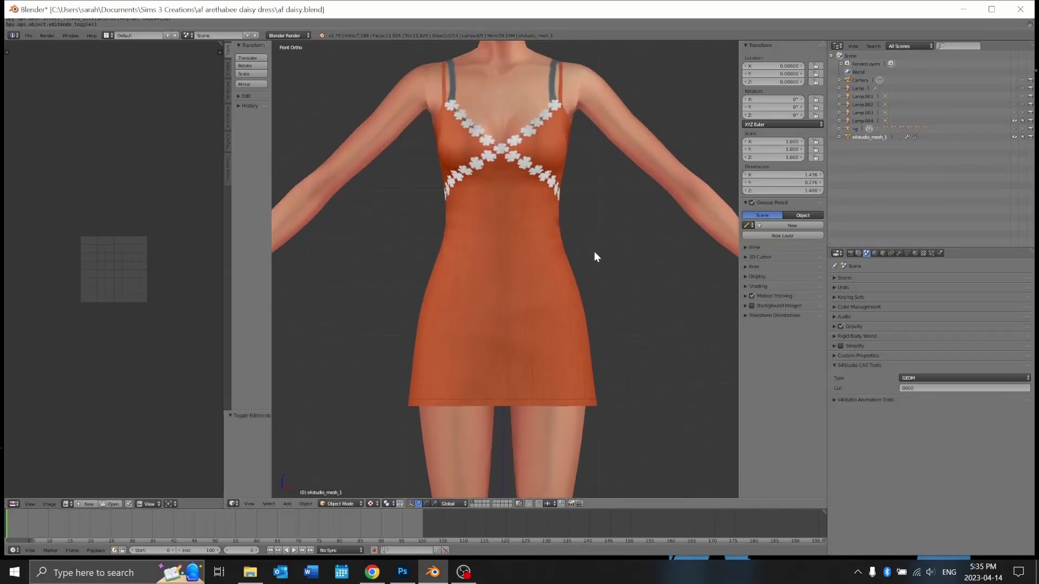
# Examine the orange dress with the daisy trim on the body from the front
pyautogui.keyDown('shift'); pyautogui.moveTo(594, 251); pyautogui.dragTo(612, 280, button='middle'); pyautogui.keyUp('shift')
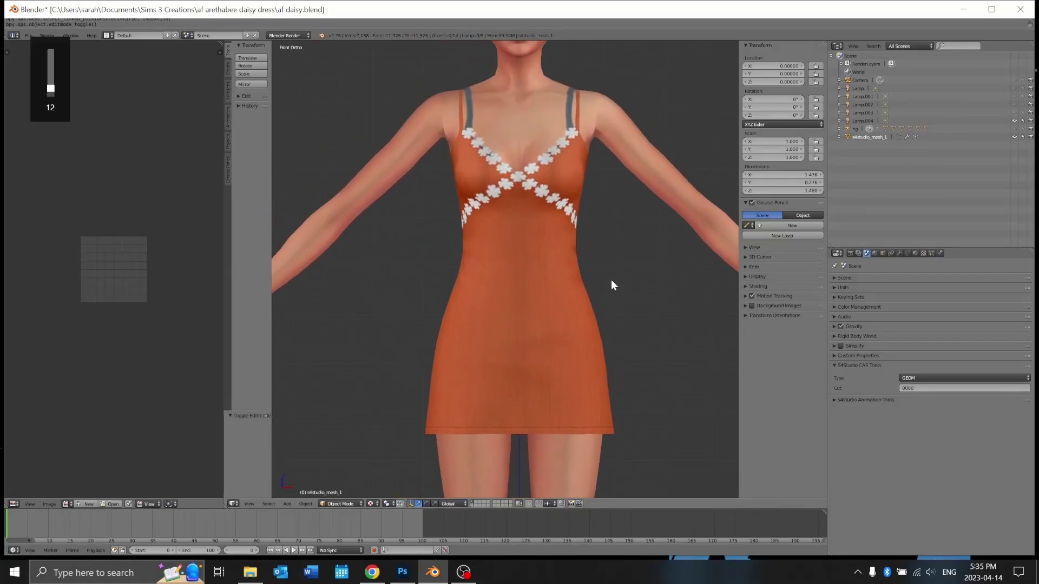
pyautogui.scroll(1, 603, 280)
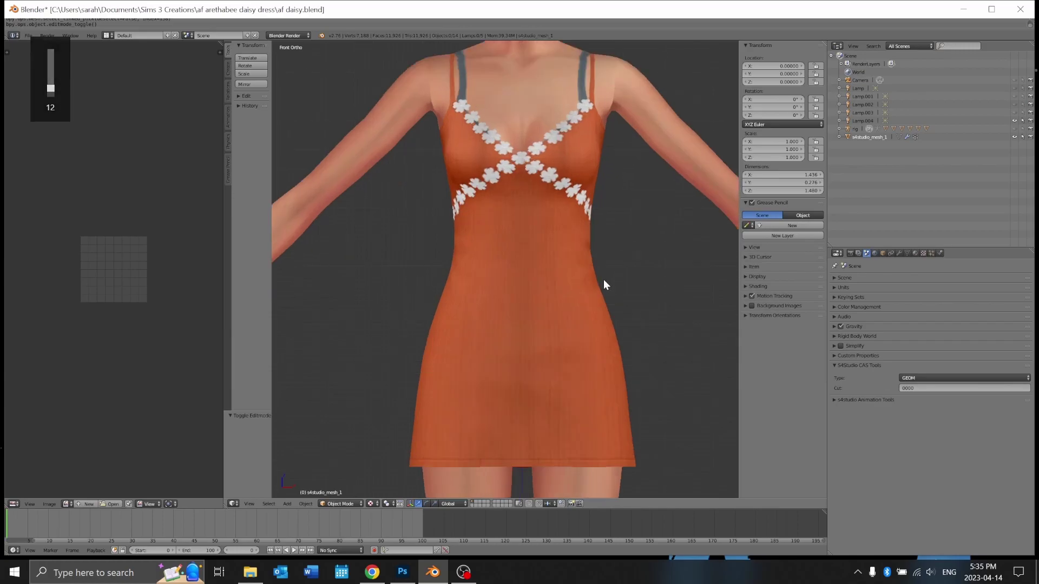
pyautogui.keyDown('shift'); pyautogui.moveTo(602, 279); pyautogui.dragTo(597, 255, button='middle'); pyautogui.keyUp('shift')
pyautogui.scroll(-3, 600, 250)
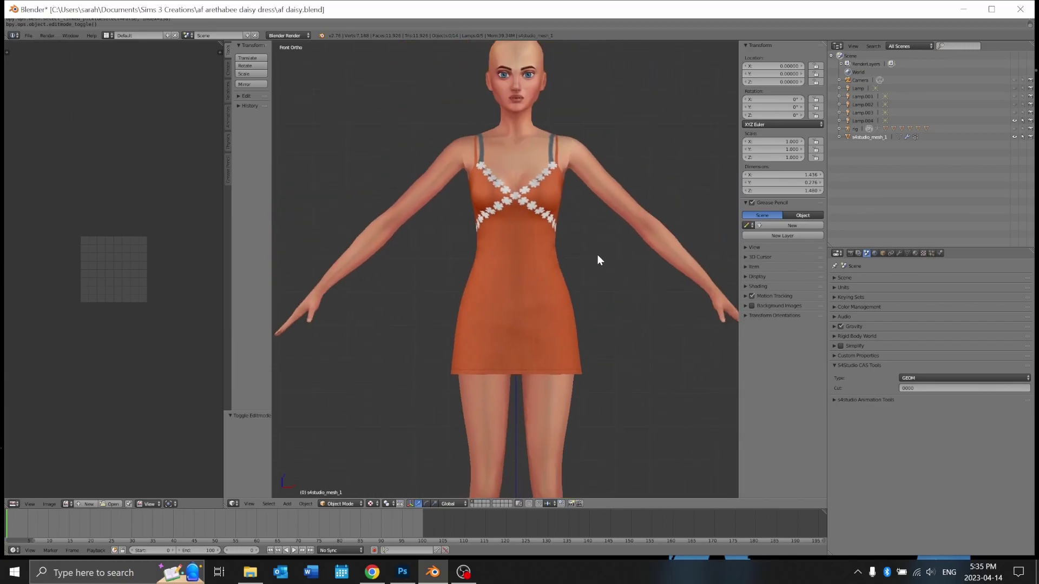
pyautogui.scroll(2, 598, 255)
pyautogui.scroll(-4, 588, 151)
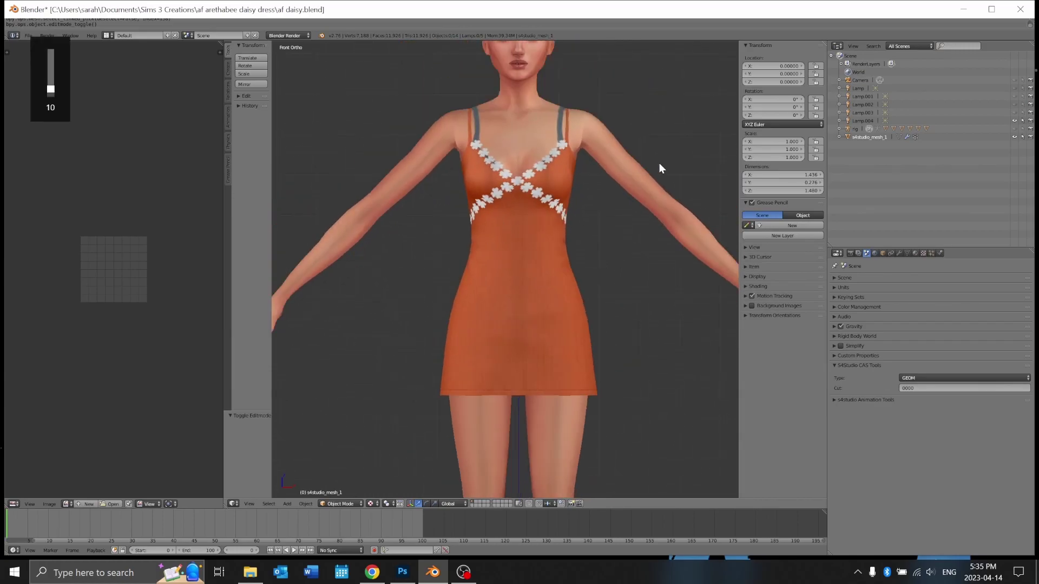
pyautogui.scroll(4, 680, 174)
pyautogui.scroll(-2, 657, 179)
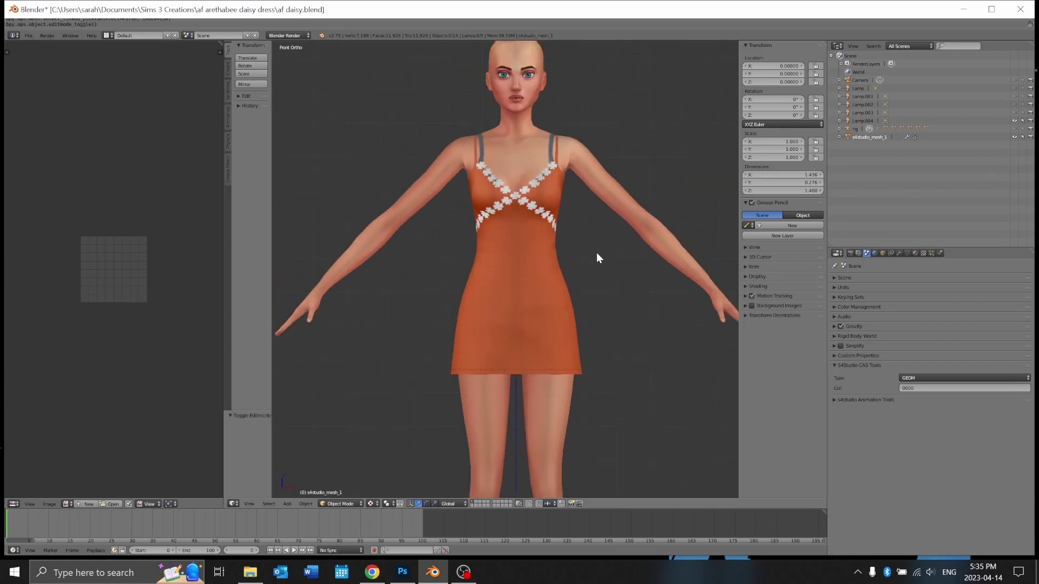
# Inspect the mesh topology in Edit Mode around the daisy neckline with the front torso piece selected
pyautogui.press('Tab')
pyautogui.press('a')
pyautogui.moveTo(596, 248); pyautogui.dragTo(614, 258, button='middle')
pyautogui.scroll(2, 597, 257)
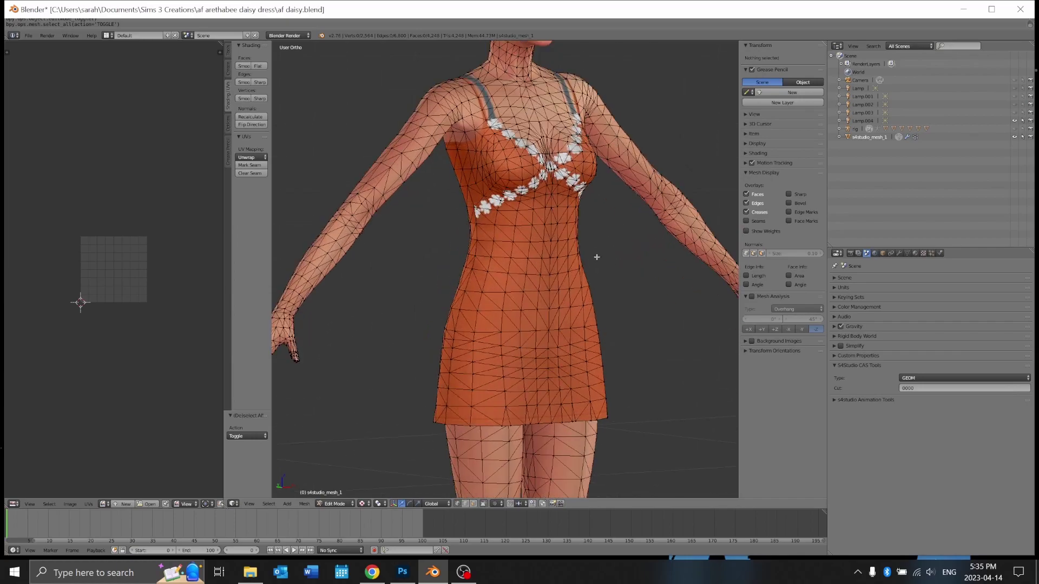
pyautogui.press('l')
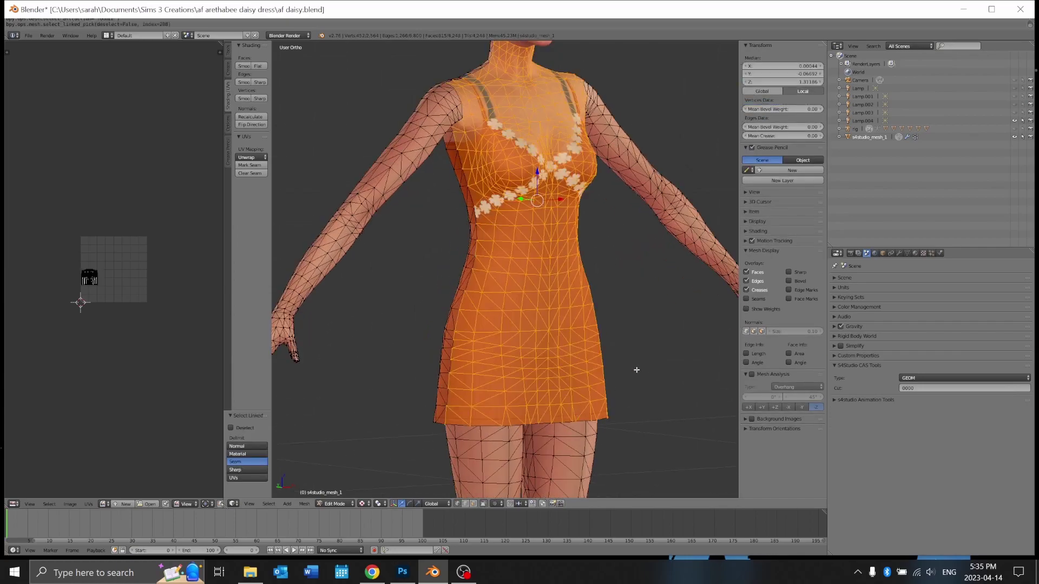
pyautogui.moveTo(637, 370); pyautogui.dragTo(599, 369, button='middle')
pyautogui.scroll(4, 599, 369)
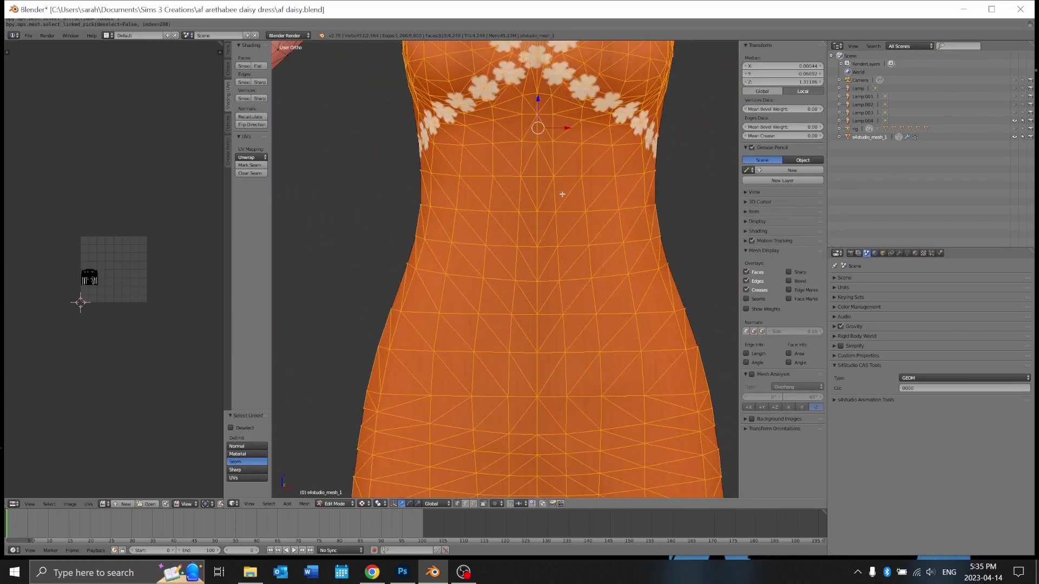
pyautogui.keyDown('shift'); pyautogui.moveTo(547, 161); pyautogui.dragTo(524, 469, button='middle'); pyautogui.keyUp('shift')
pyautogui.scroll(3, 501, 314)
pyautogui.keyDown('shift'); pyautogui.moveTo(550, 322); pyautogui.dragTo(544, 180, button='middle'); pyautogui.keyUp('shift')
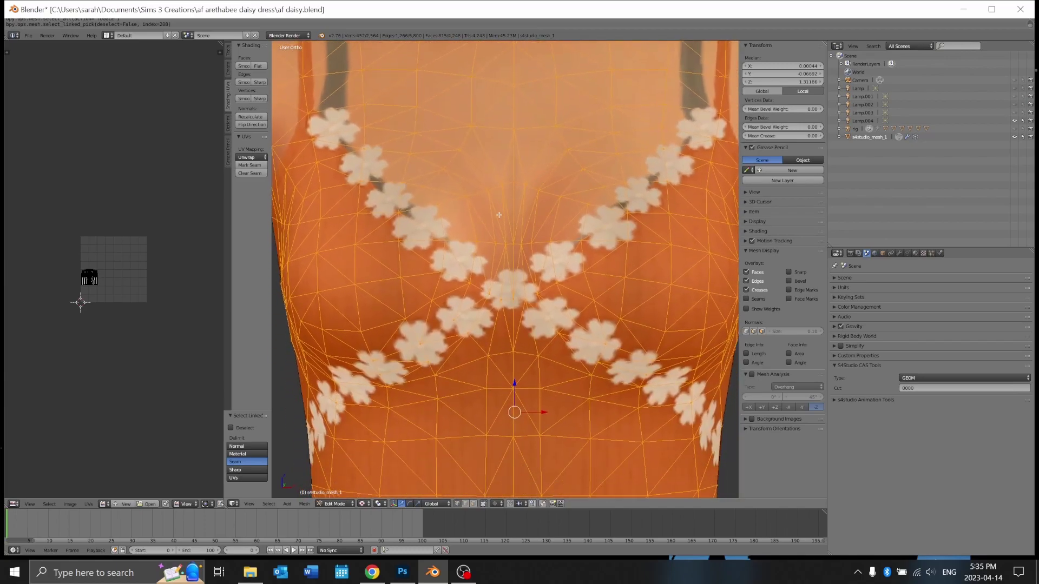
pyautogui.moveTo(499, 215); pyautogui.dragTo(438, 214, button='middle')
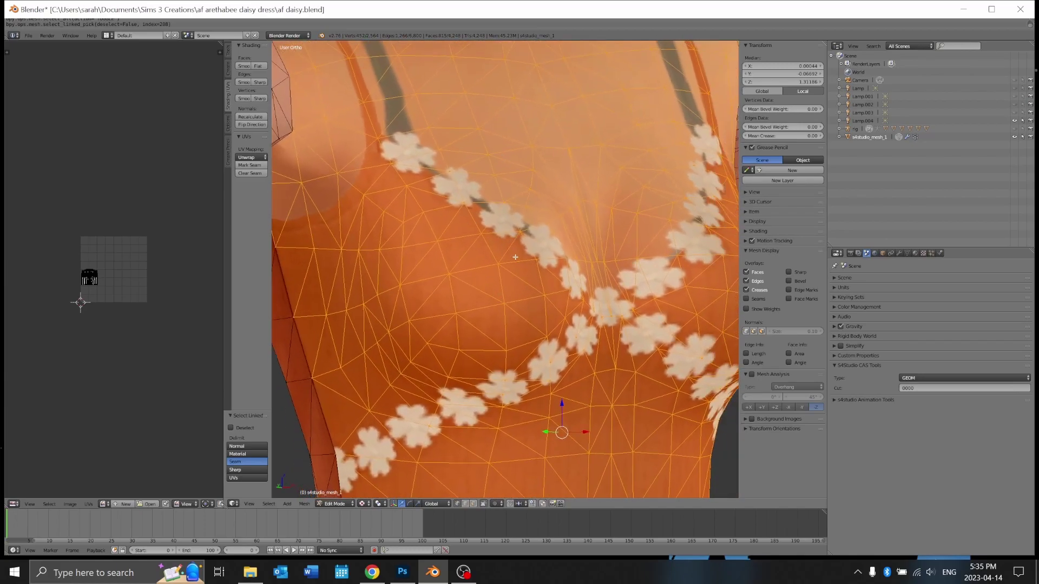
# Compare the textured dress with its wireframe by switching between Edit Mode and Object Mode
pyautogui.press('Tab')
pyautogui.press('Tab')
pyautogui.press('a')
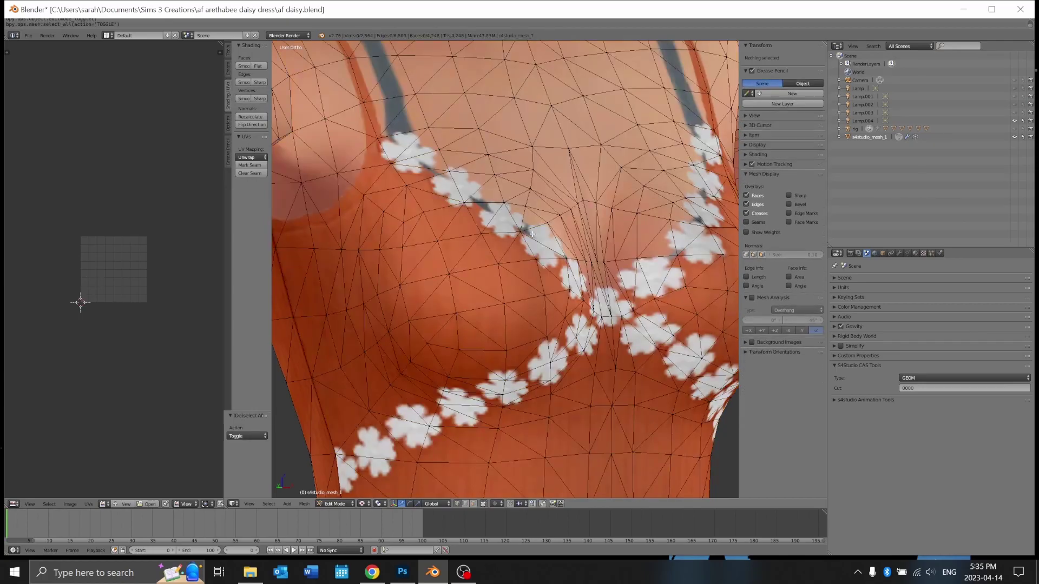
pyautogui.press('a')
pyautogui.press('Tab')
pyautogui.scroll(-8, 564, 232)
pyautogui.press('Tab')
pyautogui.scroll(6, 561, 232)
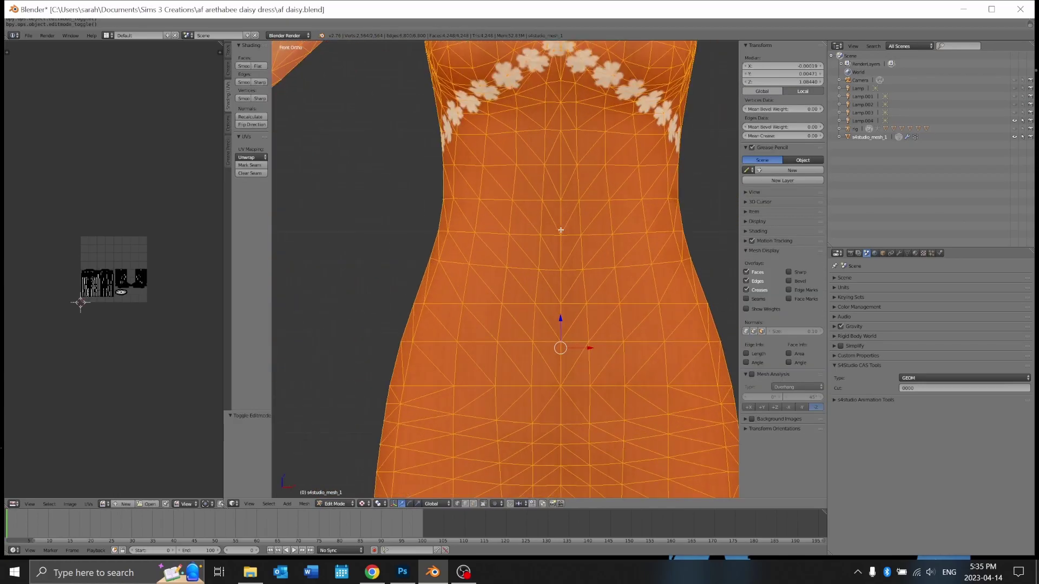
pyautogui.keyDown('shift'); pyautogui.moveTo(586, 264); pyautogui.dragTo(539, 422, button='middle'); pyautogui.keyUp('shift')
pyautogui.keyDown('shift'); pyautogui.moveTo(499, 211); pyautogui.dragTo(502, 225, button='middle'); pyautogui.keyUp('shift')
pyautogui.press('Tab')
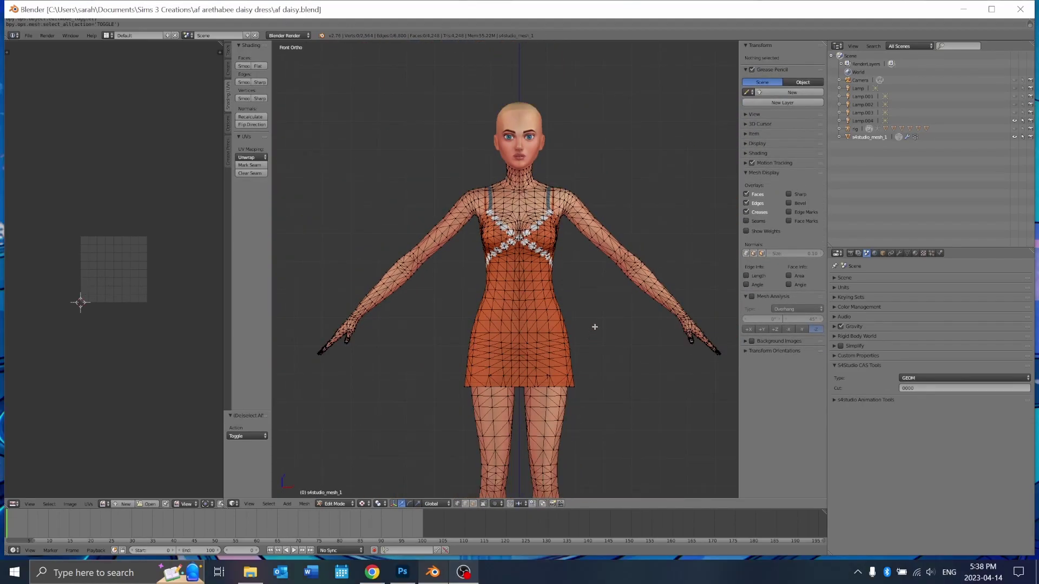
# Select all linked leg geometry below the dress, front and back, and delete its vertices
pyautogui.keyDown('shift'); pyautogui.moveTo(596, 321); pyautogui.dragTo(593, 171, button='middle'); pyautogui.keyUp('shift')
pyautogui.scroll(1, 582, 303)
pyautogui.scroll(-2, 583, 302)
pyautogui.scroll(2, 583, 188)
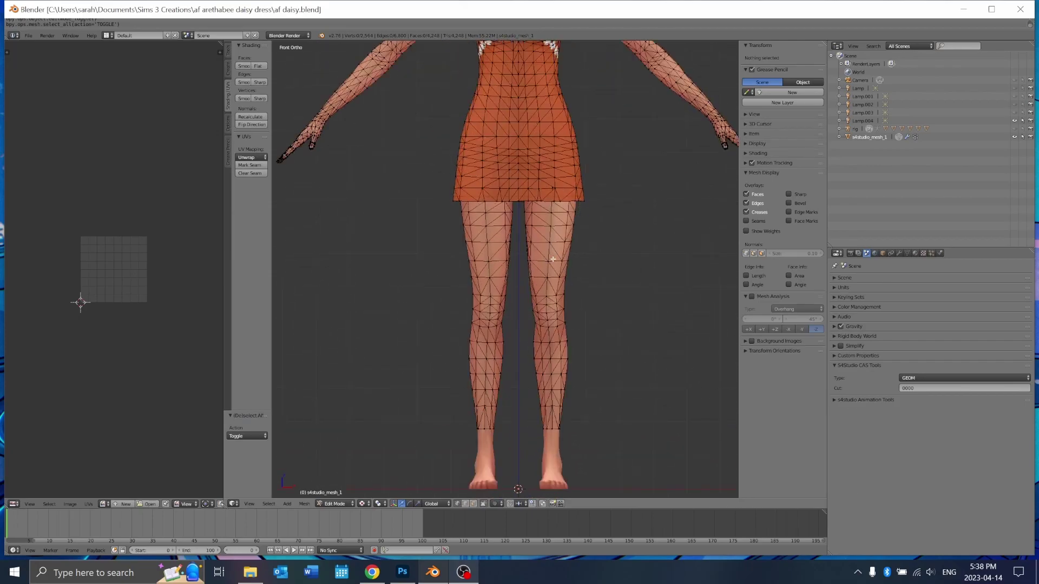
pyautogui.press('l')
pyautogui.moveTo(620, 260); pyautogui.dragTo(492, 274, button='middle')
pyautogui.press('l')
pyautogui.press('l')
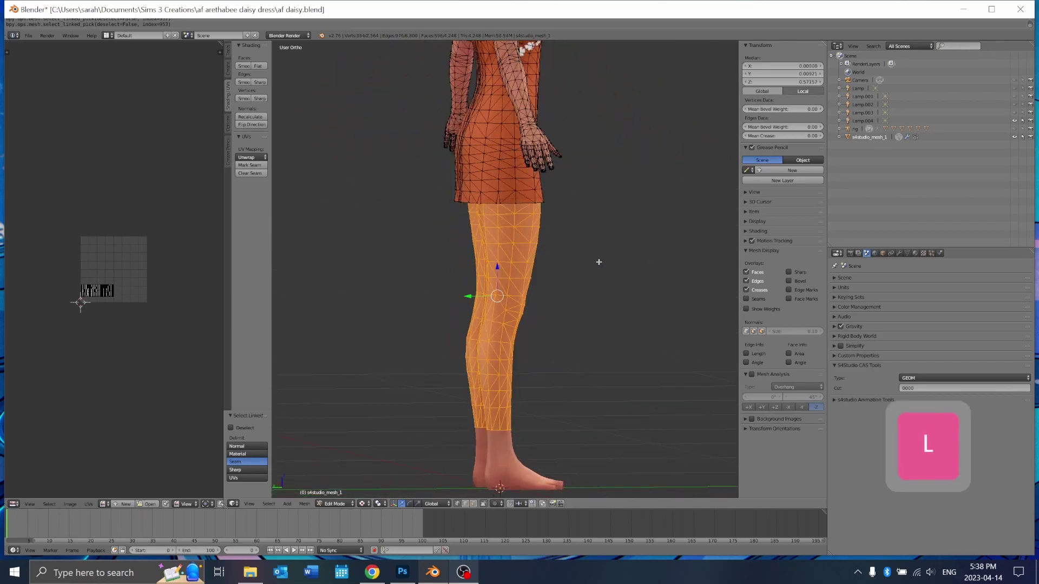
pyautogui.moveTo(599, 262); pyautogui.dragTo(486, 270, button='middle')
pyautogui.press('Delete')
pyautogui.click(572, 289)
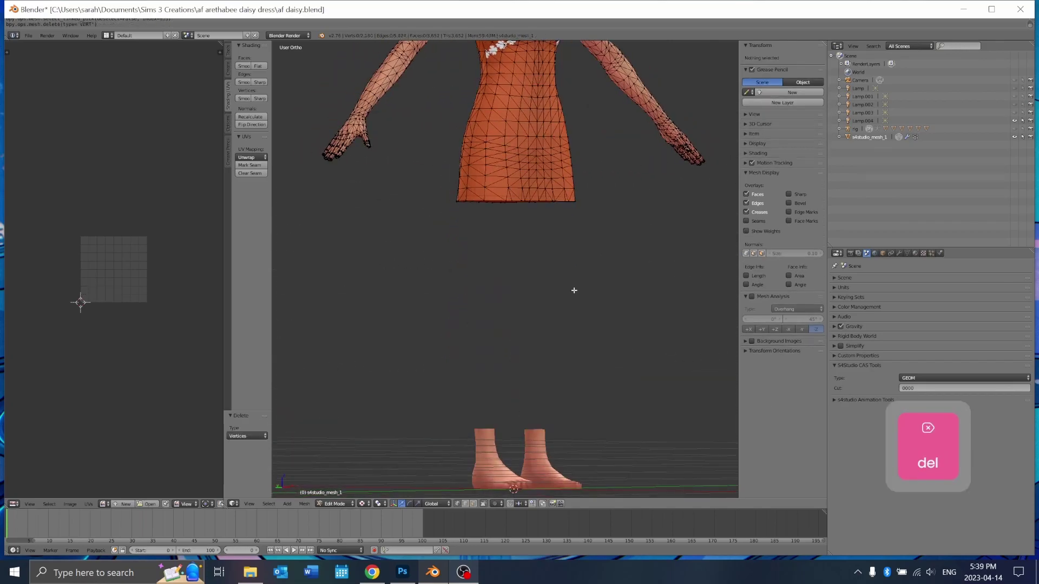
# Select both arms as linked pieces and delete their vertices
pyautogui.press('1')
pyautogui.keyDown('shift'); pyautogui.moveTo(581, 269); pyautogui.dragTo(540, 448, button='middle'); pyautogui.keyUp('shift')
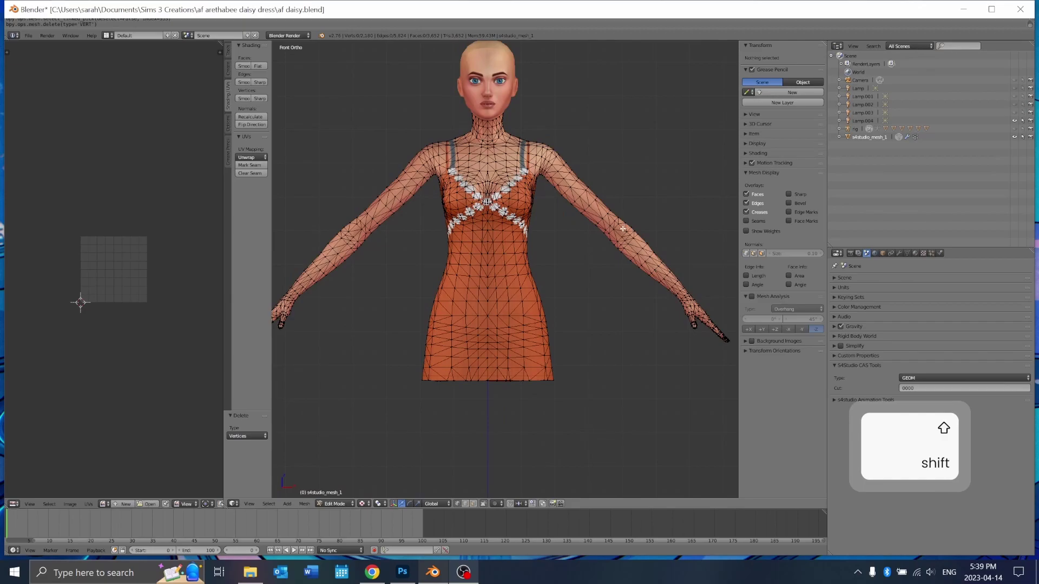
pyautogui.press('l')
pyautogui.press('l')
pyautogui.moveTo(395, 206); pyautogui.dragTo(612, 240, button='middle')
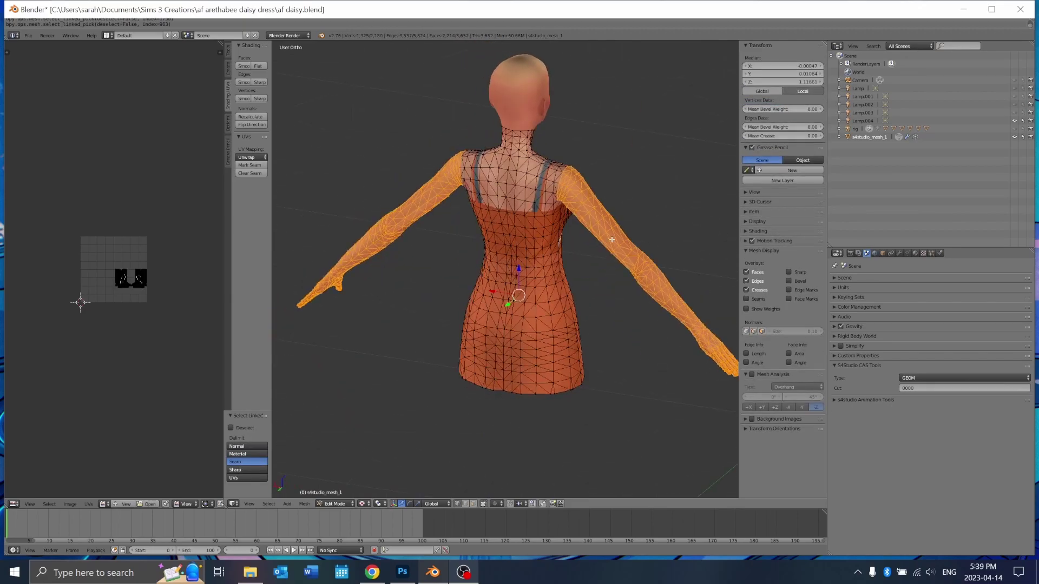
pyautogui.press('Delete')
pyautogui.click(611, 238)
# Check how the torso and dress mesh divides into linked front and back pieces, and clear the selection
pyautogui.press('1')
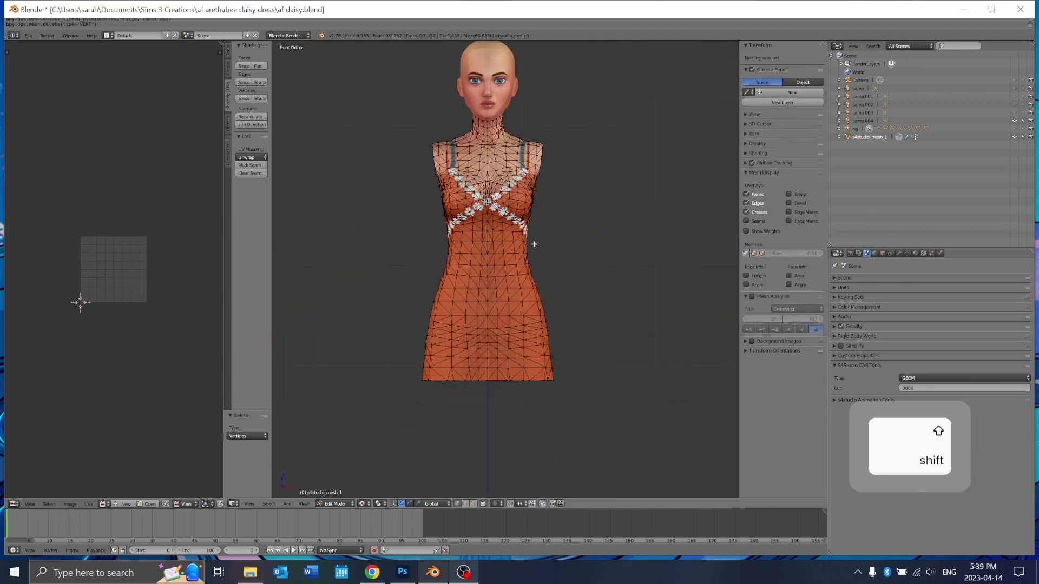
pyautogui.keyDown('shift'); pyautogui.moveTo(534, 244); pyautogui.dragTo(563, 276, button='middle'); pyautogui.keyUp('shift')
pyautogui.scroll(4, 564, 273)
pyautogui.scroll(-2, 563, 270)
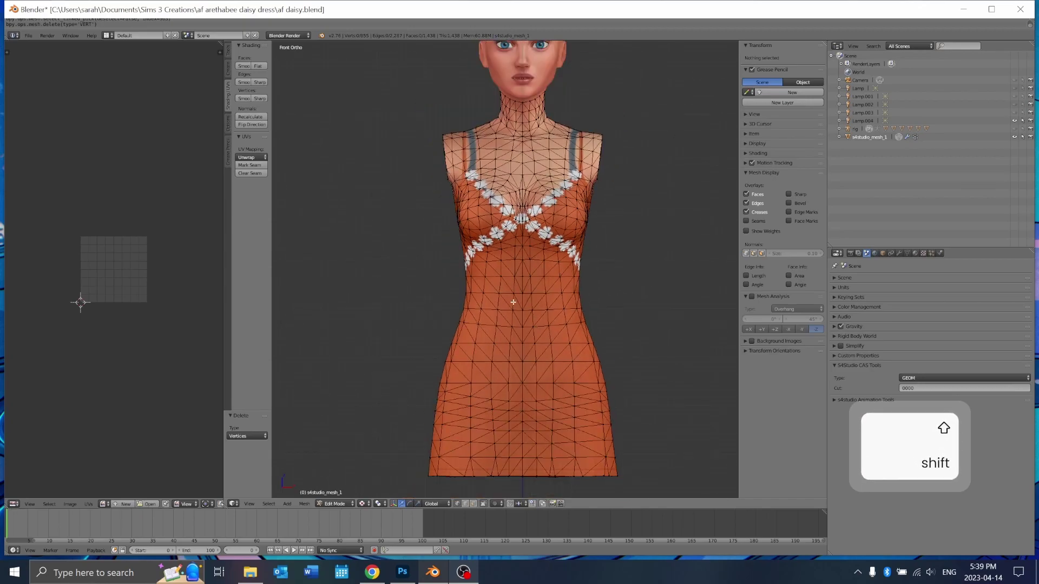
pyautogui.press('l')
pyautogui.moveTo(522, 248); pyautogui.dragTo(606, 249, button='middle')
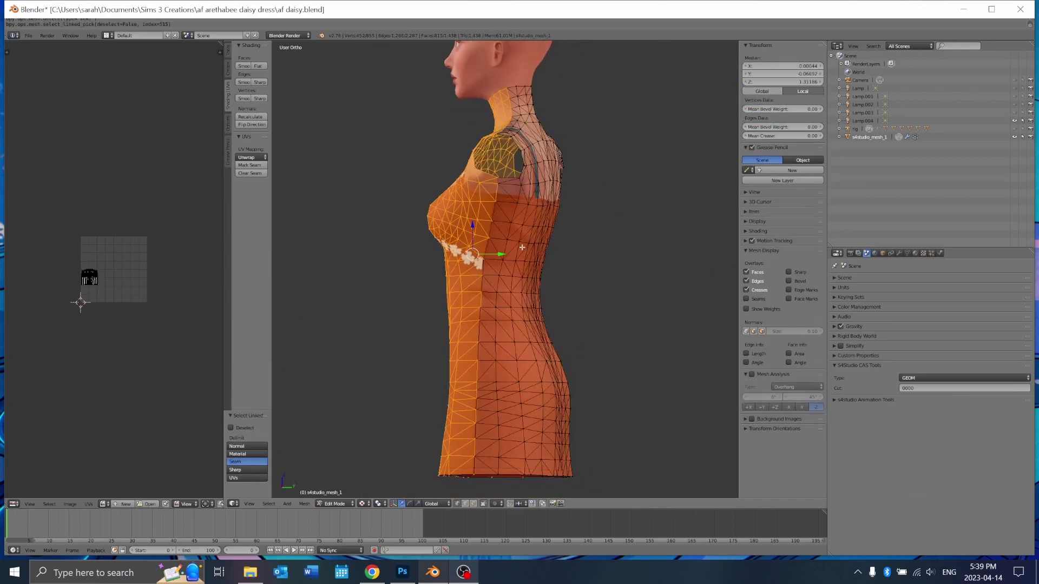
pyautogui.press('l')
pyautogui.press('l')
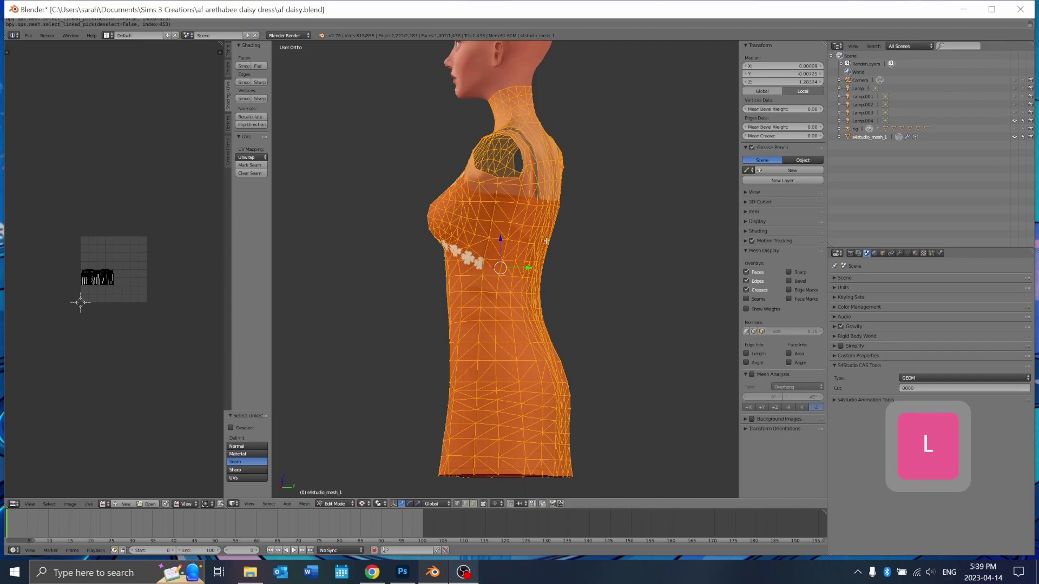
pyautogui.press('KP_1')
pyautogui.press('a')
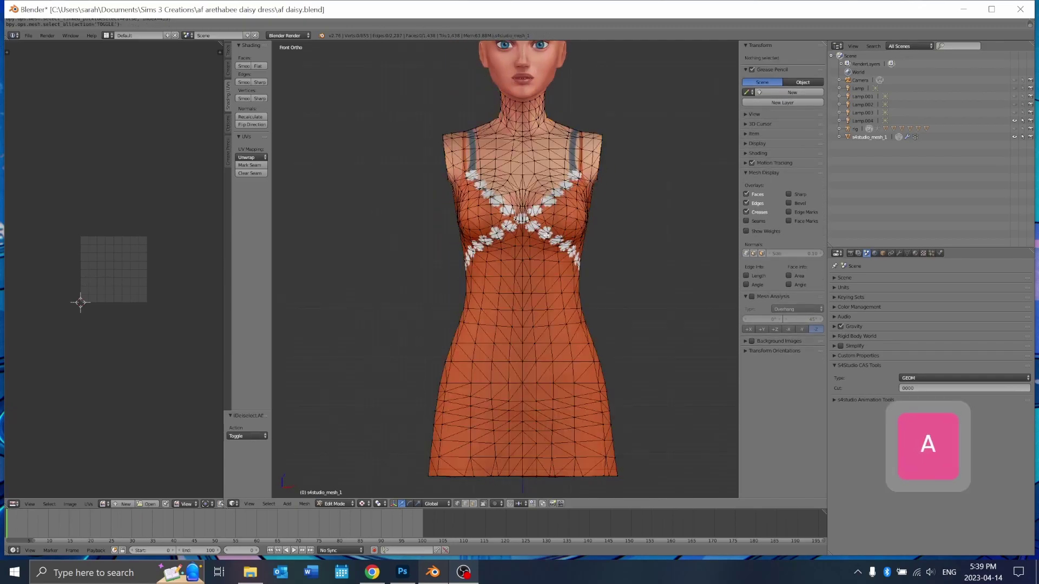
# Box-select the whole mesh above the waist, from the neck to just below the daisy trim, and delete its vertices
pyautogui.keyDown('shift'); pyautogui.moveTo(559, 179); pyautogui.dragTo(524, 167, button='middle'); pyautogui.keyUp('shift')
pyautogui.scroll(3, 557, 191)
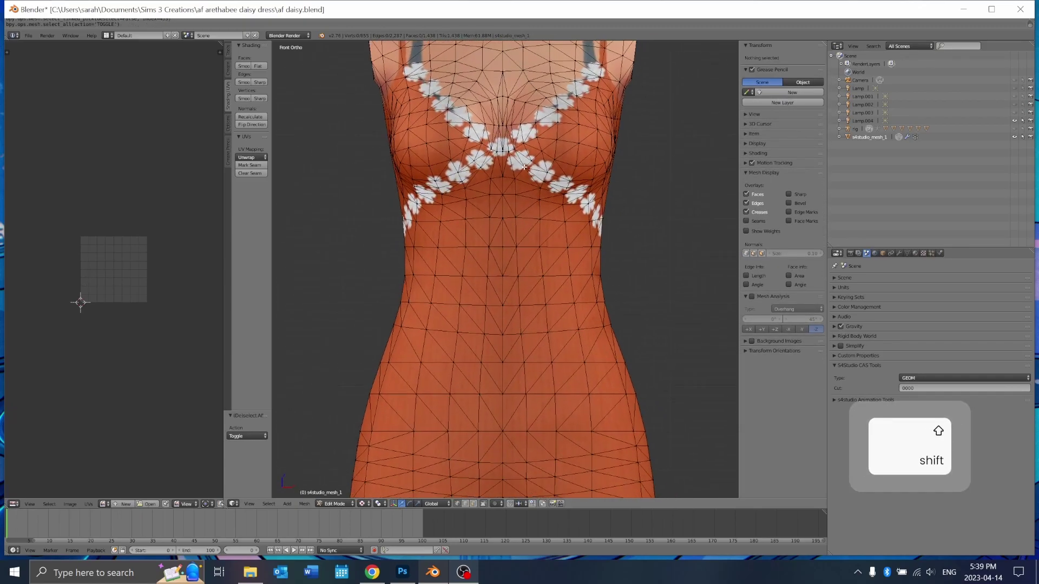
pyautogui.keyDown('shift'); pyautogui.scroll(5, 523, 167); pyautogui.keyUp('shift')
pyautogui.press('b')
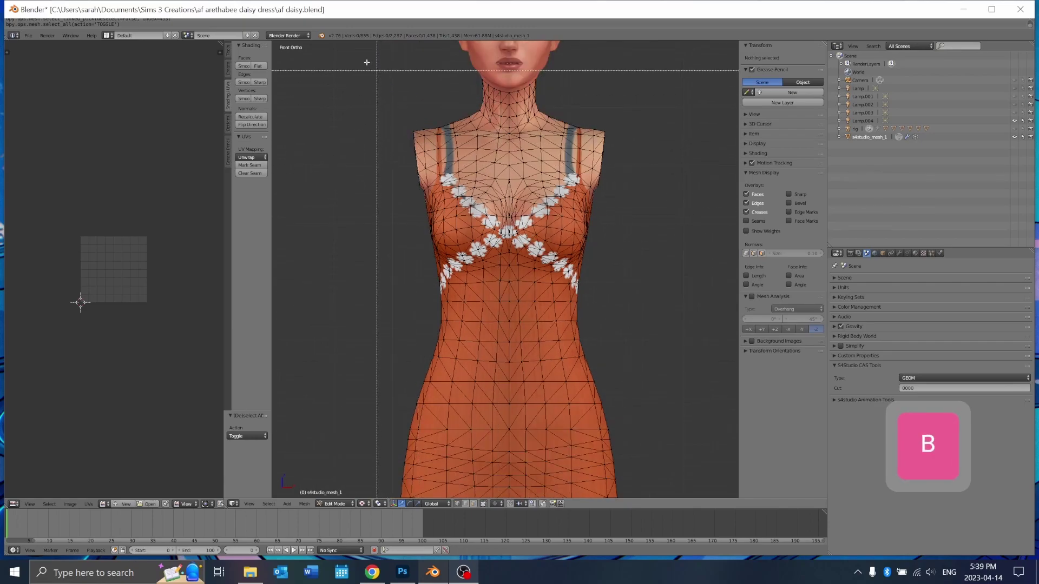
pyautogui.moveTo(352, 51)
pyautogui.mouseDown()
pyautogui.moveTo(460, 237)
pyautogui.moveTo(366, 144)
pyautogui.mouseUp()
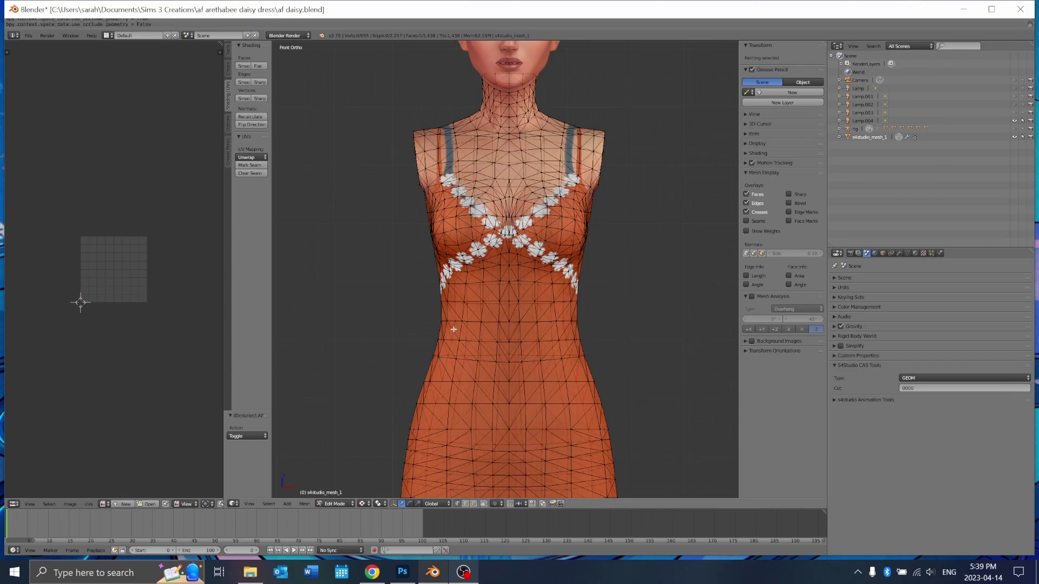
pyautogui.press('a')
pyautogui.press('a')
pyautogui.press('b')
pyautogui.moveTo(333, 49); pyautogui.dragTo(641, 314)
pyautogui.press('Delete')
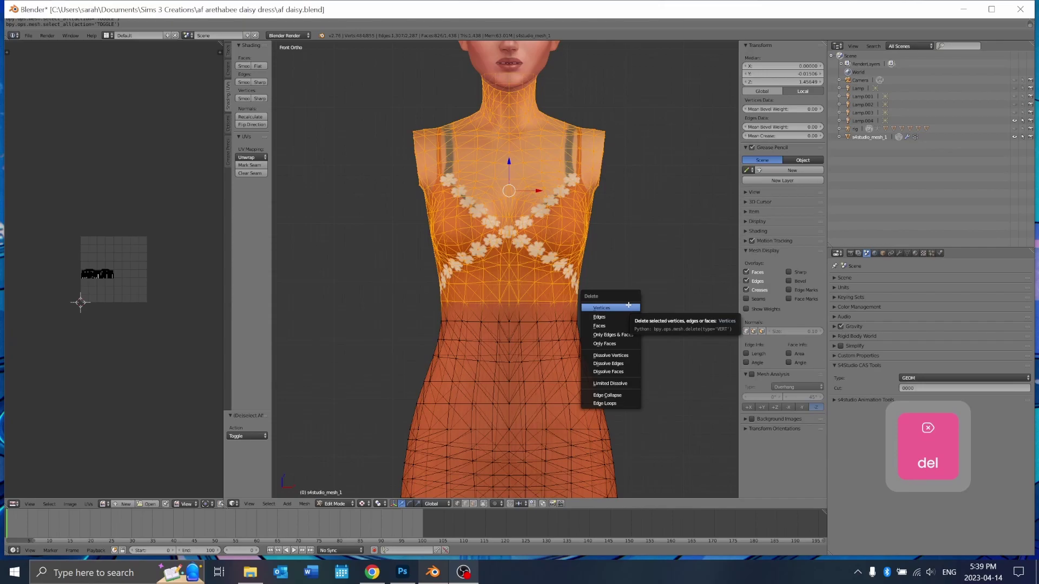
pyautogui.click(602, 307)
# Examine the remaining skirt and its waist edge from the front and at an angle
pyautogui.scroll(-5, 552, 229)
pyautogui.keyDown('shift'); pyautogui.moveTo(564, 297); pyautogui.dragTo(564, 262, button='middle'); pyautogui.keyUp('shift')
pyautogui.scroll(3, 565, 247)
pyautogui.scroll(-2, 552, 355)
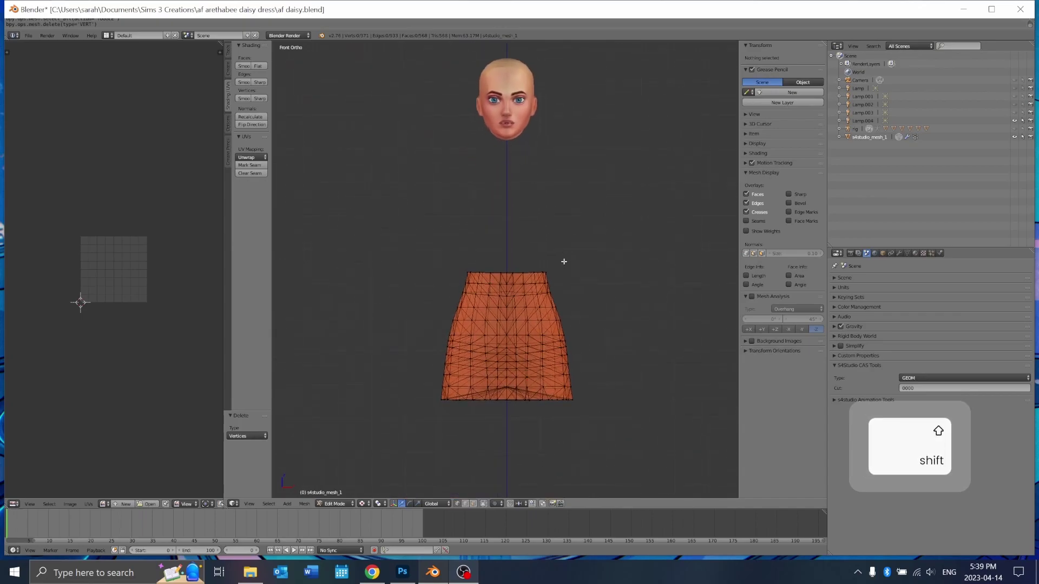
pyautogui.scroll(2, 557, 265)
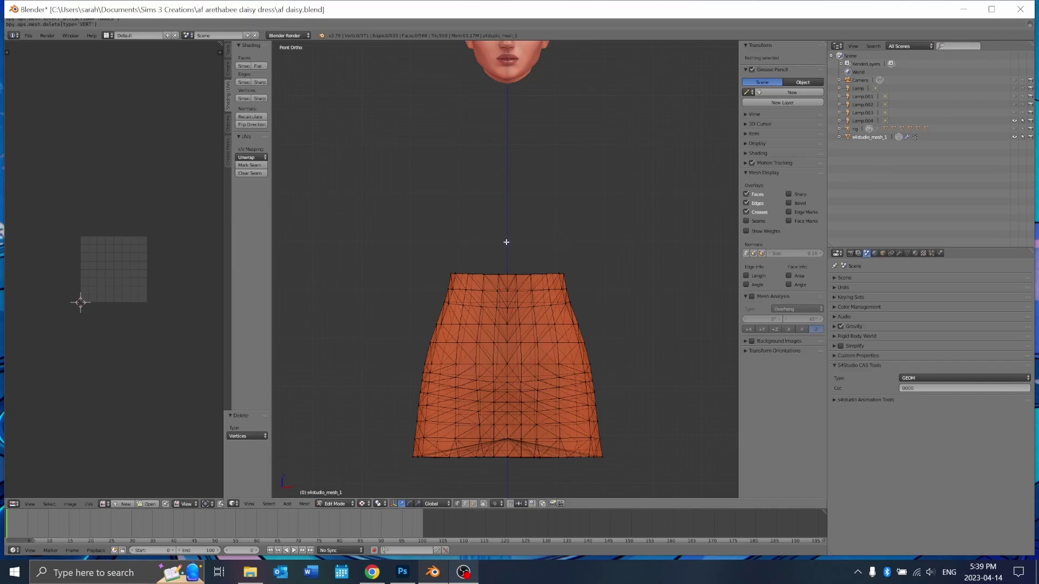
pyautogui.moveTo(506, 242); pyautogui.dragTo(535, 287, button='middle')
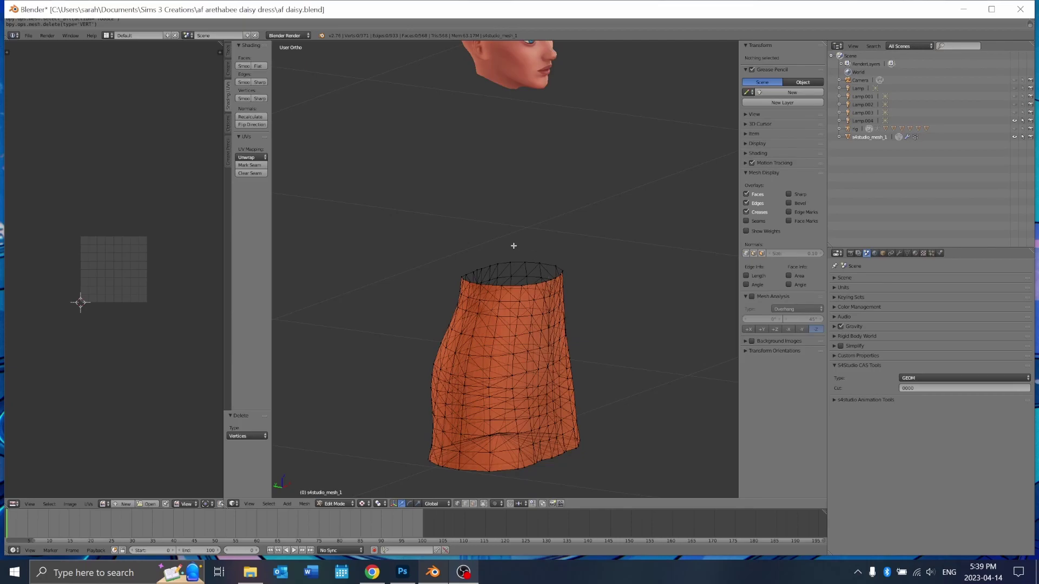
pyautogui.press('1')
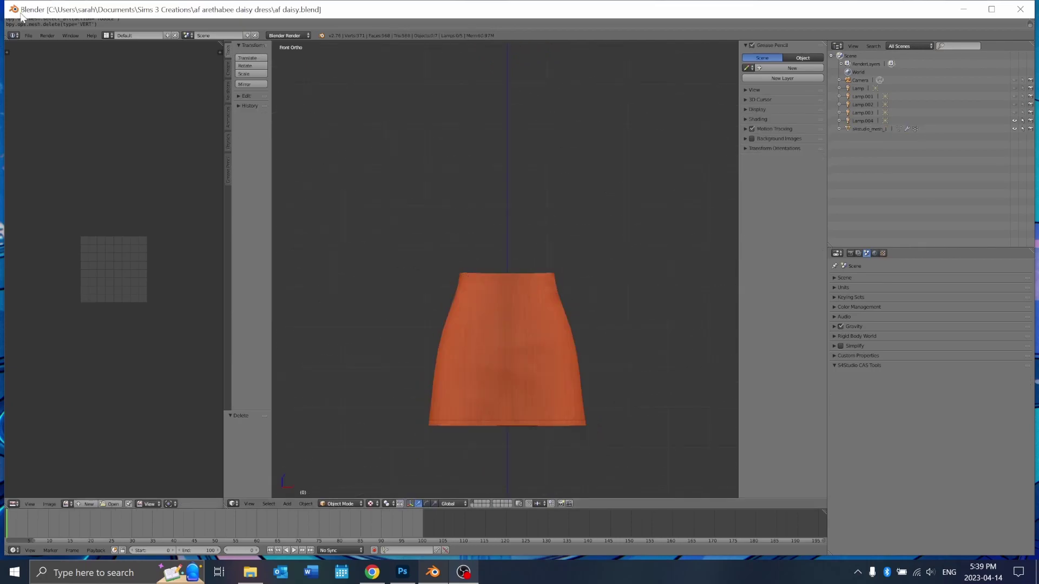
# Import the Wavefront file afbody.obj from the Sims 3 Bodies folder
pyautogui.click(28, 35)
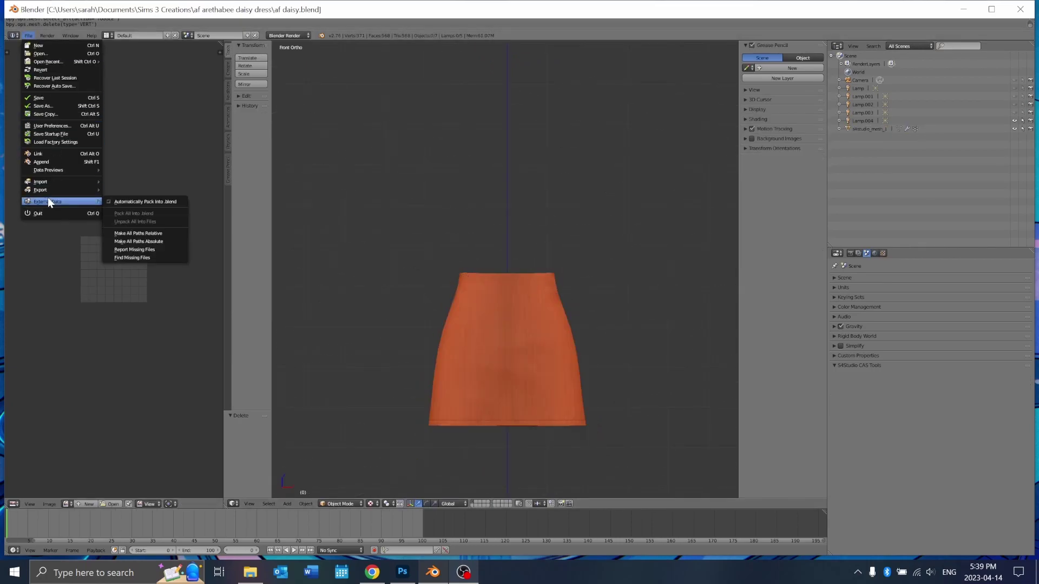
pyautogui.moveTo(48, 190)
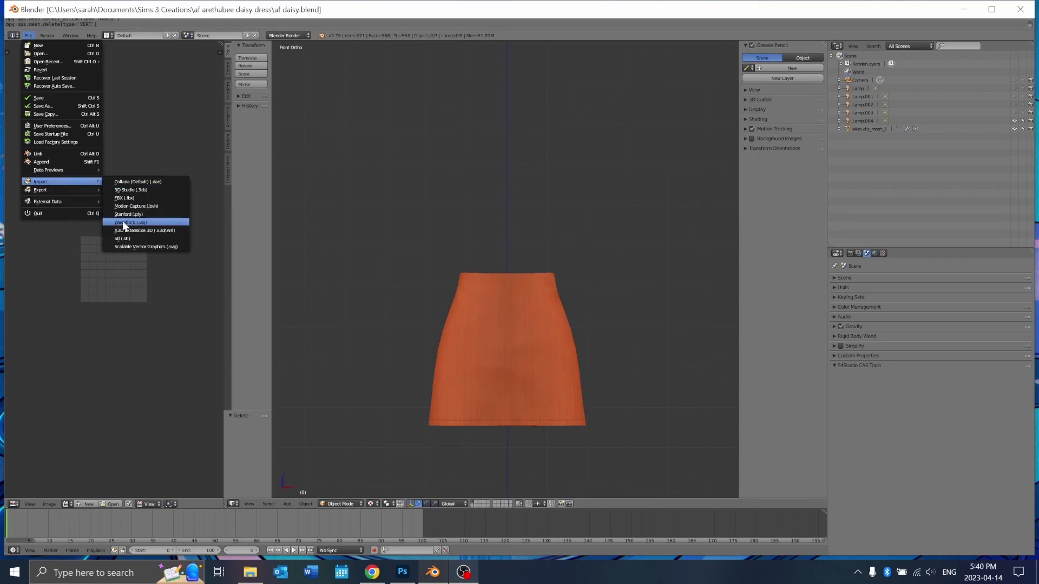
pyautogui.click(122, 222)
pyautogui.click(35, 168)
pyautogui.click(130, 73)
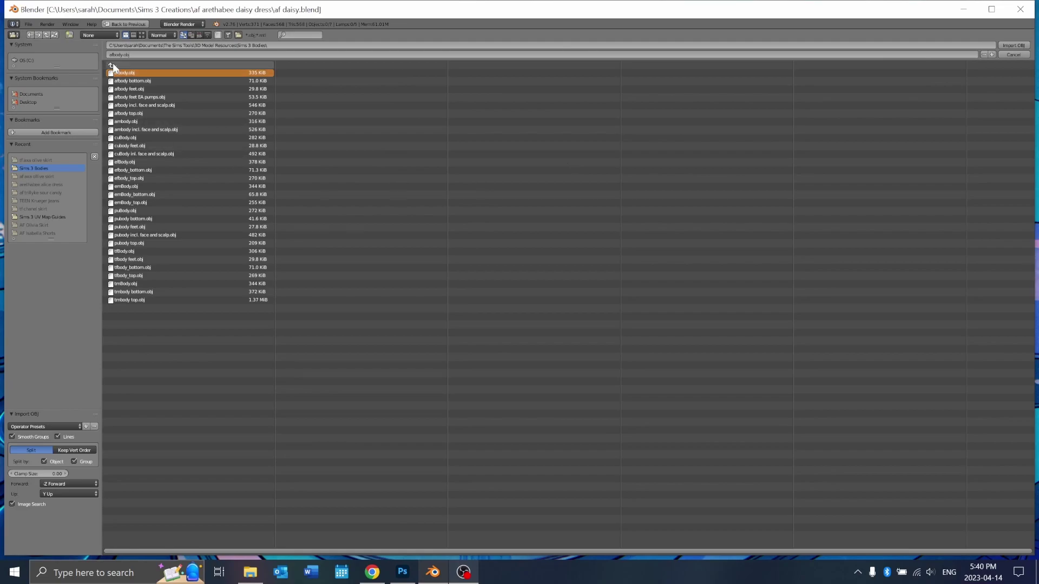
pyautogui.click(1013, 45)
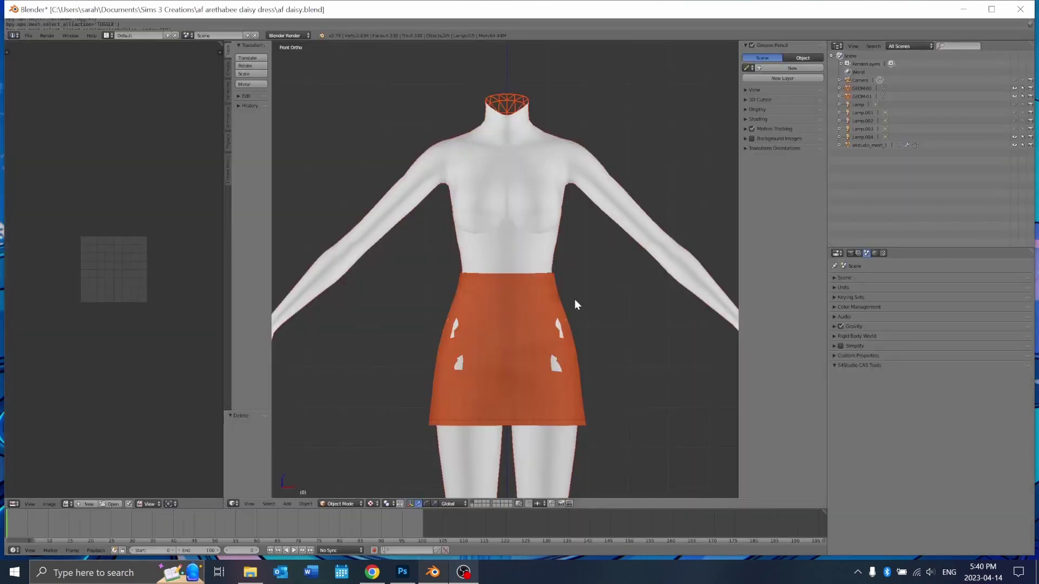
# Open the skirt mesh for vertex editing, clear the selection, pick a vertex beside a body patch and enable proportional editing
pyautogui.keyDown('shift'); pyautogui.moveTo(571, 297); pyautogui.dragTo(581, 229, button='middle'); pyautogui.keyUp('shift')
pyautogui.scroll(3, 580, 229)
pyautogui.rightClick(479, 255)
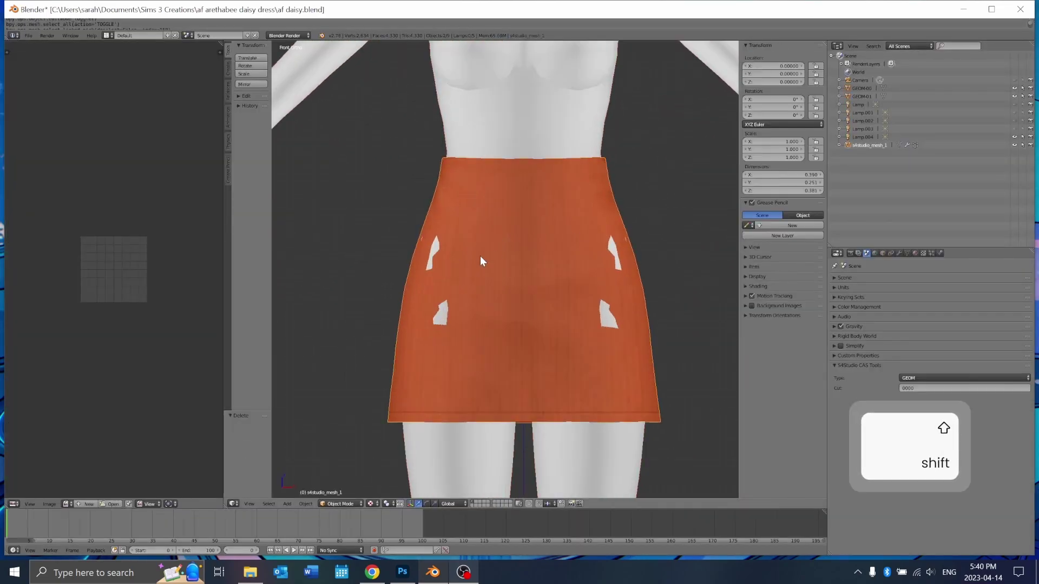
pyautogui.press('Tab')
pyautogui.press('a')
pyautogui.press('a')
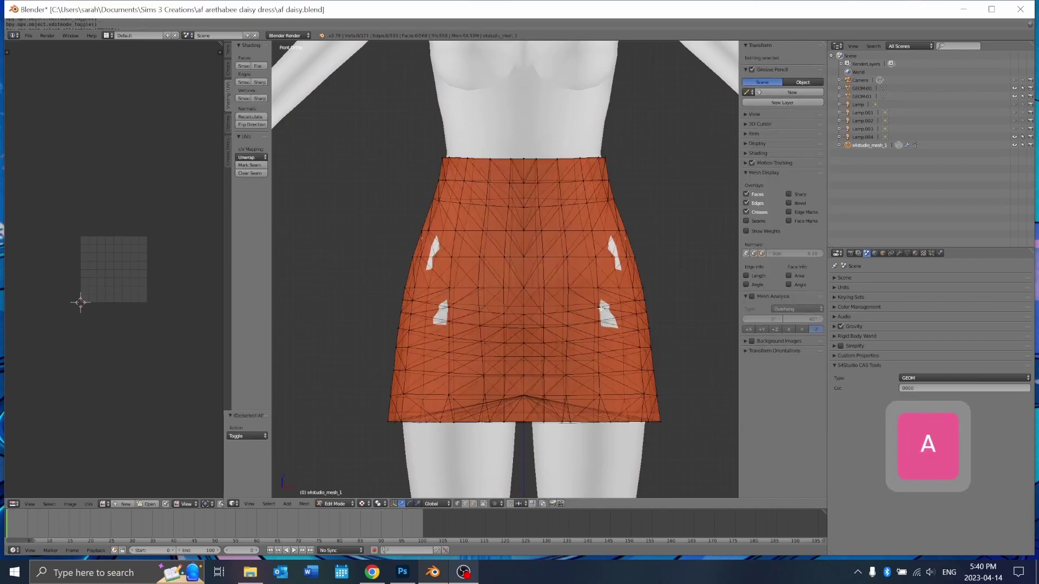
pyautogui.rightClick(592, 316)
pyautogui.moveTo(592, 316); pyautogui.dragTo(607, 360, button='middle')
pyautogui.click(494, 504)
pyautogui.click(501, 474)
# Reduce the proportional size to 0.11 and pull the front side vertices outward at the wearer's left hip and thigh
pyautogui.press('g')
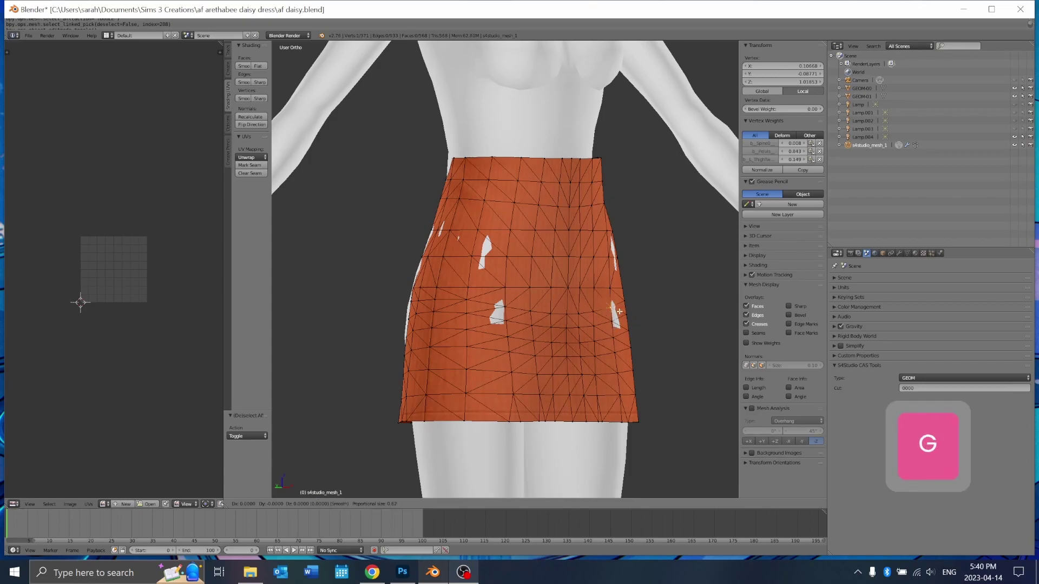
pyautogui.scroll(10, 613, 282)
pyautogui.click(614, 283)
pyautogui.rightClick(608, 257)
pyautogui.press('g')
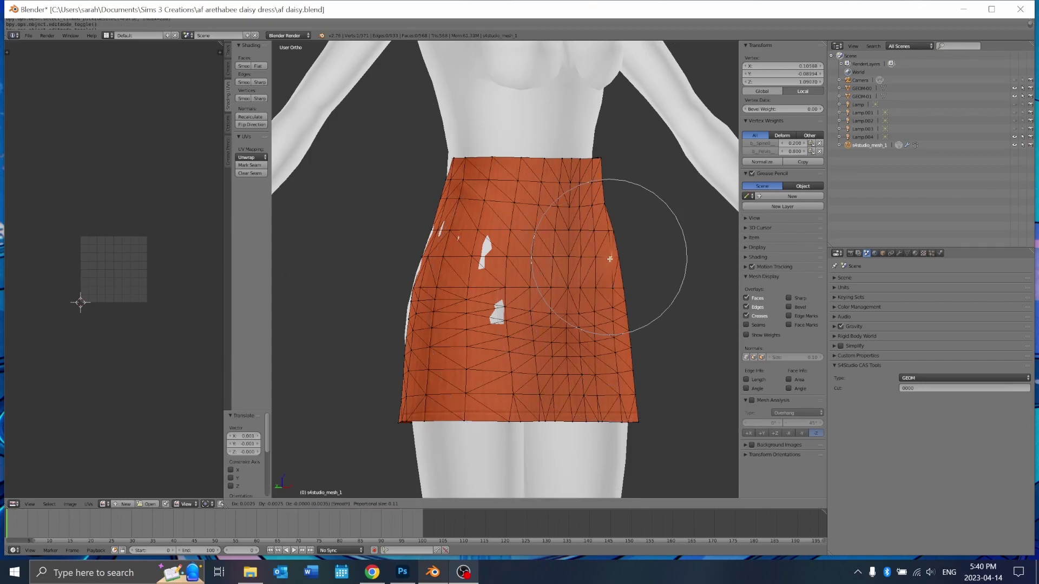
pyautogui.click(611, 259)
# Pull the front side vertices outward at the wearer's right hip so the skirt covers the body there
pyautogui.moveTo(606, 265); pyautogui.dragTo(485, 282, button='middle')
pyautogui.rightClick(423, 261)
pyautogui.moveTo(426, 270); pyautogui.dragTo(406, 270, button='middle')
pyautogui.press('g')
pyautogui.click(403, 269)
pyautogui.rightClick(415, 234)
pyautogui.press('g')
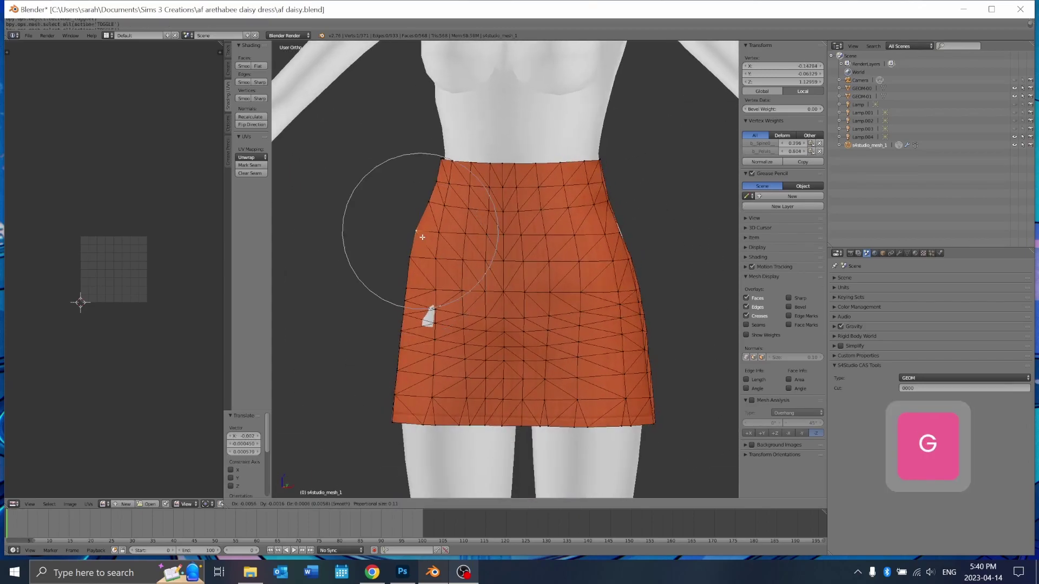
pyautogui.click(424, 236)
# Move the skirt vertex over the remaining body patch on the wearer's right front thigh outward
pyautogui.rightClick(433, 322)
pyautogui.rightClick(434, 310)
pyautogui.moveTo(434, 309); pyautogui.dragTo(575, 316, button='middle')
pyautogui.press('g')
pyautogui.click(567, 312)
# Allow selection through the mesh and pull the skirt's vertices at the centre back waist and just below it outward
pyautogui.click(484, 504)
pyautogui.moveTo(400, 271); pyautogui.dragTo(539, 289, button='middle')
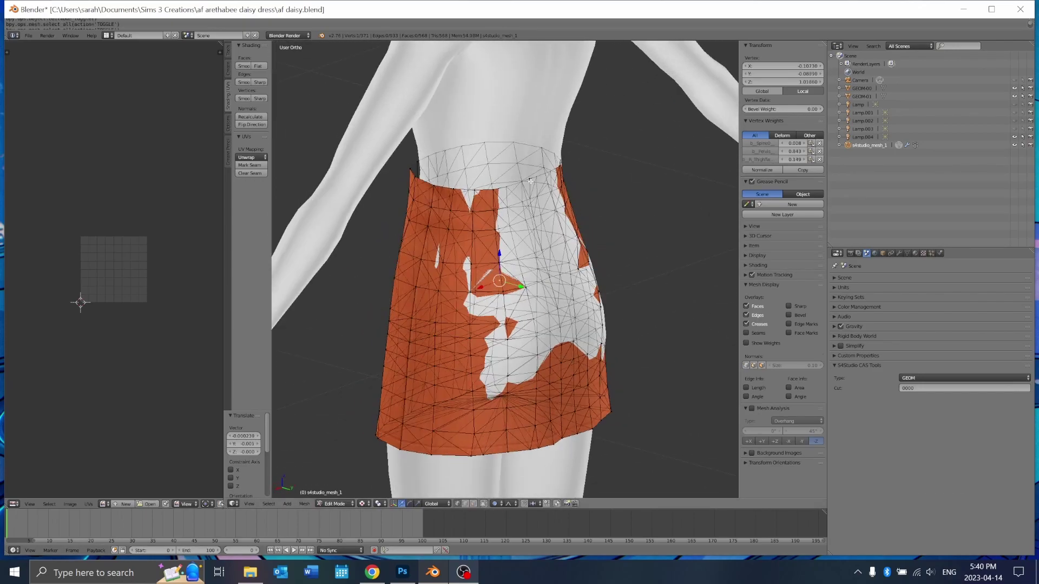
pyautogui.rightClick(533, 176)
pyautogui.moveTo(508, 182); pyautogui.dragTo(558, 176, button='middle')
pyautogui.press('g')
pyautogui.click(562, 176)
pyautogui.rightClick(556, 209)
pyautogui.press('g')
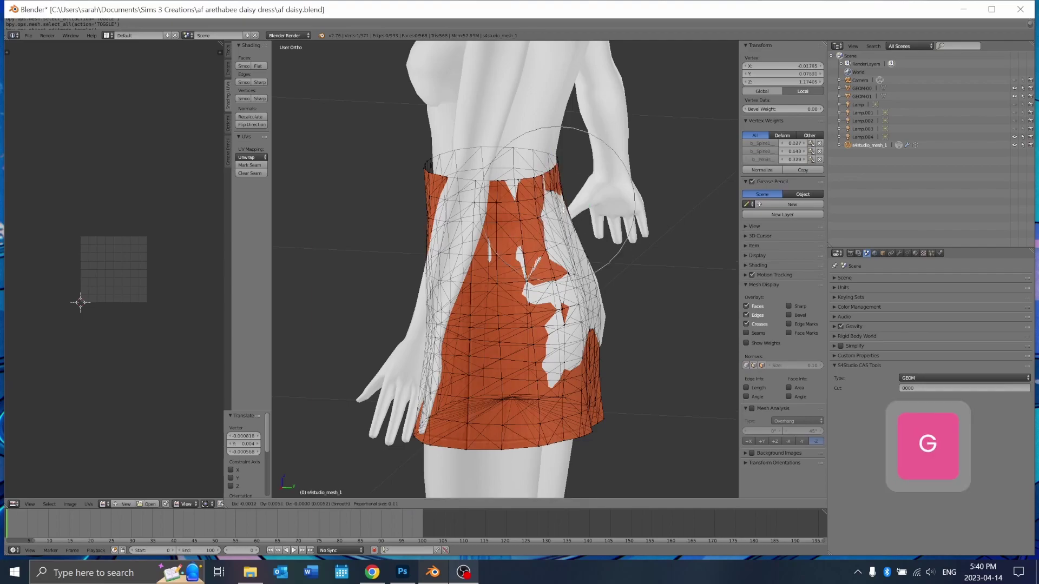
pyautogui.click(566, 209)
# Pull the skirt vertices outward over the centre back and the wearer's right buttock with proportional editing
pyautogui.rightClick(574, 264)
pyautogui.press('g')
pyautogui.click(581, 263)
pyautogui.rightClick(591, 332)
pyautogui.press('g')
pyautogui.click(596, 332)
pyautogui.moveTo(596, 332); pyautogui.dragTo(506, 329, button='middle')
pyautogui.rightClick(599, 325)
pyautogui.press('g')
pyautogui.click(606, 326)
pyautogui.moveTo(605, 325)
pyautogui.mouseDown(button='middle')
pyautogui.moveTo(575, 325)
pyautogui.moveTo(605, 317)
pyautogui.mouseUp(button='middle')
pyautogui.rightClick(591, 257)
pyautogui.press('g')
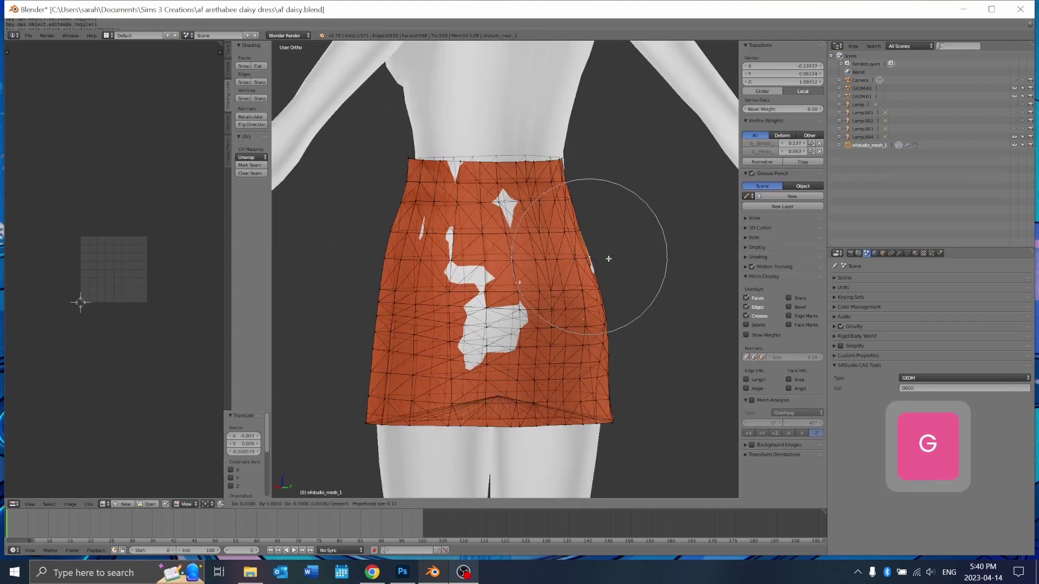
pyautogui.click(607, 257)
# Move the back waist-edge vertices outward on the wearer's right and left sides
pyautogui.moveTo(607, 258); pyautogui.dragTo(552, 256, button='middle')
pyautogui.rightClick(537, 163)
pyautogui.moveTo(536, 164); pyautogui.dragTo(565, 167, button='middle')
pyautogui.press('g')
pyautogui.click(578, 171)
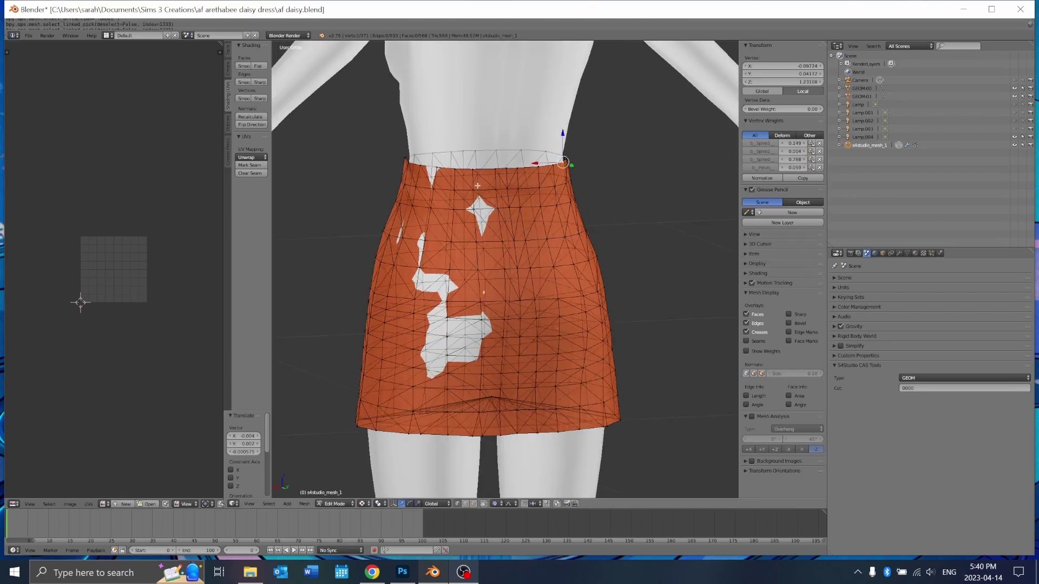
pyautogui.rightClick(437, 169)
pyautogui.moveTo(436, 168); pyautogui.dragTo(538, 177, button='middle')
pyautogui.press('g')
pyautogui.click(554, 177)
# Pull the skirt vertices outward over the wearer's left buttock and hip to cover the remaining body patches
pyautogui.rightClick(617, 326)
pyautogui.press('g')
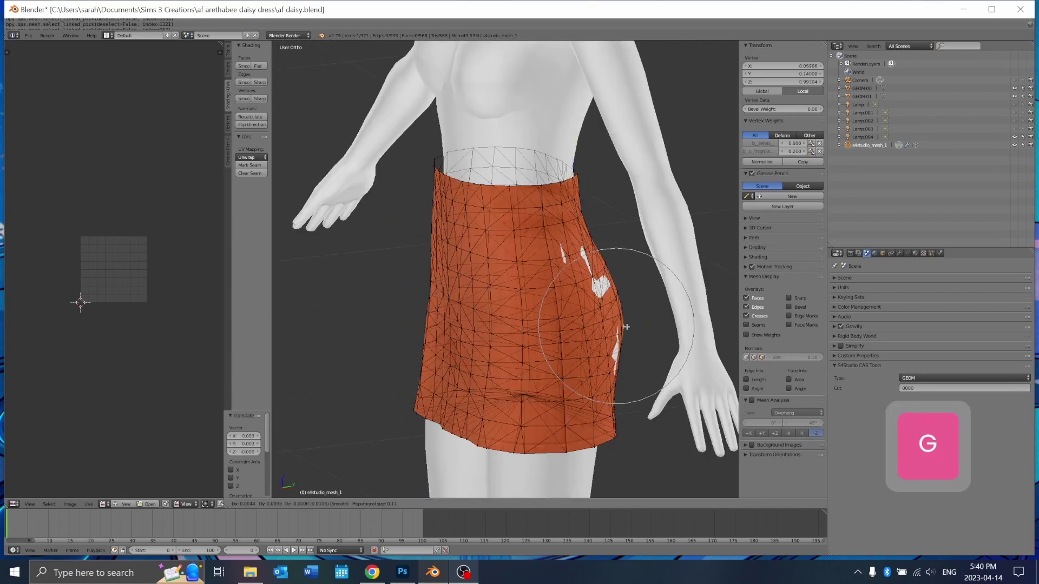
pyautogui.click(625, 326)
pyautogui.moveTo(625, 327); pyautogui.dragTo(563, 352, button='middle')
pyautogui.press('g')
pyautogui.click(598, 329)
pyautogui.press('g')
pyautogui.click(546, 266)
pyautogui.rightClick(556, 210)
pyautogui.press('g')
pyautogui.click(560, 211)
pyautogui.moveTo(524, 256); pyautogui.dragTo(597, 257, button='middle')
pyautogui.rightClick(569, 255)
pyautogui.press('g')
pyautogui.click(597, 259)
# Save the Blender file, leave mesh editing and check the fitted skirt on the body from several sides
pyautogui.press('1')
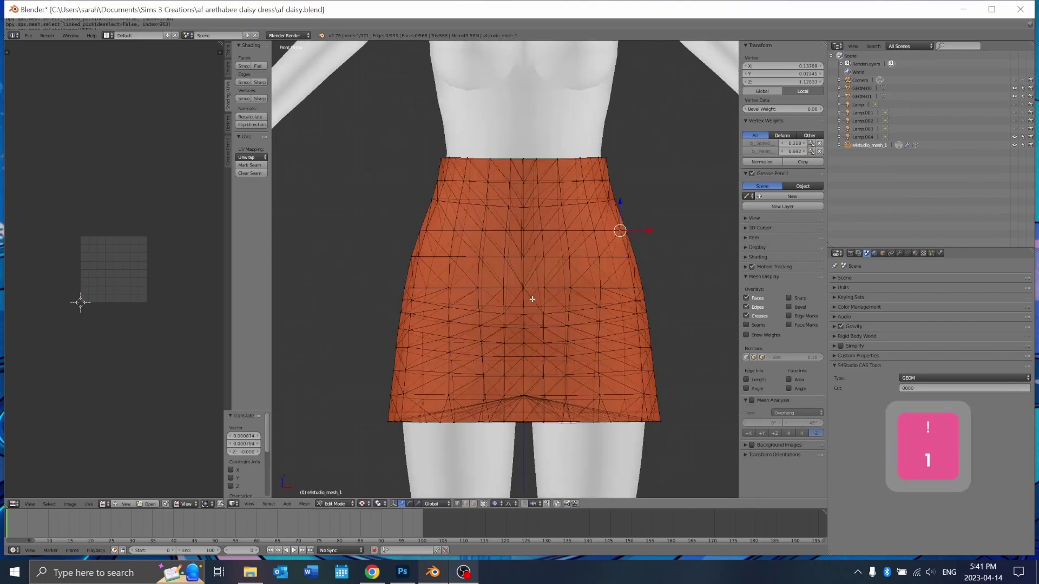
pyautogui.hotkey('ctrl', 's')
pyautogui.press('Tab')
pyautogui.moveTo(534, 297); pyautogui.dragTo(306, 302, button='middle')
pyautogui.press('1')
pyautogui.scroll(-6, 341, 379)
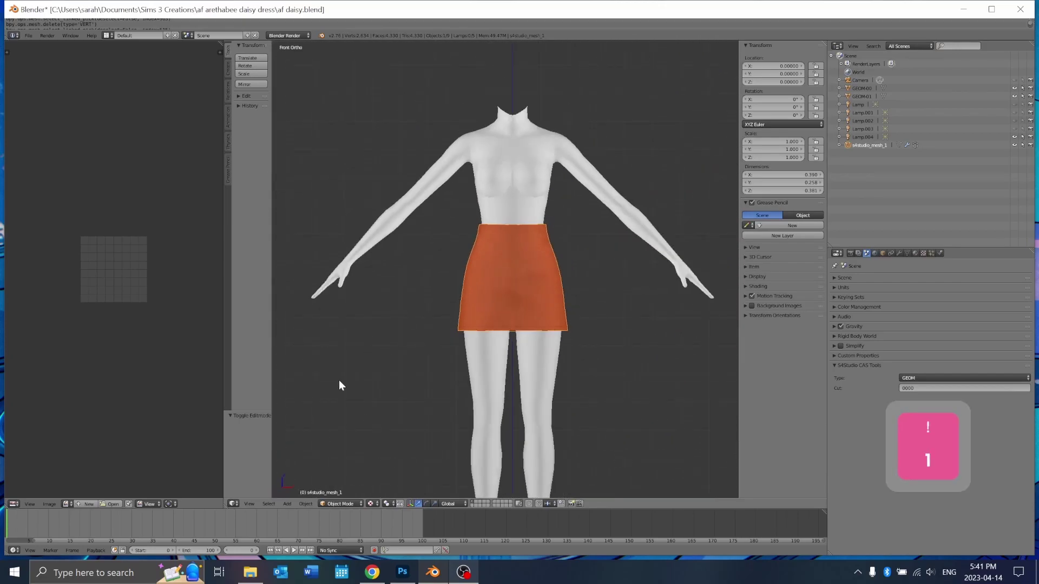
# Create a new blank image named Untitled at 1024 × 1024 px with alpha
pyautogui.scroll(3, 442, 330)
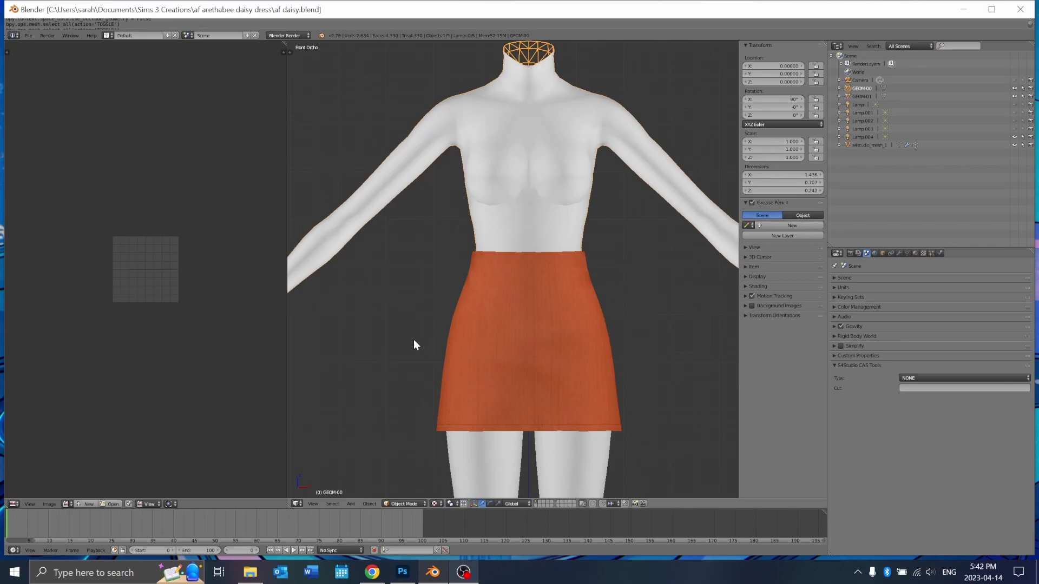
pyautogui.scroll(2, 414, 340)
pyautogui.click(51, 502)
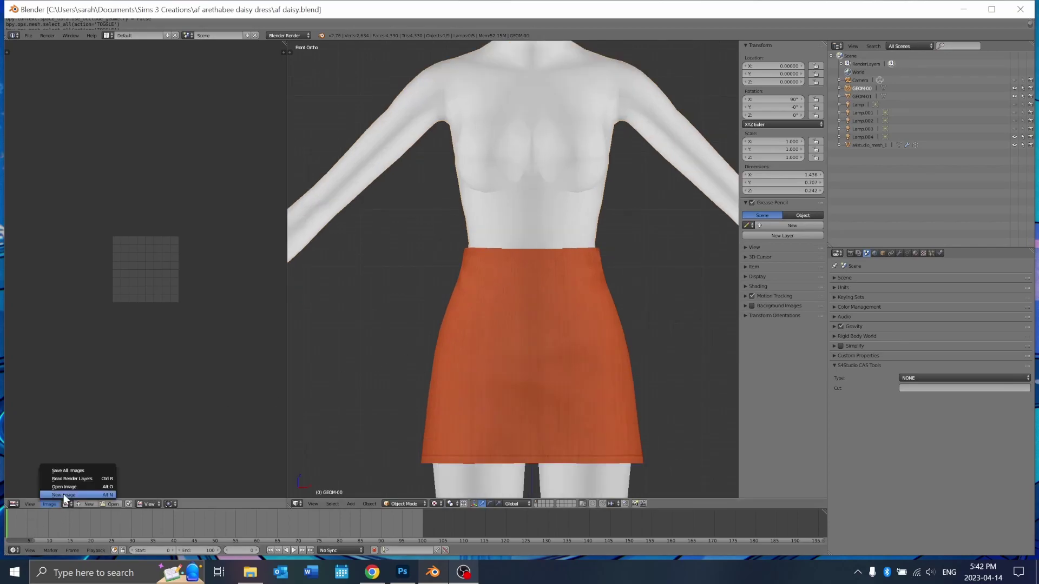
pyautogui.click(64, 496)
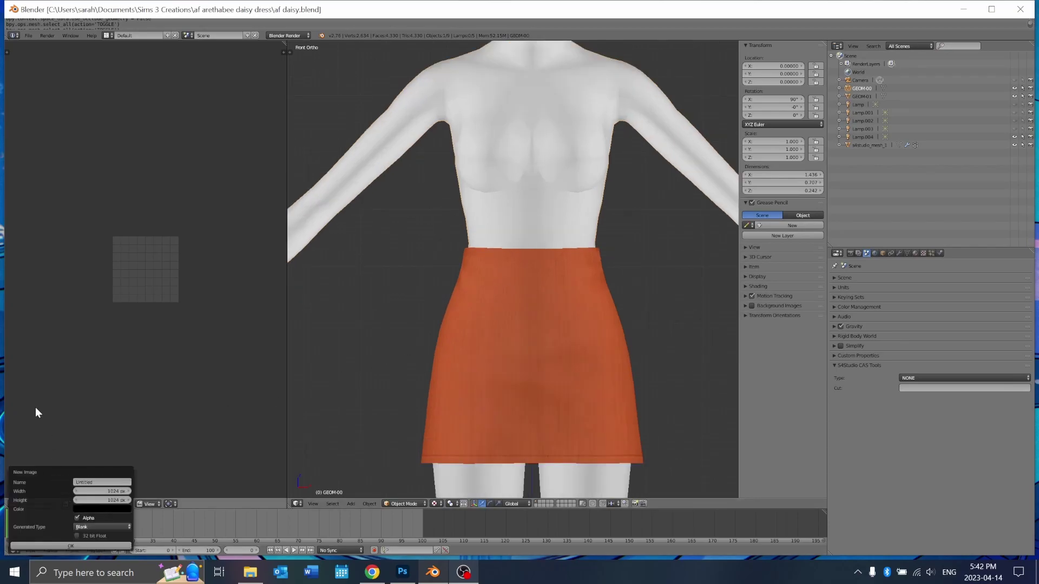
pyautogui.click(90, 547)
pyautogui.scroll(-2, 118, 320)
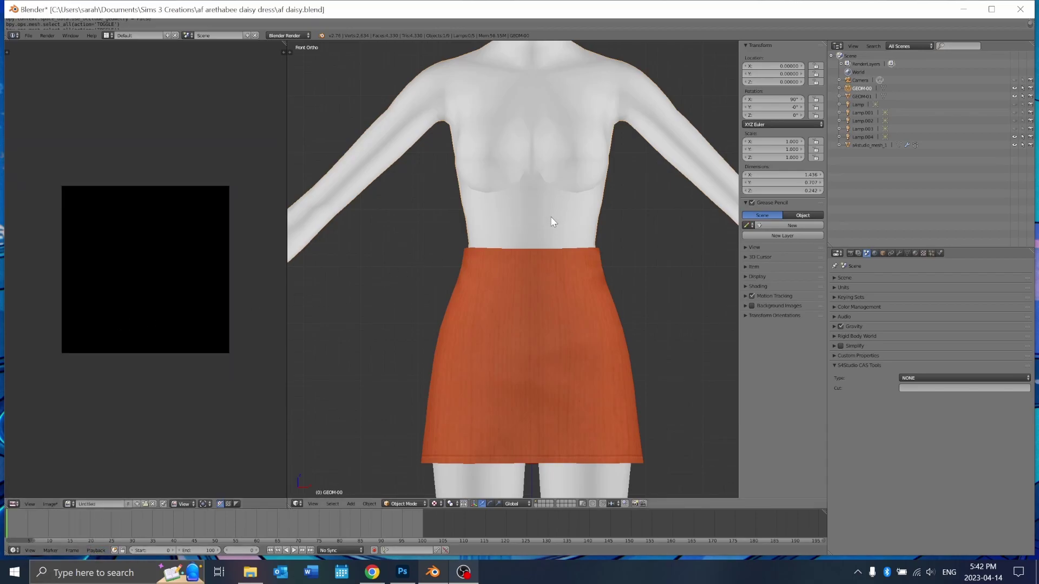
# Join the body meshes GEOM-00 and GEOM-01 into one object and select all of its vertices for editing
pyautogui.press('1')
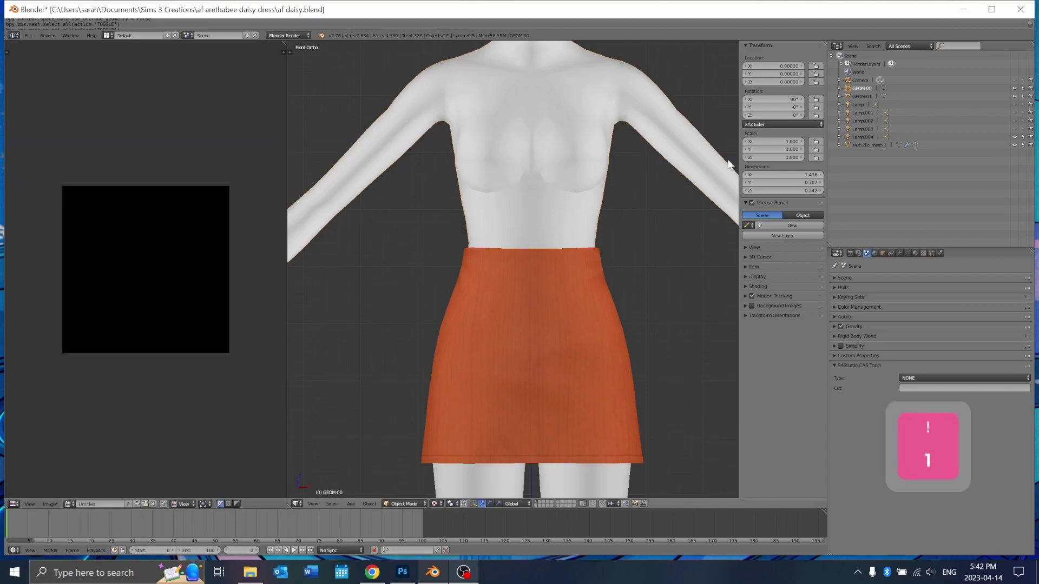
pyautogui.keyDown('shift'); pyautogui.click(865, 96); pyautogui.keyUp('shift')
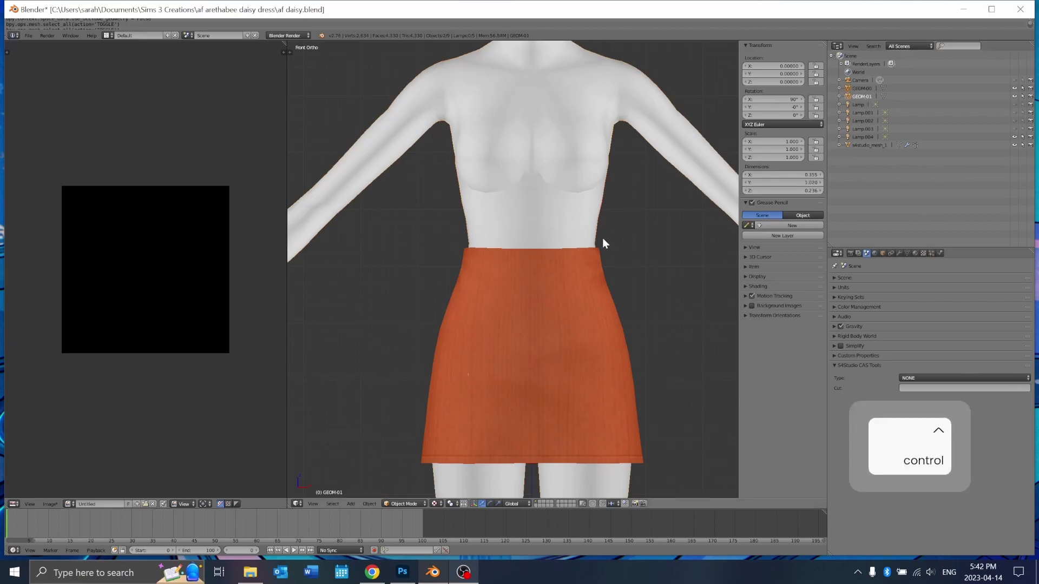
pyautogui.hotkey('ctrl', 'j')
pyautogui.press('Tab')
pyautogui.press('a')
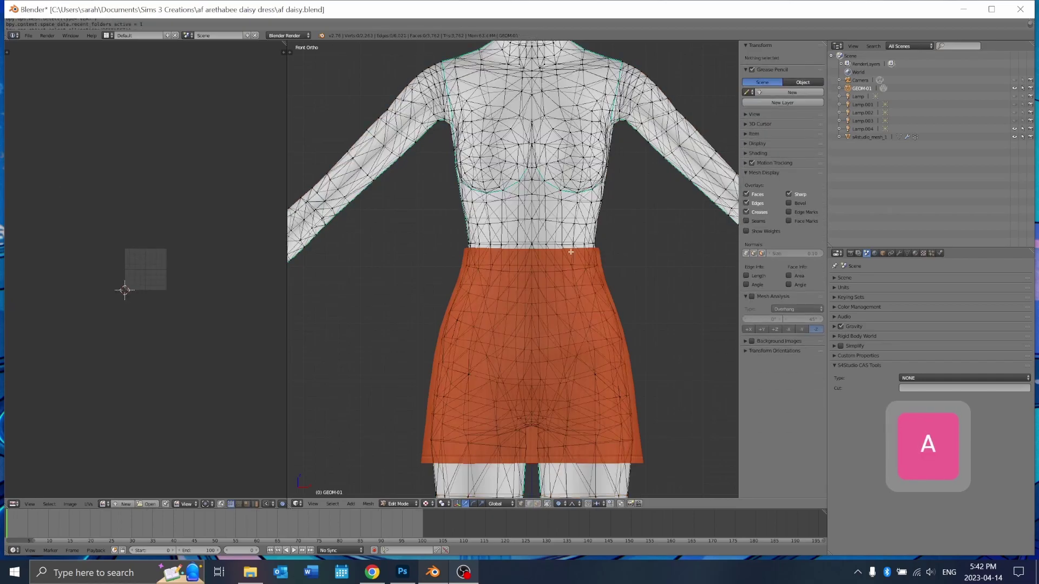
pyautogui.press('a')
# Assign the Untitled image to the body's UV layout and select all the UVs
pyautogui.scroll(8, 189, 343)
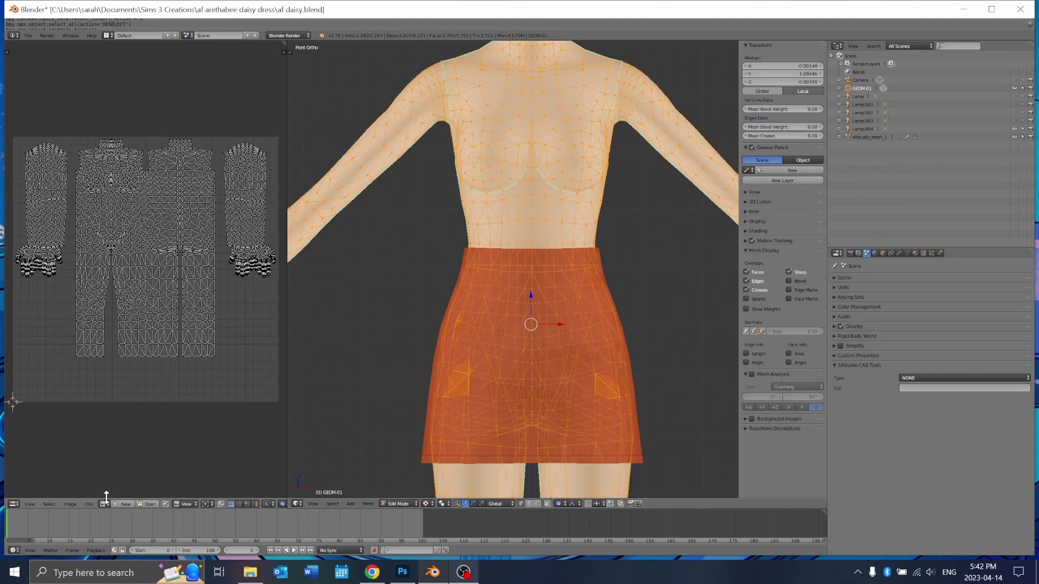
pyautogui.click(103, 503)
pyautogui.click(120, 453)
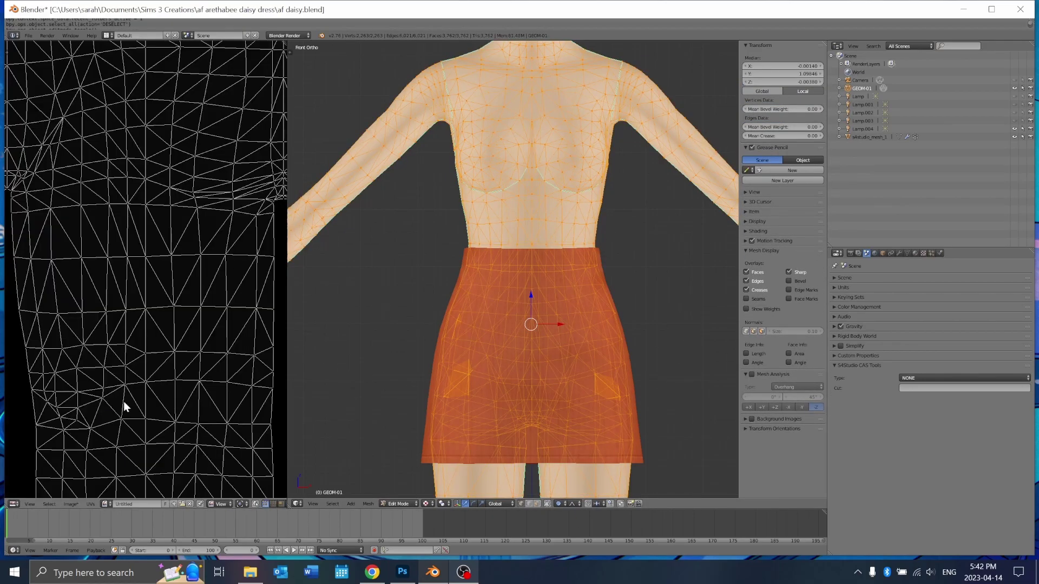
pyautogui.scroll(-4, 124, 384)
pyautogui.press('a')
# Set the bake margin to 1 px and bake the body's ambient occlusion onto the Untitled image
pyautogui.click(849, 253)
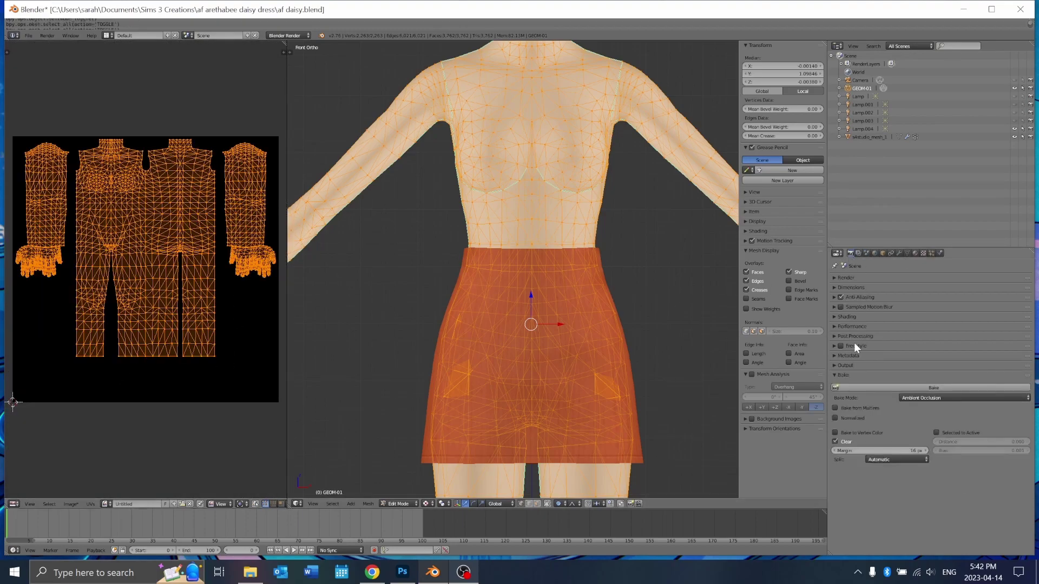
pyautogui.click(920, 450)
pyautogui.write('1')
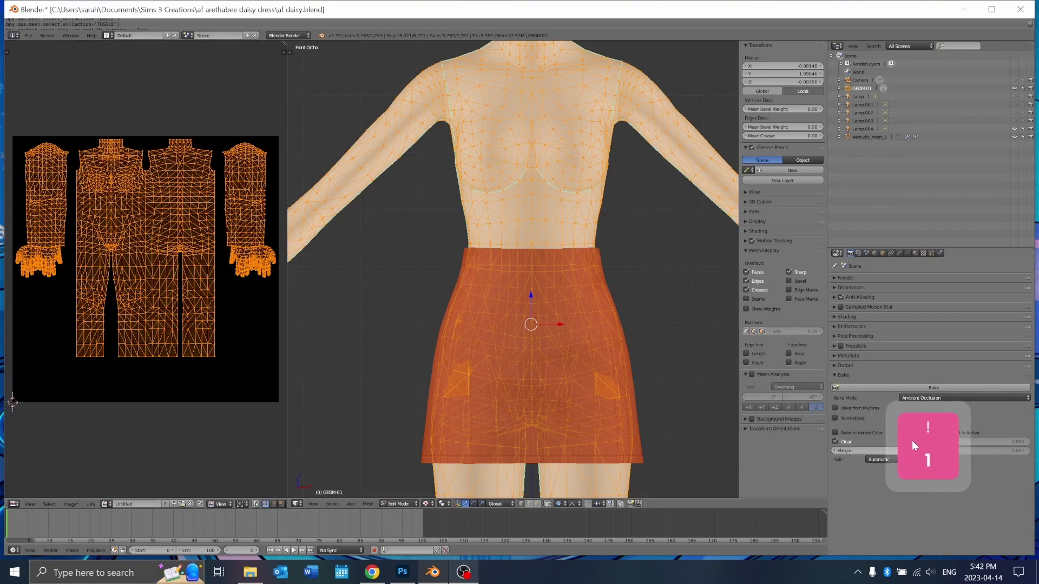
pyautogui.click(944, 386)
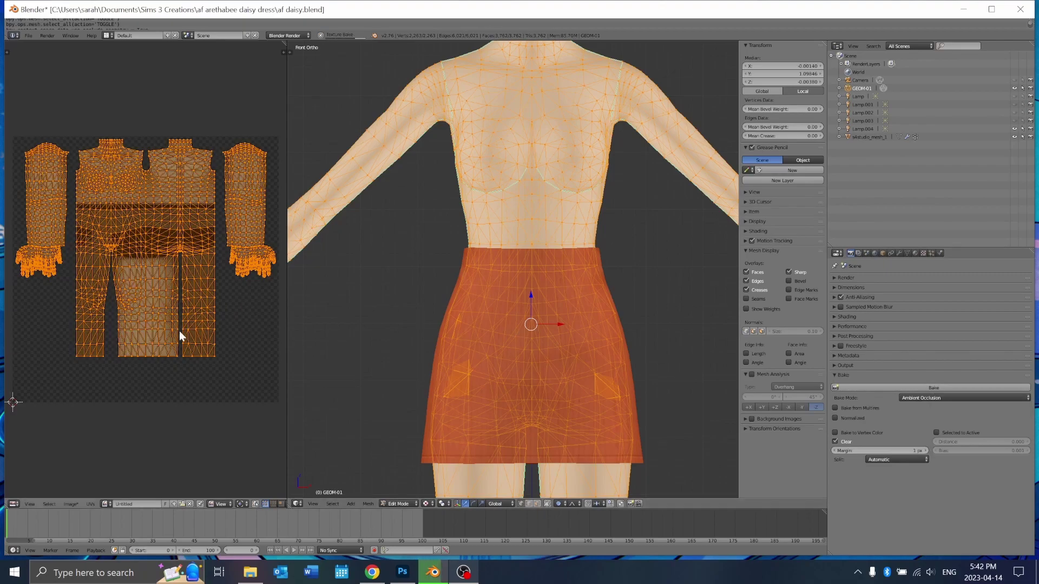
# Leave mesh editing, save the baked image as Untitled.png in the af arethabee daisy dress folder, and save the Blender file
pyautogui.press('Tab')
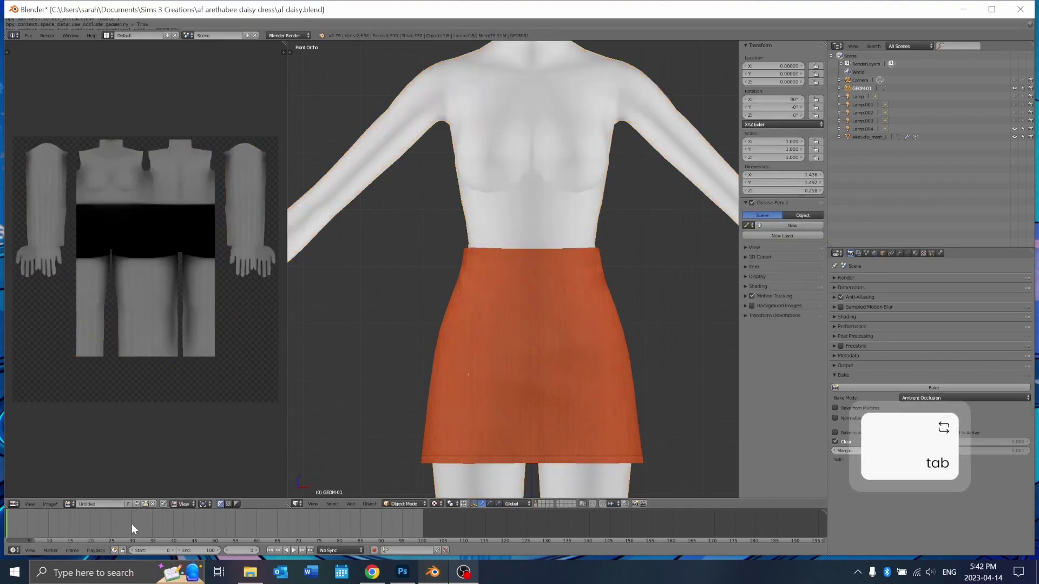
pyautogui.scroll(-1, 132, 524)
pyautogui.click(50, 503)
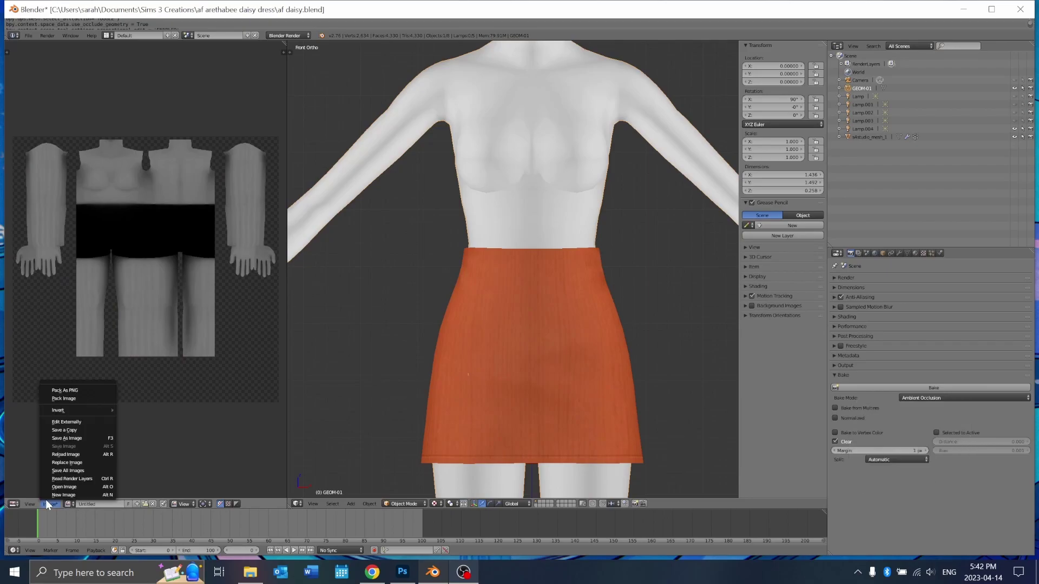
pyautogui.click(76, 438)
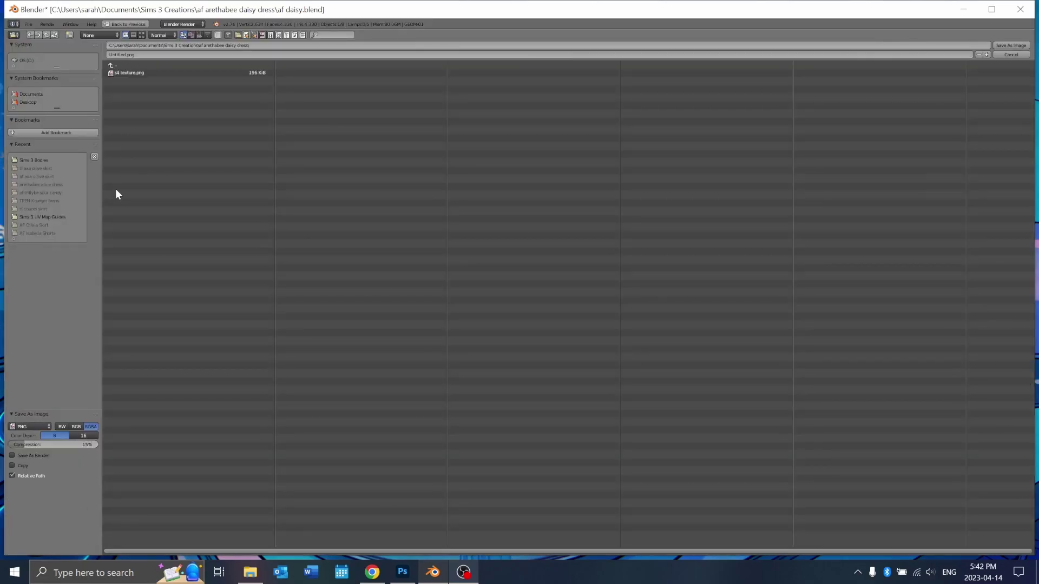
pyautogui.click(1011, 46)
pyautogui.hotkey('ctrl', 's')
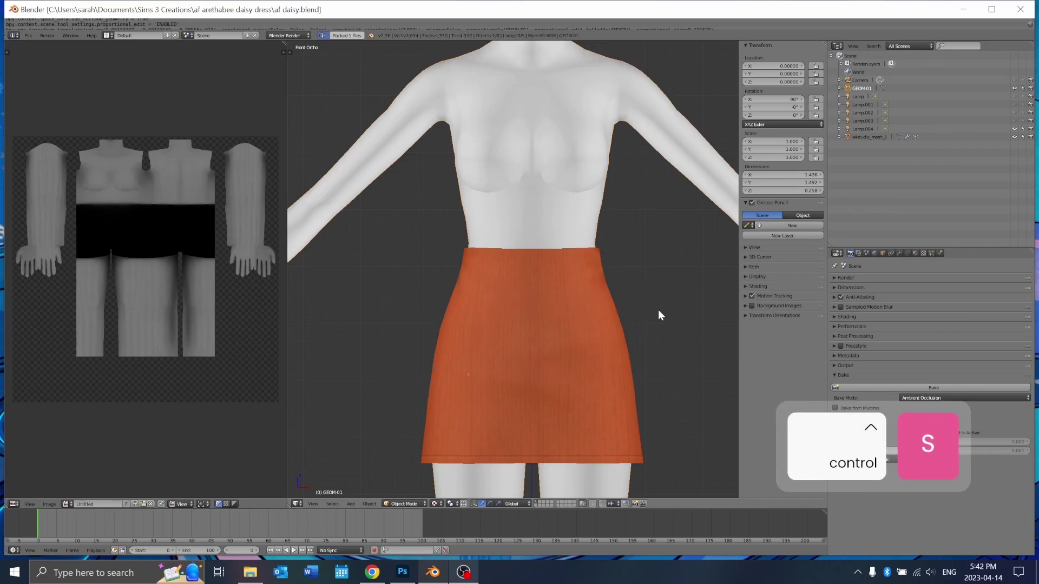
pyautogui.scroll(-2, 467, 309)
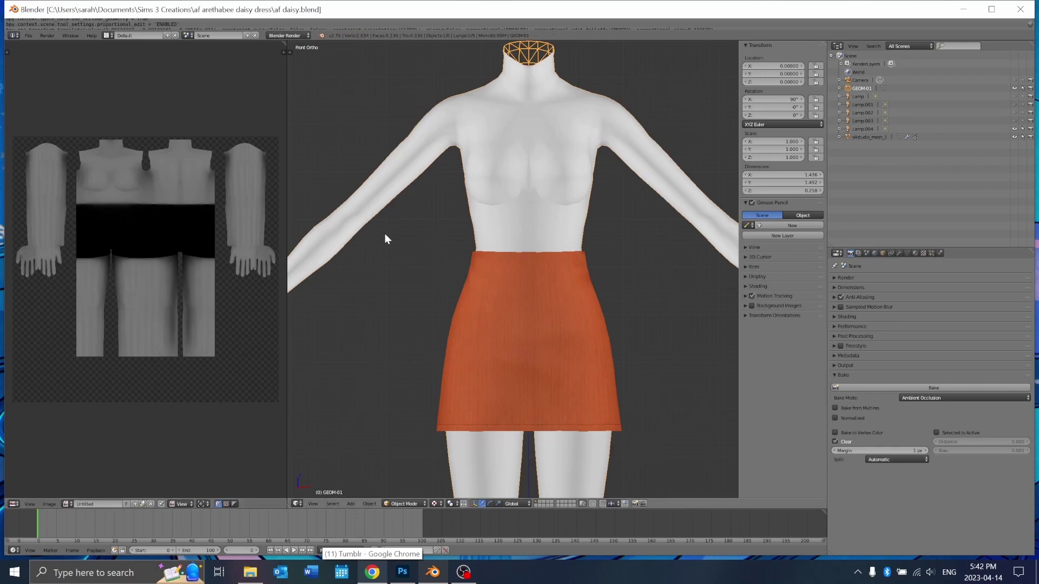
# Switch to Photoshop and place Untitled.png from the af arethabee daisy dress folder over the UV clothing template
pyautogui.click(401, 572)
pyautogui.click(250, 572)
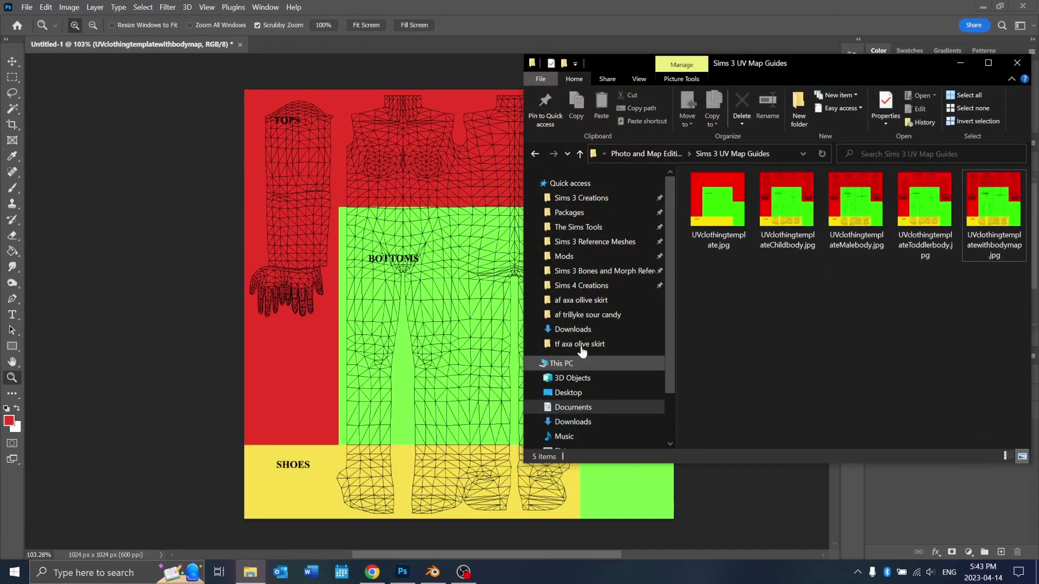
pyautogui.click(605, 199)
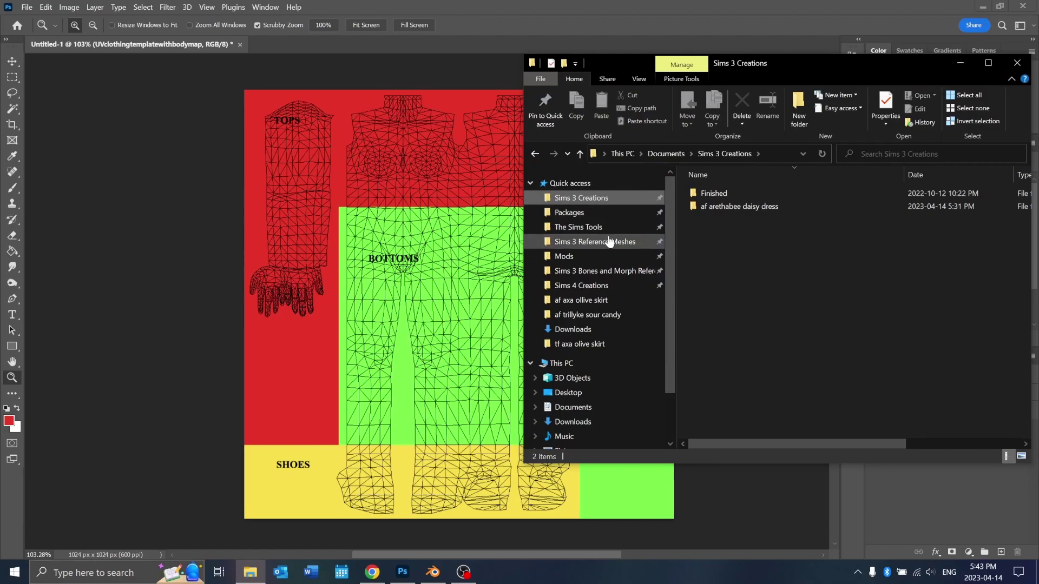
pyautogui.click(757, 207)
pyautogui.doubleClick(756, 207)
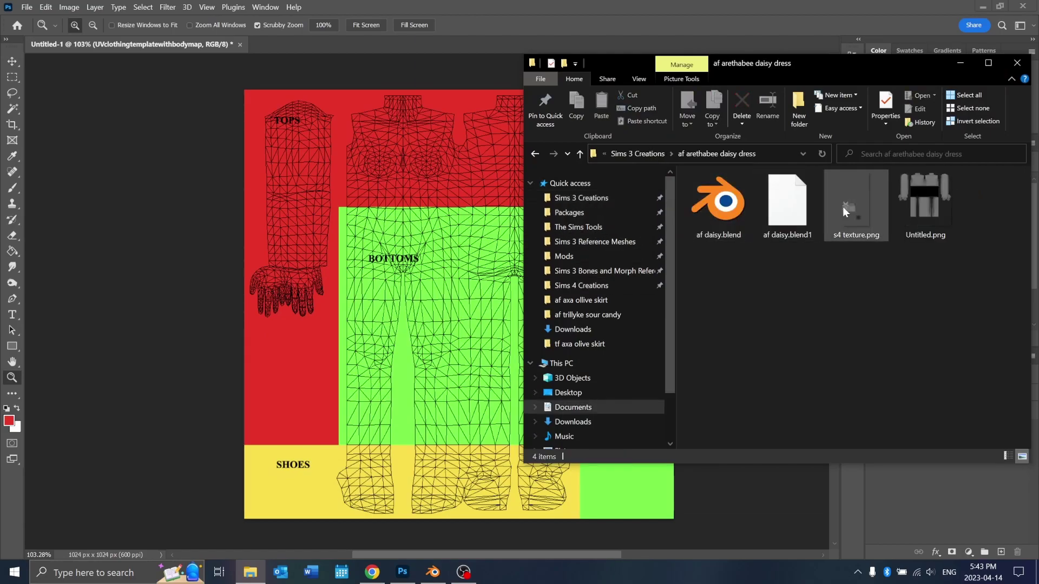
pyautogui.moveTo(922, 195); pyautogui.dragTo(437, 229)
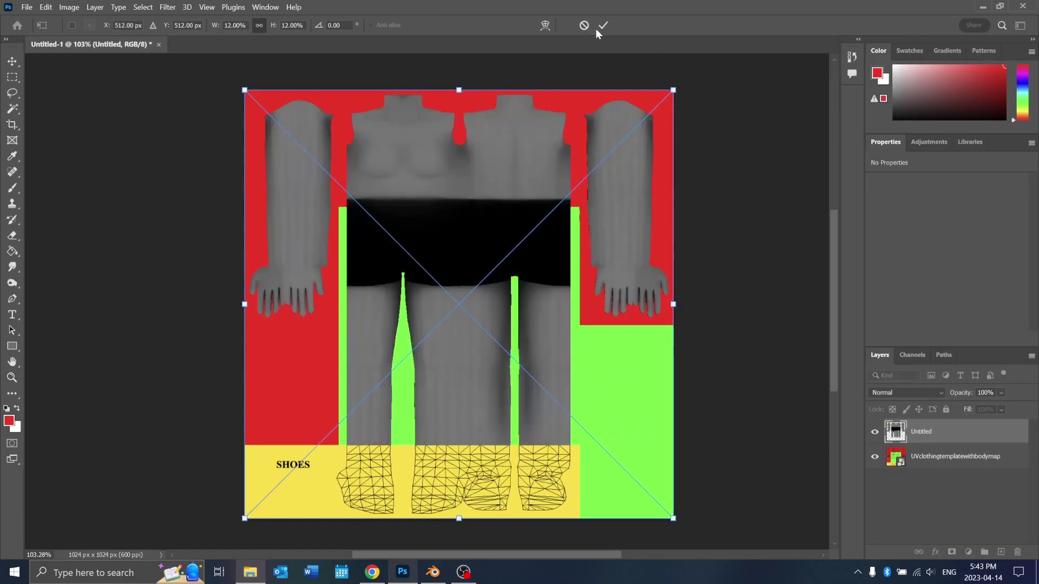
pyautogui.click(602, 25)
# Place the s4 texture image over the template and enlarge it to about 23.82% so the dress covers the body's torso
pyautogui.click(250, 572)
pyautogui.moveTo(847, 216); pyautogui.dragTo(413, 240)
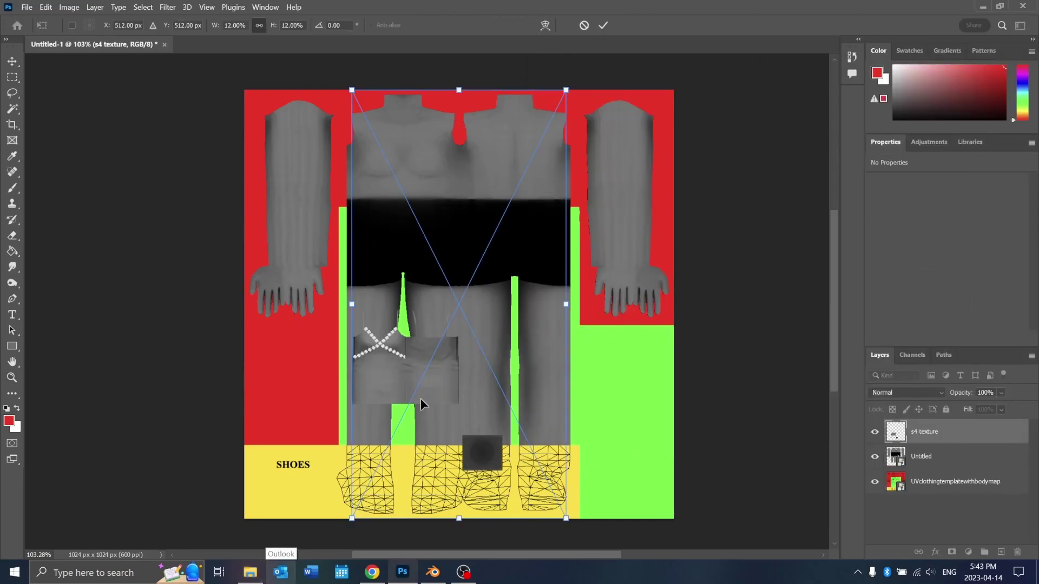
pyautogui.moveTo(421, 398); pyautogui.dragTo(358, 143)
pyautogui.moveTo(504, 262); pyautogui.dragTo(536, 552)
pyautogui.moveTo(450, 385); pyautogui.dragTo(477, 251)
pyautogui.scroll(3, 482, 258)
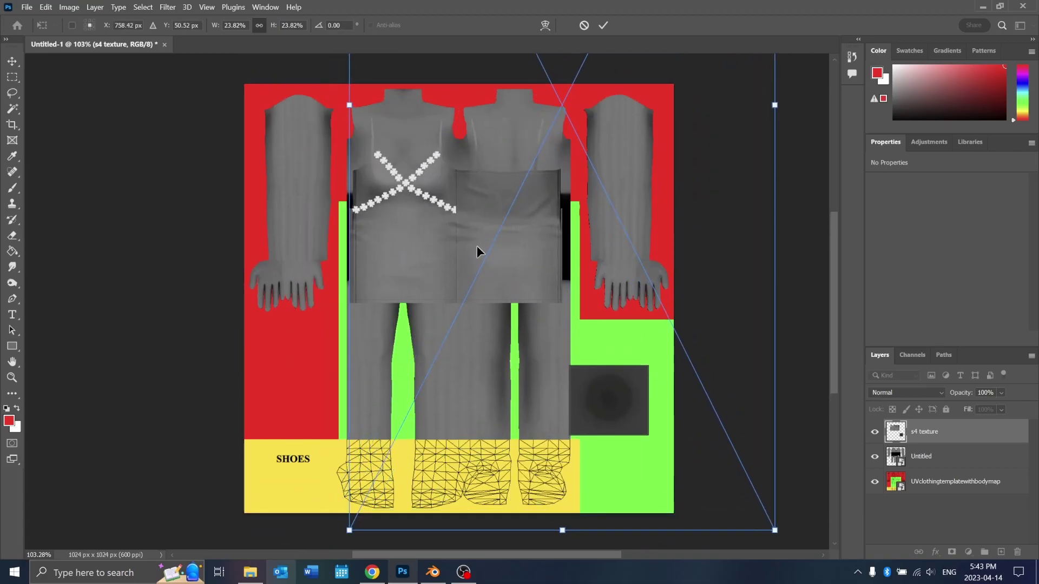
pyautogui.click(603, 26)
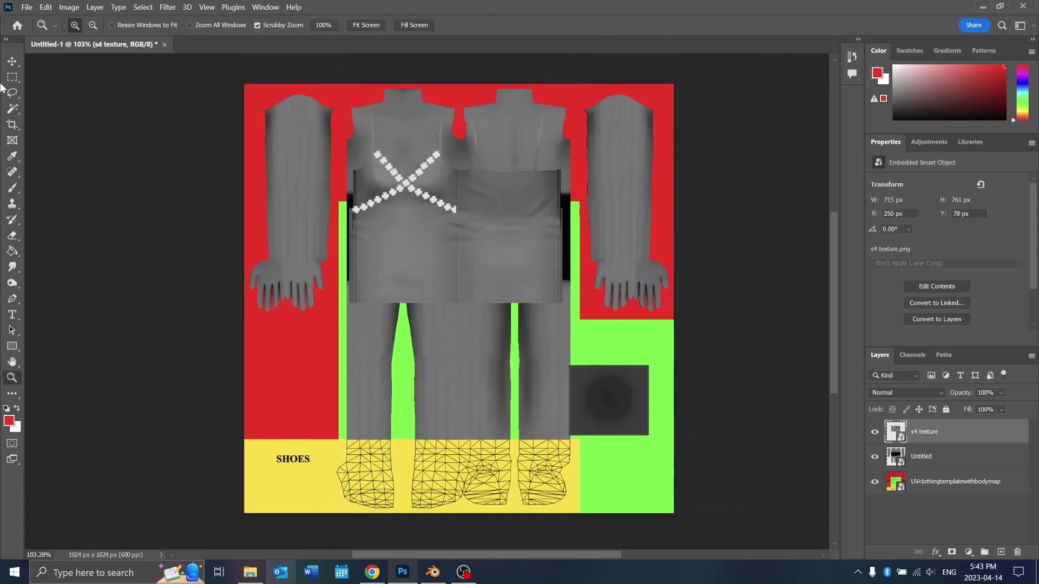
# Copy the dark square patch of the s4 texture onto its own layer in the same place
pyautogui.press('m')
pyautogui.moveTo(555, 348); pyautogui.dragTo(654, 456)
pyautogui.hotkey('ctrl', 'c')
pyautogui.hotkey('ctrl', 'shift', 'v')
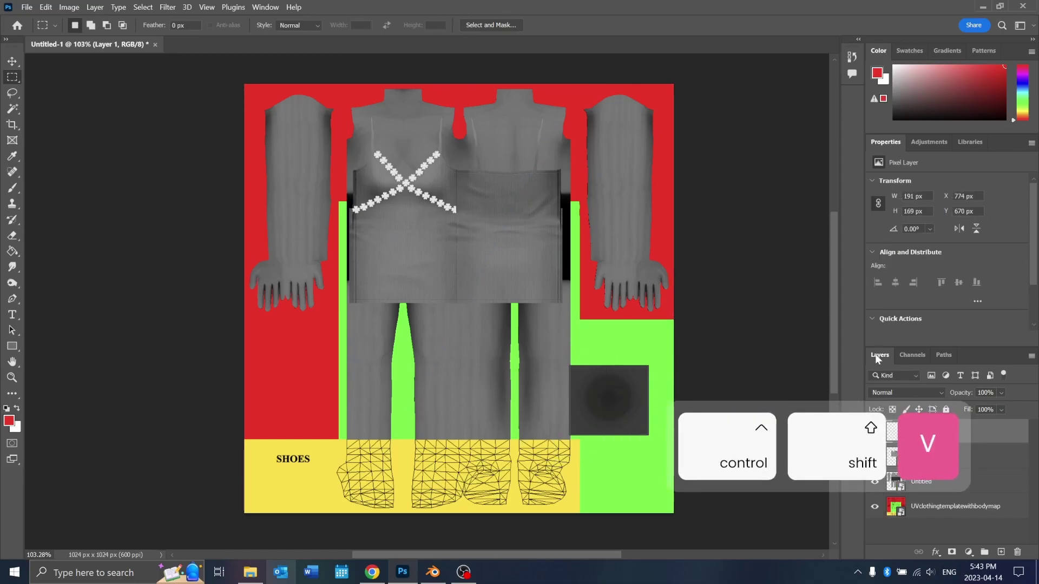
# Copy the dress part of the s4 texture onto its own layer in place and delete the s4 texture layer
pyautogui.moveTo(339, 119)
pyautogui.mouseDown()
pyautogui.moveTo(585, 278)
pyautogui.moveTo(589, 267)
pyautogui.moveTo(579, 285)
pyautogui.moveTo(475, 220)
pyautogui.moveTo(332, 98)
pyautogui.moveTo(329, 107)
pyautogui.mouseUp()
pyautogui.hotkey('ctrl', 'd')
pyautogui.hotkey('ctrl', 'shift', 'c')
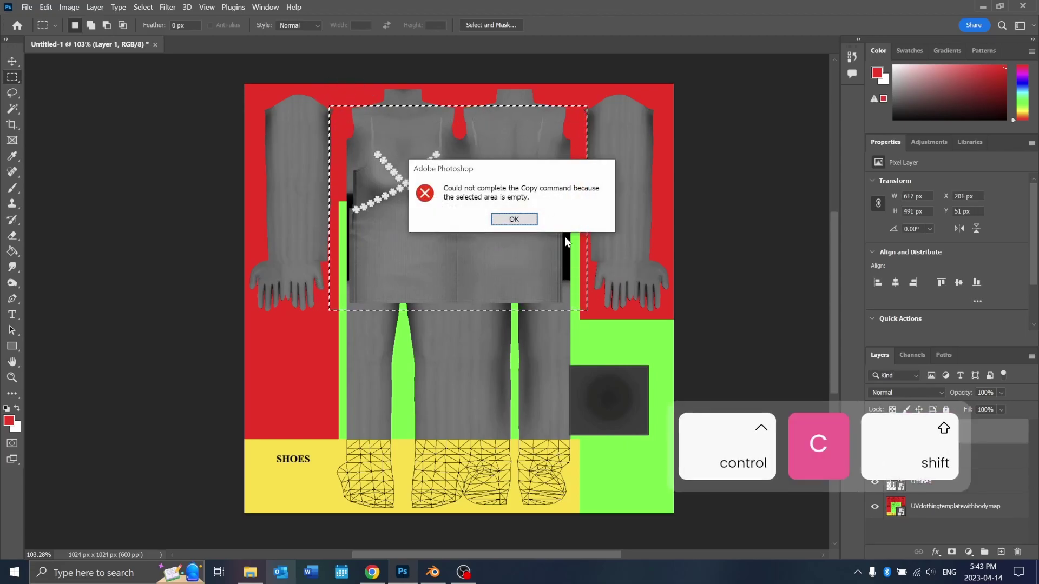
pyautogui.click(564, 218)
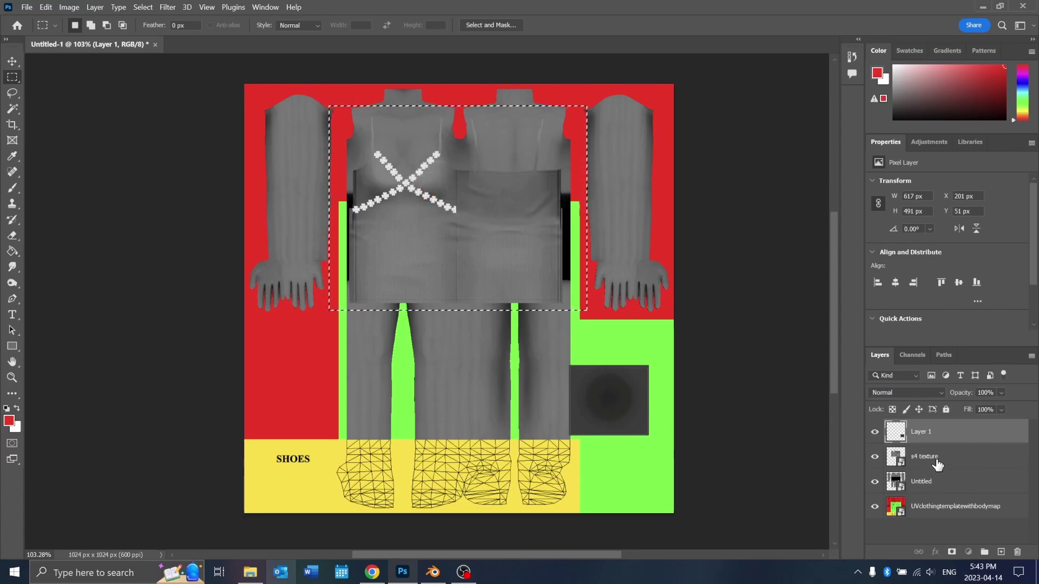
pyautogui.click(925, 457)
pyautogui.hotkey('ctrl', 'shift', 'c')
pyautogui.hotkey('ctrl', 'shift', 'v')
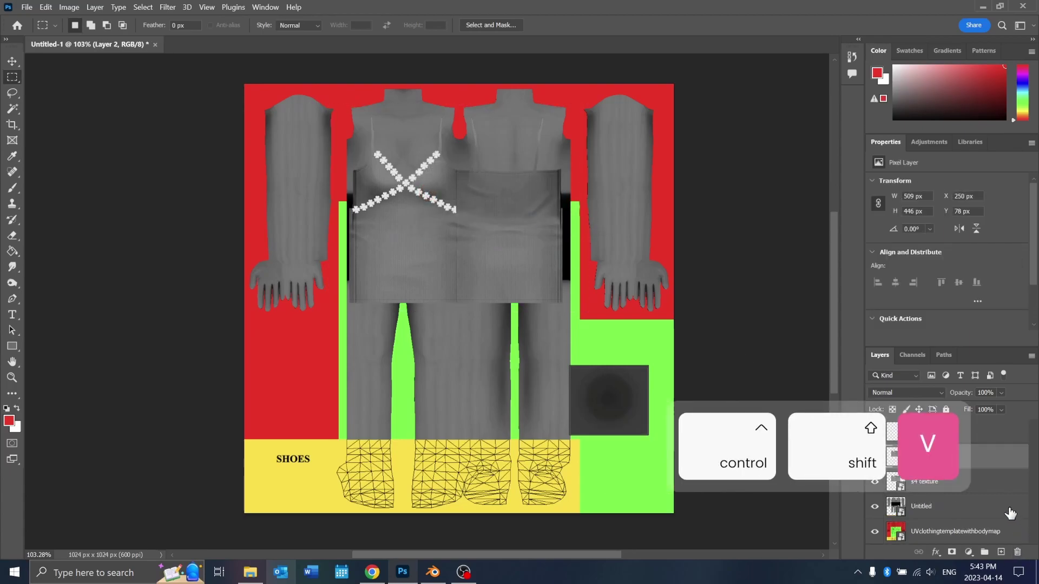
pyautogui.click(1018, 553)
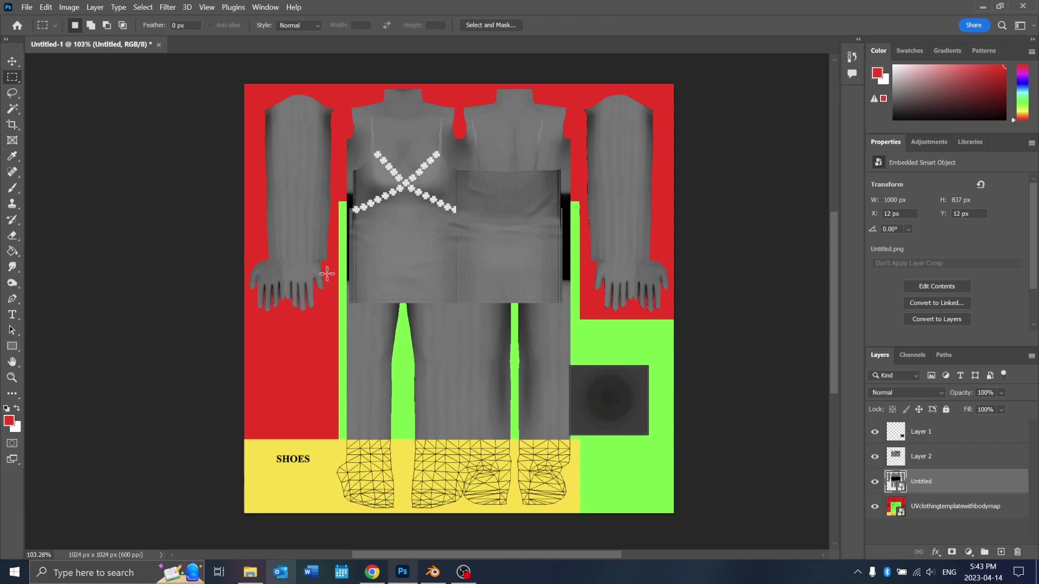
# Move the dress texture up and sideways to about X 243 px, Y 12 px, lining its side edge up with the torso
pyautogui.click(10, 63)
pyautogui.click(12, 378)
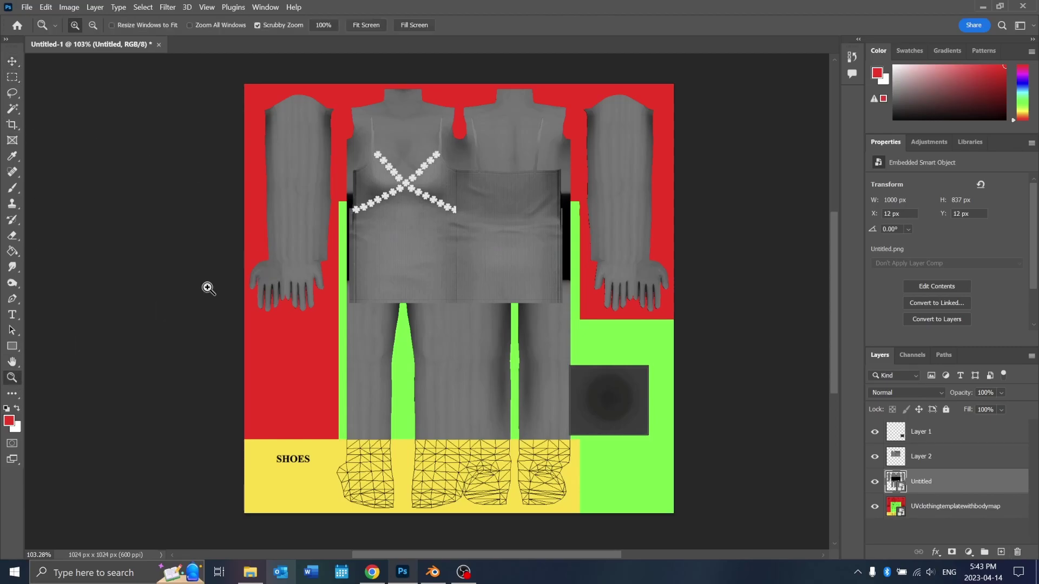
pyautogui.moveTo(435, 158); pyautogui.dragTo(460, 156)
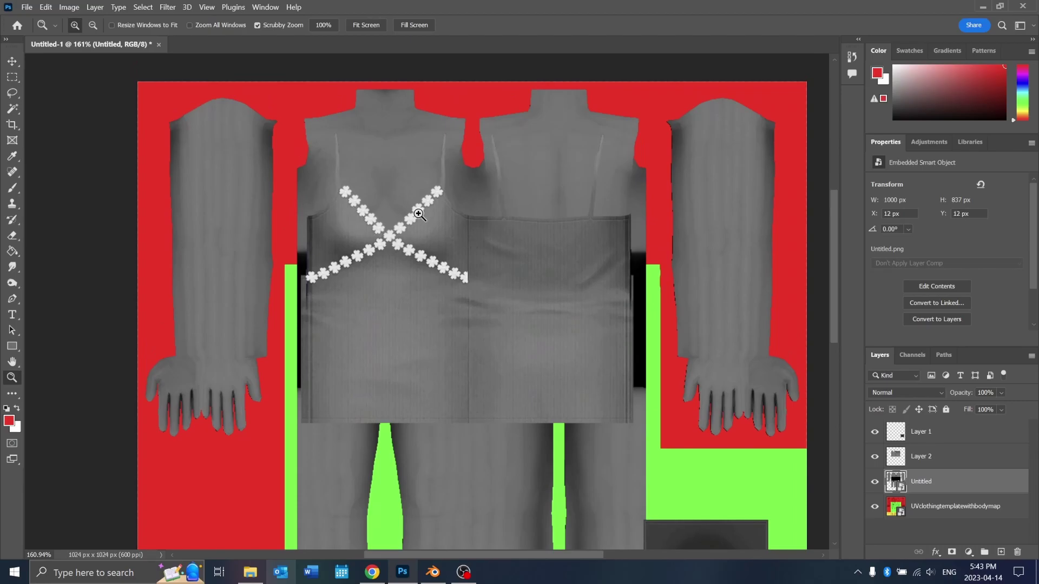
pyautogui.moveTo(409, 219); pyautogui.dragTo(418, 219)
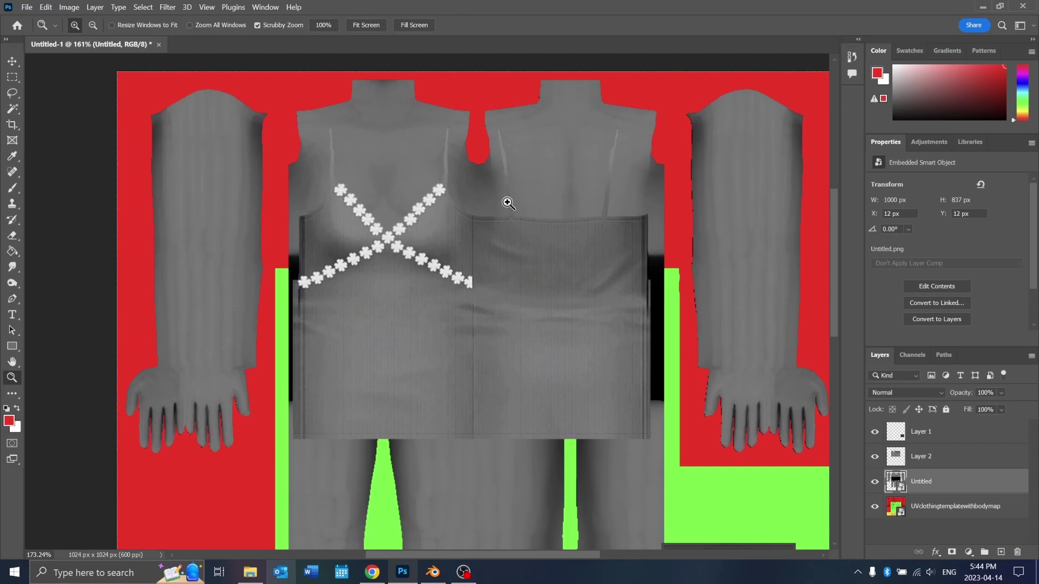
pyautogui.moveTo(546, 556); pyautogui.dragTo(577, 561)
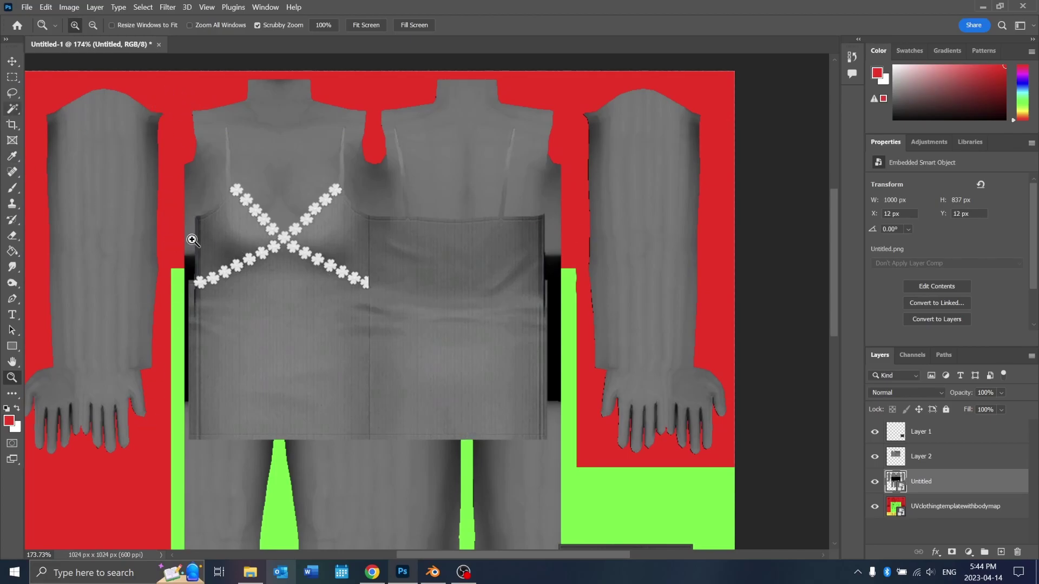
pyautogui.moveTo(97, 334); pyautogui.dragTo(104, 335)
pyautogui.scroll(2, 111, 215)
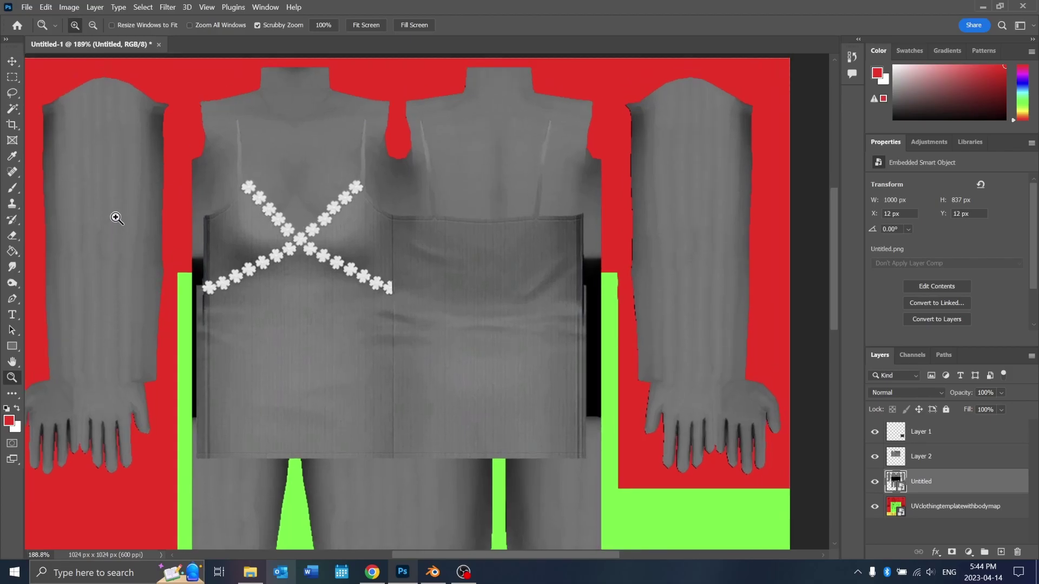
pyautogui.click(11, 61)
pyautogui.click(255, 292)
pyautogui.moveTo(255, 292); pyautogui.dragTo(327, 208)
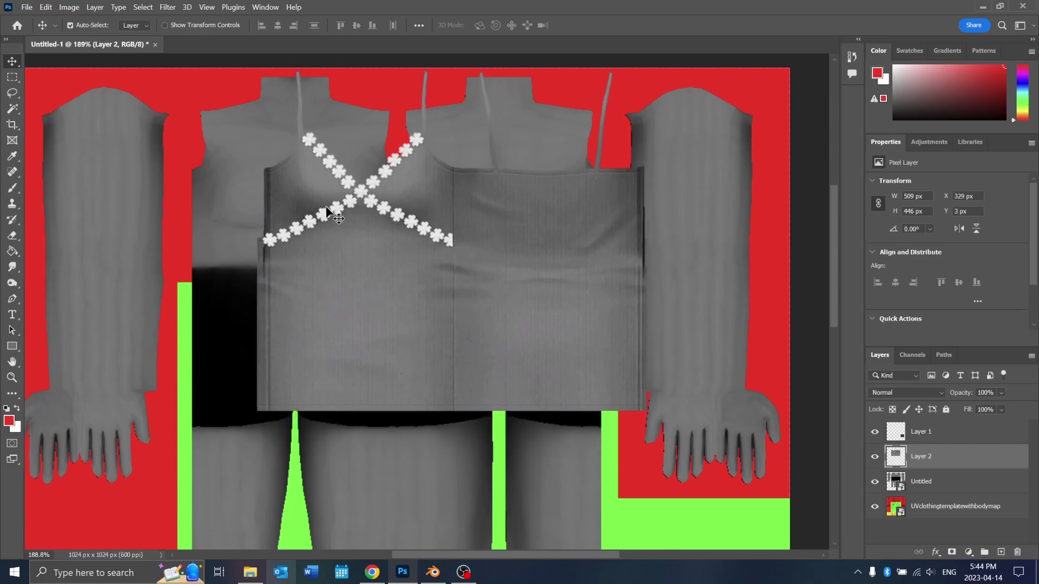
pyautogui.moveTo(323, 172); pyautogui.dragTo(246, 179)
pyautogui.moveTo(255, 281); pyautogui.dragTo(195, 276)
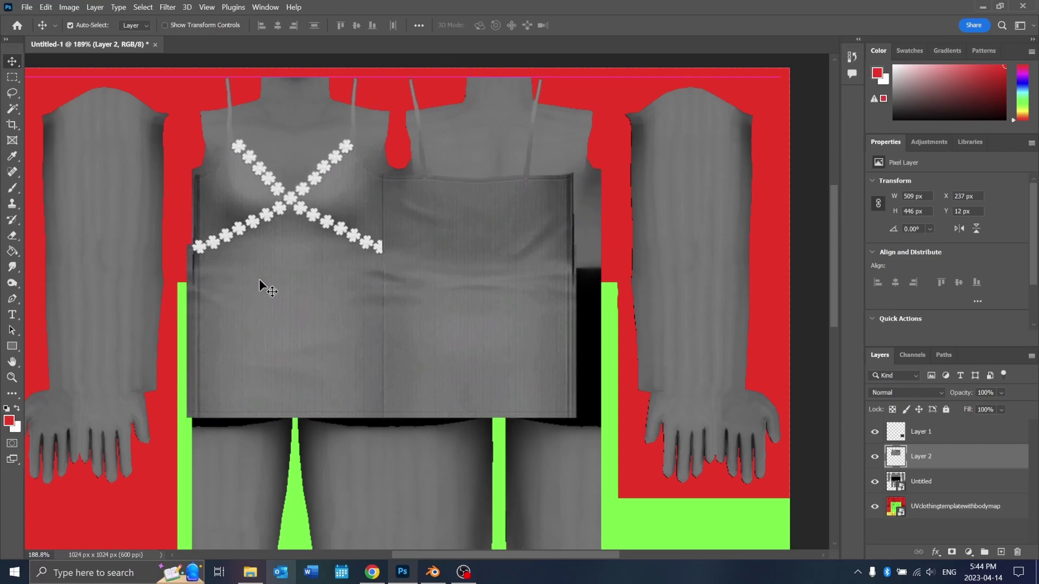
pyautogui.moveTo(278, 281); pyautogui.dragTo(283, 281)
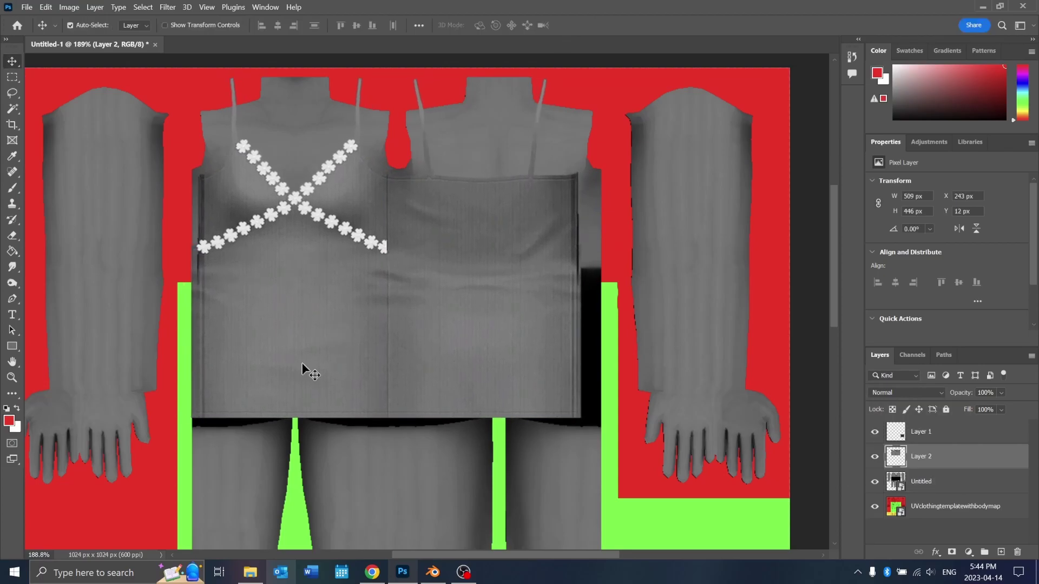
# Place Sims 3 Top Placement Reference.dds from the Photo and Map Editing Resources folder over the template with the default DDS read options
pyautogui.click(10, 378)
pyautogui.click(277, 128)
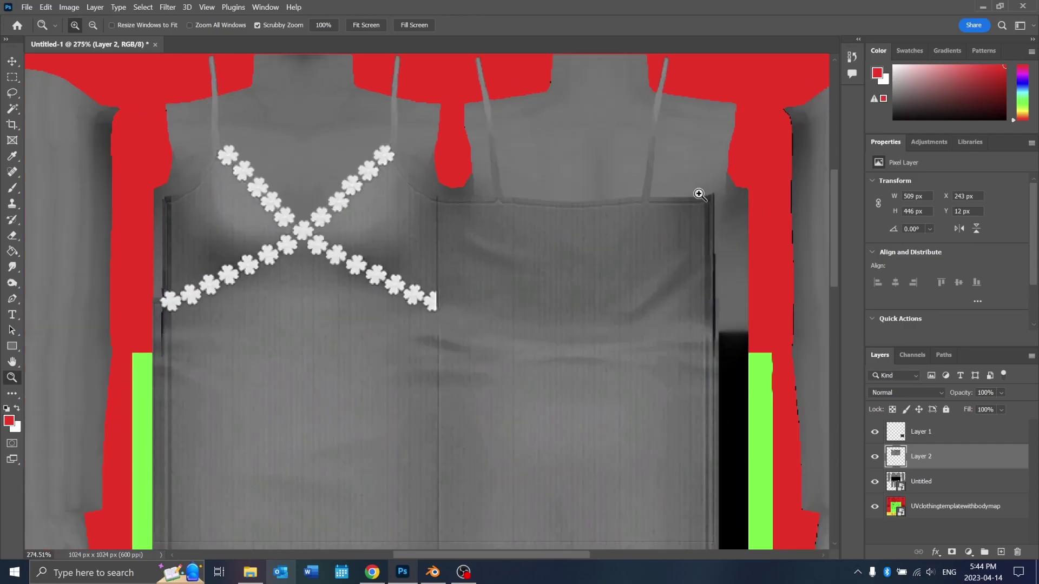
pyautogui.scroll(-1, 698, 193)
pyautogui.moveTo(689, 203); pyautogui.dragTo(656, 207)
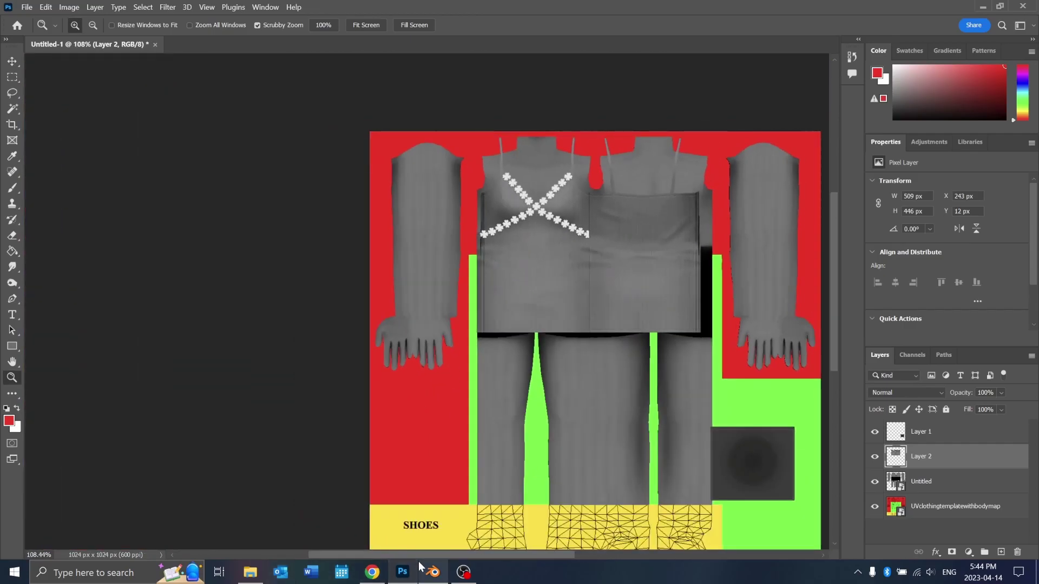
pyautogui.hscroll(3, 473, 413)
pyautogui.scroll(-2, 473, 413)
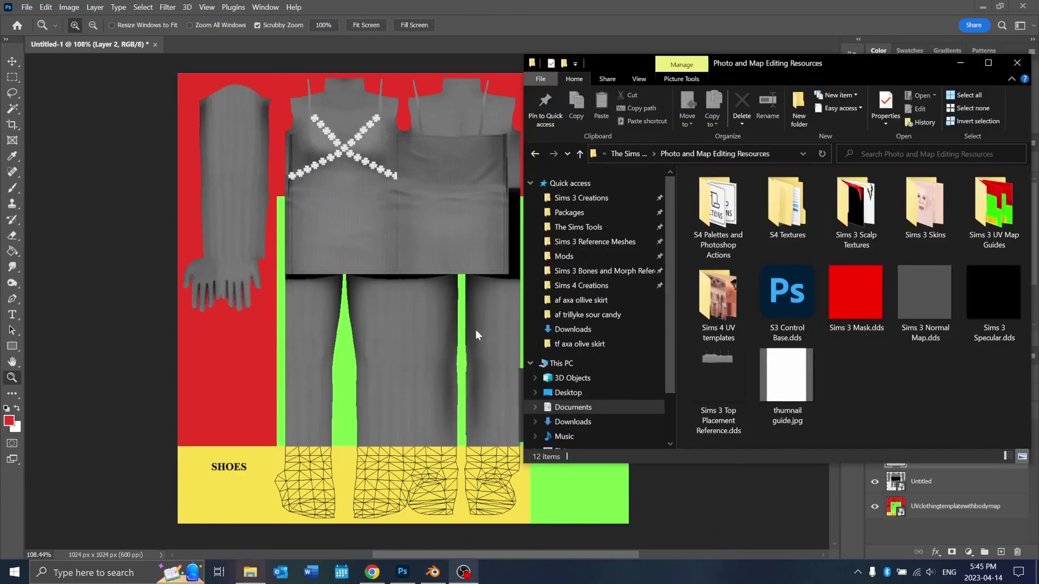
pyautogui.scroll(1, 477, 330)
pyautogui.scroll(-2, 481, 342)
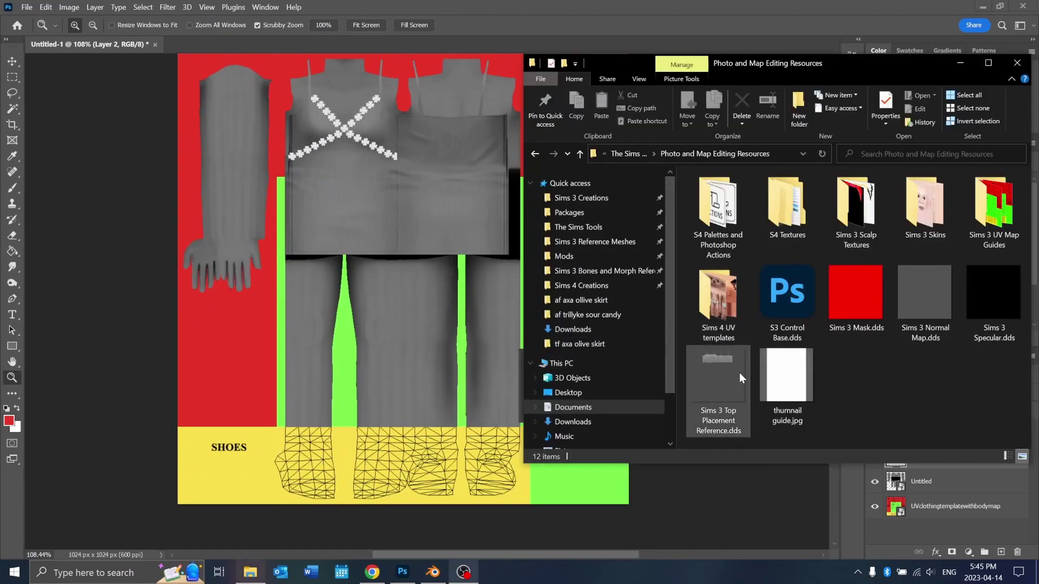
pyautogui.scroll(1, 447, 358)
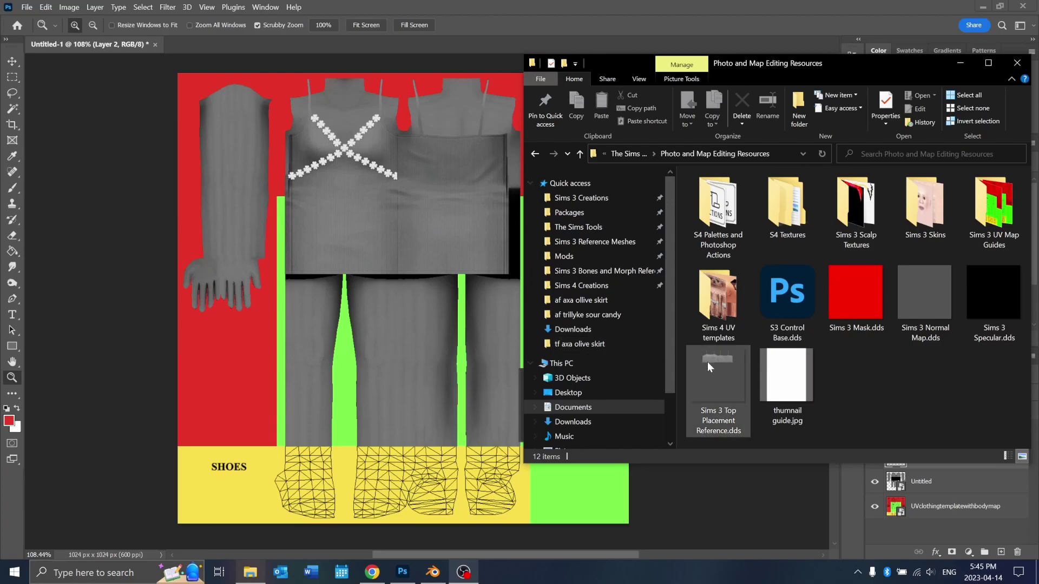
pyautogui.moveTo(707, 362); pyautogui.dragTo(269, 309)
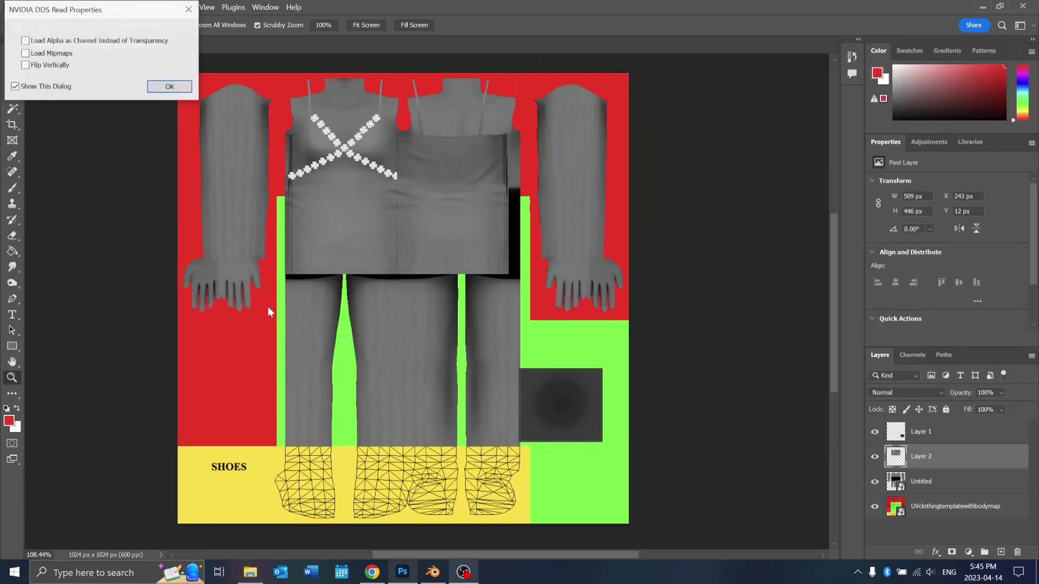
pyautogui.click(178, 87)
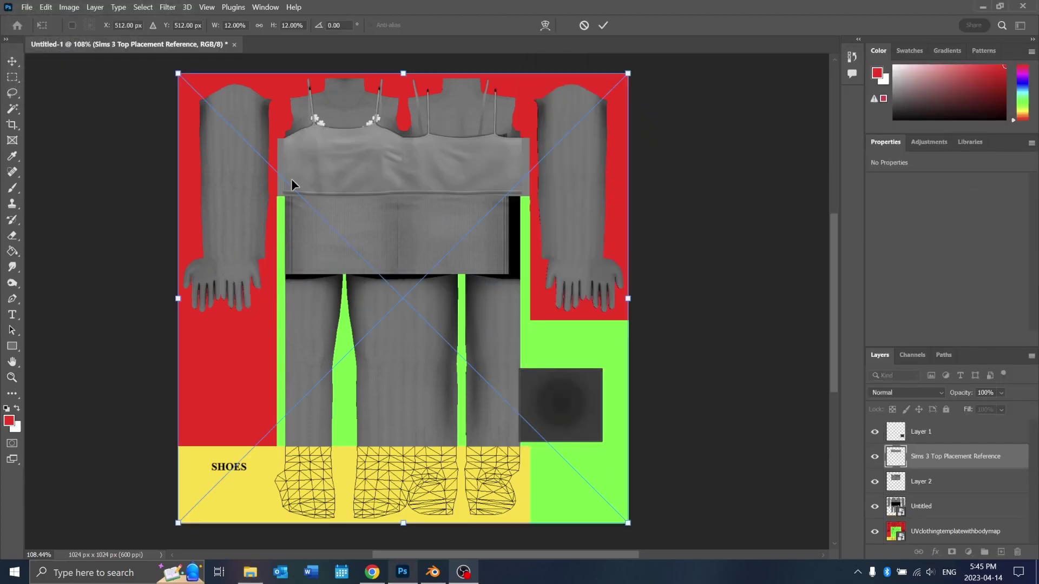
pyautogui.scroll(2, 292, 180)
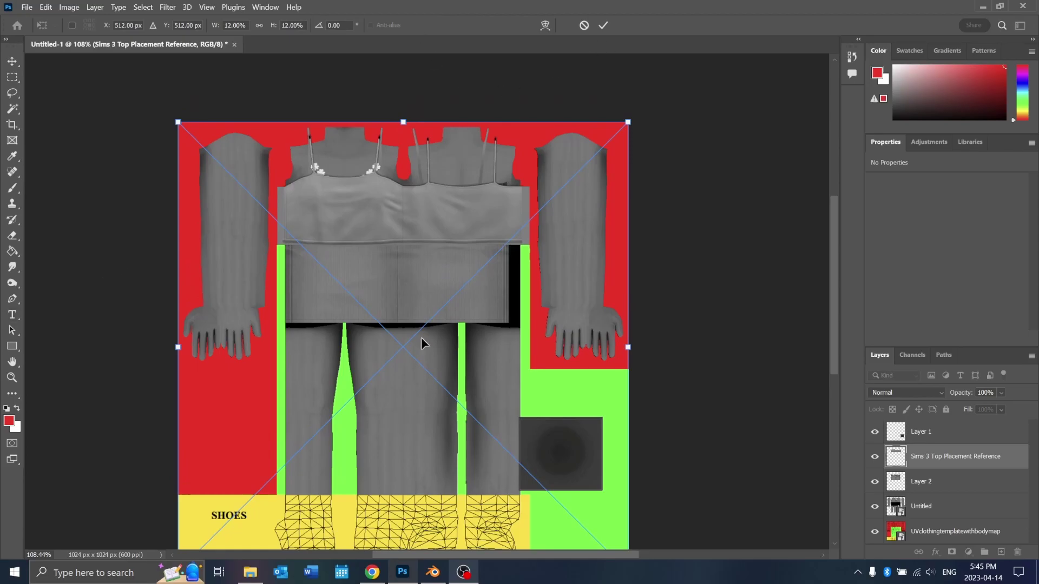
pyautogui.click(600, 24)
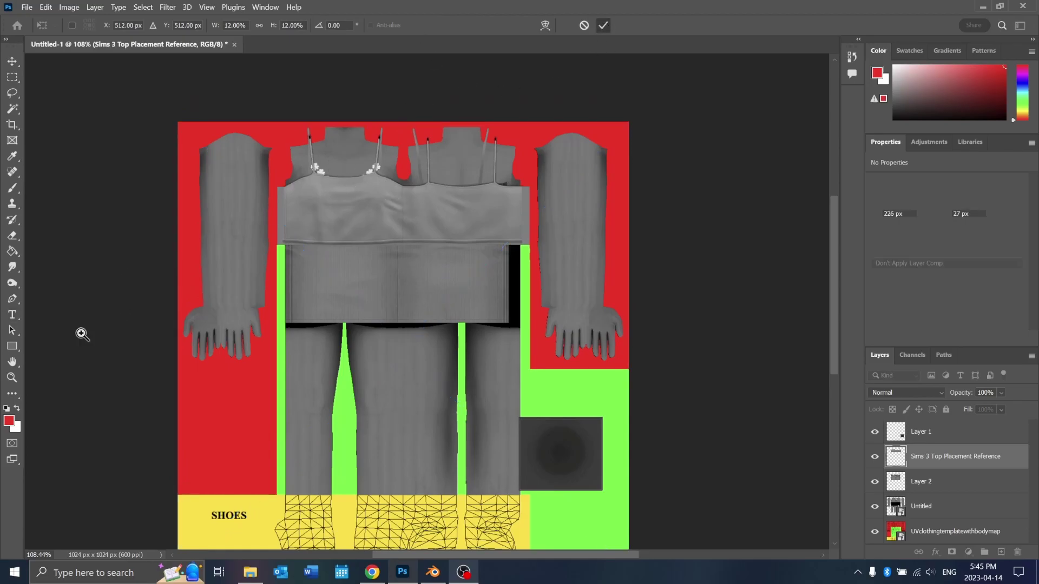
# Move the Sims 3 Top Placement Reference layer to the top of the layer stack
pyautogui.click(15, 377)
pyautogui.moveTo(326, 107); pyautogui.dragTo(357, 80)
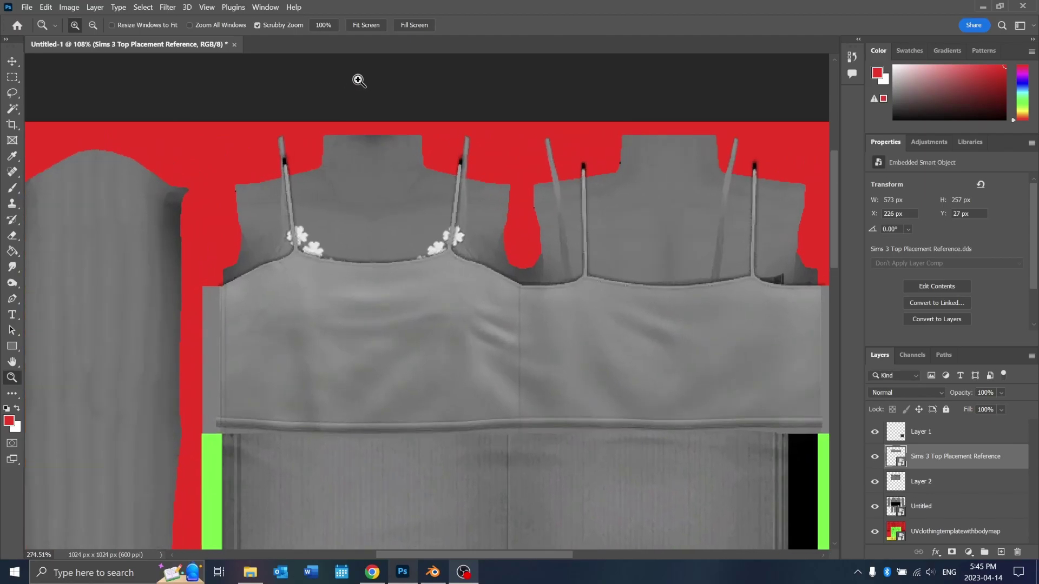
pyautogui.scroll(-1, 365, 216)
pyautogui.moveTo(393, 191); pyautogui.dragTo(395, 183)
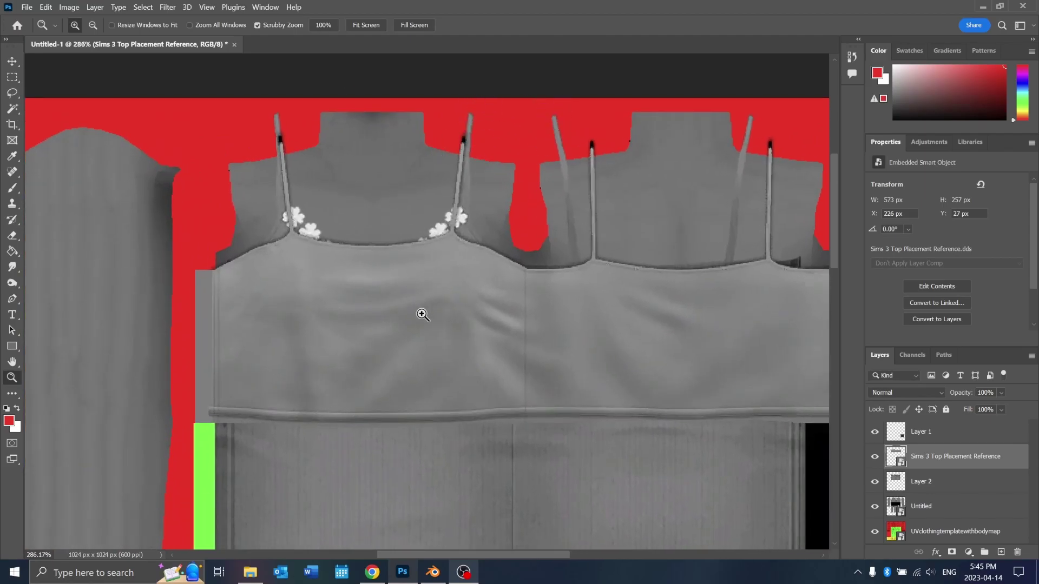
pyautogui.scroll(-2, 436, 324)
pyautogui.moveTo(419, 260); pyautogui.dragTo(406, 253)
pyautogui.scroll(-2, 459, 274)
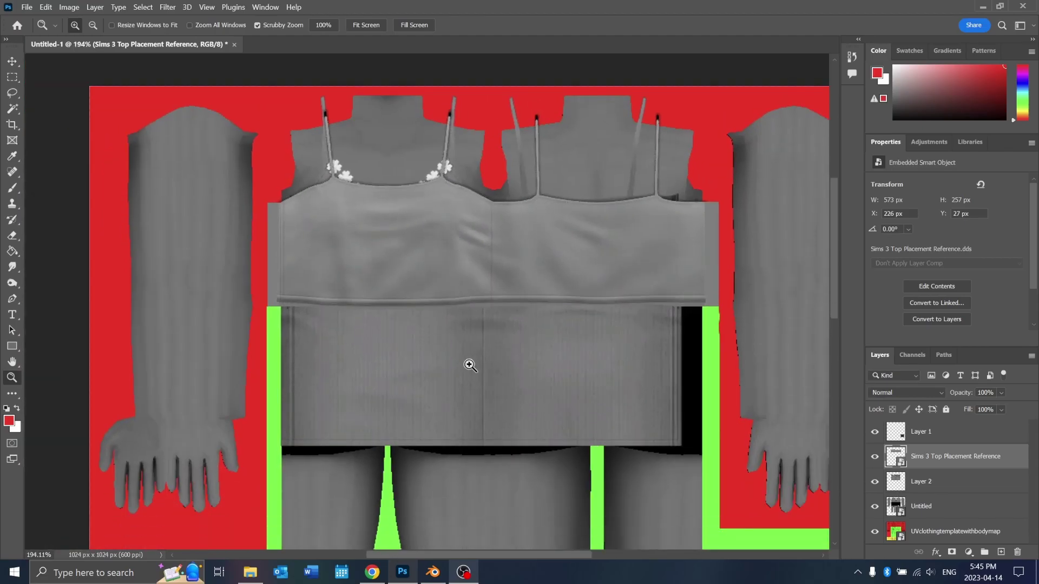
pyautogui.click(16, 62)
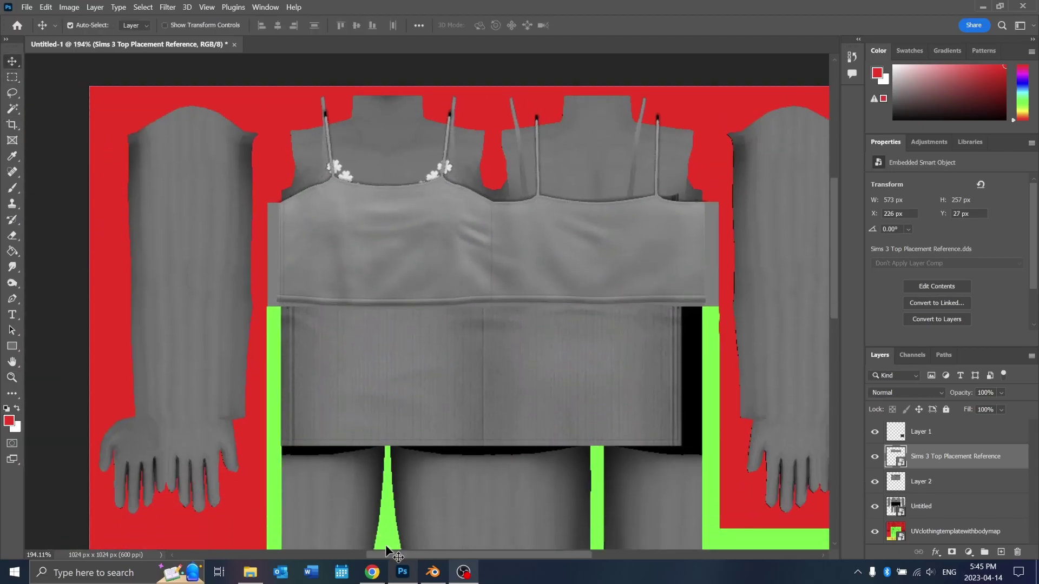
pyautogui.moveTo(387, 554); pyautogui.dragTo(394, 554)
pyautogui.moveTo(936, 457); pyautogui.dragTo(938, 431)
# Widen the dress texture on both sides to about 108.64% so it matches the width of the placement reference's top
pyautogui.click(401, 352)
pyautogui.hotkey('ctrl', 't')
pyautogui.moveTo(657, 272); pyautogui.dragTo(680, 271)
pyautogui.moveTo(255, 271); pyautogui.dragTo(251, 270)
pyautogui.scroll(3, 251, 269)
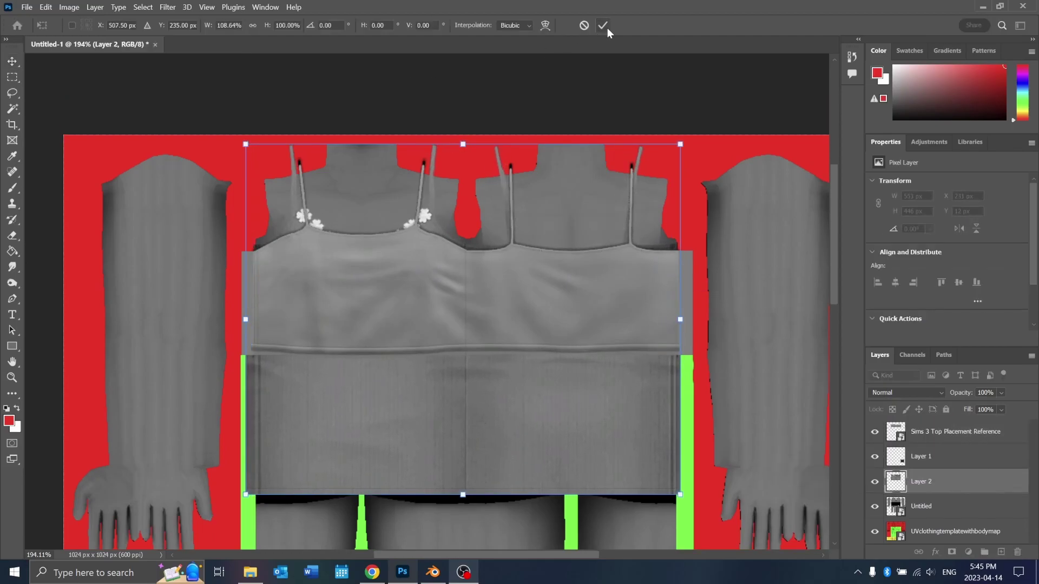
pyautogui.click(603, 25)
# Hide the Sims 3 Top Placement Reference layer and examine the widened dress texture against the body
pyautogui.press('z')
pyautogui.moveTo(310, 281); pyautogui.dragTo(321, 261)
pyautogui.scroll(2, 321, 261)
pyautogui.click(960, 434)
pyautogui.click(875, 432)
pyautogui.moveTo(635, 324); pyautogui.dragTo(606, 325)
pyautogui.scroll(-3, 287, 325)
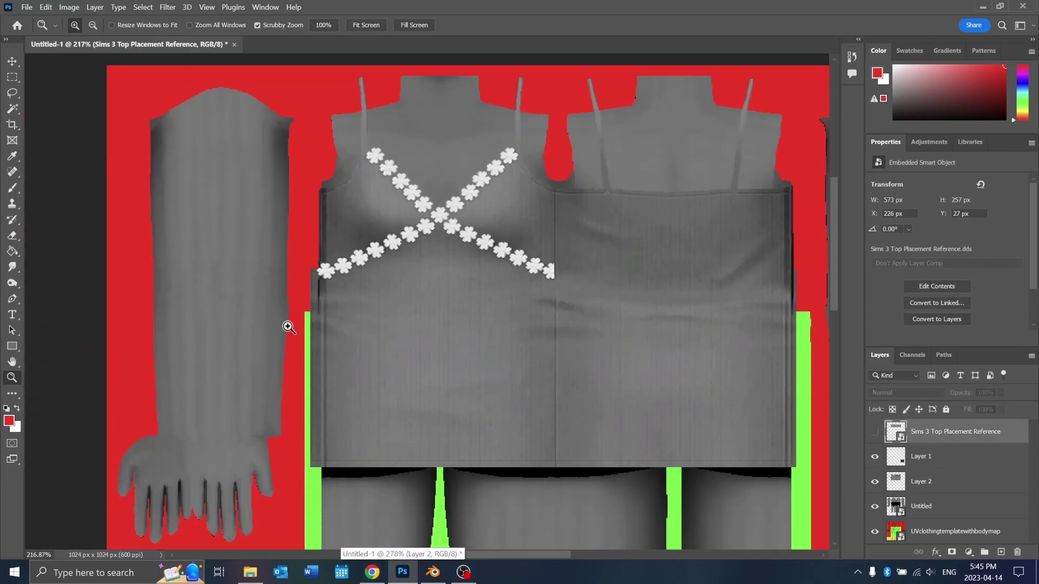
# Hide the Untitled body bake layer and lower the dress texture's upper edge, shortening it to about 421 px
pyautogui.press('v')
pyautogui.click(560, 336)
pyautogui.hotkey('ctrl', 't')
pyautogui.press('Escape')
pyautogui.click(875, 506)
pyautogui.hotkey('ctrl', 't')
pyautogui.moveTo(542, 70); pyautogui.dragTo(553, 98)
pyautogui.click(603, 26)
# Show the Sims 3 Top Placement Reference layer and select it
pyautogui.click(875, 432)
pyautogui.click(956, 431)
pyautogui.click(12, 378)
pyautogui.moveTo(502, 269); pyautogui.dragTo(512, 268)
pyautogui.moveTo(492, 555); pyautogui.dragTo(514, 554)
pyautogui.press('v')
pyautogui.moveTo(400, 239); pyautogui.dragTo(395, 269)
pyautogui.hotkey('ctrl', 'z')
pyautogui.press('z')
pyautogui.moveTo(266, 278); pyautogui.dragTo(236, 280)
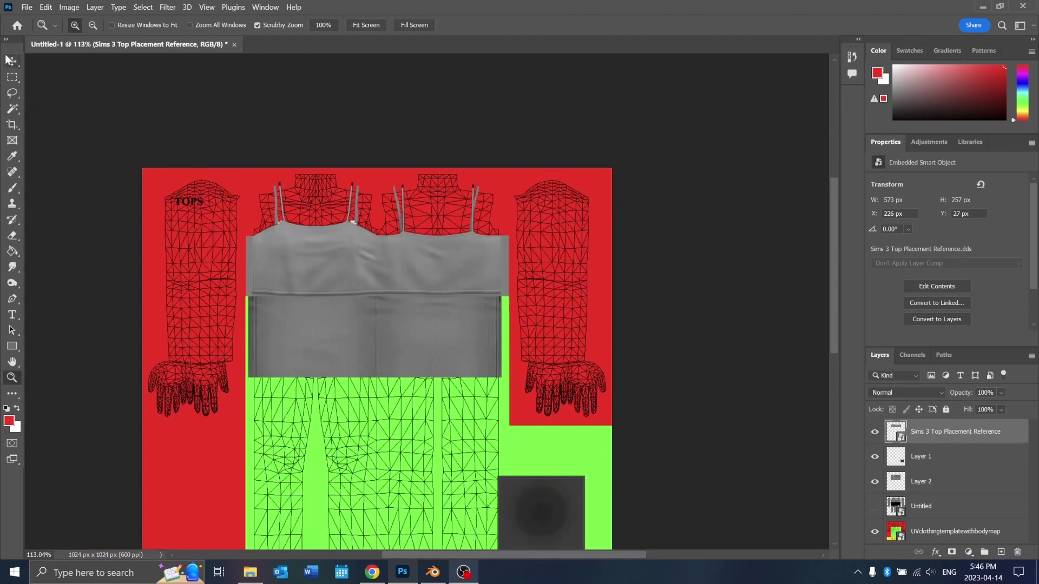
pyautogui.click(11, 61)
pyautogui.hotkey('ctrl', 't')
pyautogui.scroll(-3, 311, 264)
pyautogui.press('Escape')
# Compare the dress straps and neckline with the placement reference by toggling both layers' visibility, and select the dress texture layer
pyautogui.click(12, 377)
pyautogui.moveTo(294, 105); pyautogui.dragTo(329, 105)
pyautogui.scroll(1, 329, 105)
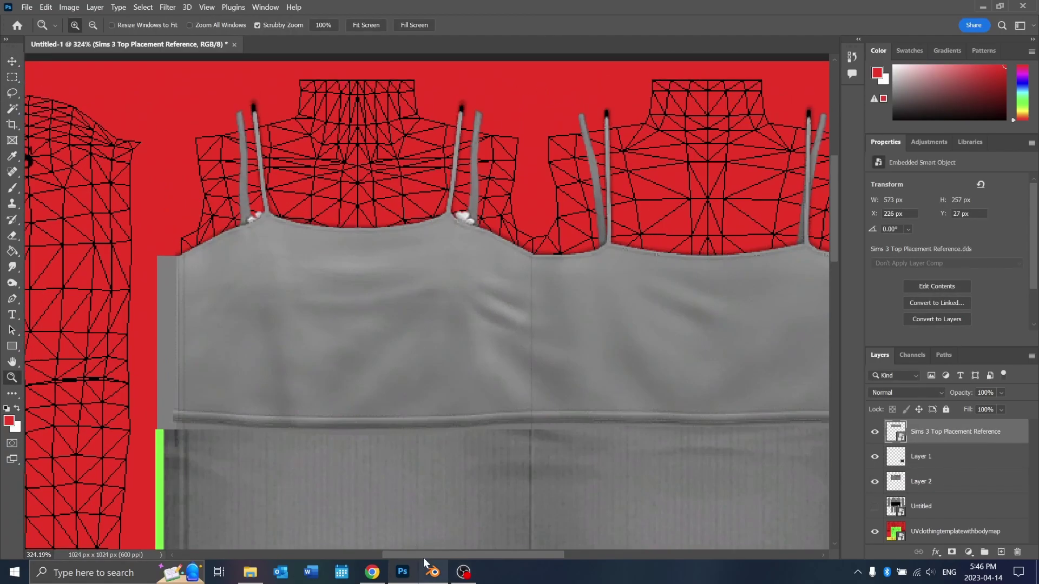
pyautogui.moveTo(424, 555)
pyautogui.mouseDown()
pyautogui.moveTo(448, 555)
pyautogui.moveTo(426, 555)
pyautogui.mouseUp()
pyautogui.scroll(1, 252, 202)
pyautogui.click(875, 482)
pyautogui.click(874, 482)
pyautogui.click(874, 432)
pyautogui.moveTo(287, 210); pyautogui.dragTo(296, 210)
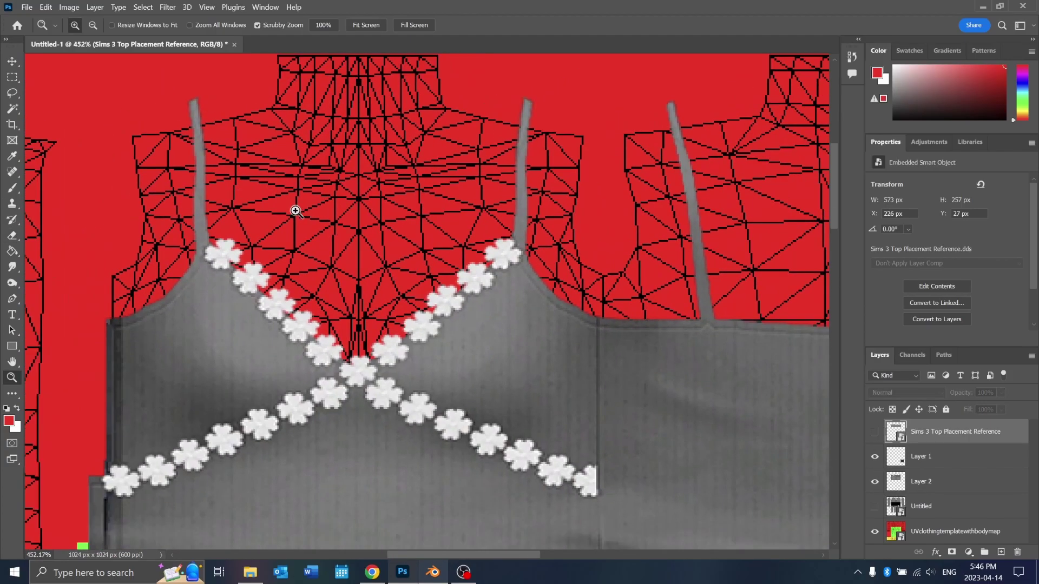
pyautogui.scroll(1, 306, 211)
pyautogui.click(875, 432)
pyautogui.click(925, 478)
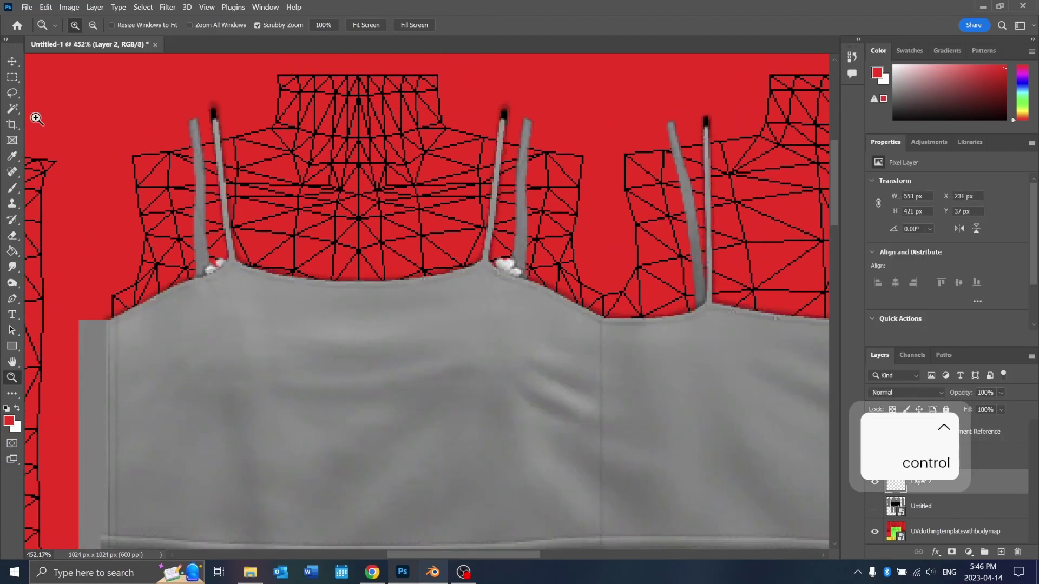
# Copy the strap area above the neckline of the Layer 2 dress texture and paste it in place on a new layer
pyautogui.moveTo(241, 341); pyautogui.dragTo(213, 339)
pyautogui.press('m')
pyautogui.moveTo(174, 179); pyautogui.dragTo(782, 293)
pyautogui.hotkey('ctrl', 'c')
pyautogui.hotkey('ctrl', 'shift', 'v')
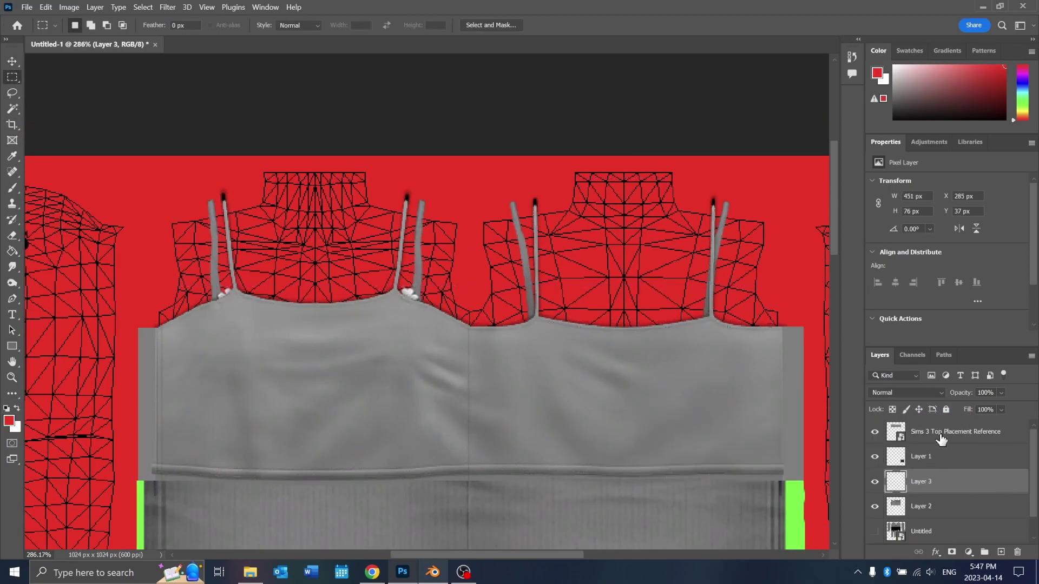
# Delete the strap area from the Layer 2 dress texture and clear the selection
pyautogui.click(923, 507)
pyautogui.moveTo(187, 168); pyautogui.dragTo(777, 285)
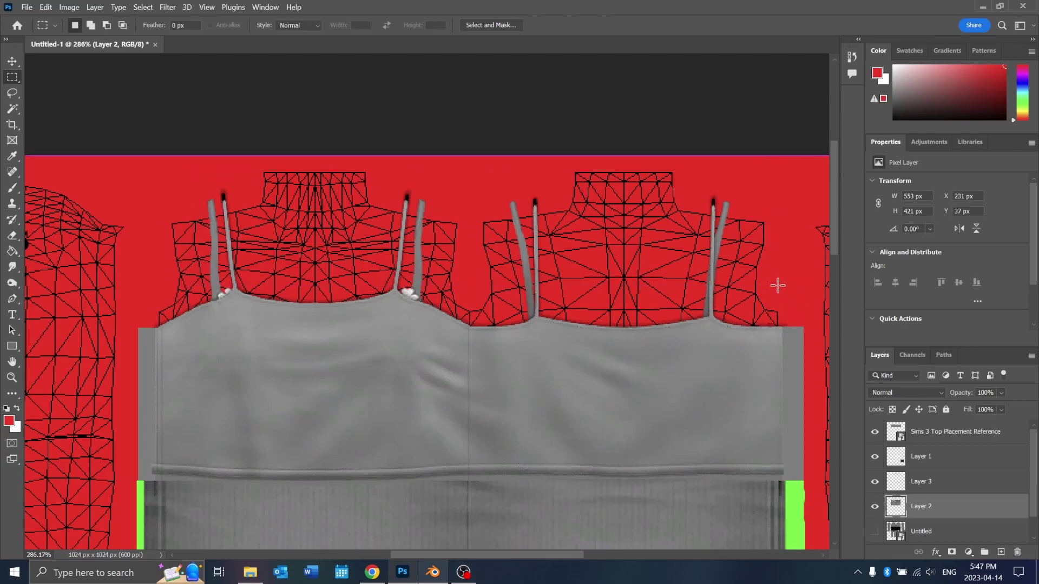
pyautogui.press('Delete')
pyautogui.hotkey('ctrl', 'd')
# Select Layer 3 and toggle its visibility to check the separated straps against the placement reference
pyautogui.click(985, 450)
pyautogui.scroll(-3, 496, 292)
pyautogui.click(934, 475)
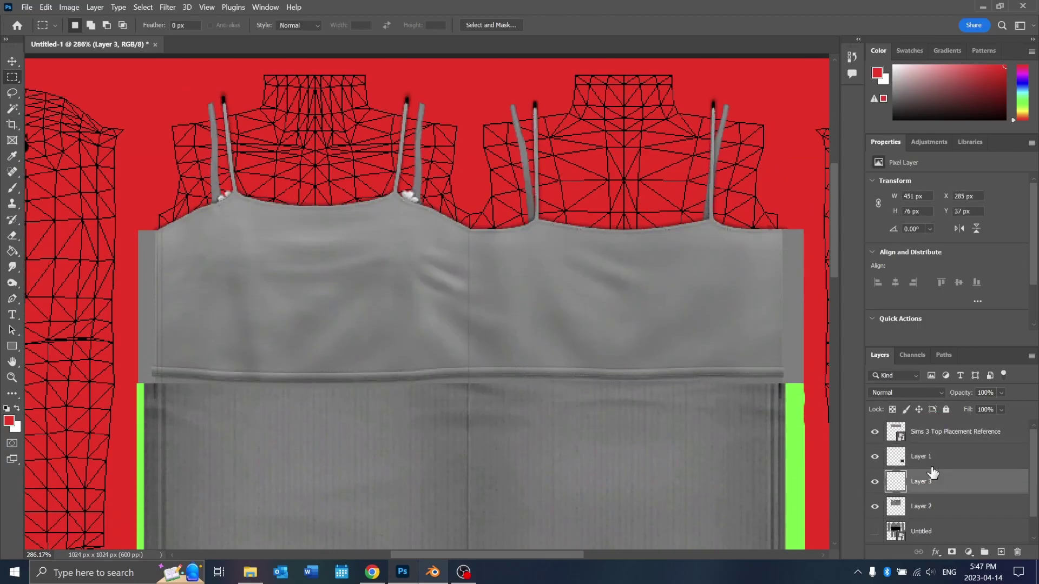
pyautogui.click(874, 481)
pyautogui.click(875, 482)
pyautogui.scroll(3, 234, 276)
pyautogui.click(12, 377)
pyautogui.moveTo(217, 236); pyautogui.dragTo(234, 236)
pyautogui.click(873, 482)
pyautogui.click(874, 482)
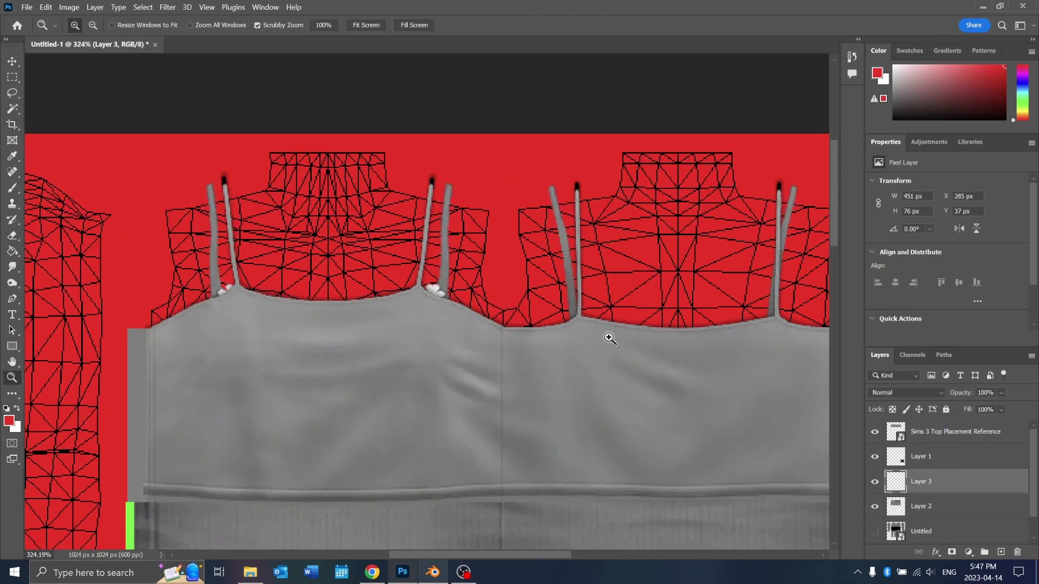
# Examine the front and back straps and neckline against the Sims 3 top placement reference and the UV mesh
pyautogui.moveTo(610, 338); pyautogui.dragTo(729, 277)
pyautogui.scroll(-2, 666, 306)
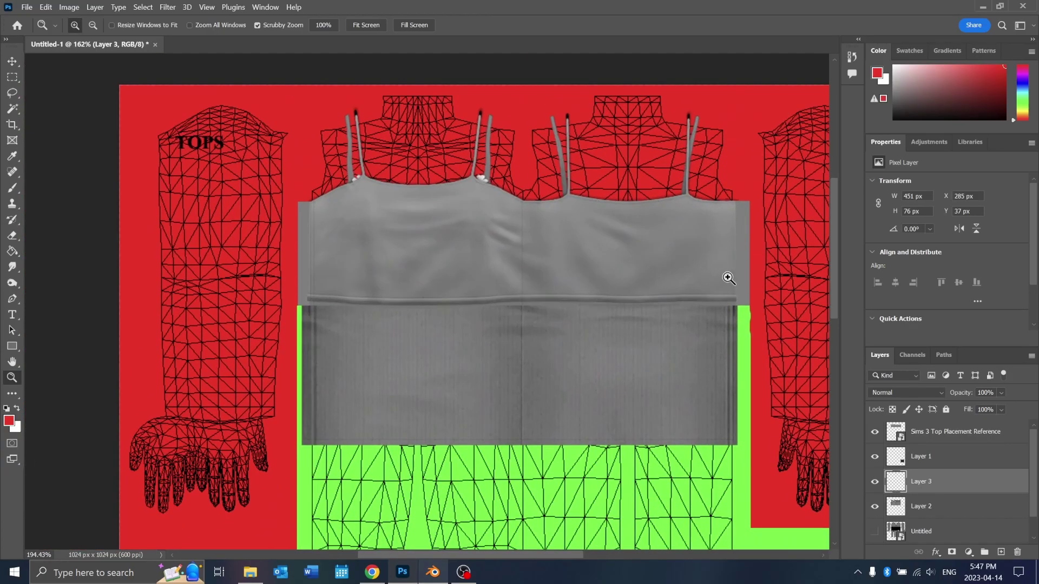
pyautogui.moveTo(476, 556); pyautogui.dragTo(496, 556)
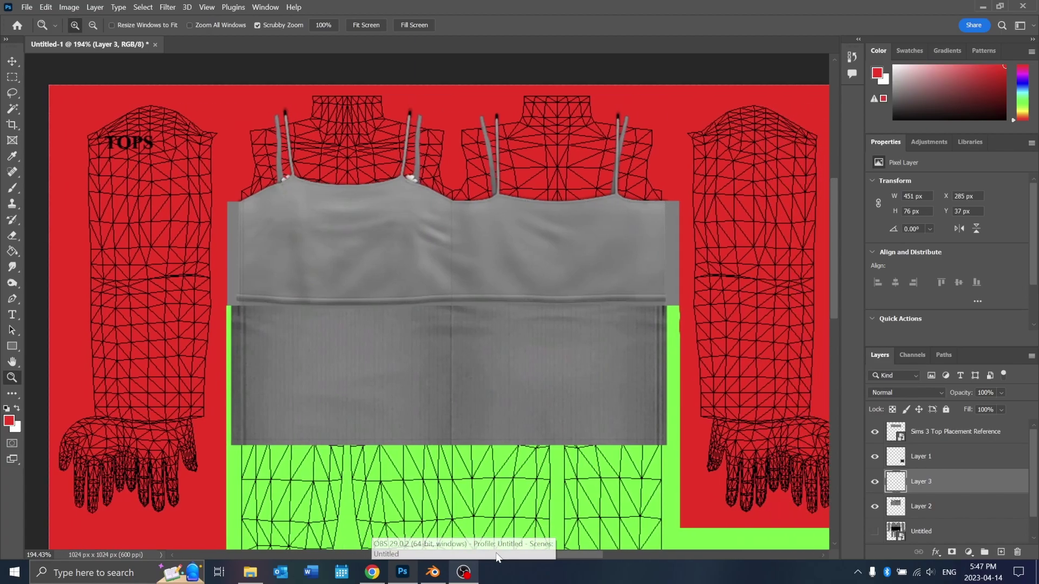
pyautogui.moveTo(334, 162); pyautogui.dragTo(354, 150)
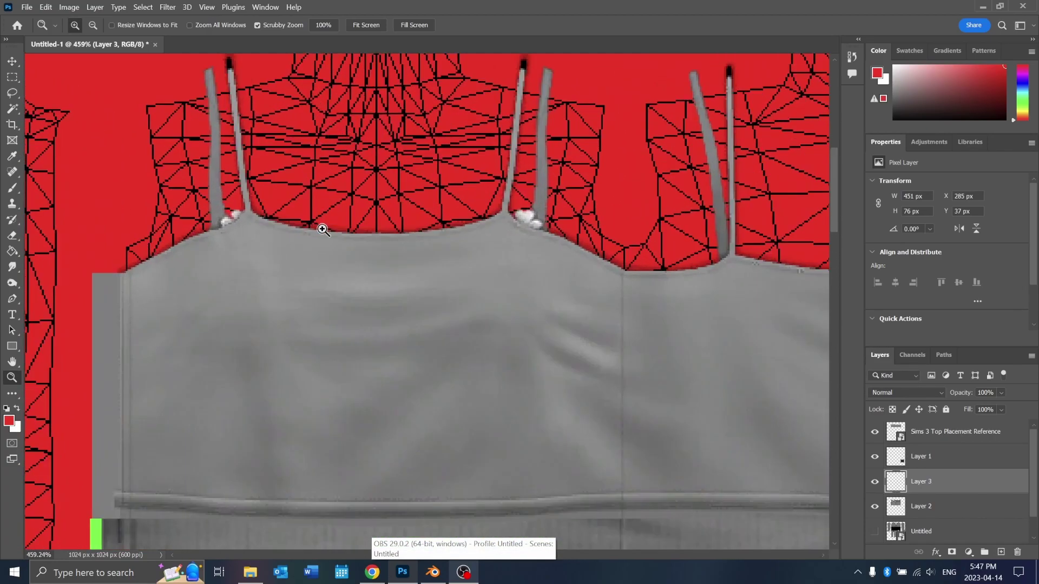
pyautogui.scroll(1, 323, 233)
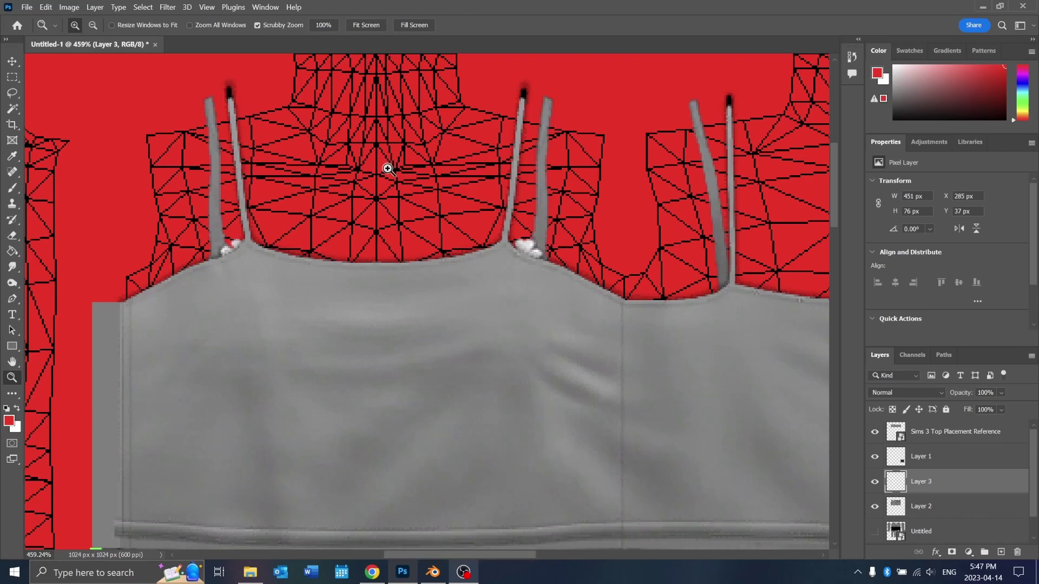
pyautogui.moveTo(388, 168); pyautogui.dragTo(375, 171)
pyautogui.scroll(1, 471, 195)
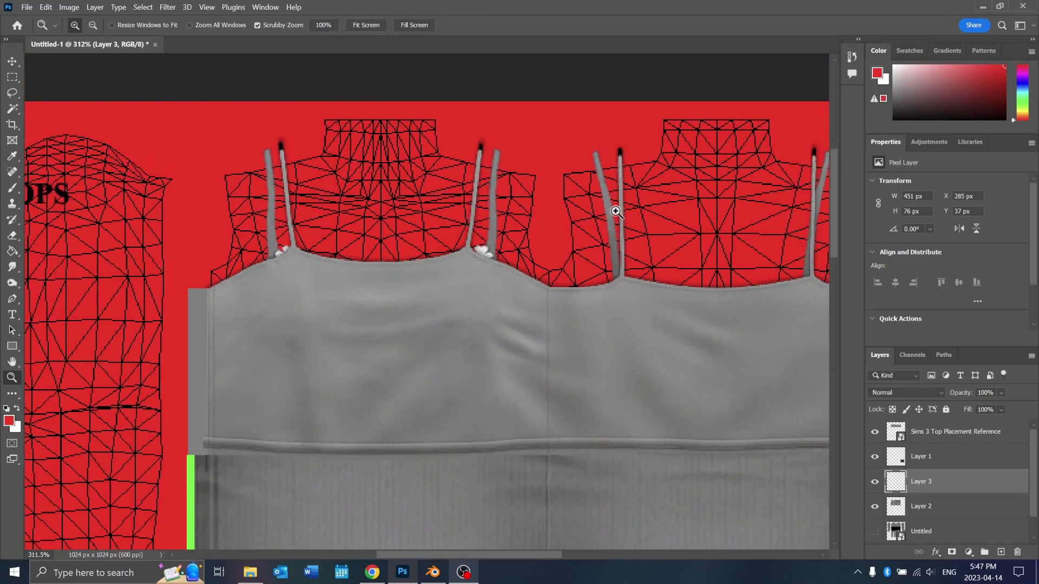
pyautogui.moveTo(569, 204); pyautogui.dragTo(434, 153)
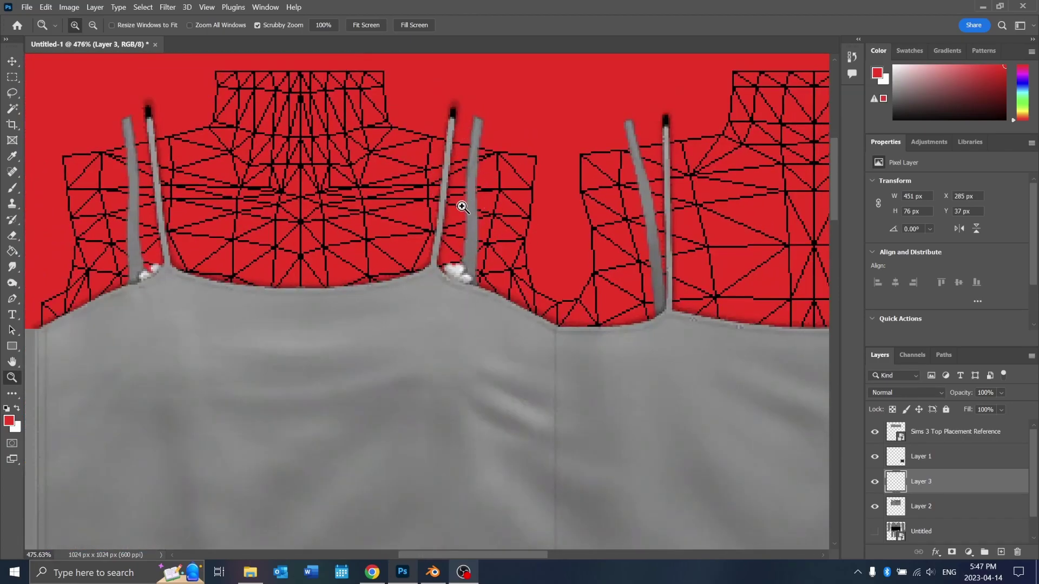
pyautogui.moveTo(403, 223); pyautogui.dragTo(387, 230)
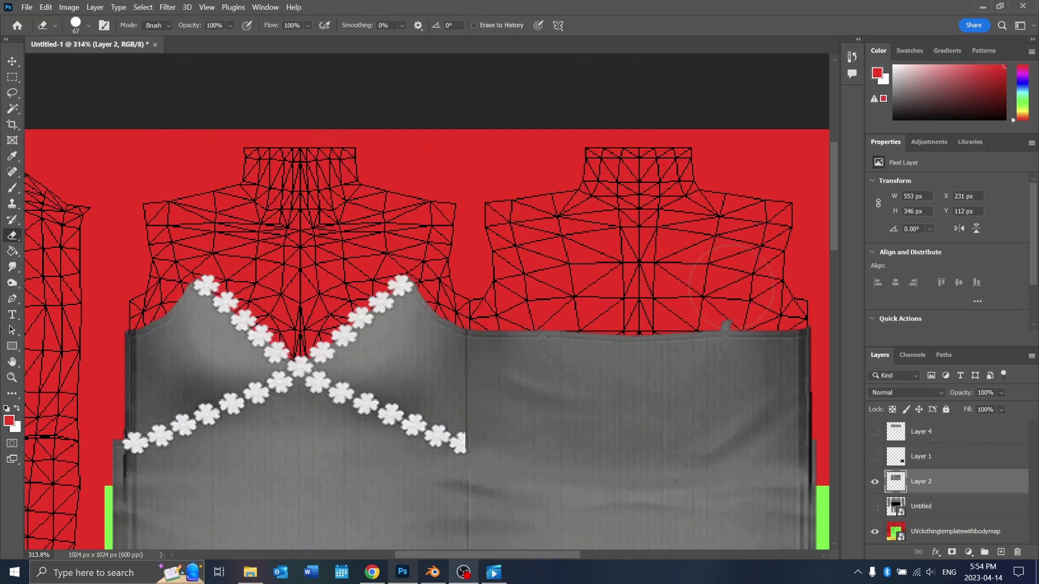
# Erase the leftover strap stub at the upper edge of the dress back on Layer 2
pyautogui.moveTo(710, 276); pyautogui.dragTo(671, 276)
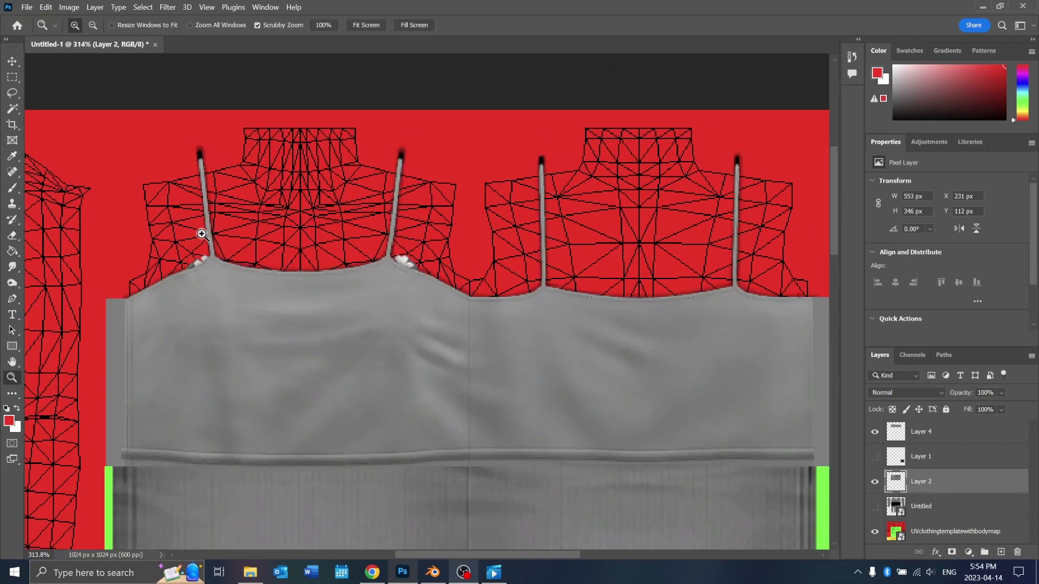
# Delete the reference top's body area from Layer 4 with a rectangular selection, leaving the Layer 2 dress intact
pyautogui.press('m')
pyautogui.moveTo(114, 281)
pyautogui.mouseDown()
pyautogui.moveTo(409, 423)
pyautogui.moveTo(765, 449)
pyautogui.mouseUp()
pyautogui.press('Delete')
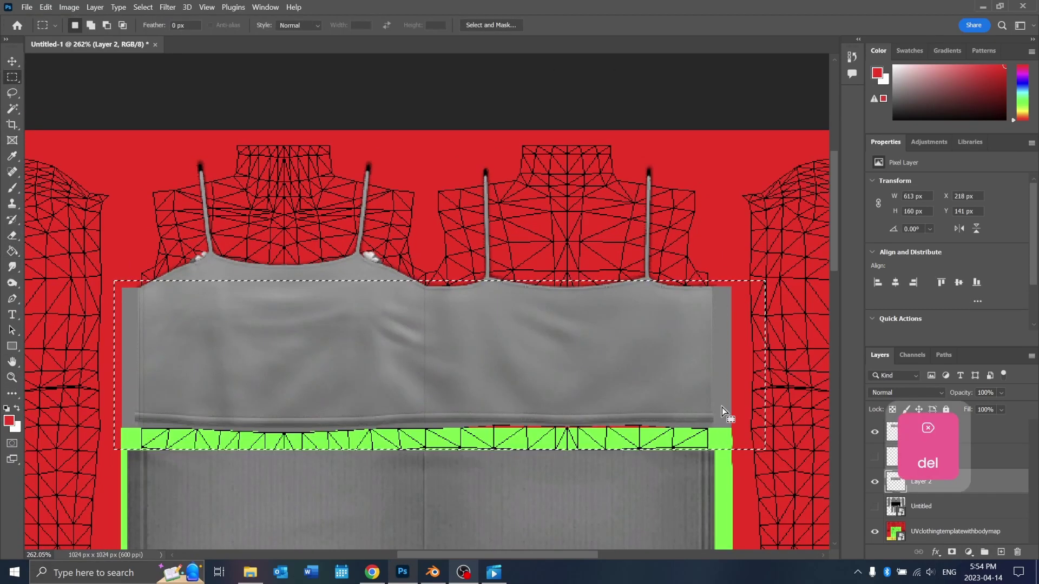
pyautogui.hotkey('ctrl', 'z')
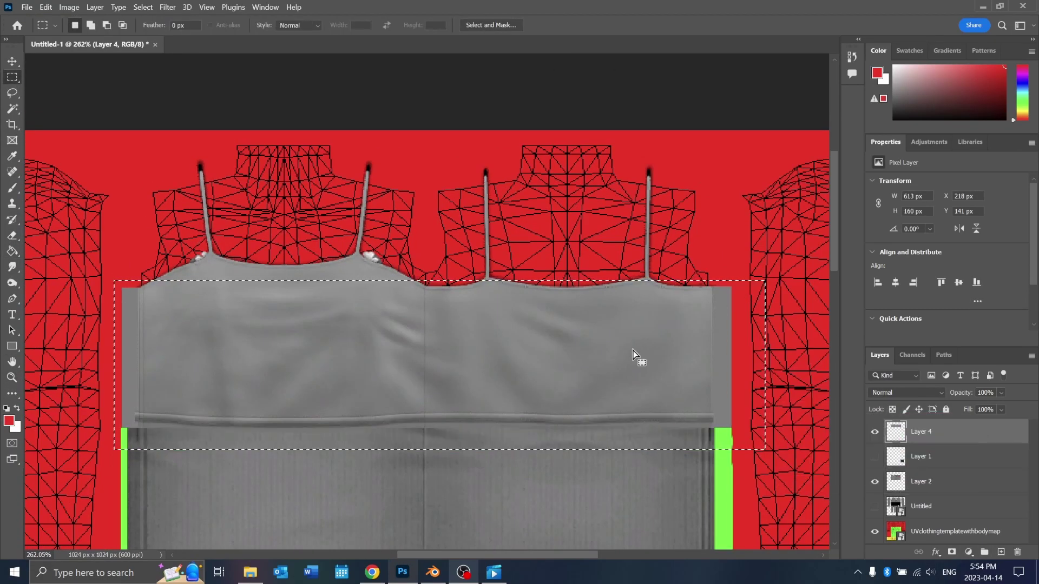
pyautogui.press('Delete')
pyautogui.hotkey('ctrl', 'd')
# Erase the leftover neckline pieces at the base of the back straps on Layer 4
pyautogui.press('z')
pyautogui.moveTo(175, 246)
pyautogui.mouseDown()
pyautogui.moveTo(184, 249)
pyautogui.moveTo(182, 277)
pyautogui.moveTo(395, 290)
pyautogui.mouseUp()
pyautogui.click(12, 236)
pyautogui.hotkey('ctrl', 'z')
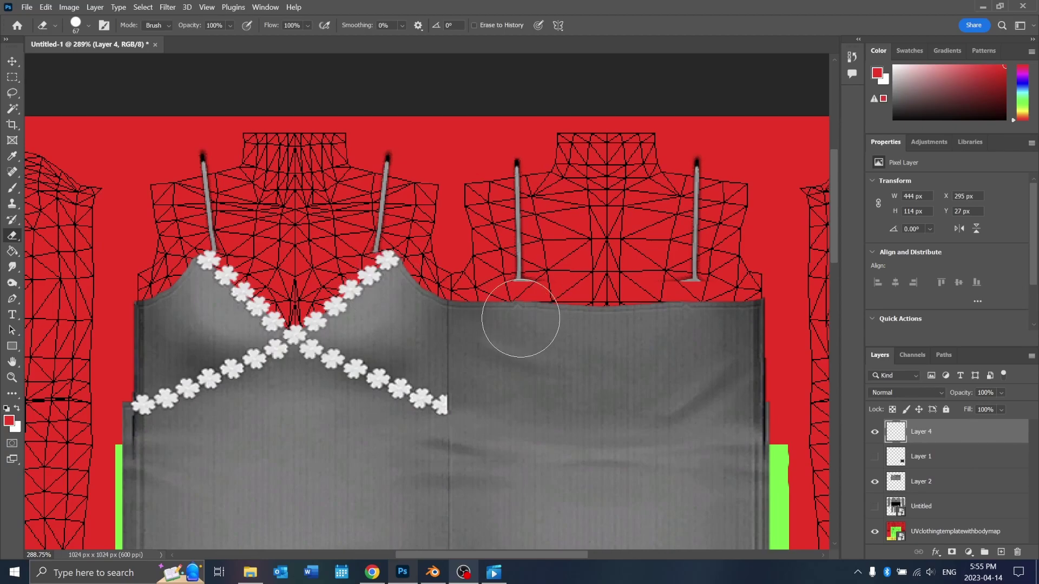
pyautogui.moveTo(520, 319)
pyautogui.mouseDown()
pyautogui.moveTo(468, 304)
pyautogui.moveTo(730, 309)
pyautogui.moveTo(700, 315)
pyautogui.mouseUp()
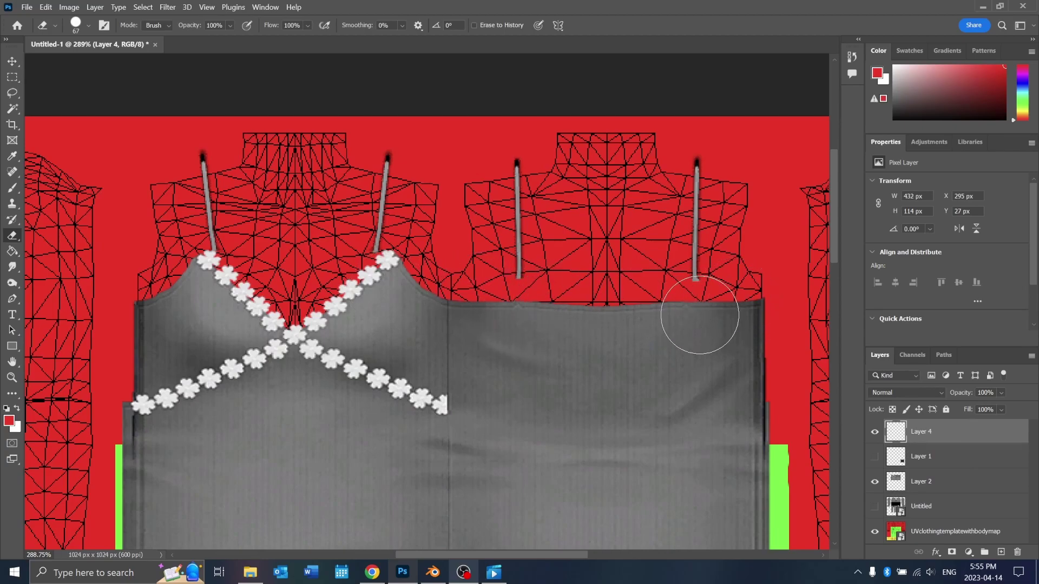
# Stretch the Layer 4 straps downward to about 144 px tall and place the layer beneath Layer 2
pyautogui.hotkey('ctrl', 't')
pyautogui.moveTo(451, 282); pyautogui.dragTo(453, 313)
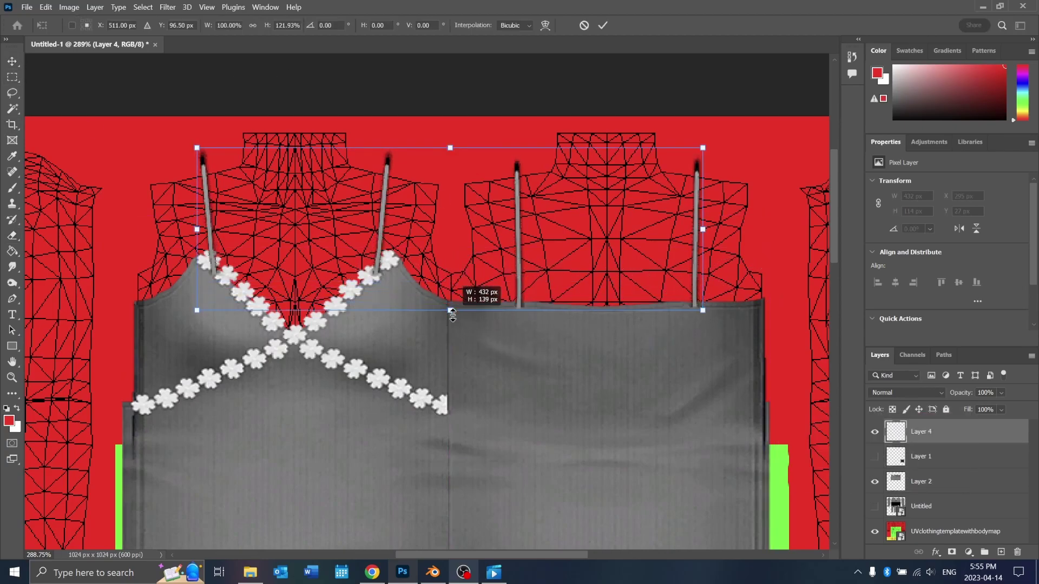
pyautogui.press('Return')
pyautogui.moveTo(920, 431); pyautogui.dragTo(948, 490)
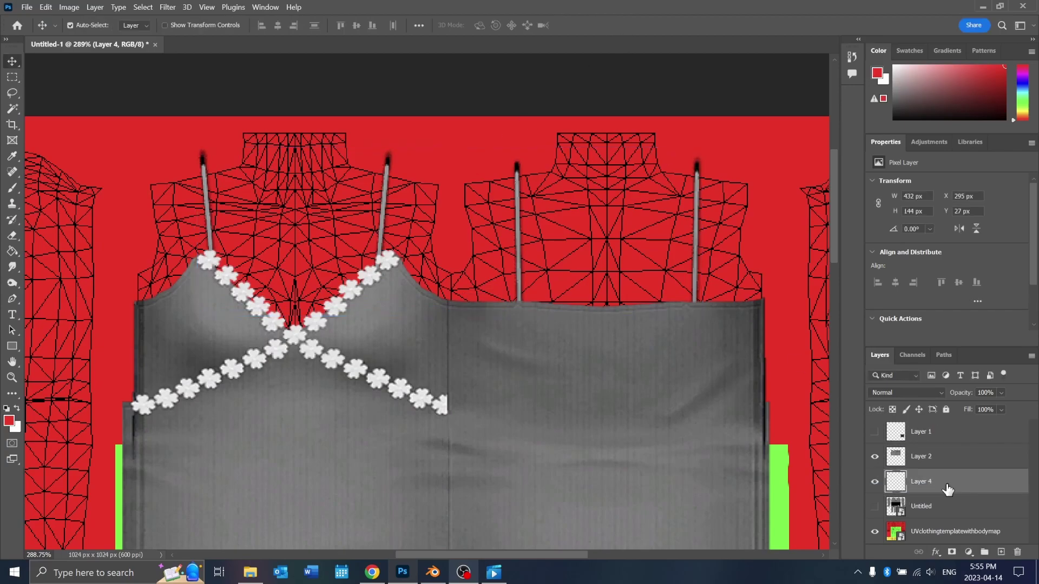
# Show Layer 1 with the dark square texture and review the whole UV layout
pyautogui.scroll(-3, 443, 295)
pyautogui.hotkey('ctrl', '0')
pyautogui.click(875, 432)
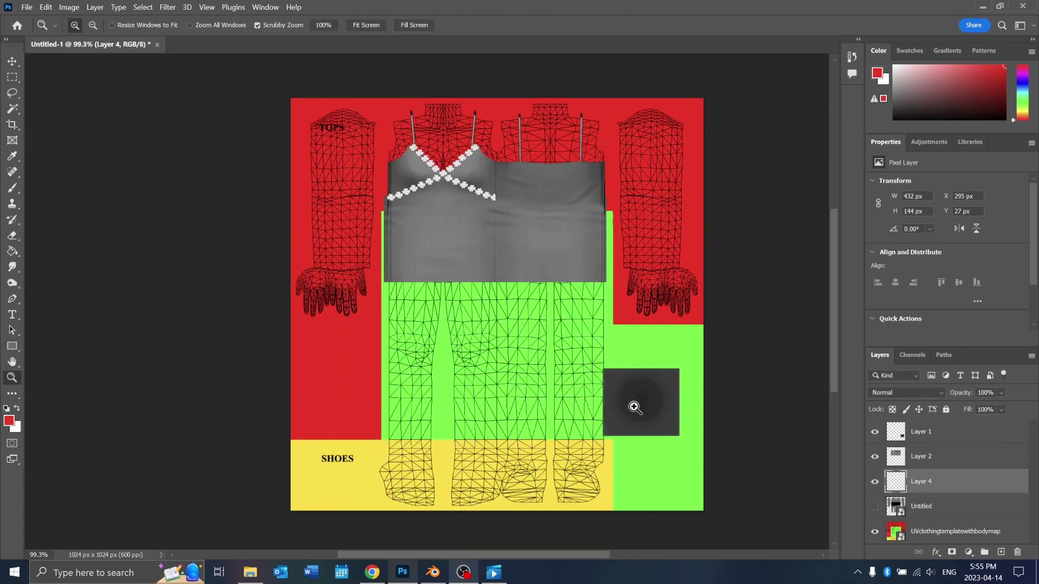
pyautogui.scroll(1, 599, 348)
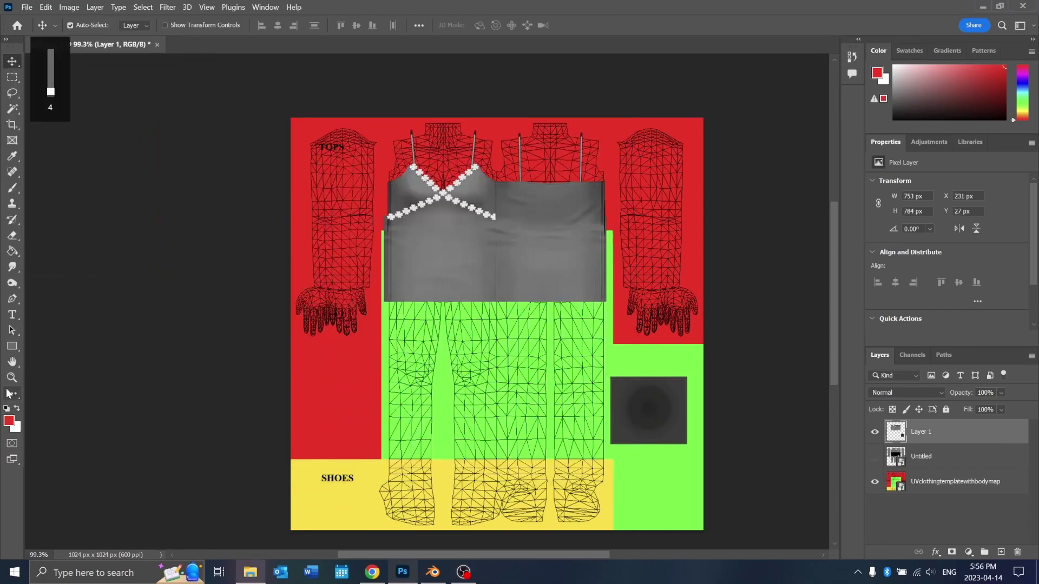
# Hide the UVclothingtemplatewithbodymap layer so only the merged dress texture remains on transparency
pyautogui.click(12, 377)
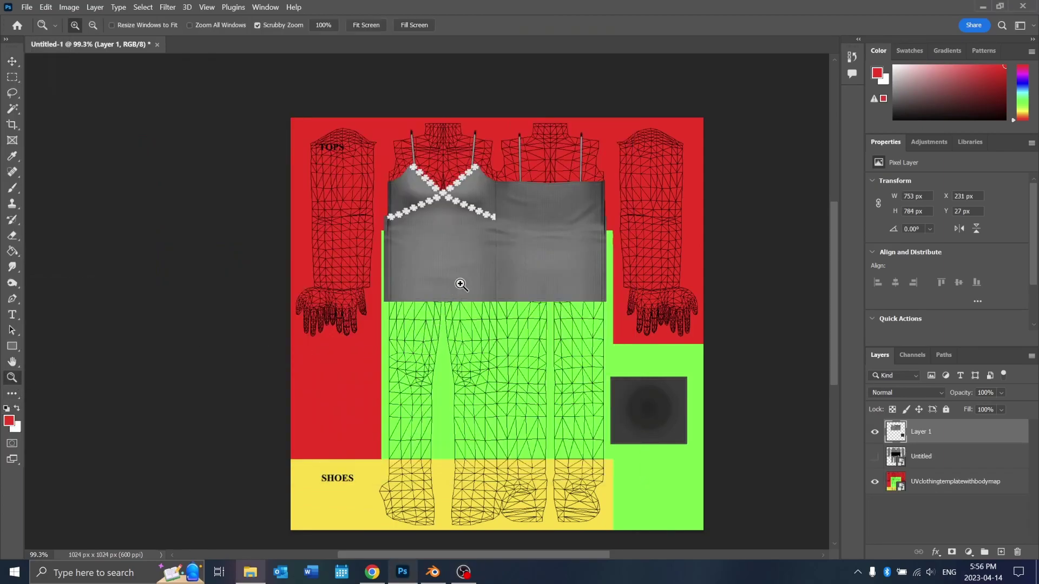
pyautogui.moveTo(498, 231); pyautogui.dragTo(519, 237)
pyautogui.click(874, 482)
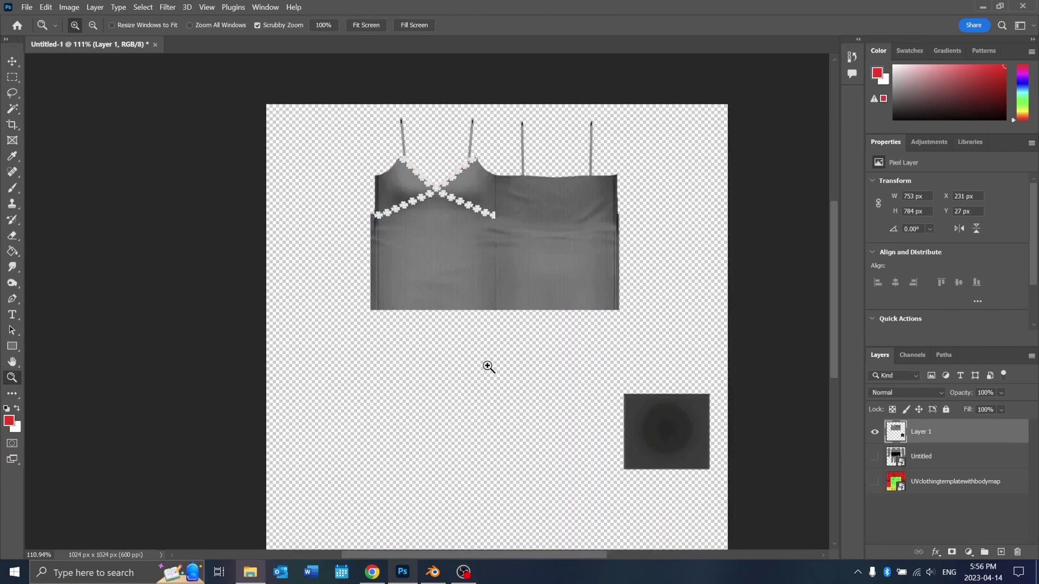
# Start saving a copy in PNG format, choosing the af arethabee daisy dress folder inside Sims 3 Creations
pyautogui.hotkey('ctrl', 'alt', 's')
pyautogui.click(236, 450)
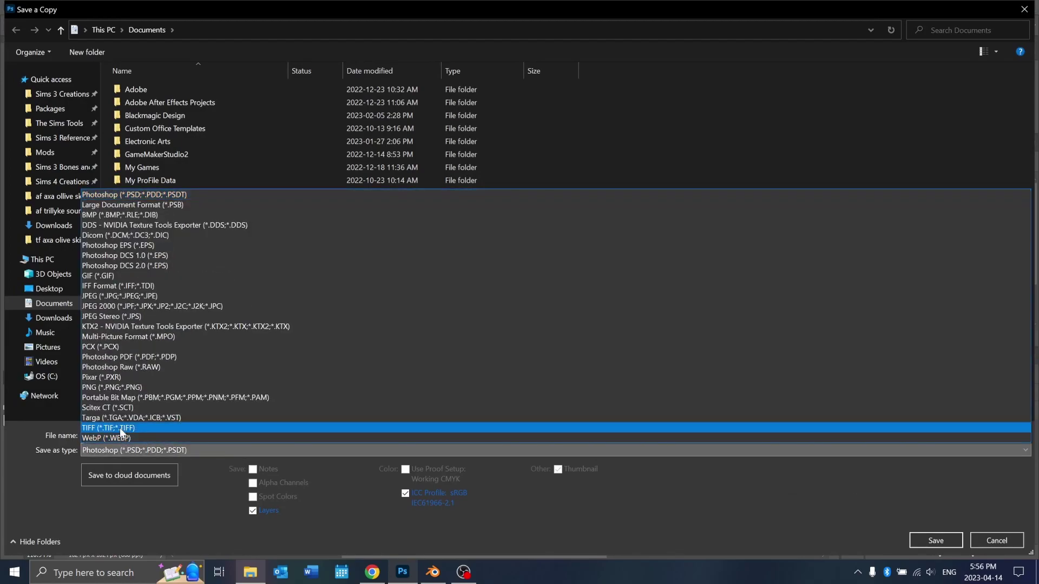
pyautogui.click(118, 387)
pyautogui.click(52, 93)
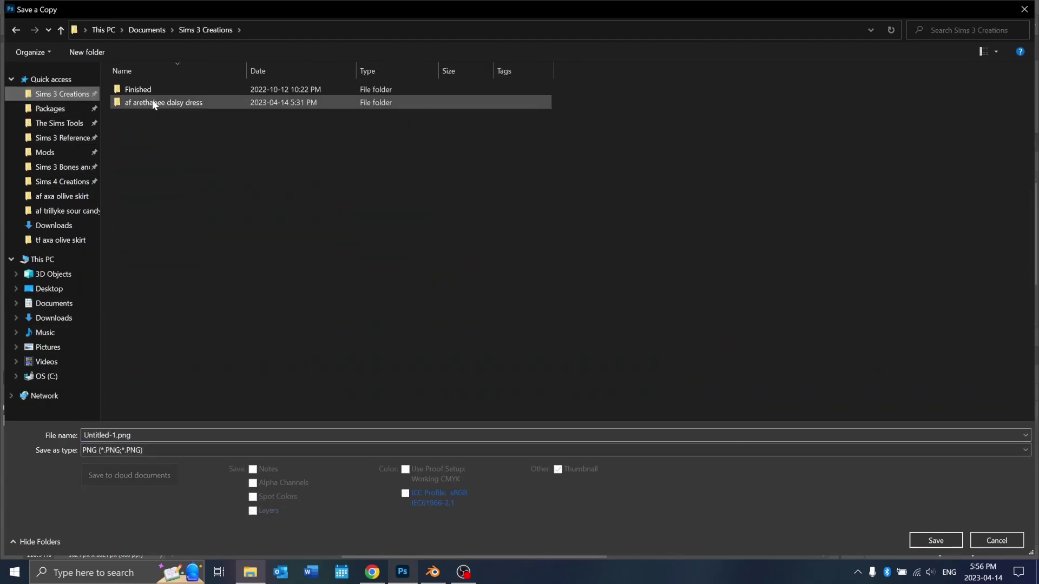
pyautogui.doubleClick(151, 101)
# Name the copy "s3 texture" and save it with the large file size PNG option
pyautogui.tripleClick(194, 435)
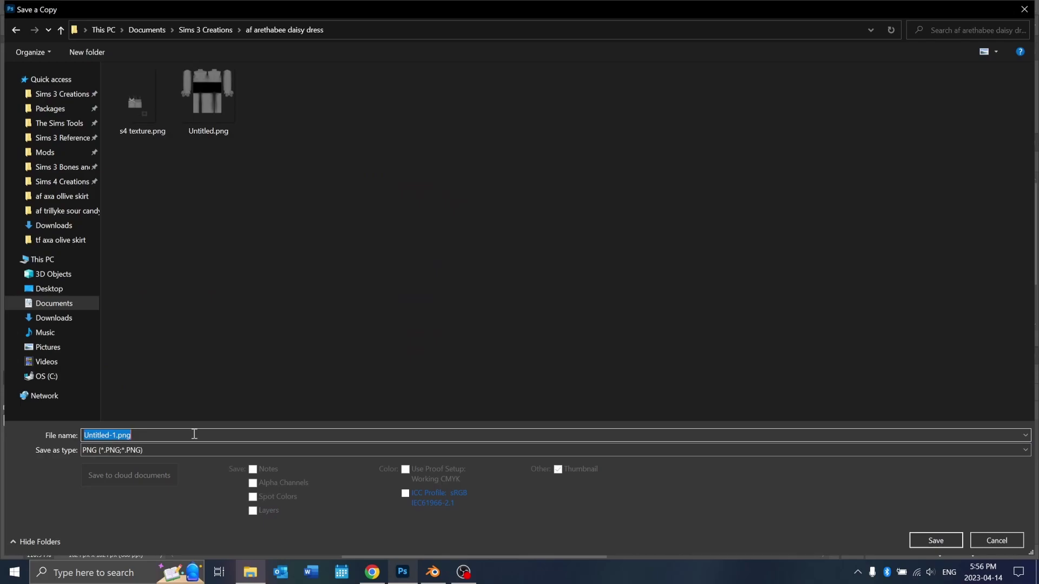
pyautogui.write('s3 tec')
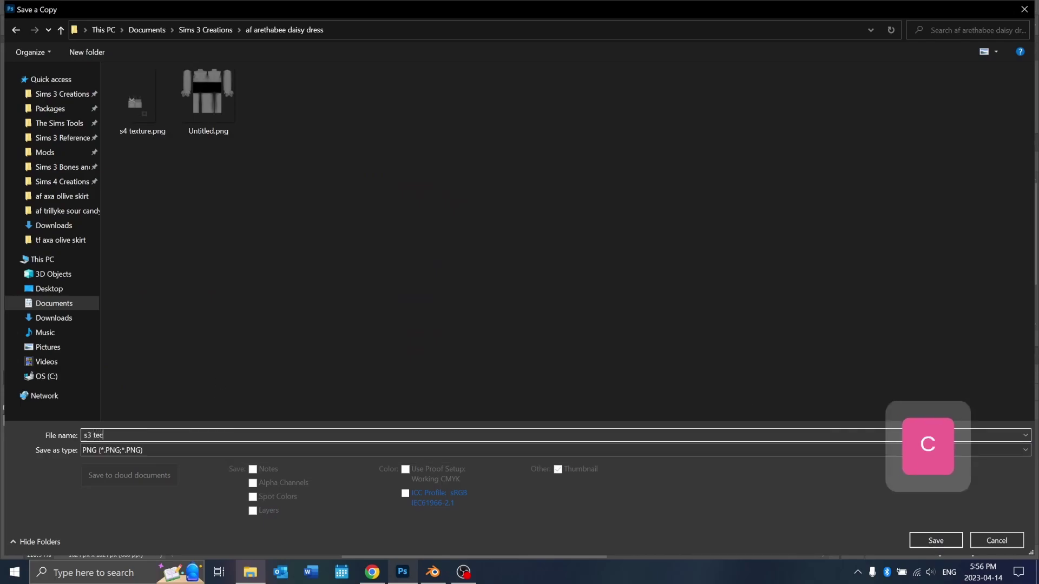
pyautogui.write('tu')
pyautogui.press('BackSpace')
pyautogui.press('BackSpace')
pyautogui.write('xt')
pyautogui.write('r')
pyautogui.press('BackSpace')
pyautogui.write('ure')
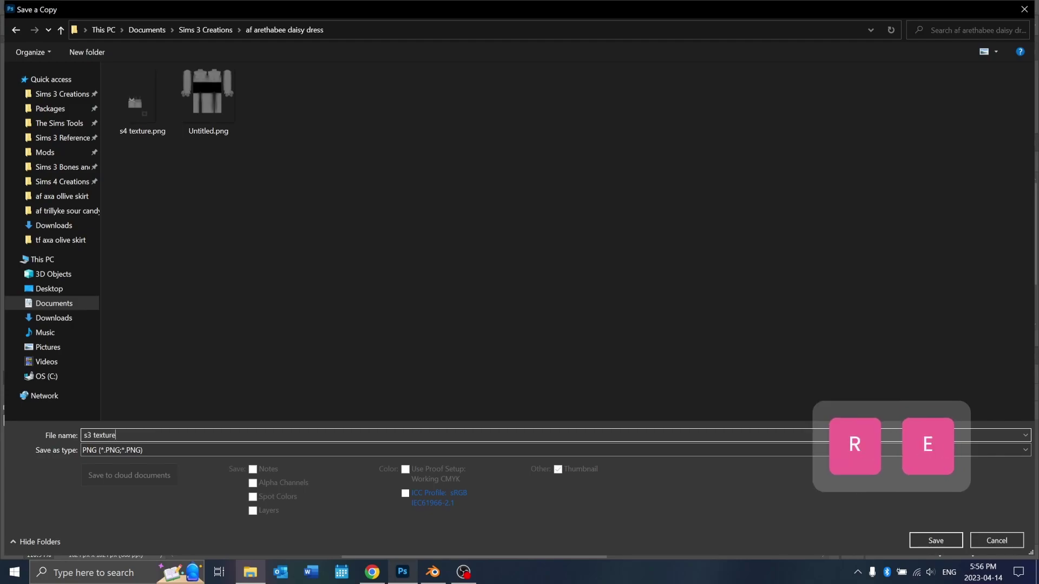
pyautogui.press('Return')
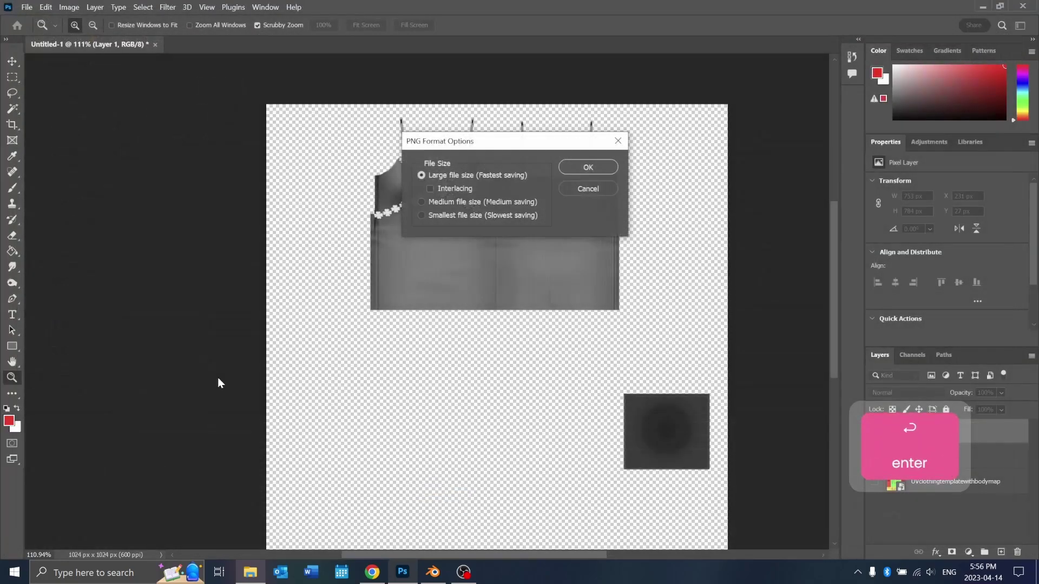
pyautogui.click(588, 168)
# Switch to Blender and open s3 texture.png in the image editor, with the GEOM-01 body mesh selected
pyautogui.click(433, 572)
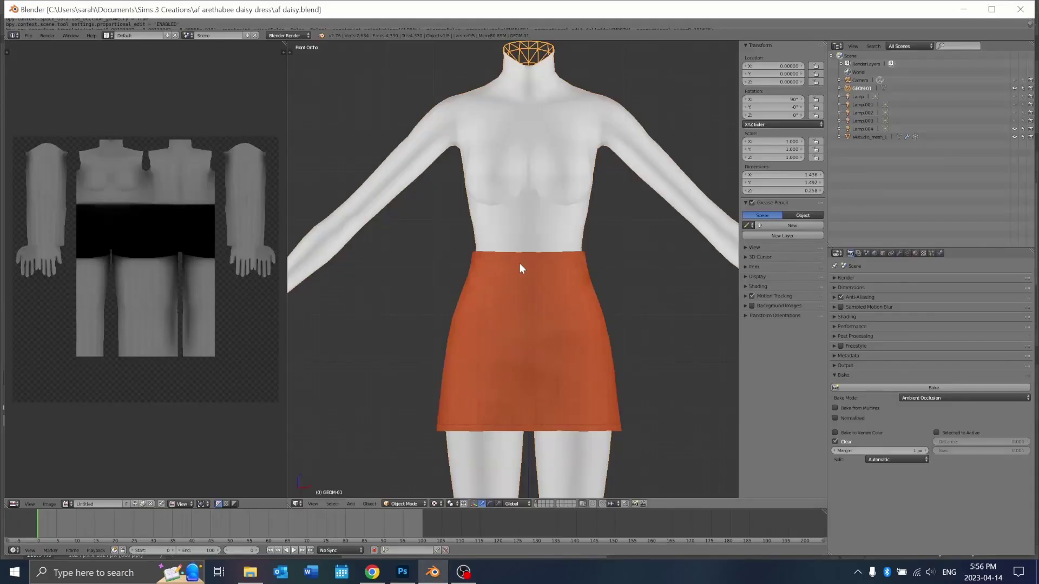
pyautogui.scroll(1, 520, 264)
pyautogui.scroll(-1, 532, 259)
pyautogui.click(866, 102)
pyautogui.click(864, 87)
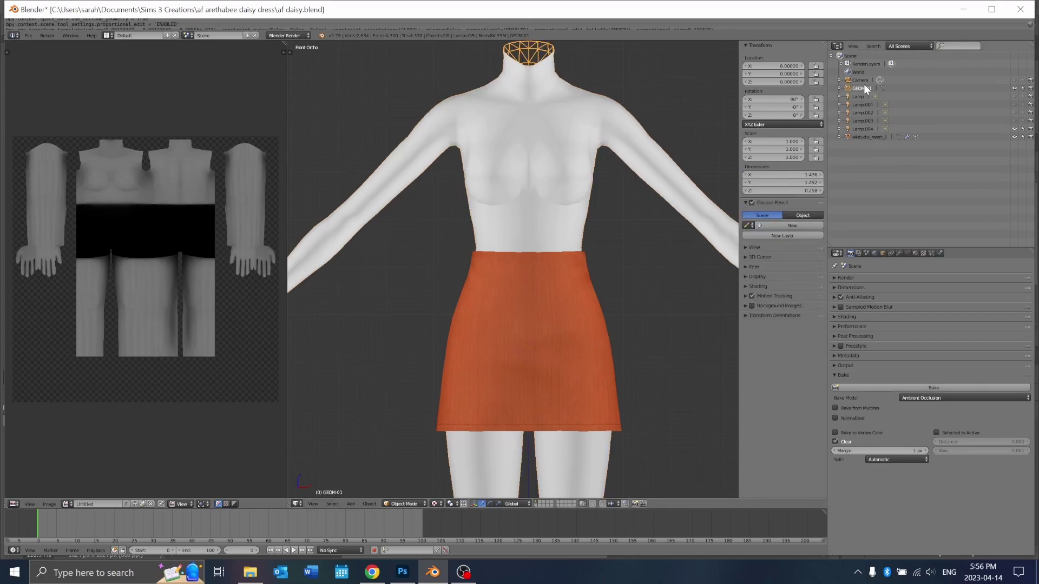
pyautogui.click(50, 504)
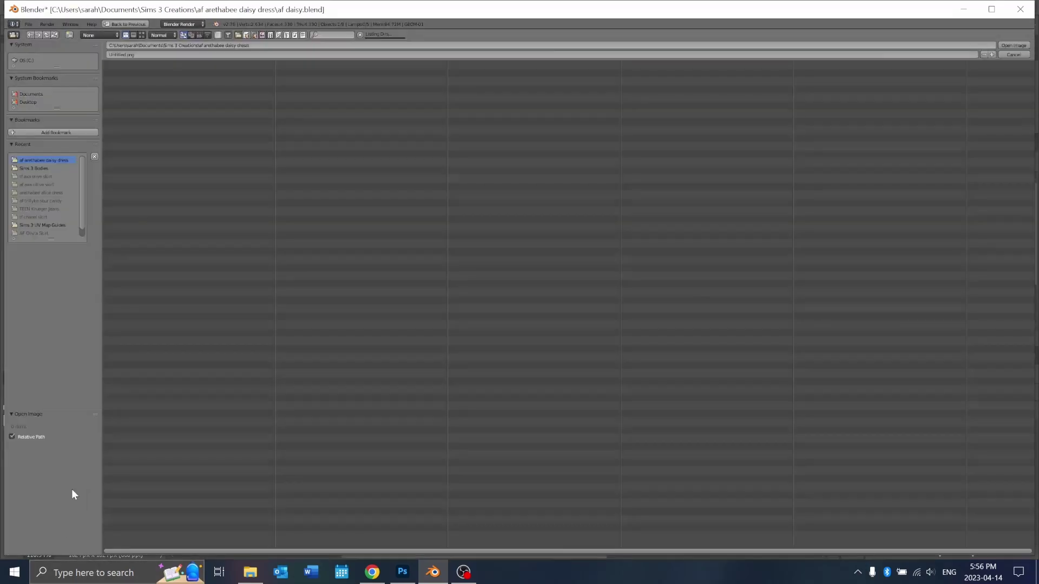
pyautogui.click(1016, 46)
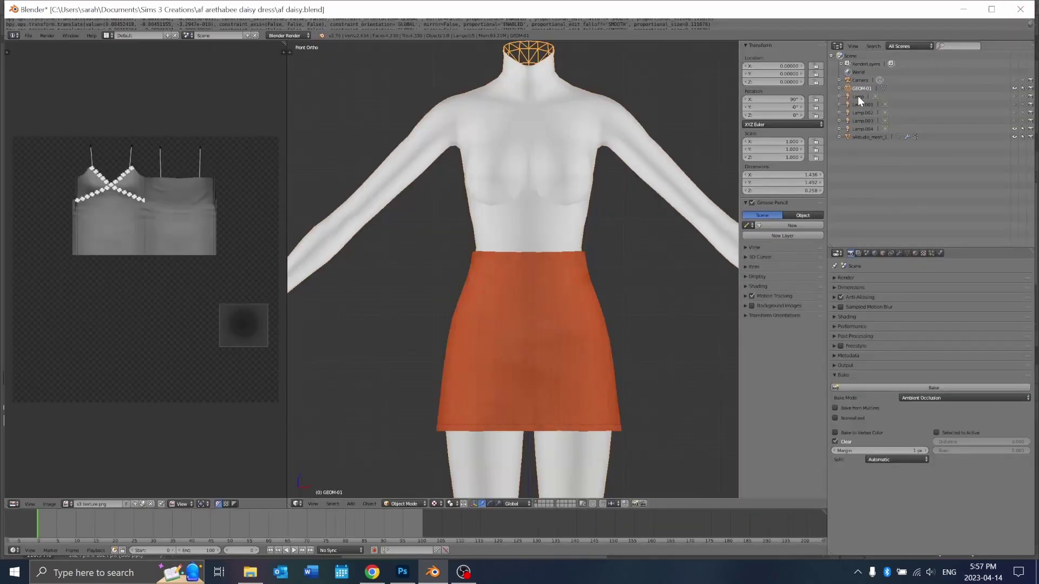
# Add a new image texture to the GEOM-01 body mesh's material and assign s3 texture.png to it
pyautogui.click(873, 137)
pyautogui.scroll(1, 498, 314)
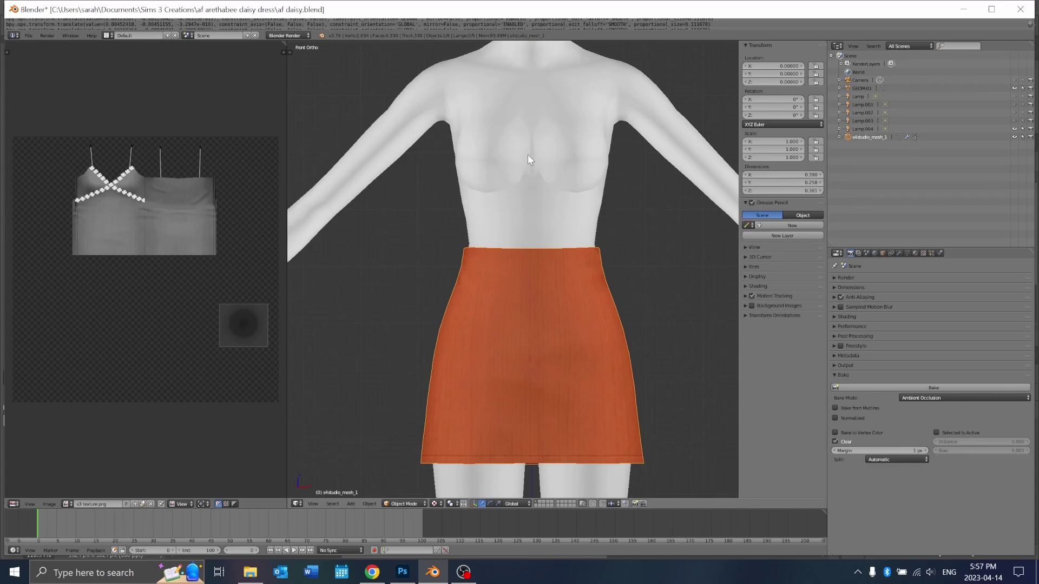
pyautogui.click(858, 88)
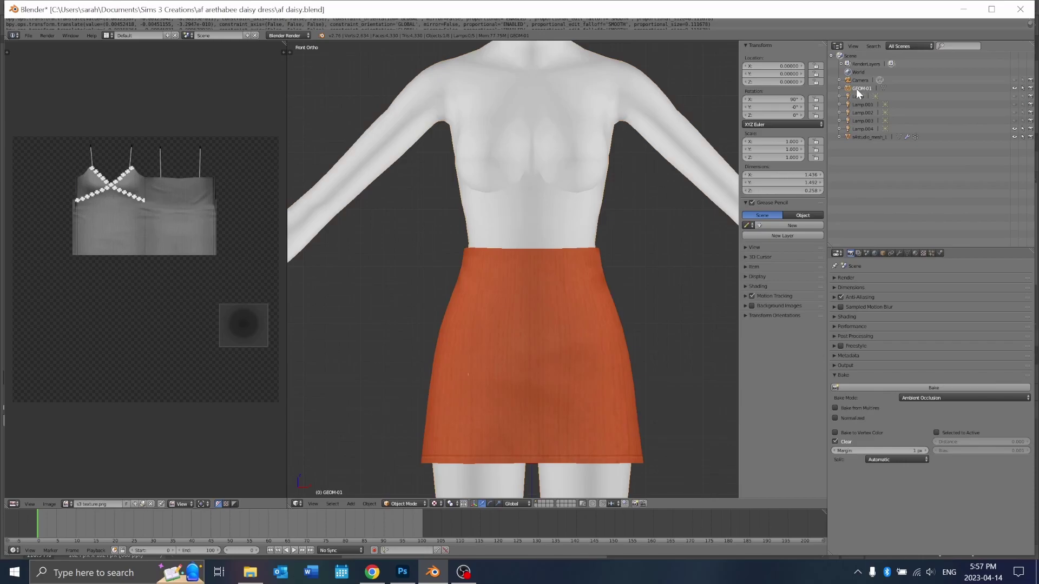
pyautogui.click(914, 253)
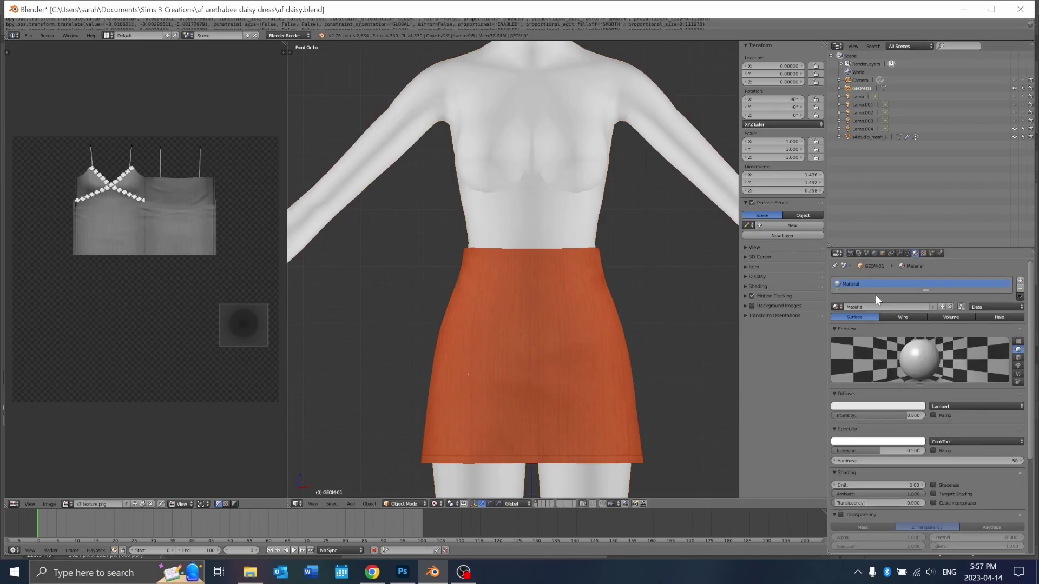
pyautogui.click(924, 253)
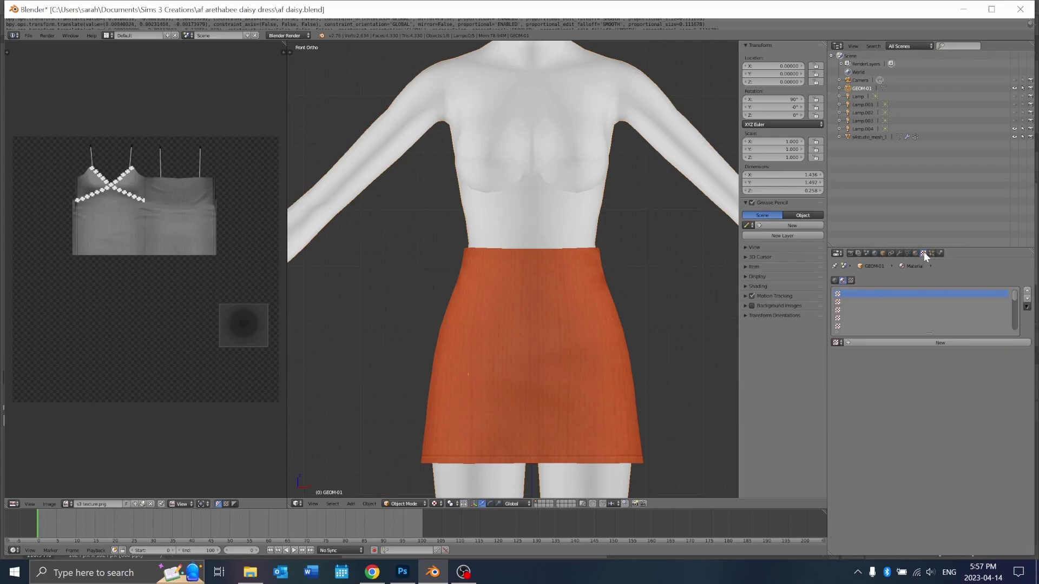
pyautogui.click(939, 342)
pyautogui.click(835, 472)
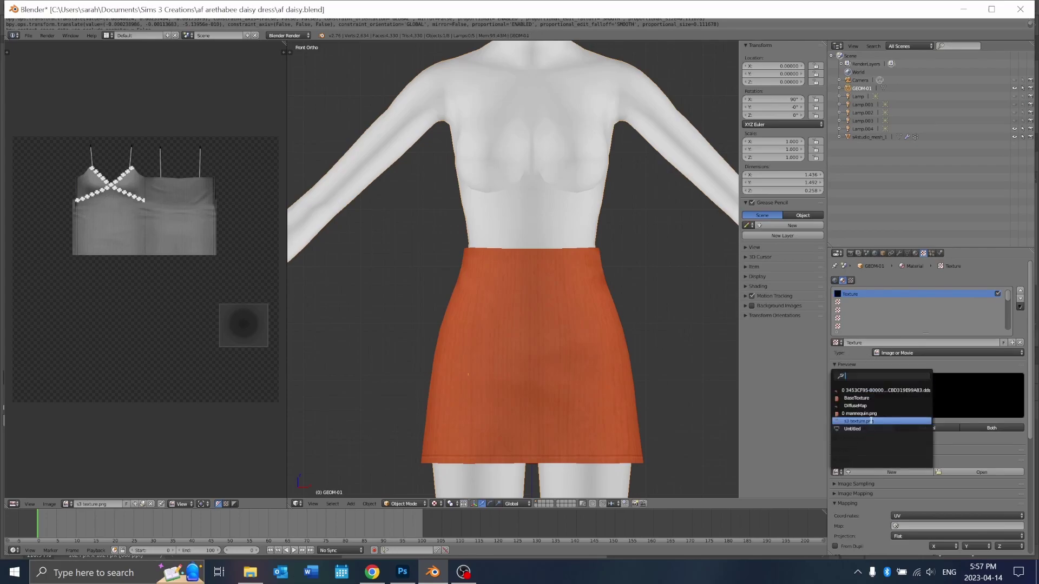
pyautogui.click(859, 421)
# Examine how the daisy top texture sits on the body's chest, daisy trim, armhole and side seam
pyautogui.keyDown('shift'); pyautogui.moveTo(533, 209); pyautogui.dragTo(609, 191, button='middle'); pyautogui.keyUp('shift')
pyautogui.scroll(2, 558, 288)
pyautogui.scroll(-4, 646, 184)
pyautogui.scroll(5, 617, 187)
pyautogui.scroll(-5, 599, 197)
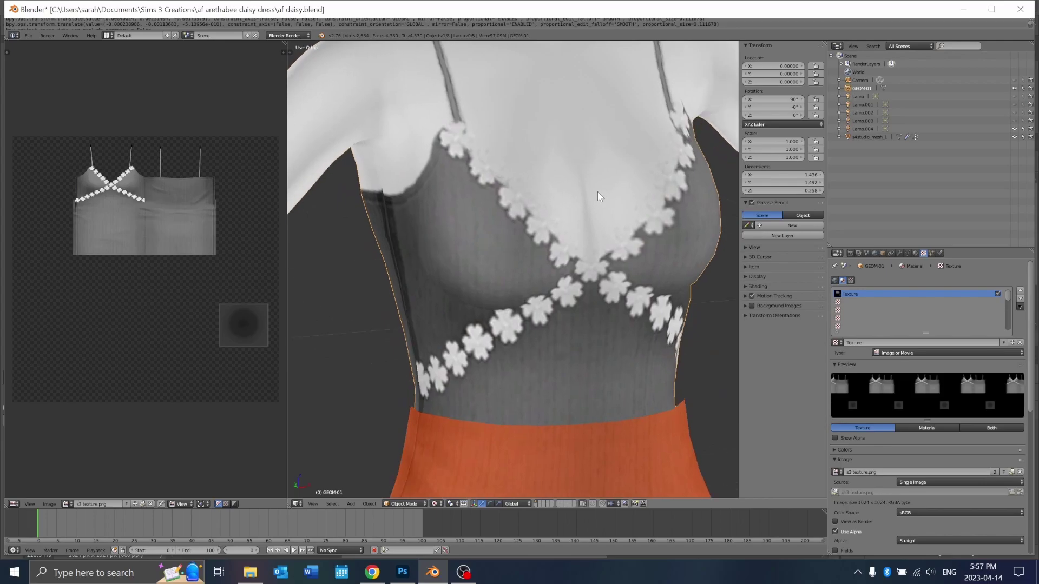
pyautogui.moveTo(522, 238); pyautogui.dragTo(562, 239, button='middle')
pyautogui.scroll(5, 551, 259)
pyautogui.scroll(1, 551, 255)
pyautogui.scroll(3, 562, 240)
pyautogui.scroll(-4, 521, 133)
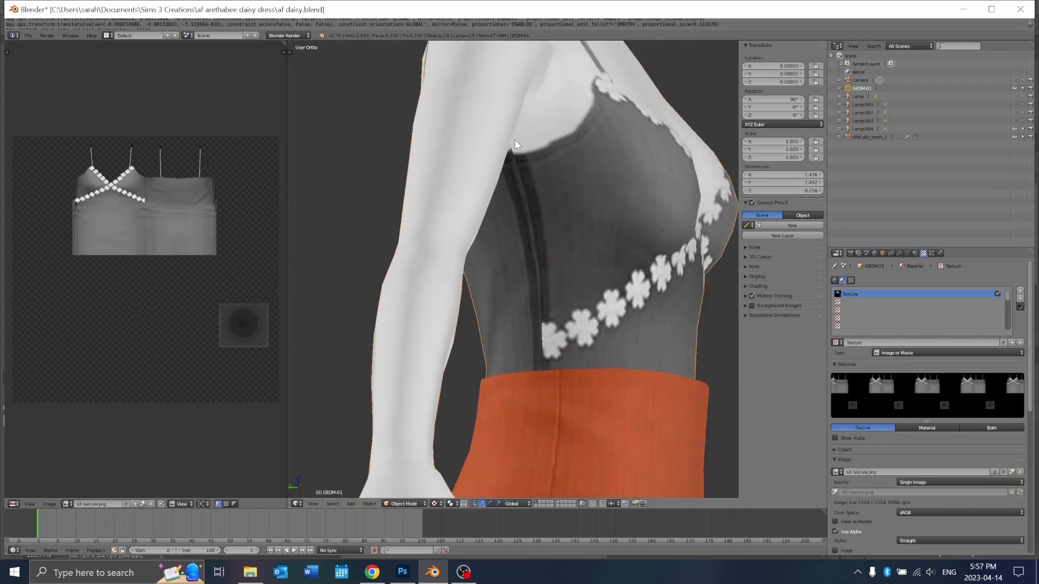
pyautogui.moveTo(515, 140); pyautogui.dragTo(559, 168, button='middle')
pyautogui.scroll(4, 612, 163)
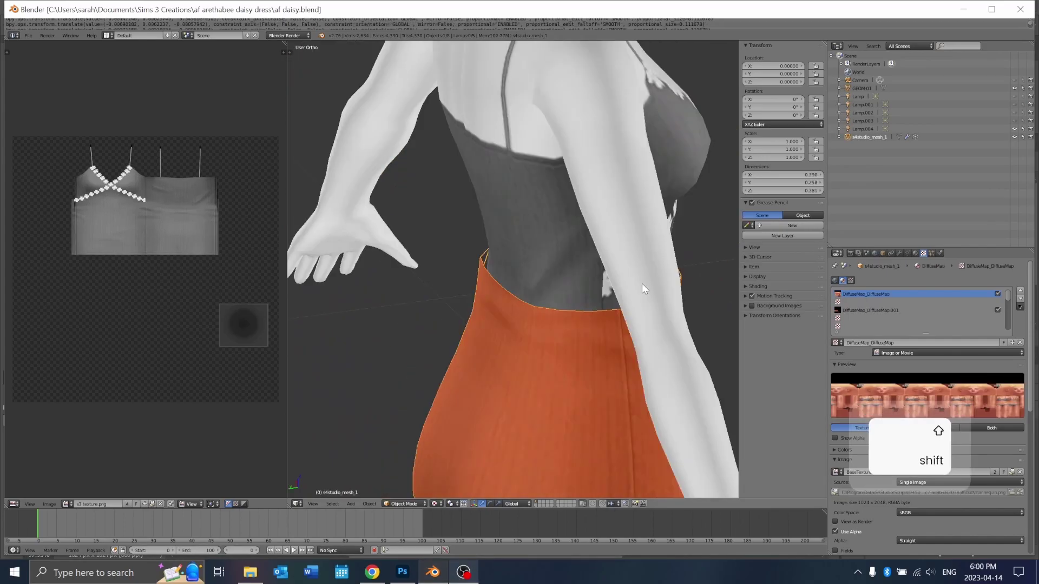
# Examine the top's back, shoulder straps and side seams, and its overall fit around the body
pyautogui.keyDown('shift'); pyautogui.moveTo(642, 285); pyautogui.dragTo(617, 293, button='middle'); pyautogui.keyUp('shift')
pyautogui.moveTo(617, 293); pyautogui.dragTo(654, 275, button='middle')
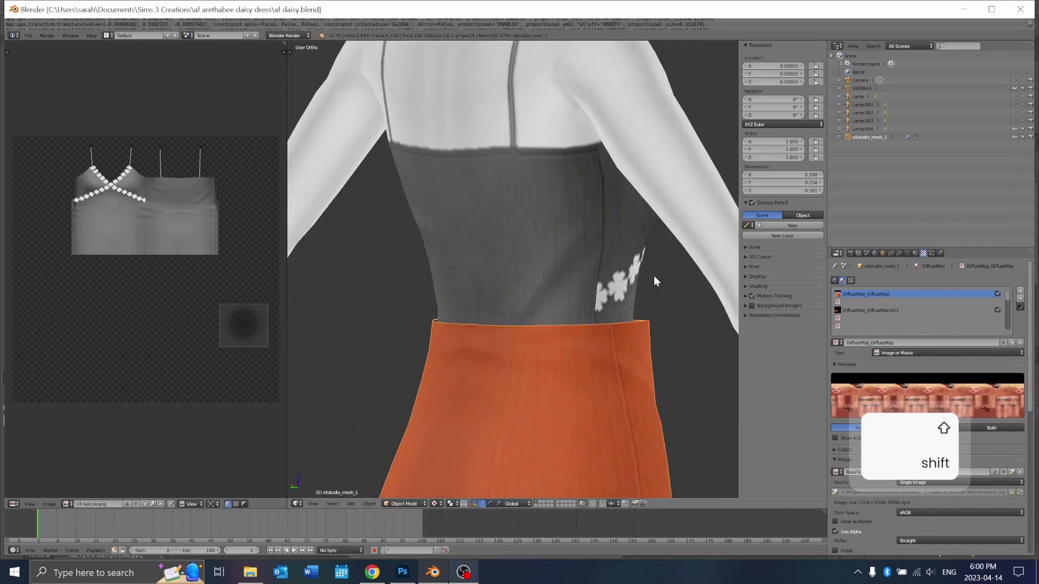
pyautogui.keyDown('shift'); pyautogui.moveTo(565, 211); pyautogui.dragTo(592, 250, button='middle'); pyautogui.keyUp('shift')
pyautogui.moveTo(592, 250); pyautogui.dragTo(567, 241, button='middle')
pyautogui.moveTo(461, 171); pyautogui.dragTo(498, 164, button='middle')
pyautogui.moveTo(647, 151); pyautogui.dragTo(607, 141, button='middle')
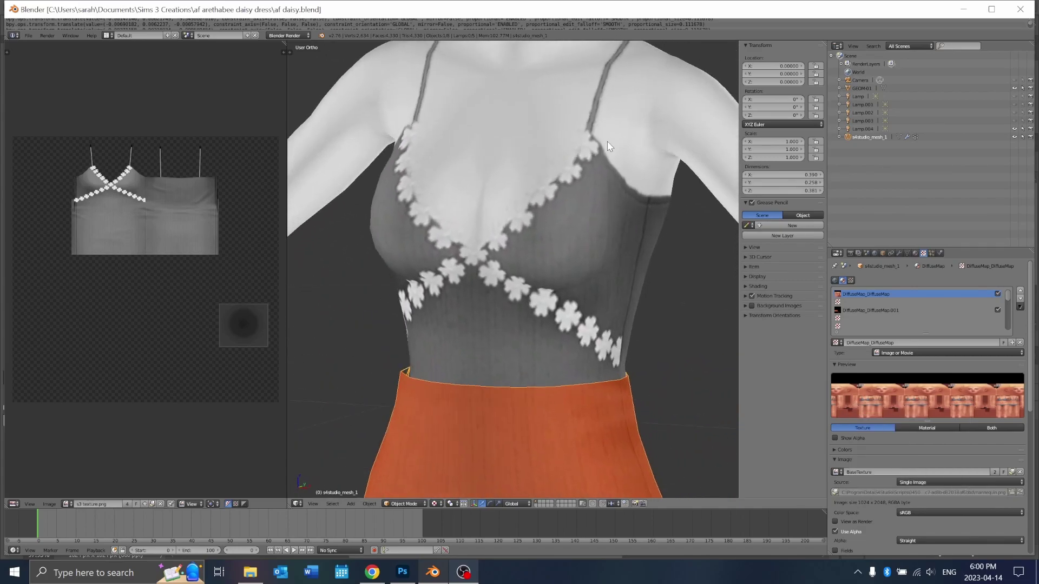
pyautogui.moveTo(530, 225); pyautogui.dragTo(544, 219, button='middle')
pyautogui.scroll(-4, 545, 219)
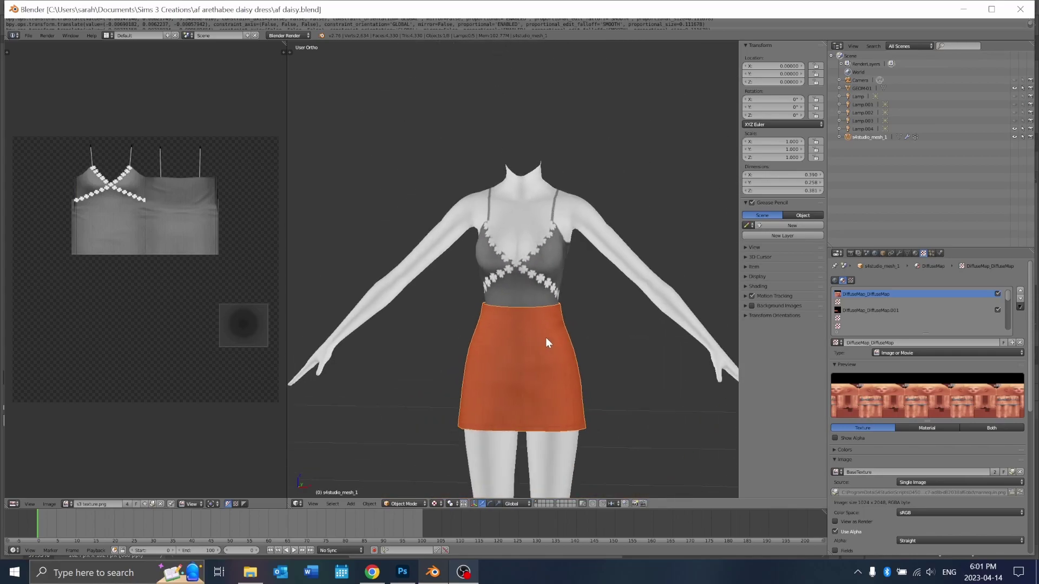
# Select all of the skirt mesh's geometry in Edit Mode and display s3 texture.png behind its UVs
pyautogui.keyDown('shift'); pyautogui.moveTo(559, 339); pyautogui.dragTo(503, 235, button='middle'); pyautogui.keyUp('shift')
pyautogui.scroll(4, 503, 235)
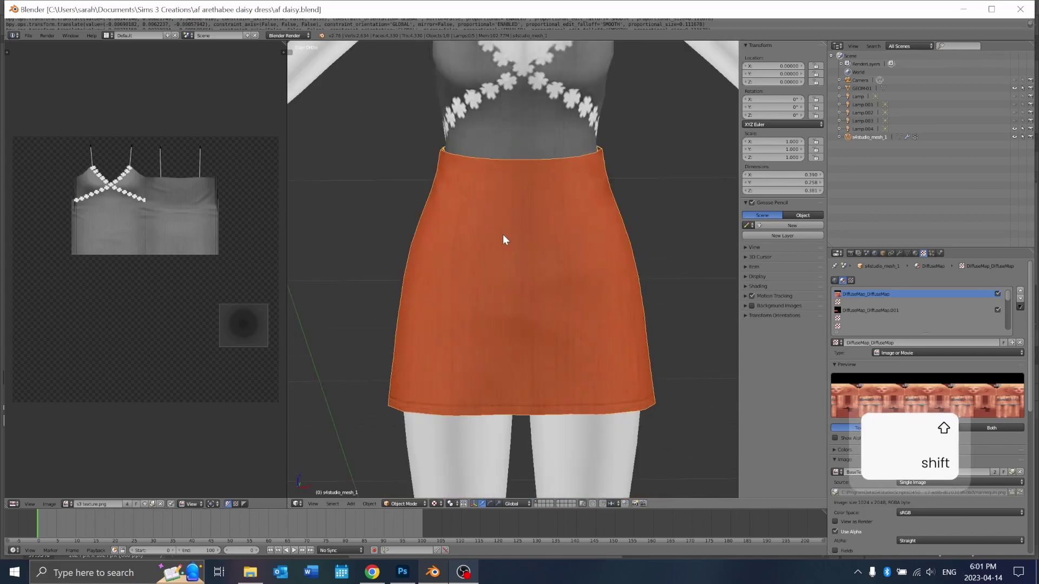
pyautogui.press('Tab')
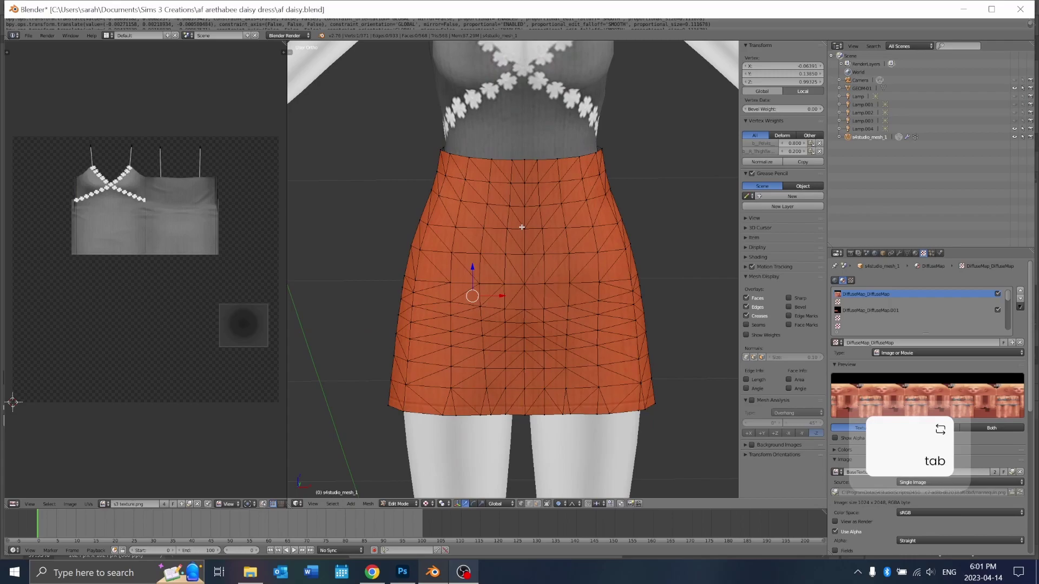
pyautogui.press('a')
pyautogui.scroll(5, 41, 444)
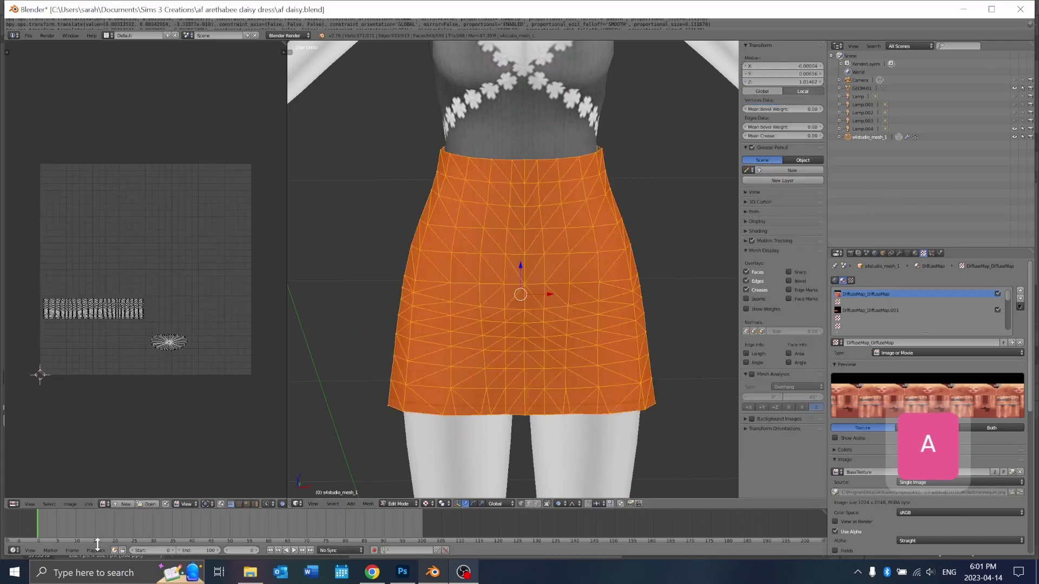
pyautogui.click(103, 504)
pyautogui.click(124, 452)
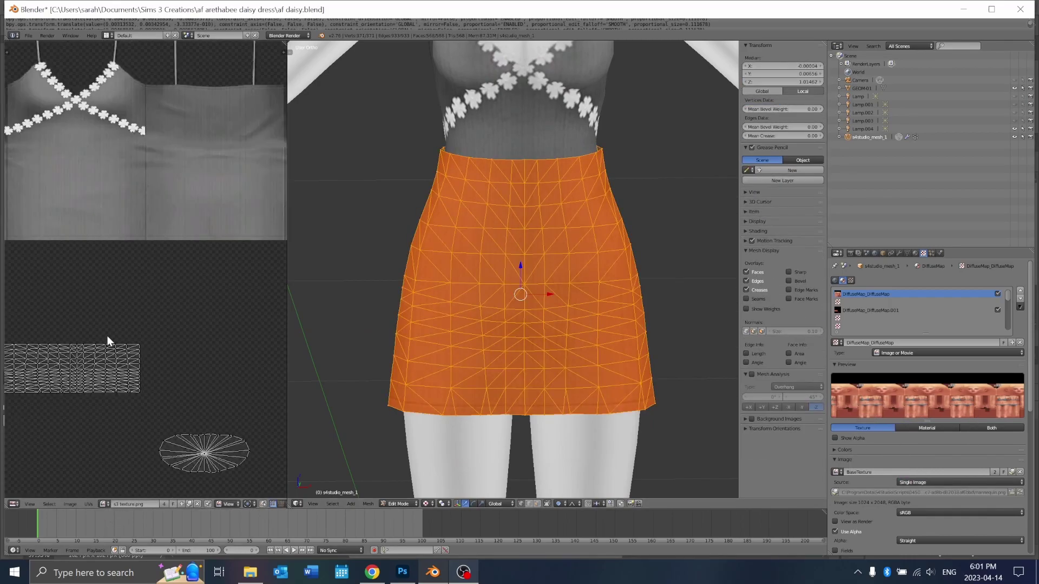
# Scale all the skirt UVs by 2 along Y and move them up onto the dress texture
pyautogui.press('a')
pyautogui.press('s')
pyautogui.press('y')
pyautogui.press('2')
pyautogui.press('Return')
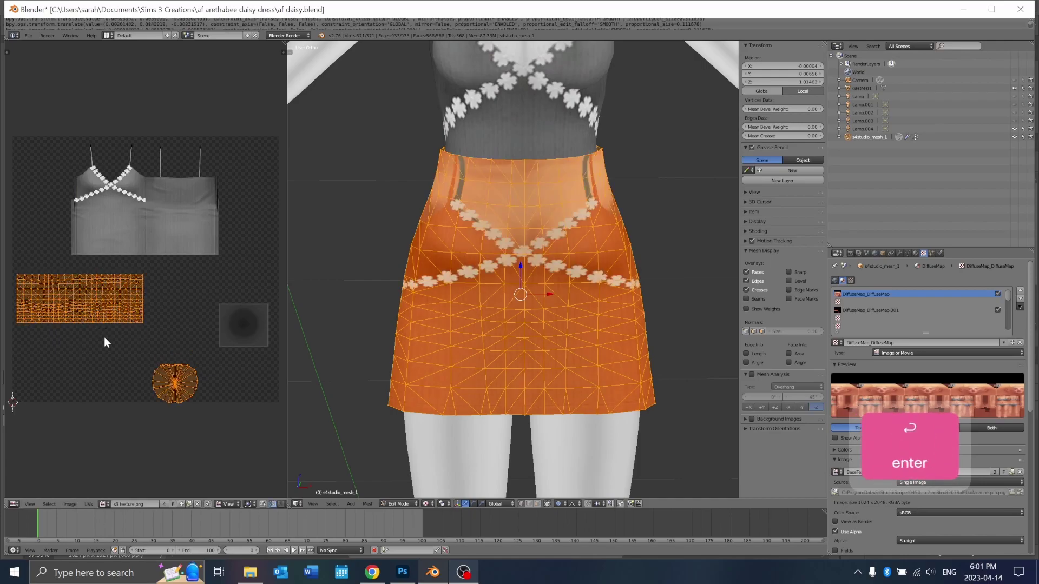
pyautogui.press('g')
pyautogui.click(122, 290)
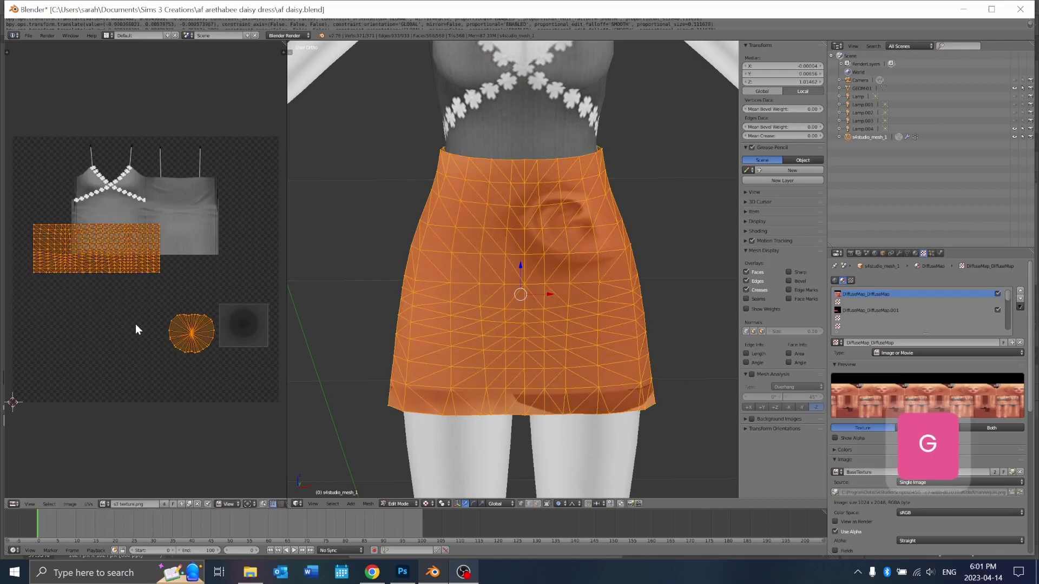
# Move the skirt's round UV island onto the small shaded square in the texture and scale it to fit
pyautogui.press('a')
pyautogui.press('b')
pyautogui.moveTo(142, 313); pyautogui.dragTo(214, 359)
pyautogui.press('g')
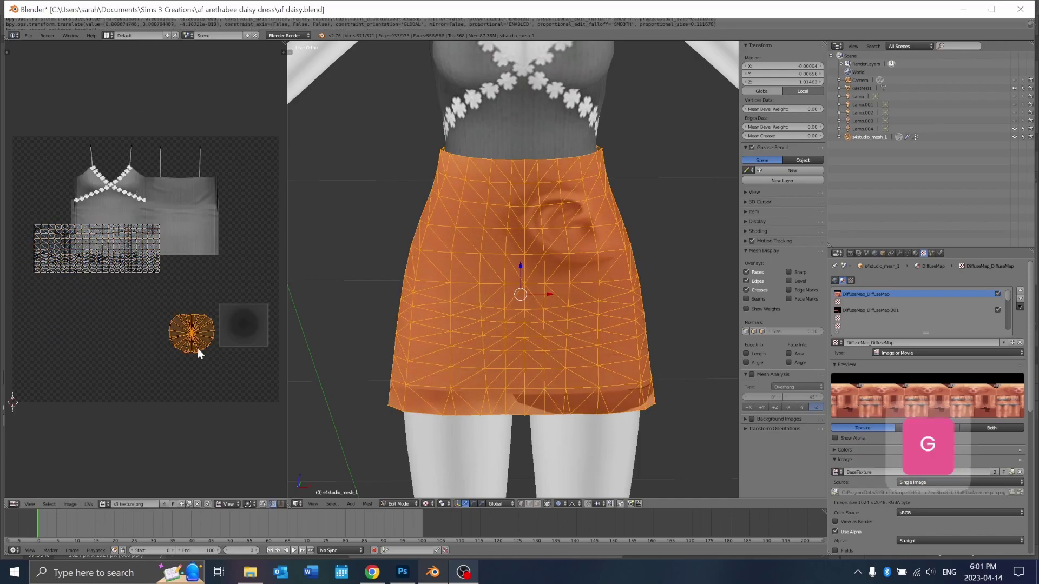
pyautogui.click(248, 342)
pyautogui.press('s')
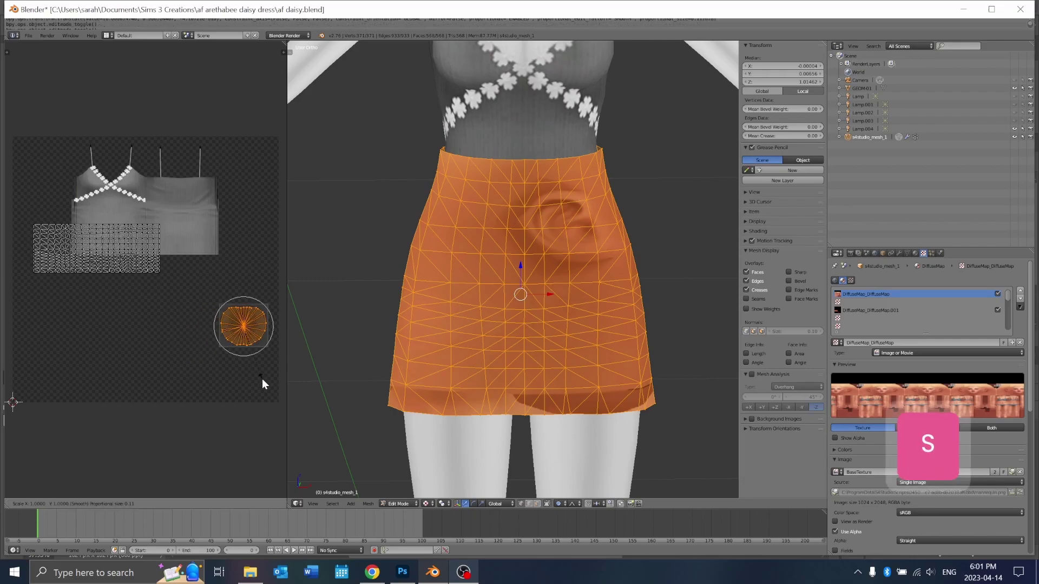
pyautogui.click(256, 370)
pyautogui.press('s')
pyautogui.click(139, 314)
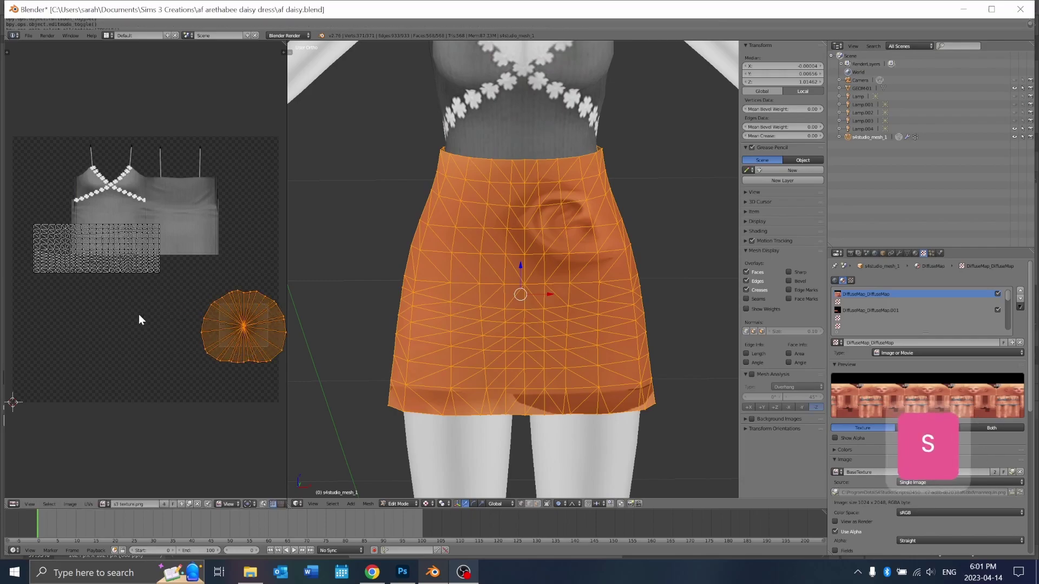
pyautogui.hotkey('ctrl', 'z')
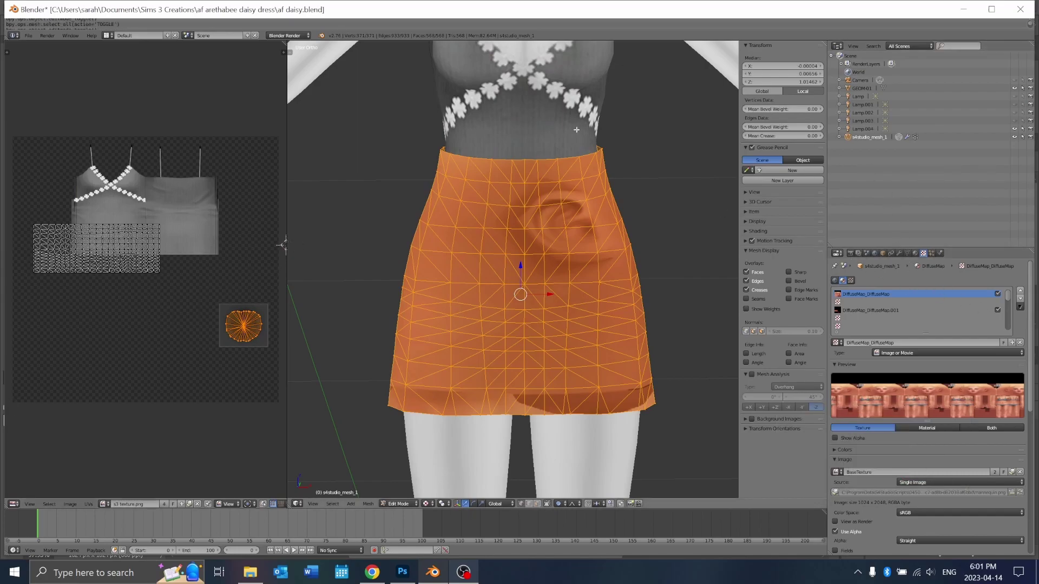
# Replace the image of the skirt's DiffuseMap_DiffuseMap.001 texture with s3 texture.png and return to Object Mode
pyautogui.click(915, 253)
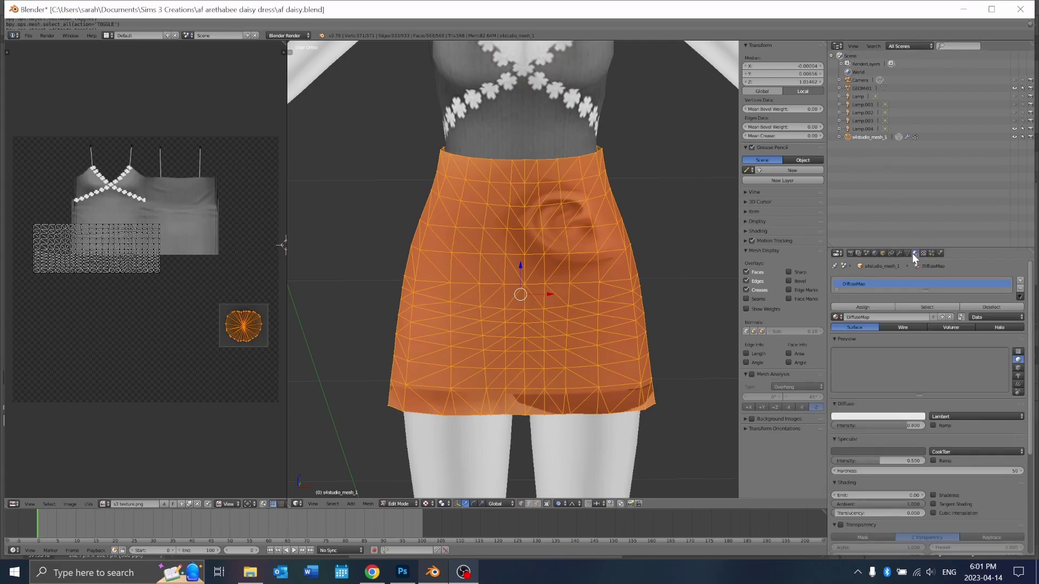
pyautogui.click(924, 253)
pyautogui.click(890, 310)
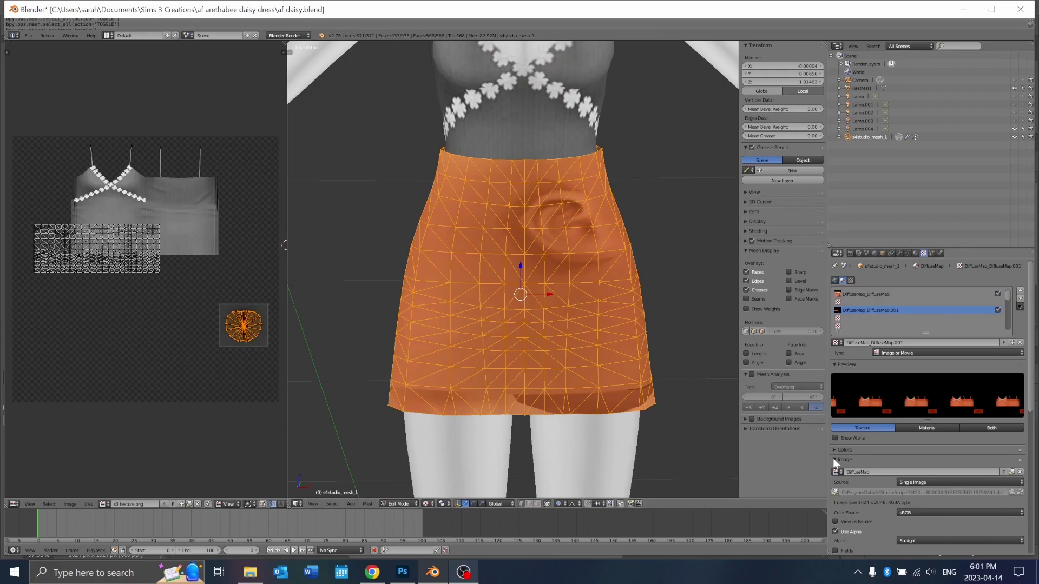
pyautogui.click(837, 474)
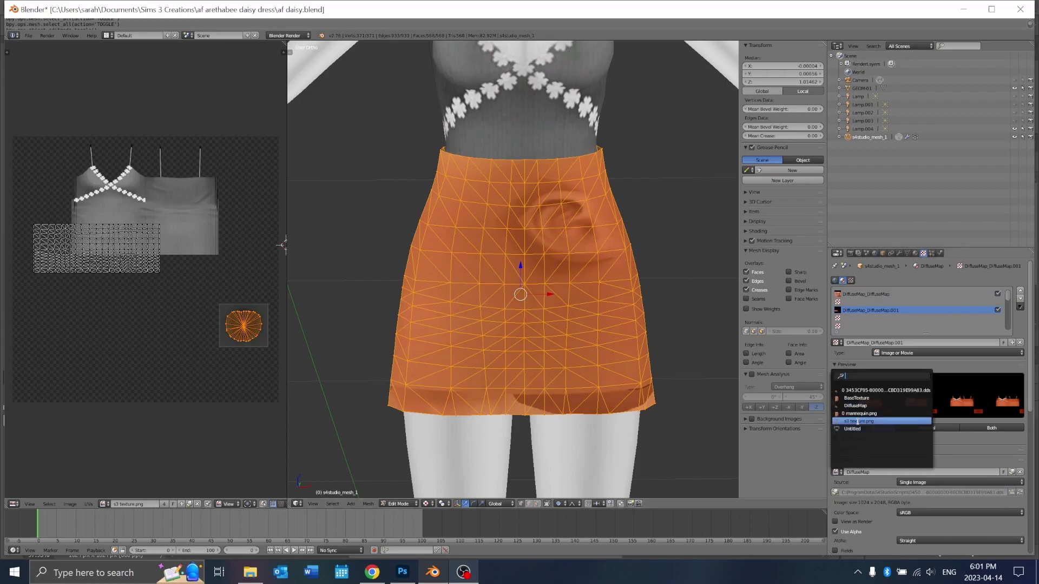
pyautogui.click(860, 421)
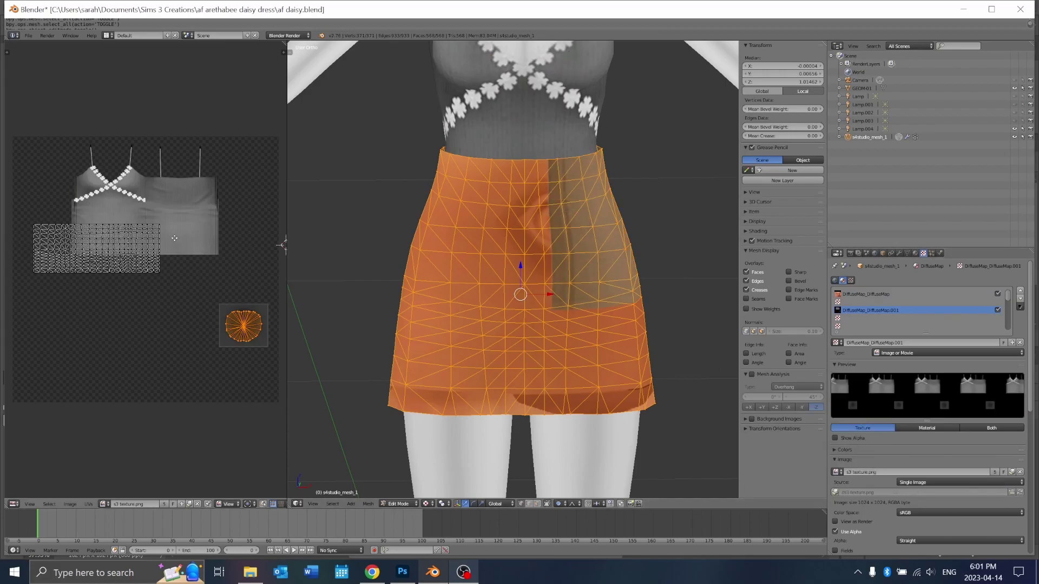
pyautogui.moveTo(174, 238); pyautogui.dragTo(222, 242, button='middle')
pyautogui.press('a')
pyautogui.press('Tab')
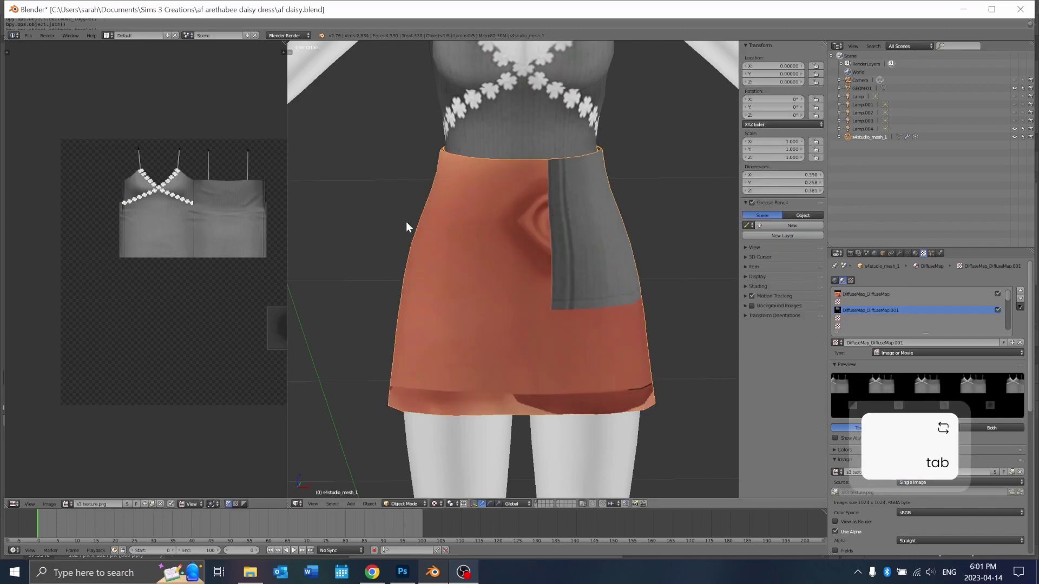
# Widen the UV editor and move the skirt's rectangular UV island onto the lower part of the dress texture
pyautogui.press('Tab')
pyautogui.press('a')
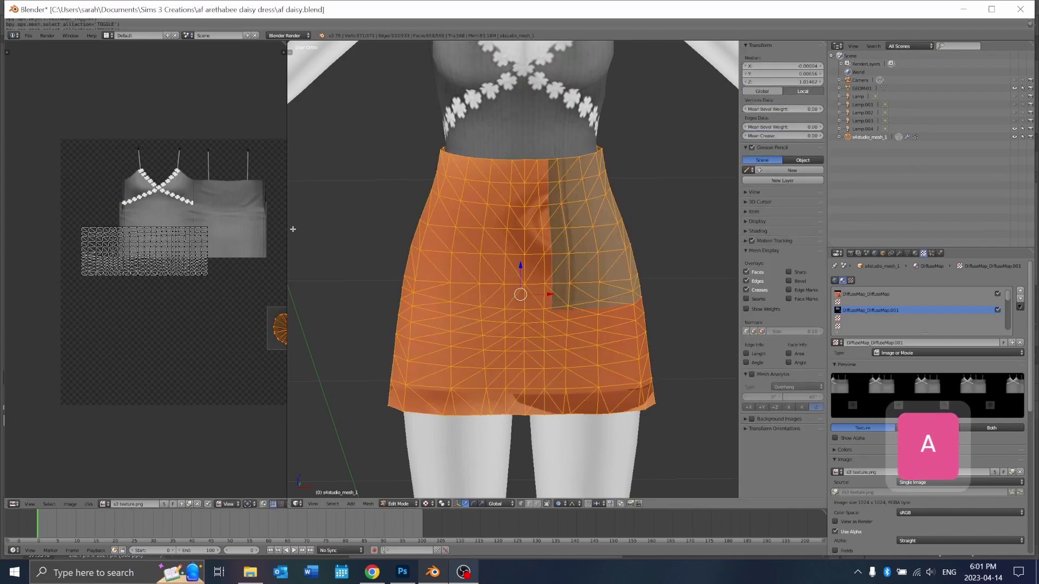
pyautogui.moveTo(287, 230); pyautogui.dragTo(516, 241)
pyautogui.scroll(3, 290, 253)
pyautogui.press('a')
pyautogui.press('b')
pyautogui.moveTo(51, 162); pyautogui.dragTo(366, 303)
pyautogui.press('g')
pyautogui.click(425, 282)
# Stretch the skirt's UV island horizontally and shift it to match the edges of the dress texture's skirt area
pyautogui.scroll(2, 366, 281)
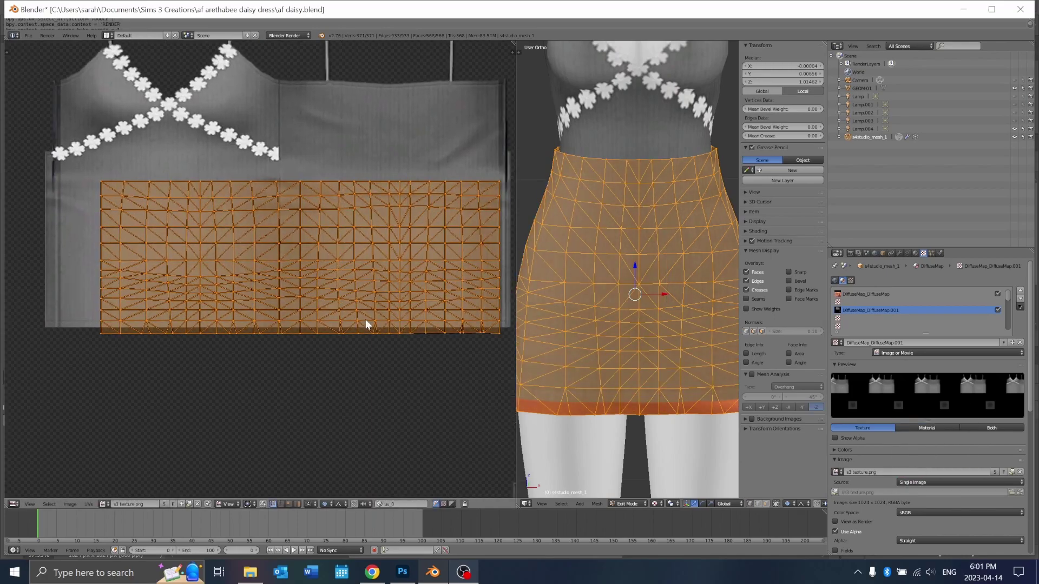
pyautogui.press('g')
pyautogui.press('x')
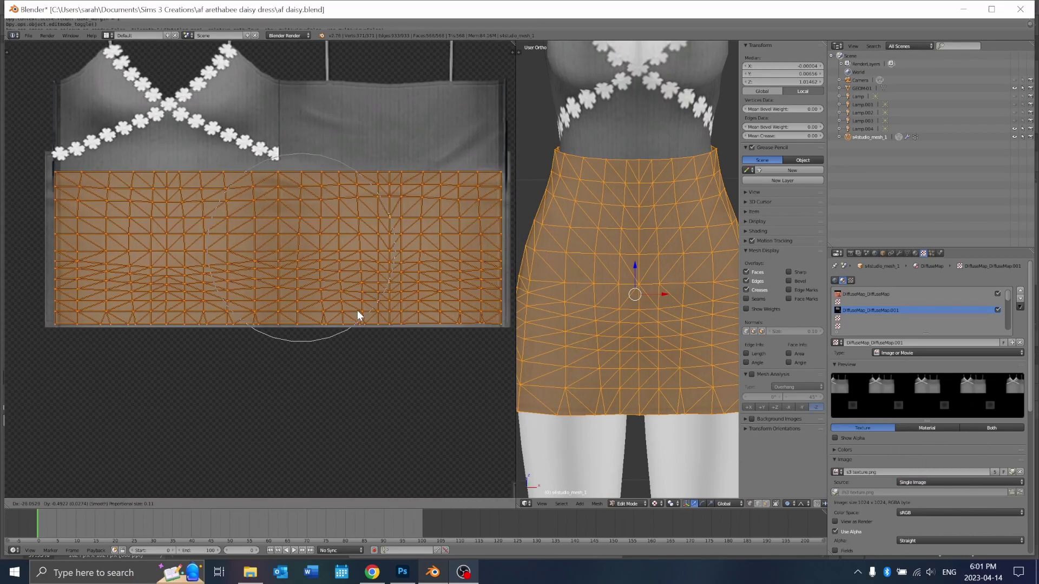
pyautogui.click(361, 311)
pyautogui.moveTo(546, 271); pyautogui.dragTo(671, 270, button='middle')
pyautogui.keyDown('shift'); pyautogui.moveTo(595, 195); pyautogui.dragTo(628, 262, button='middle'); pyautogui.keyUp('shift')
pyautogui.moveTo(582, 255); pyautogui.dragTo(541, 253, button='middle')
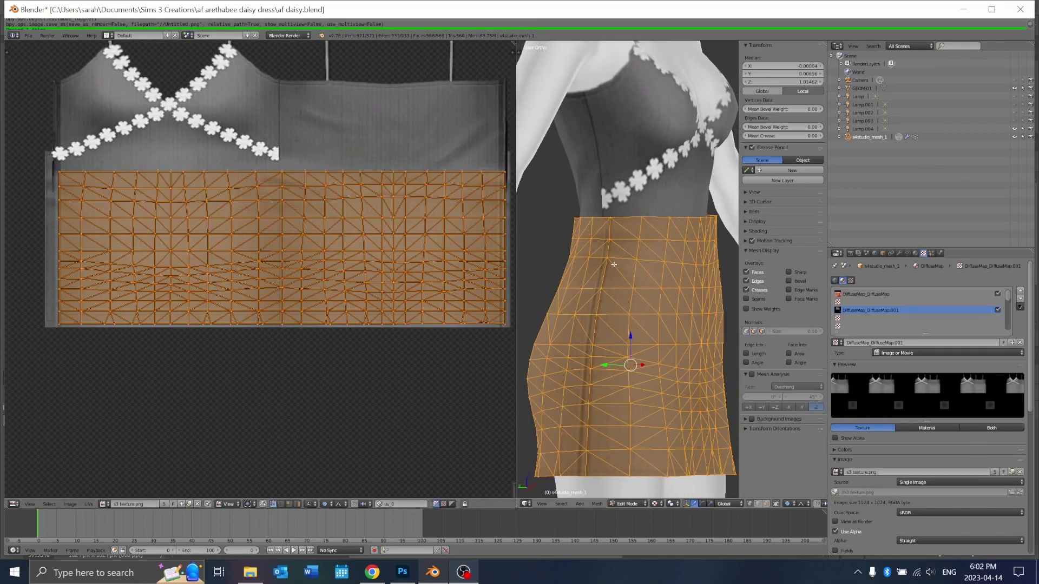
# Shift the skirt's UV island horizontally over the dress texture to line up its side seam with the bodice's side seam
pyautogui.press('Tab')
pyautogui.scroll(5, 641, 186)
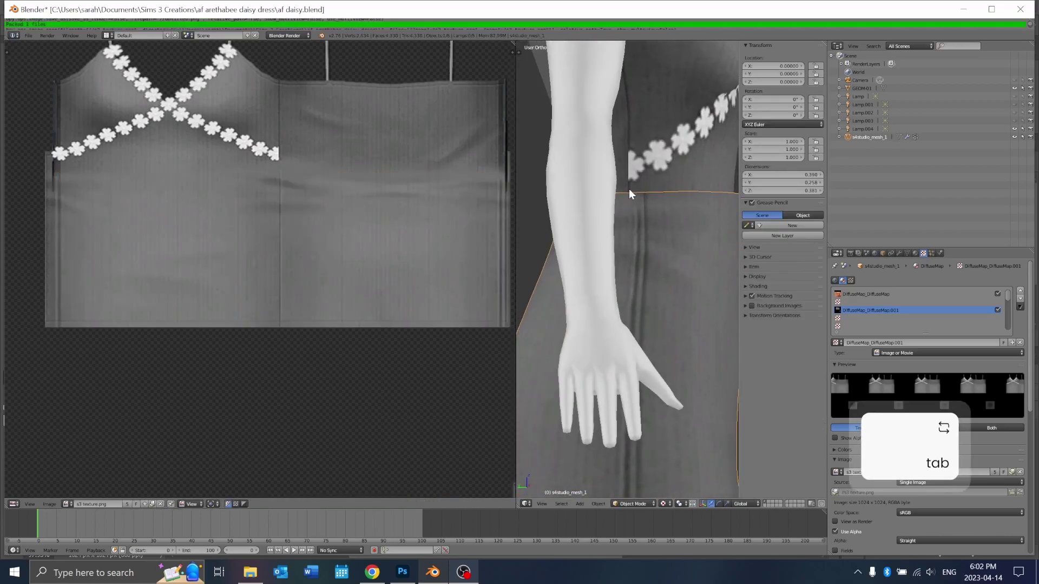
pyautogui.moveTo(624, 194); pyautogui.dragTo(621, 130, button='middle')
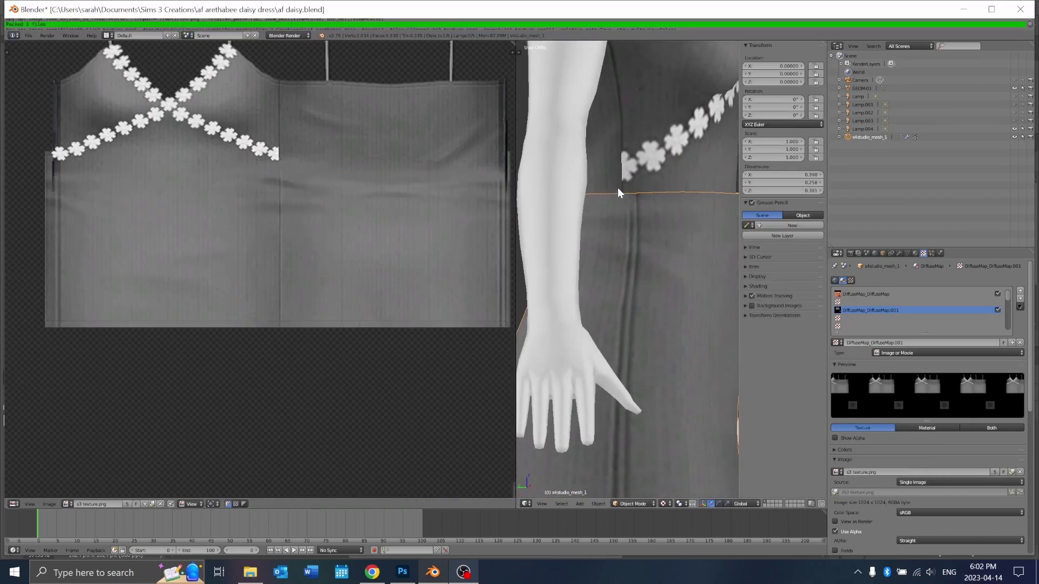
pyautogui.press('Tab')
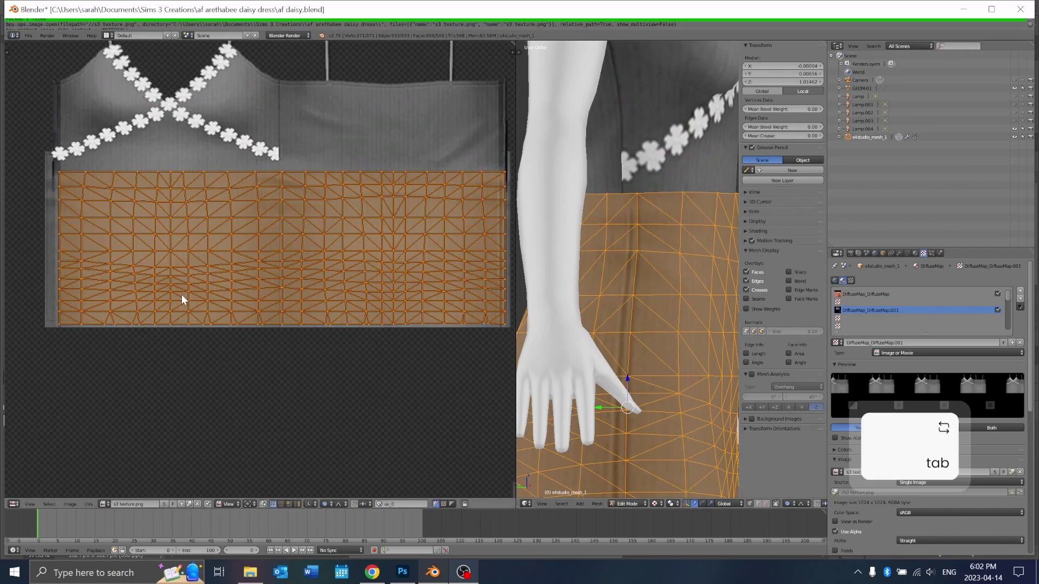
pyautogui.scroll(3, 183, 299)
pyautogui.press('g')
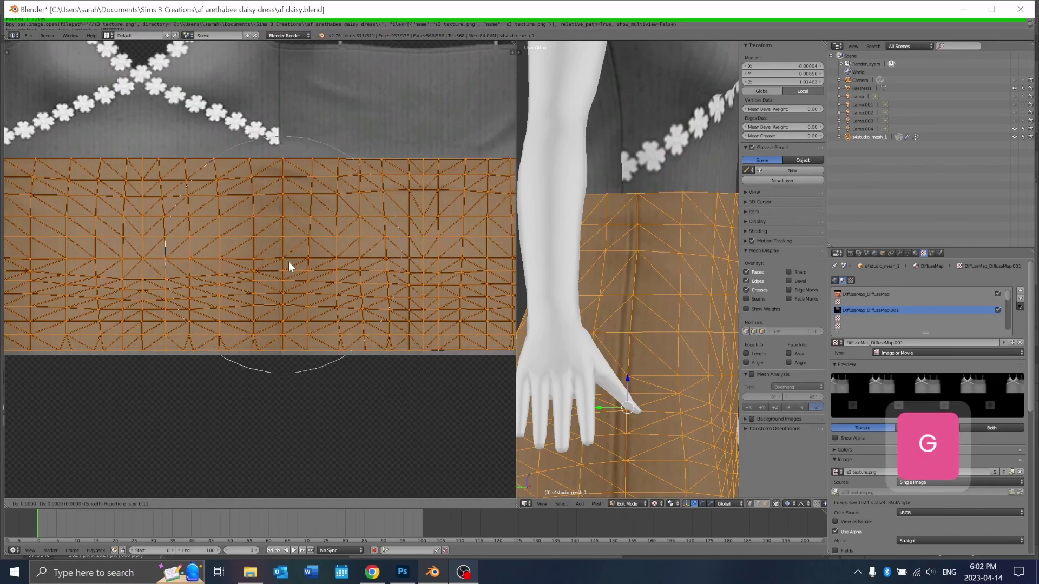
pyautogui.scroll(-2, 303, 262)
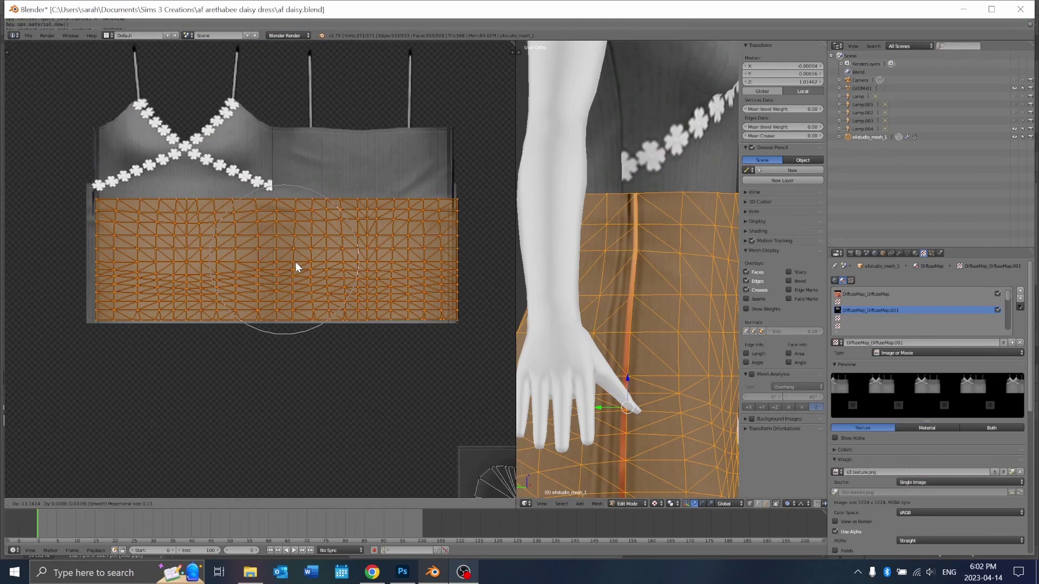
pyautogui.press('x')
pyautogui.press('g')
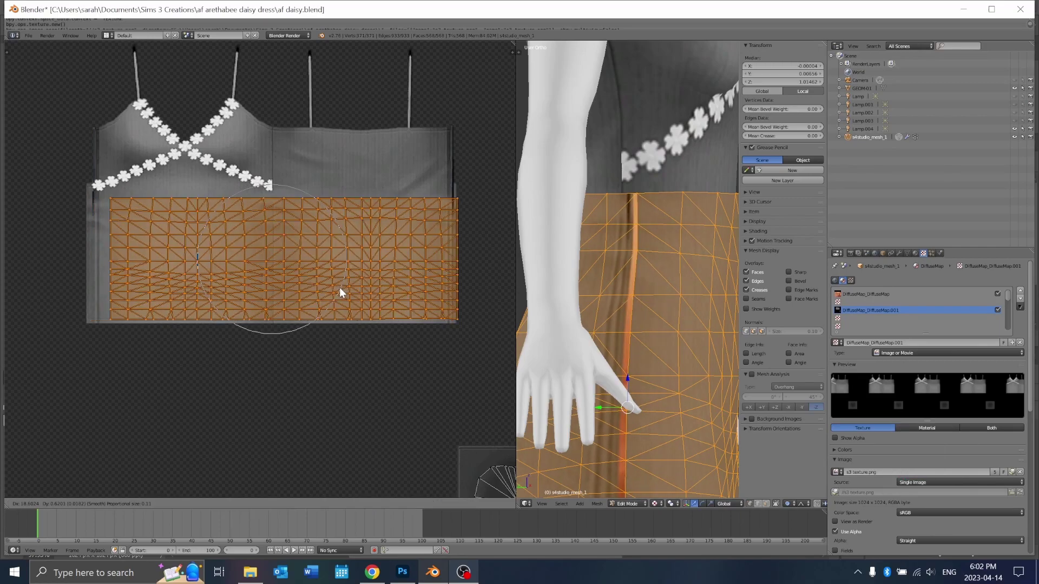
pyautogui.click(329, 288)
# Reposition the skirt's UV island again to refine how the side seam meets the bodice, and return to Object Mode
pyautogui.scroll(4, 329, 288)
pyautogui.scroll(-4, 628, 259)
pyautogui.moveTo(693, 254); pyautogui.dragTo(712, 280, button='middle')
pyautogui.scroll(4, 589, 259)
pyautogui.press('Tab')
pyautogui.scroll(-4, 589, 259)
pyautogui.press('Tab')
pyautogui.scroll(-3, 290, 248)
pyautogui.scroll(1, 290, 248)
pyautogui.press('g')
pyautogui.click(259, 242)
pyautogui.press('Tab')
pyautogui.scroll(4, 635, 268)
pyautogui.scroll(-4, 635, 268)
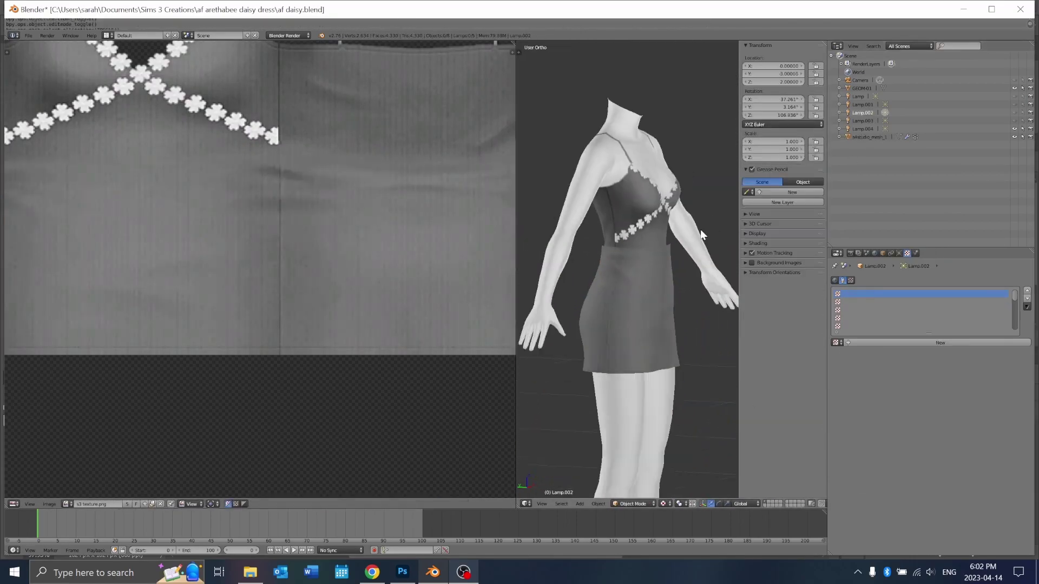
# Enlarge the 3D viewport, select the skirt mesh and enter Edit Mode with all of its geometry selected
pyautogui.moveTo(700, 230); pyautogui.dragTo(518, 162, button='middle')
pyautogui.moveTo(516, 160); pyautogui.dragTo(414, 161)
pyautogui.scroll(5, 552, 228)
pyautogui.moveTo(552, 229); pyautogui.dragTo(427, 255, button='middle')
pyautogui.rightClick(612, 231)
pyautogui.press('Tab')
pyautogui.press('a')
pyautogui.moveTo(563, 241); pyautogui.dragTo(624, 274, button='middle')
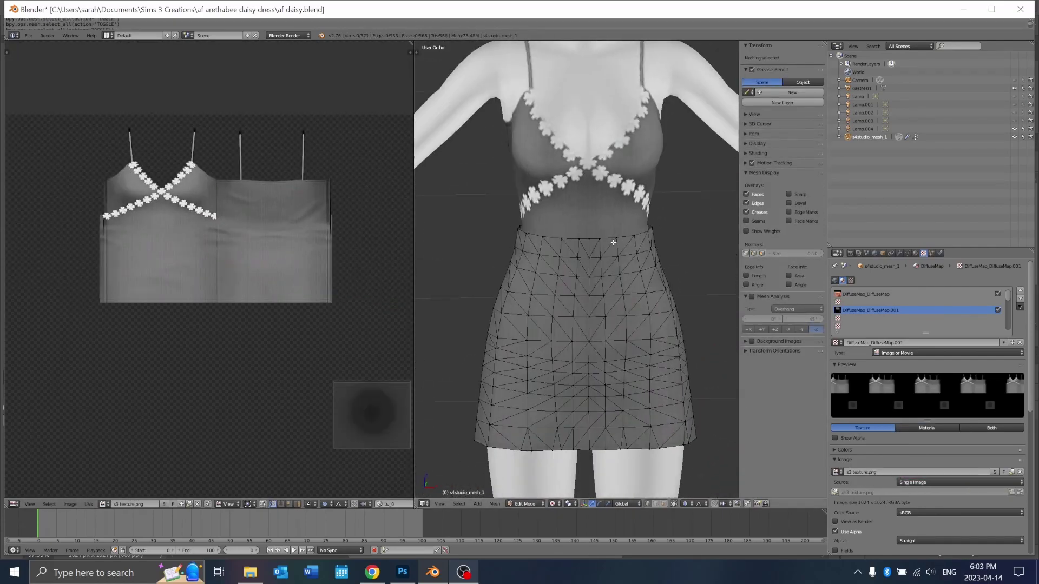
pyautogui.press('Tab')
pyautogui.press('Tab')
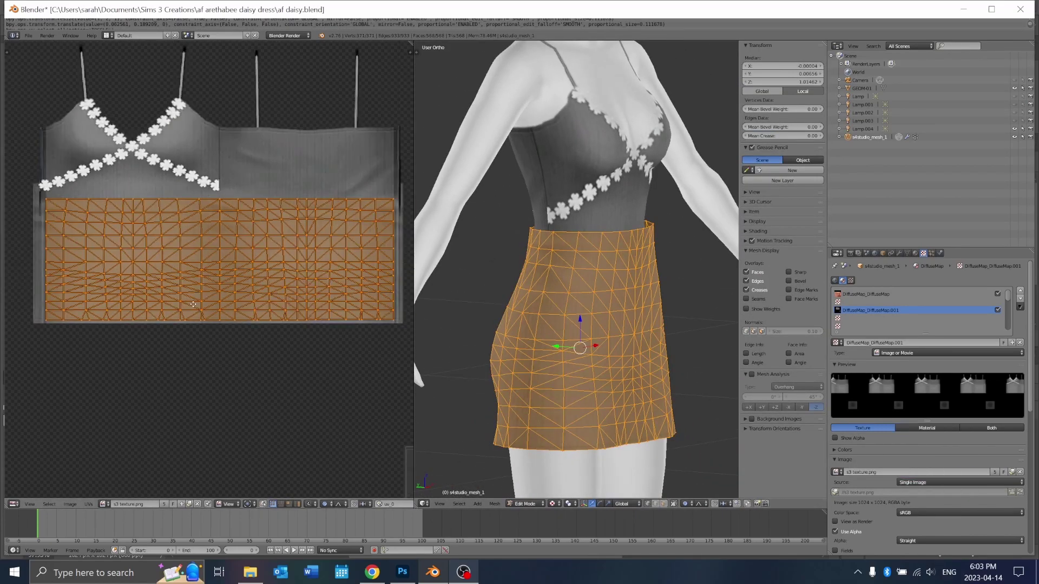
# Scale the skirt's UV island slightly wider along X to fit the texture's side edges
pyautogui.press('s')
pyautogui.press('x')
pyautogui.click(201, 302)
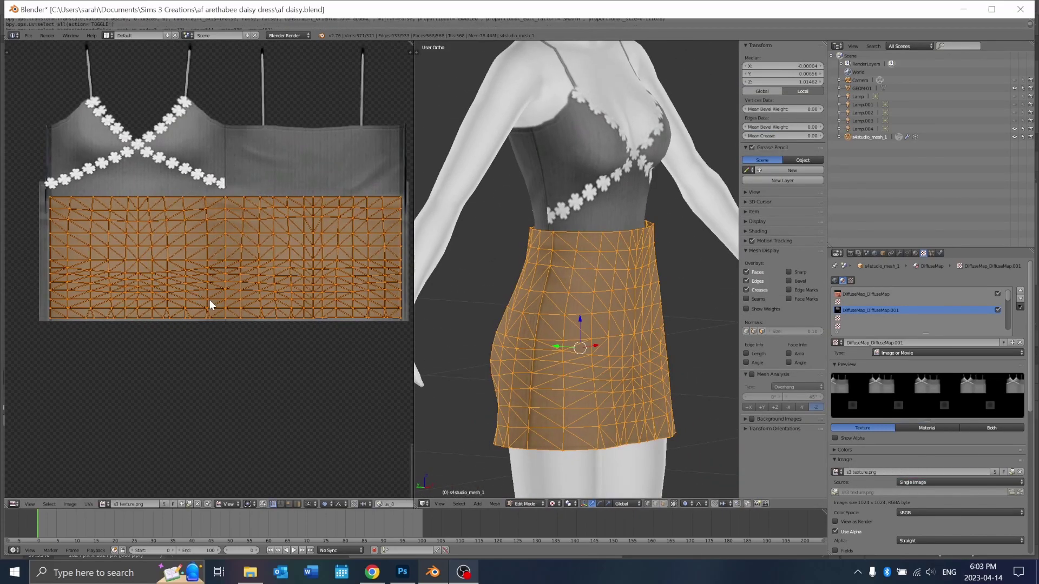
pyautogui.press('s')
pyautogui.press('x')
pyautogui.click(209, 300)
# Try another X-axis scale on the skirt's UV island and undo the last changes
pyautogui.press('Tab')
pyautogui.moveTo(599, 329); pyautogui.dragTo(612, 319, button='middle')
pyautogui.press('Tab')
pyautogui.press('s')
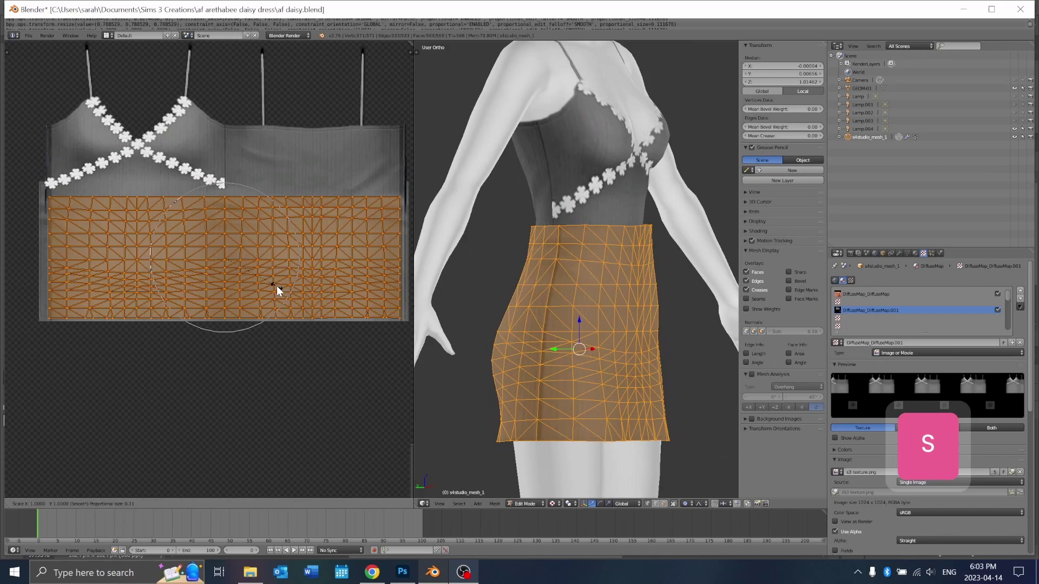
pyautogui.press('x')
pyautogui.click(278, 286)
pyautogui.hotkey('ctrl', 'z')
pyautogui.hotkey('ctrl', 'z')
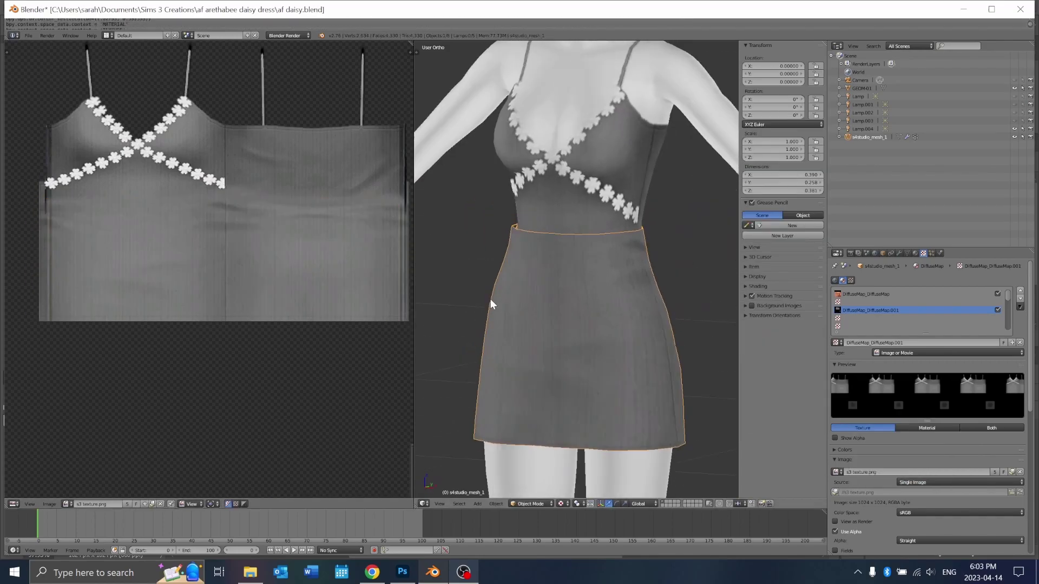
# Examine how the skirt's texture lines up with the bodice at the waist and side seams from several angles
pyautogui.press('a')
pyautogui.press('Tab')
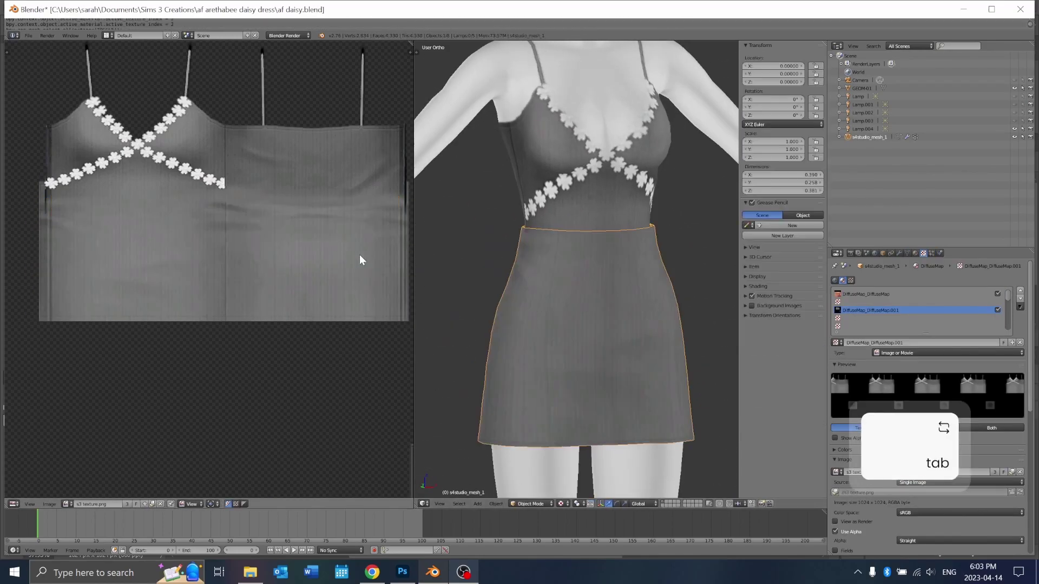
pyautogui.press('Tab')
pyautogui.press('a')
pyautogui.press('Tab')
pyautogui.moveTo(488, 244); pyautogui.dragTo(597, 226, button='middle')
pyautogui.scroll(-3, 612, 304)
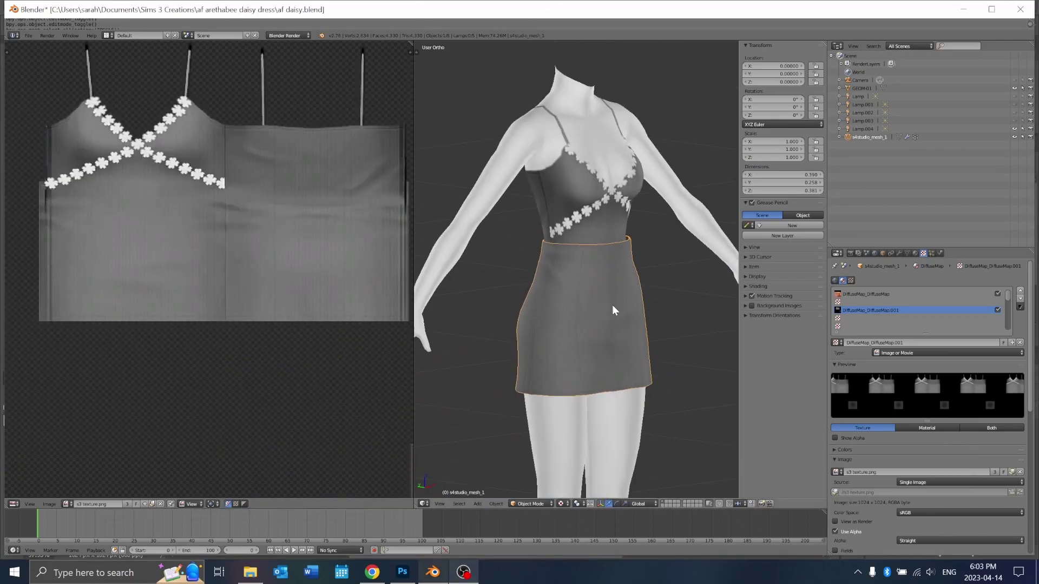
pyautogui.scroll(5, 605, 336)
pyautogui.moveTo(556, 284); pyautogui.dragTo(547, 255, button='middle')
pyautogui.press('KP_1')
pyautogui.scroll(-3, 600, 261)
pyautogui.press('Tab')
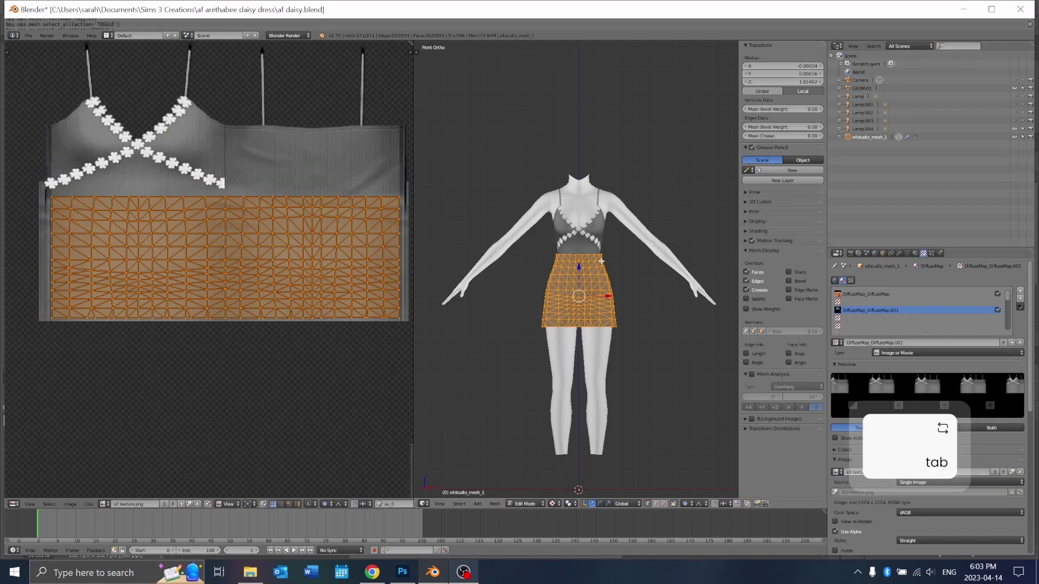
pyautogui.scroll(5, 600, 261)
pyautogui.press('Tab')
pyautogui.moveTo(447, 292); pyautogui.dragTo(506, 294, button='middle')
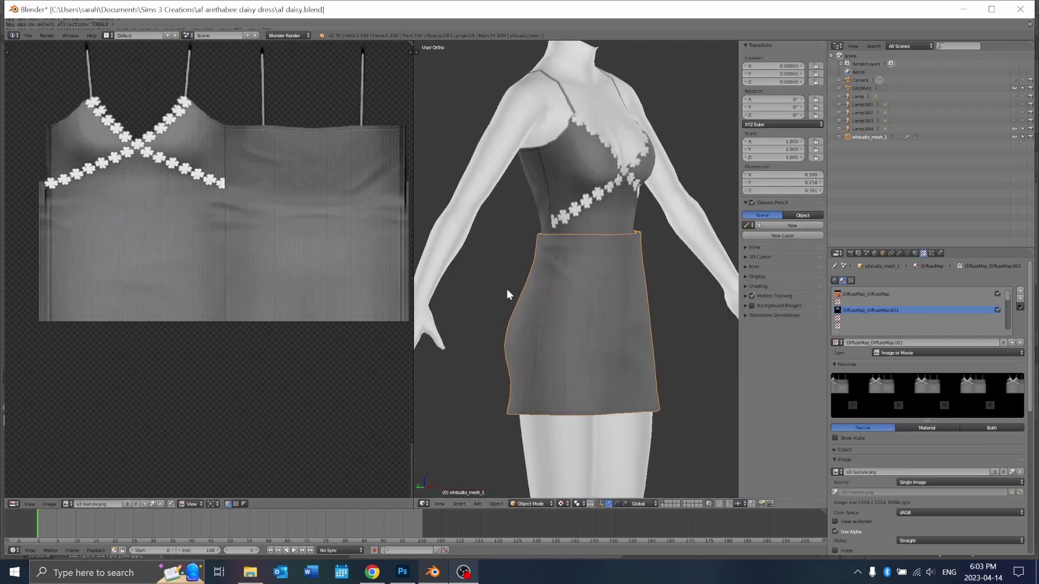
pyautogui.scroll(5, 540, 265)
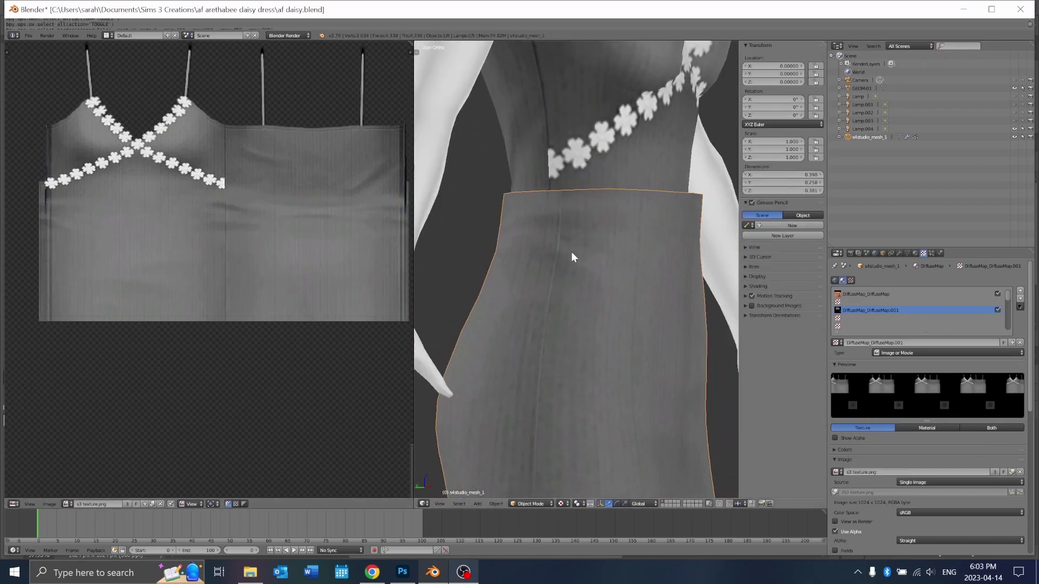
pyautogui.scroll(-1, 535, 232)
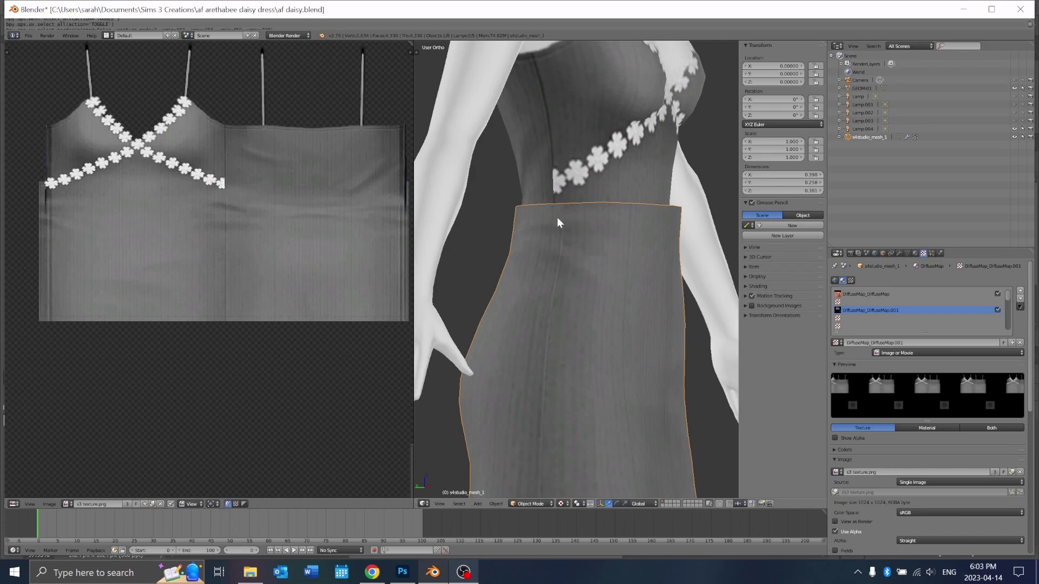
pyautogui.moveTo(557, 216); pyautogui.dragTo(635, 223, button='middle')
pyautogui.press('1')
pyautogui.scroll(4, 582, 270)
pyautogui.scroll(-4, 607, 229)
pyautogui.scroll(3, 609, 229)
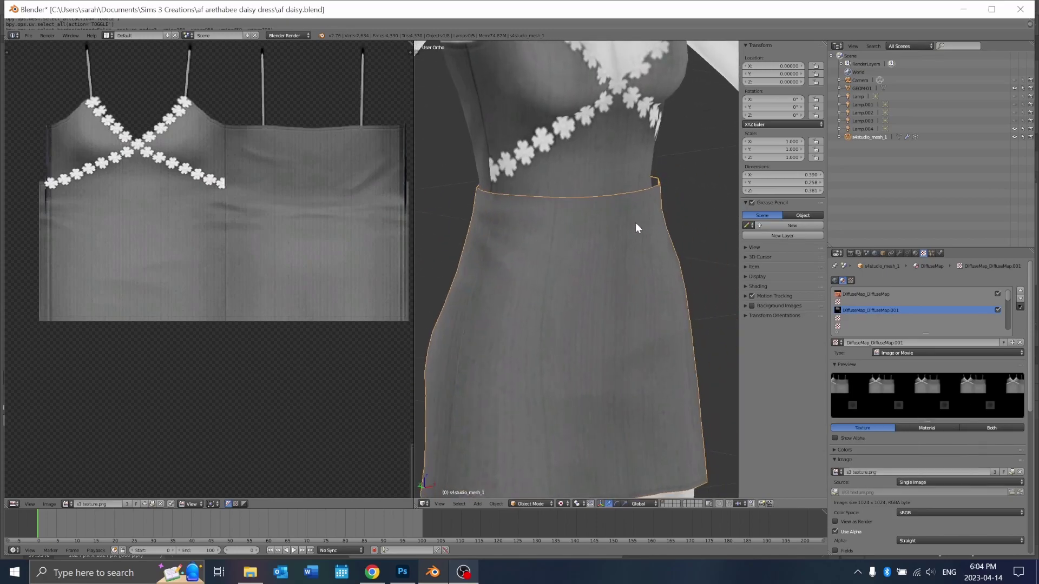
pyautogui.keyDown('shift'); pyautogui.moveTo(579, 170); pyautogui.dragTo(605, 285, button='middle'); pyautogui.keyUp('shift')
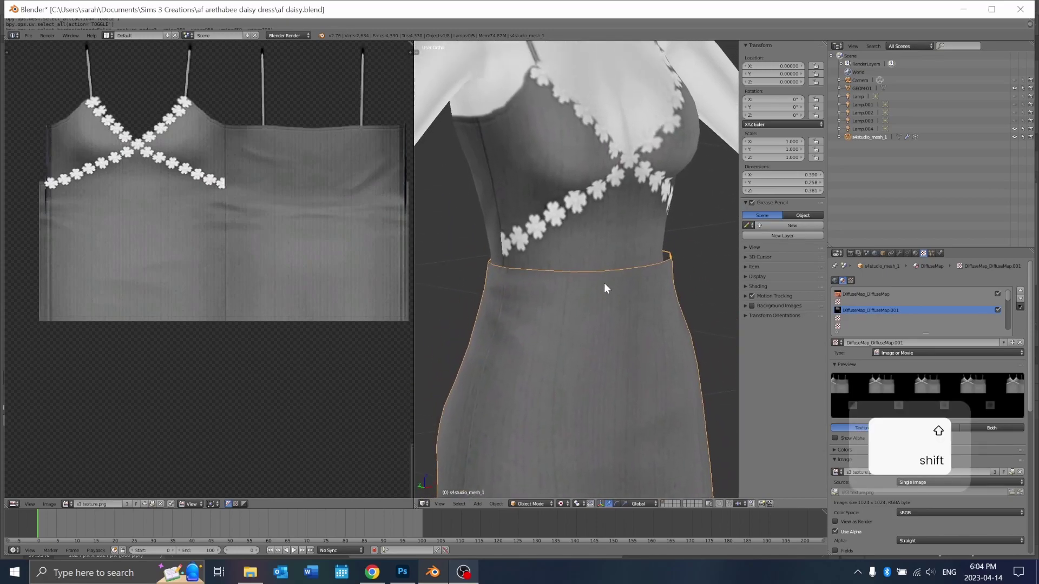
# Copy the UV map name uv_0 from the skirt mesh s4studio_mesh_1
pyautogui.press('KP_1')
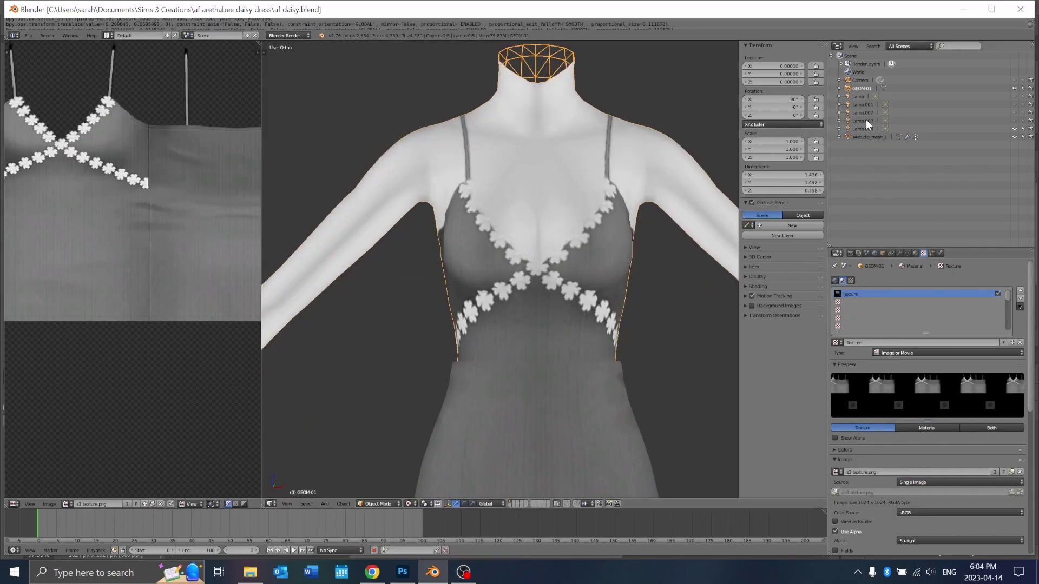
pyautogui.scroll(-3, 475, 280)
pyautogui.keyDown('shift'); pyautogui.moveTo(522, 252); pyautogui.dragTo(517, 173, button='middle'); pyautogui.keyUp('shift')
pyautogui.scroll(1, 521, 202)
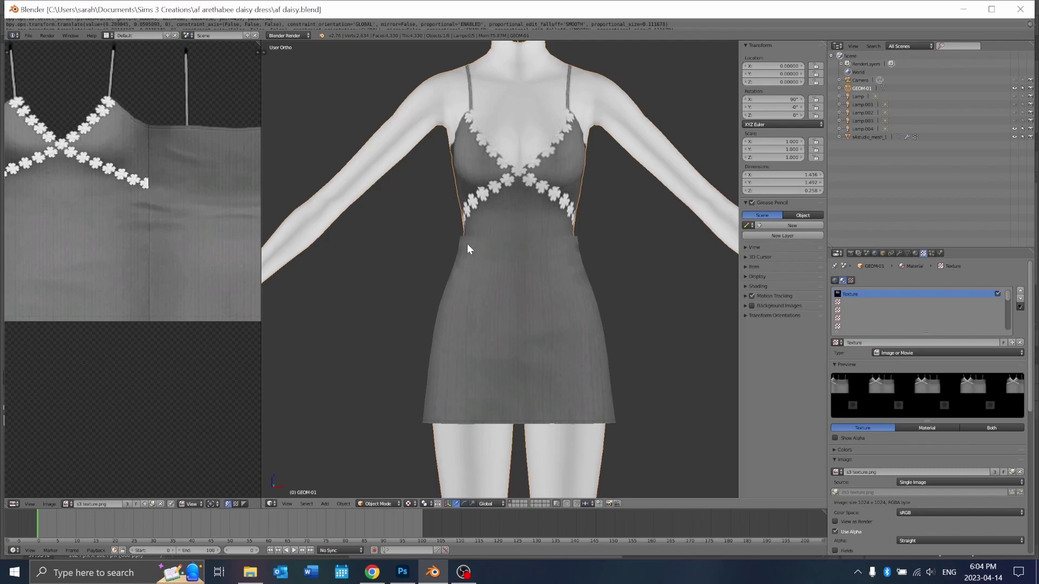
pyautogui.click(877, 137)
pyautogui.click(908, 252)
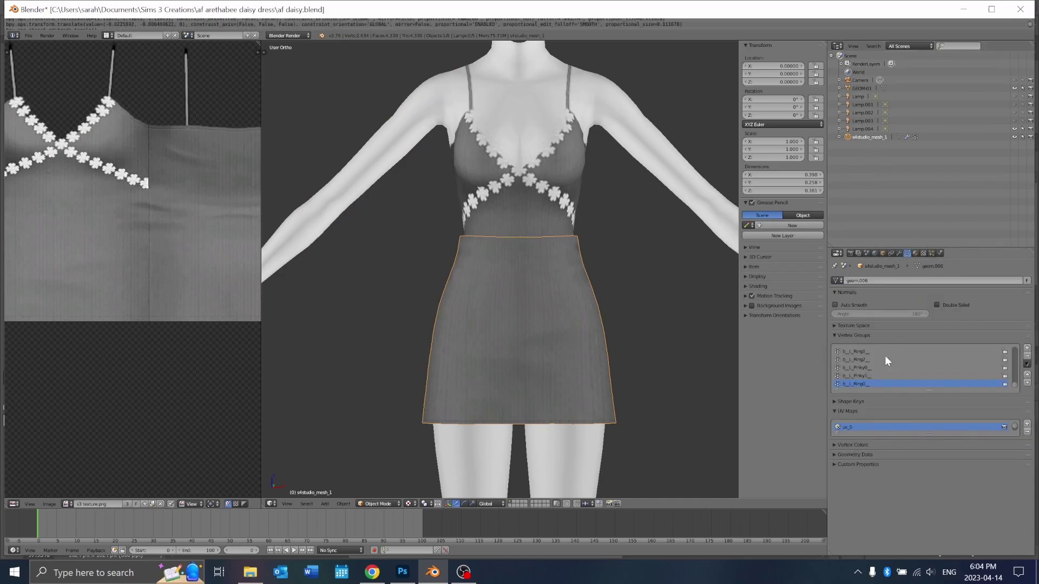
pyautogui.click(858, 427)
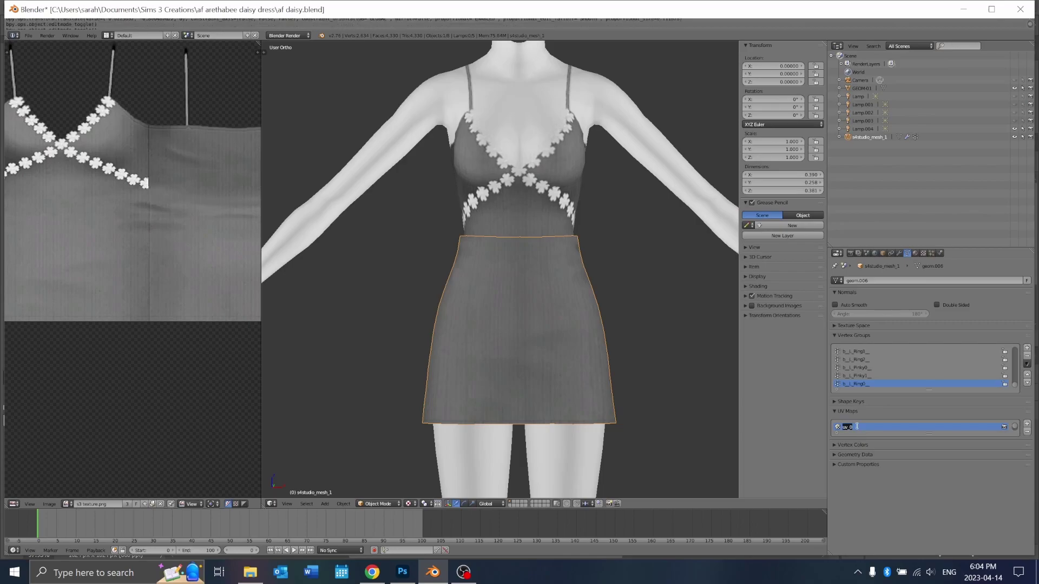
pyautogui.hotkey('ctrl', 'c')
# Rename the UV map of the body mesh GEOM-01 as uv_0
pyautogui.click(863, 88)
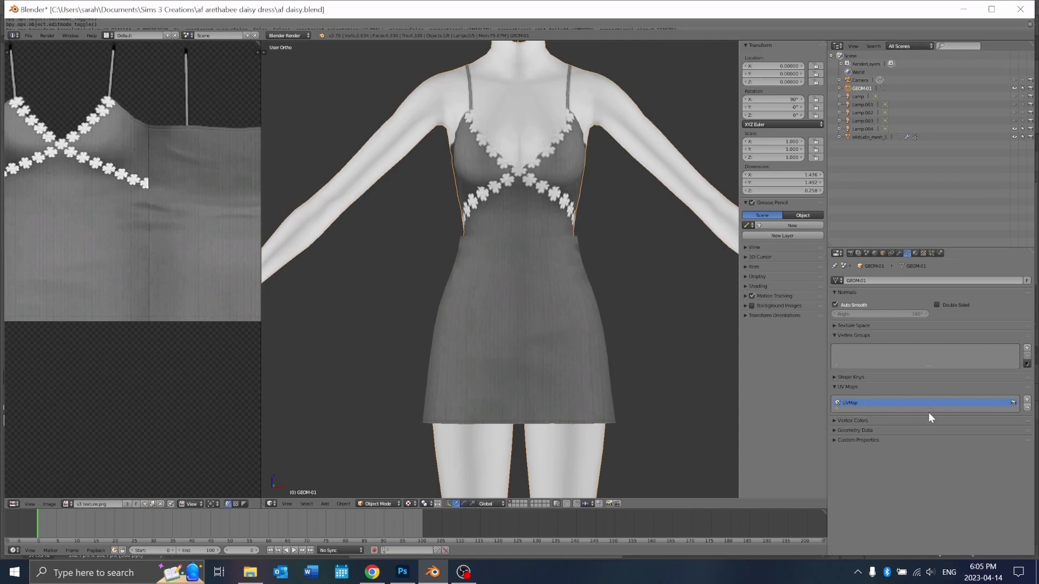
pyautogui.moveTo(930, 408); pyautogui.dragTo(929, 457)
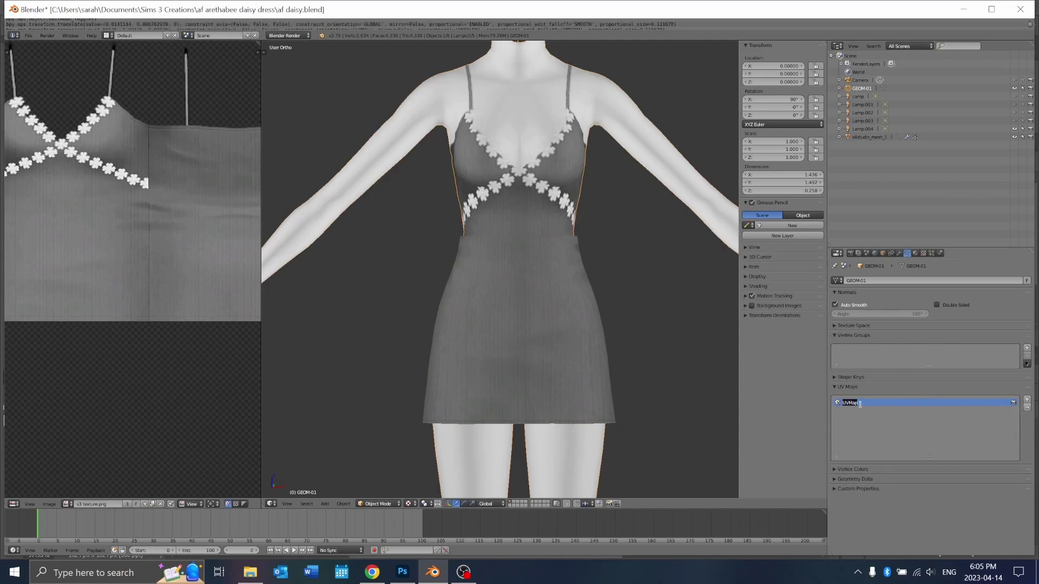
pyautogui.hotkey('ctrl', 'v')
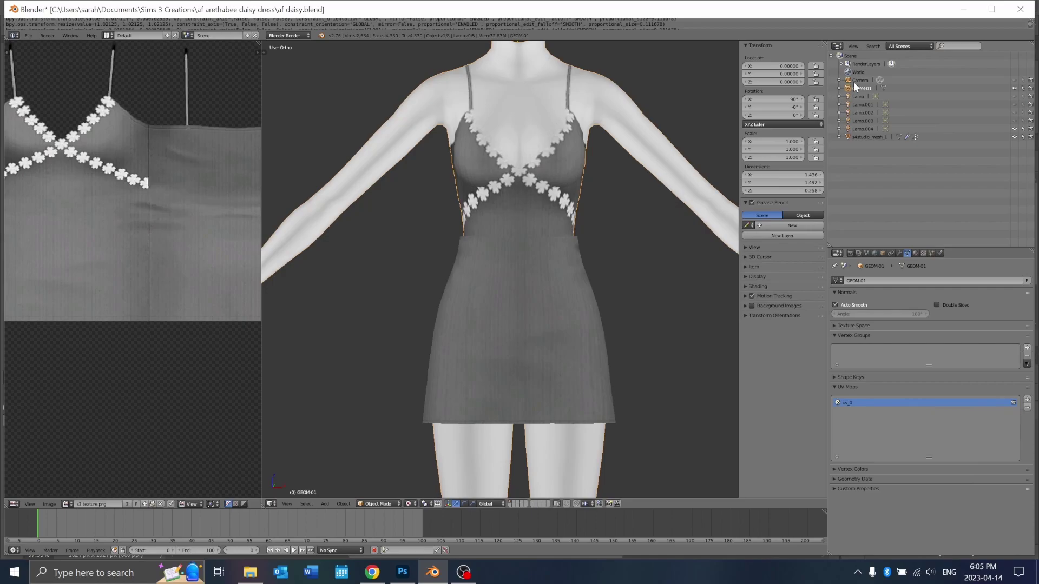
# Enter Edit Mode on the body mesh in front view, clear the selection and allow selecting through to hidden geometry
pyautogui.scroll(2, 549, 225)
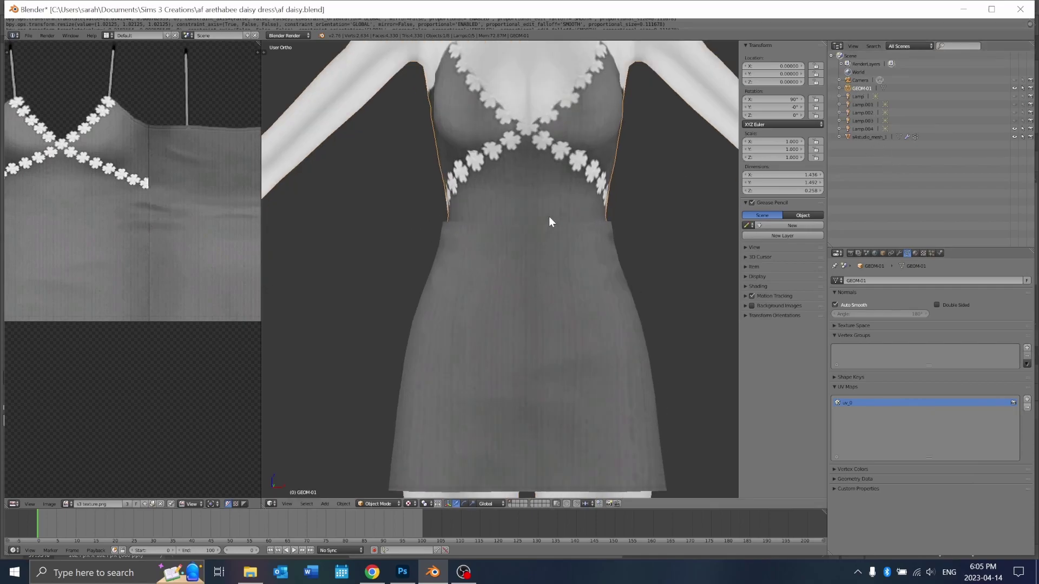
pyautogui.press('KP_1')
pyautogui.press('Tab')
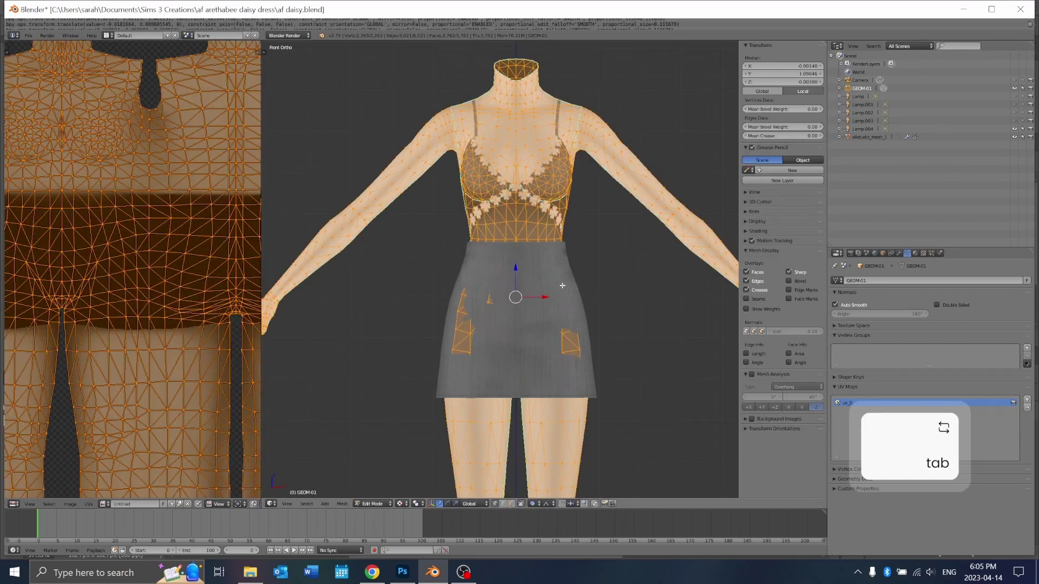
pyautogui.press('a')
pyautogui.scroll(2, 563, 295)
pyautogui.press('a')
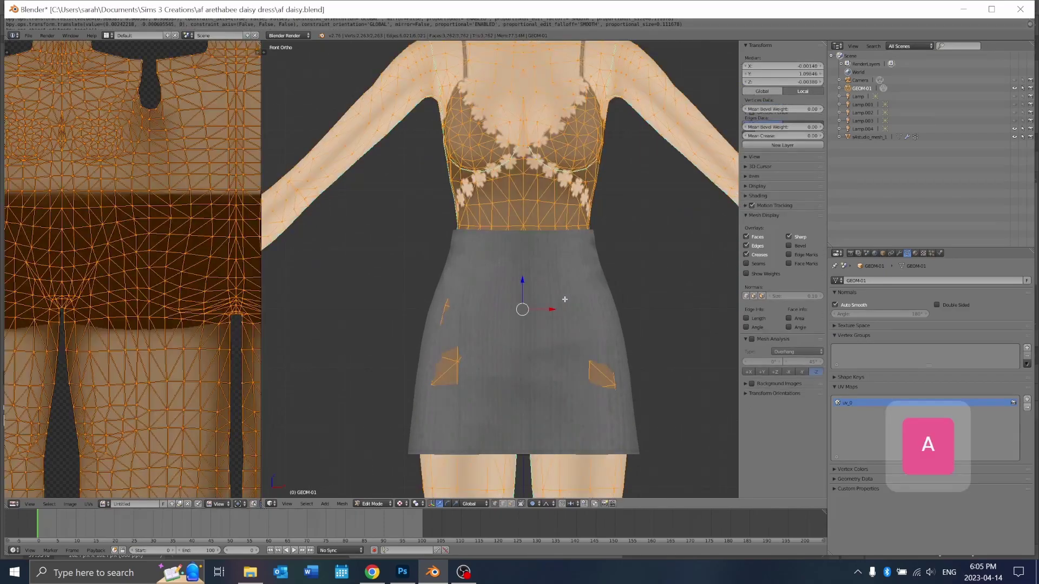
pyautogui.press('a')
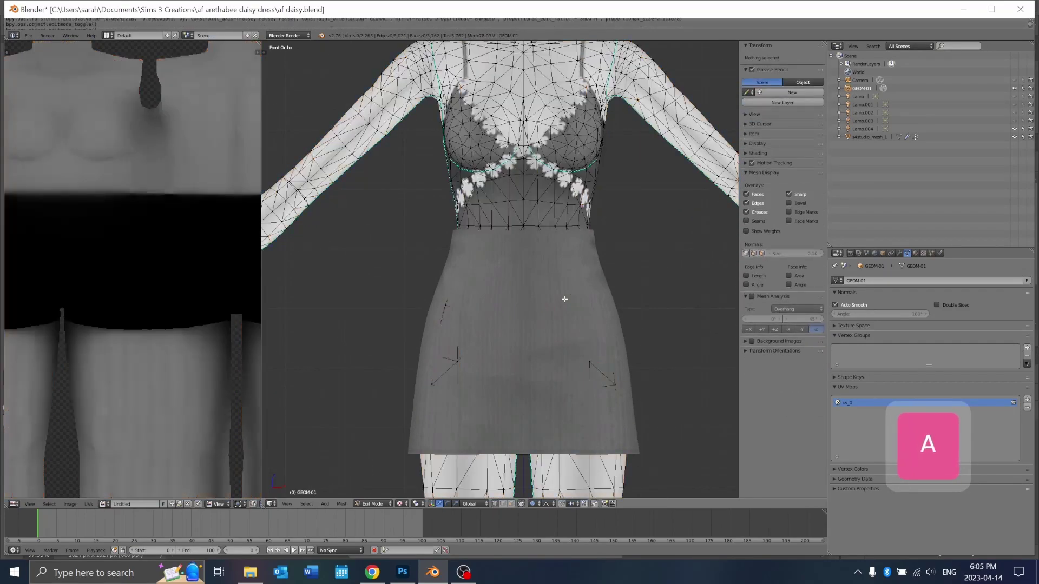
pyautogui.click(522, 504)
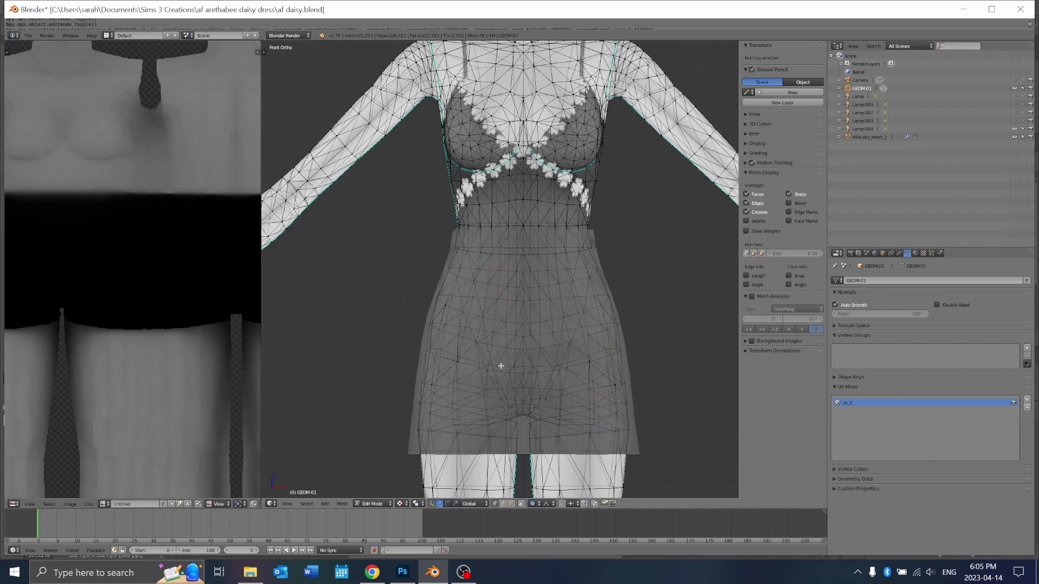
# Box-select the body geometry hidden beneath the skirt, from just below the waist to the upper thighs, and delete it
pyautogui.press('a')
pyautogui.press('b')
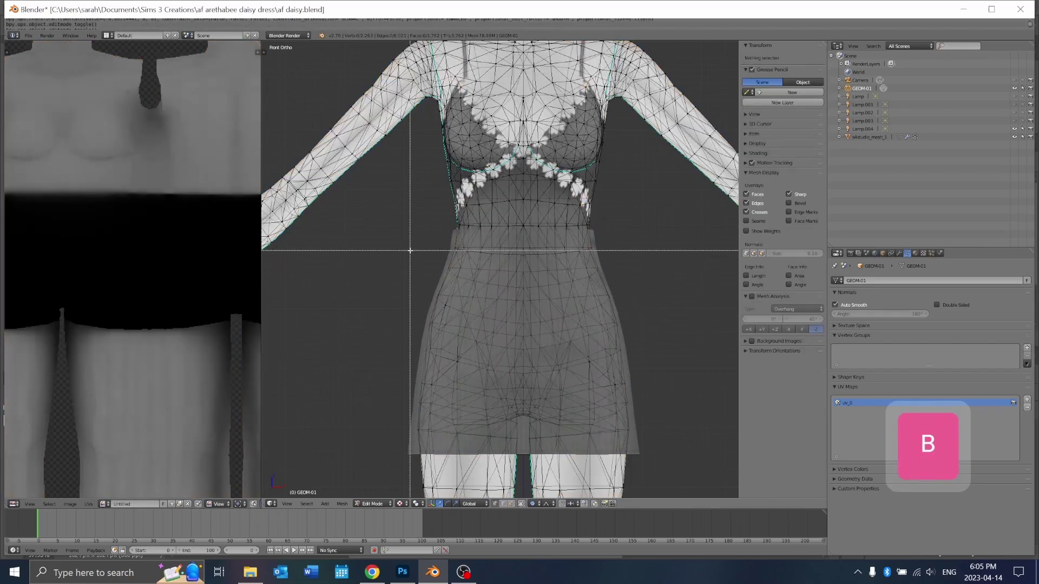
pyautogui.moveTo(411, 244); pyautogui.dragTo(656, 426)
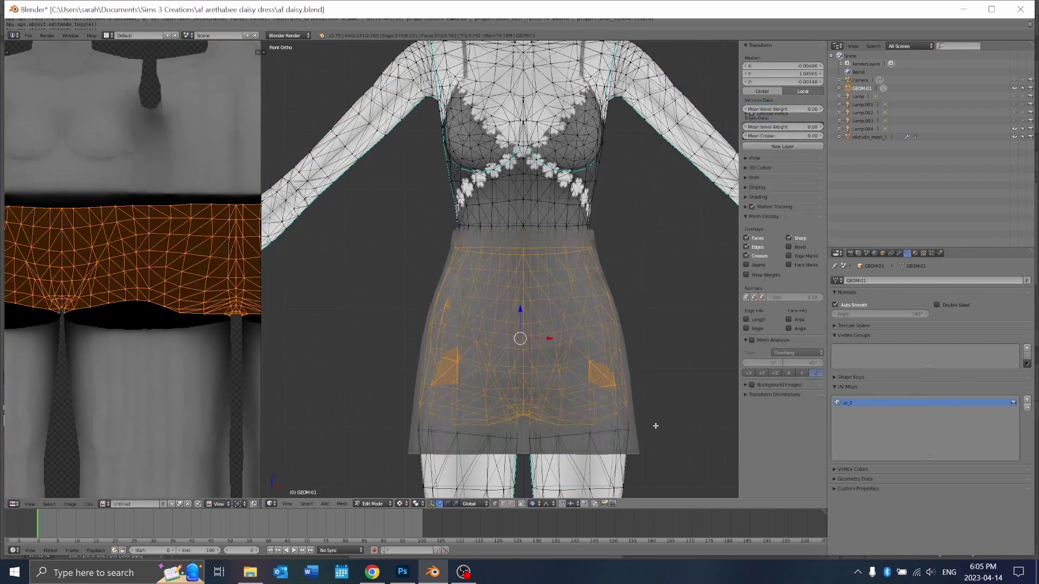
pyautogui.press('Delete')
pyautogui.click(652, 424)
pyautogui.scroll(2, 577, 398)
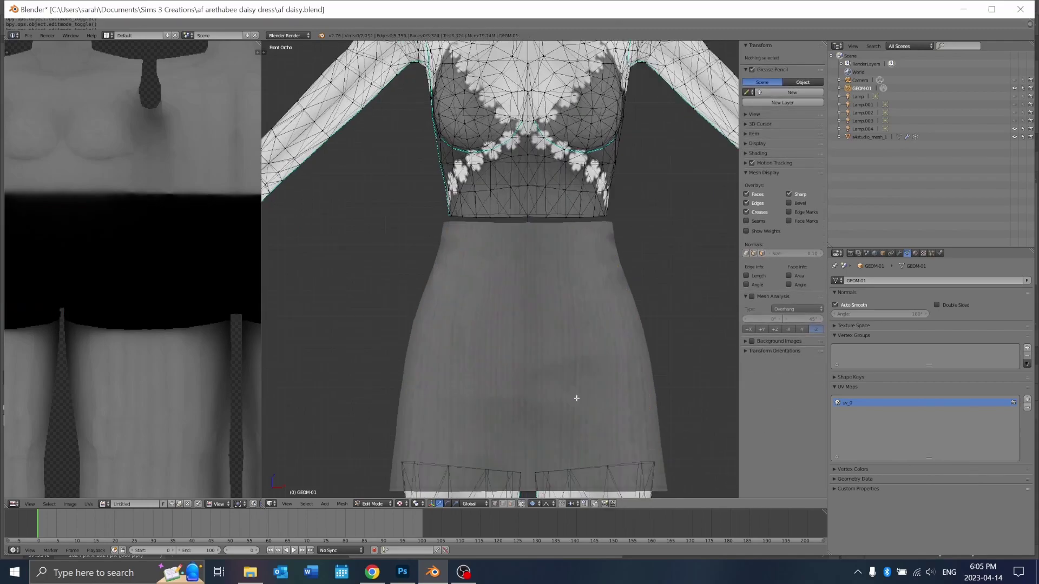
# Return to Object Mode, select the skirt mesh and examine the waist gap between bodice and skirt from front and side
pyautogui.scroll(1, 577, 398)
pyautogui.keyDown('shift'); pyautogui.moveTo(519, 241); pyautogui.dragTo(520, 256, button='middle'); pyautogui.keyUp('shift')
pyautogui.press('Tab')
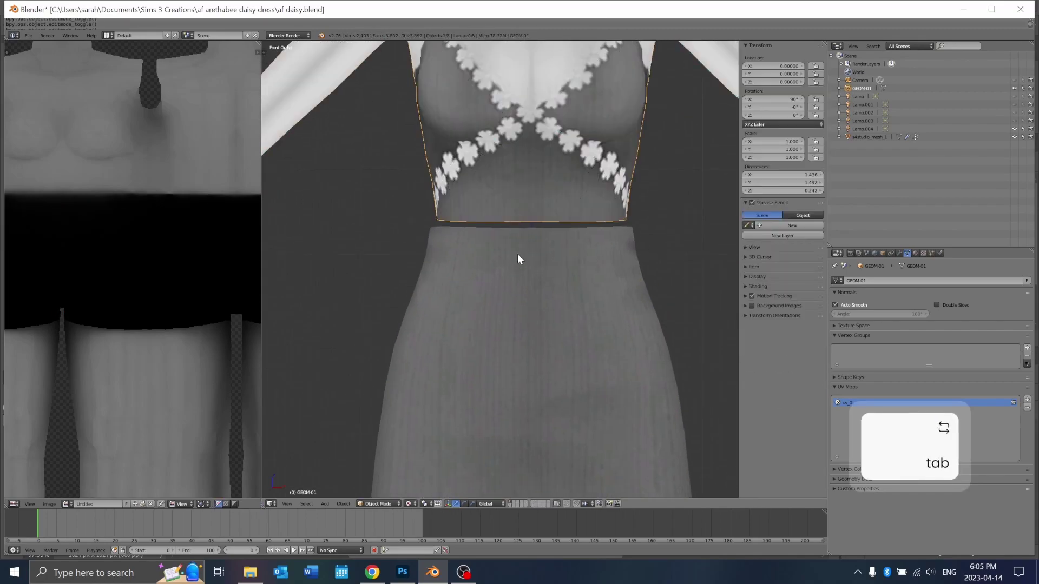
pyautogui.rightClick(518, 254)
pyautogui.scroll(1, 518, 255)
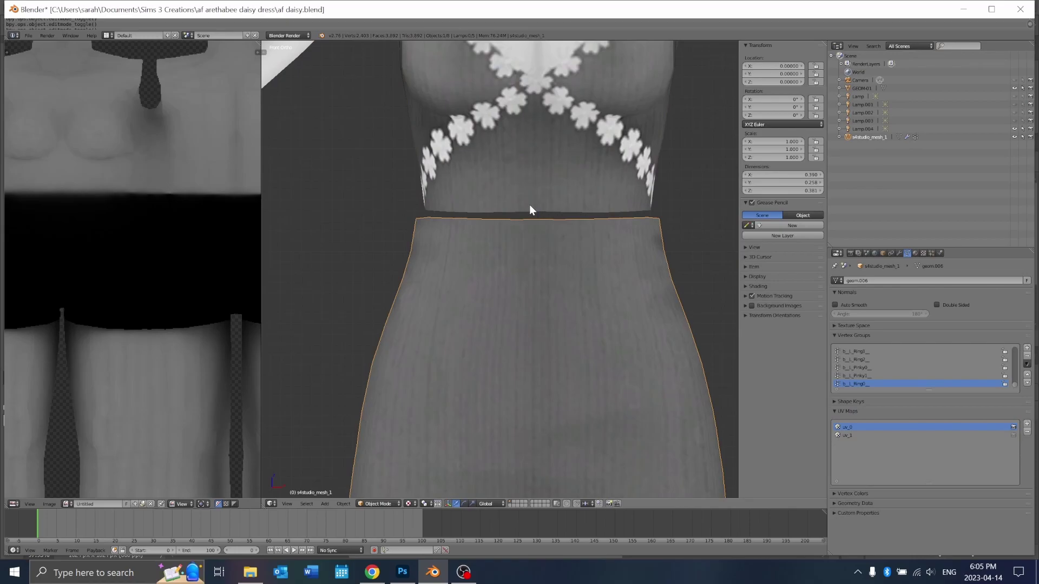
pyautogui.moveTo(530, 204); pyautogui.dragTo(635, 208, button='middle')
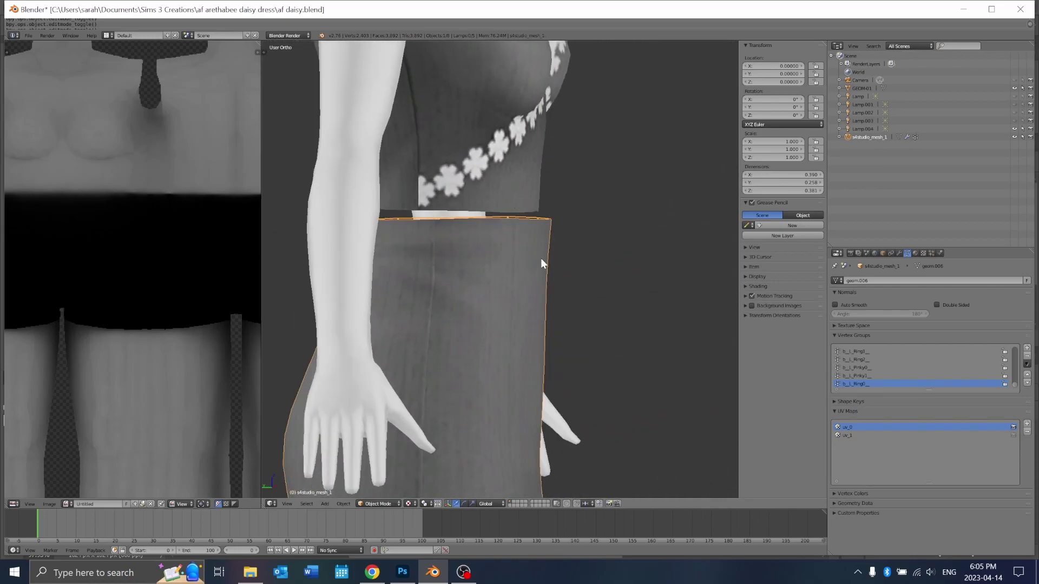
pyautogui.moveTo(541, 260); pyautogui.dragTo(495, 262, button='middle')
# Select the body mesh GEOM-01 together with the skirt, keeping s4studio_mesh_1 active, and join them into one mesh
pyautogui.press('1')
pyautogui.scroll(-2, 544, 290)
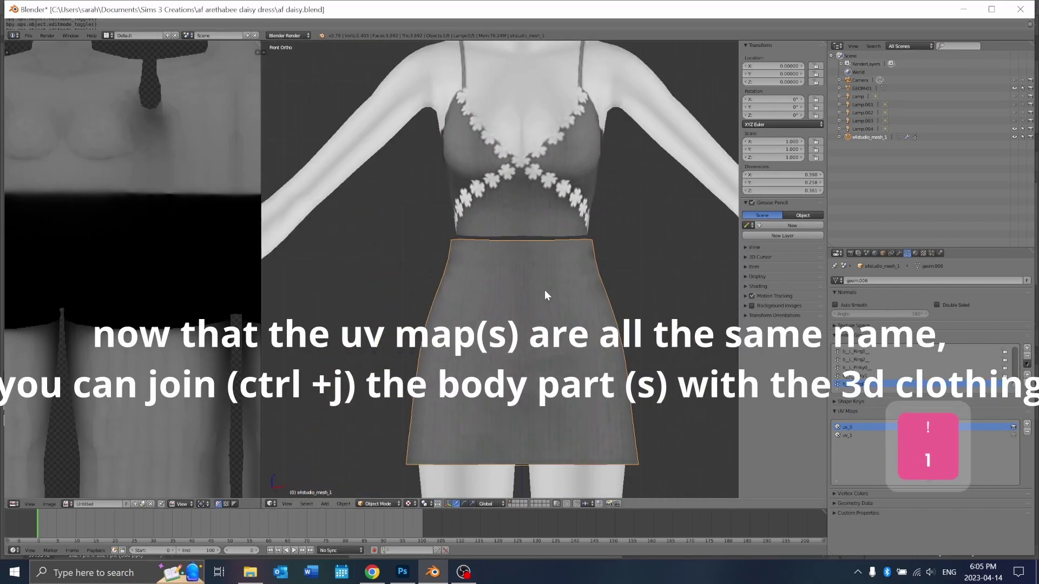
pyautogui.keyDown('shift'); pyautogui.moveTo(544, 290); pyautogui.dragTo(546, 346, button='middle'); pyautogui.keyUp('shift')
pyautogui.moveTo(594, 270); pyautogui.dragTo(590, 270, button='middle')
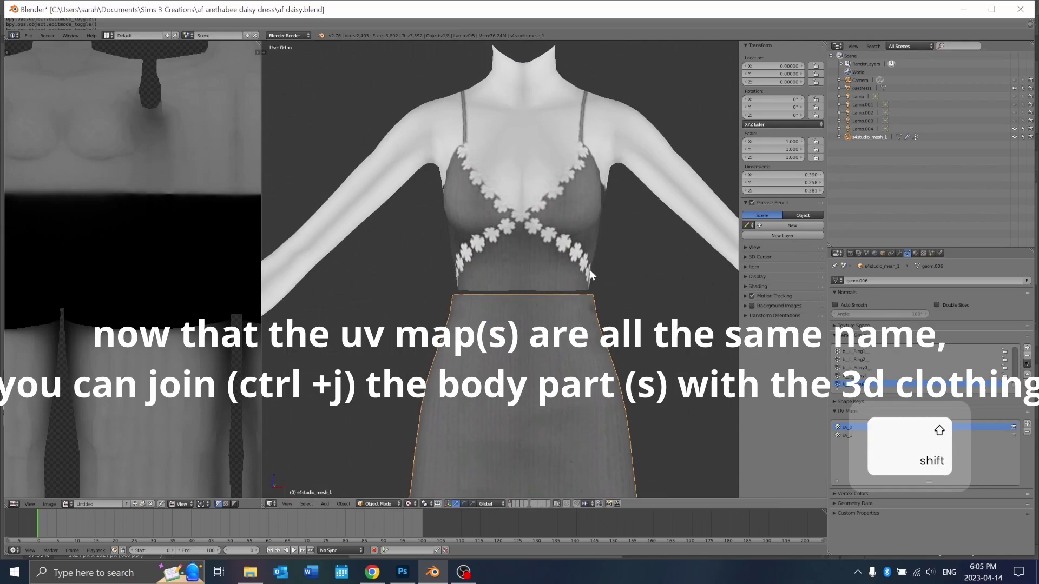
pyautogui.keyDown('shift'); pyautogui.click(860, 87); pyautogui.keyUp('shift')
pyautogui.keyDown('shift'); pyautogui.click(867, 136); pyautogui.keyUp('shift')
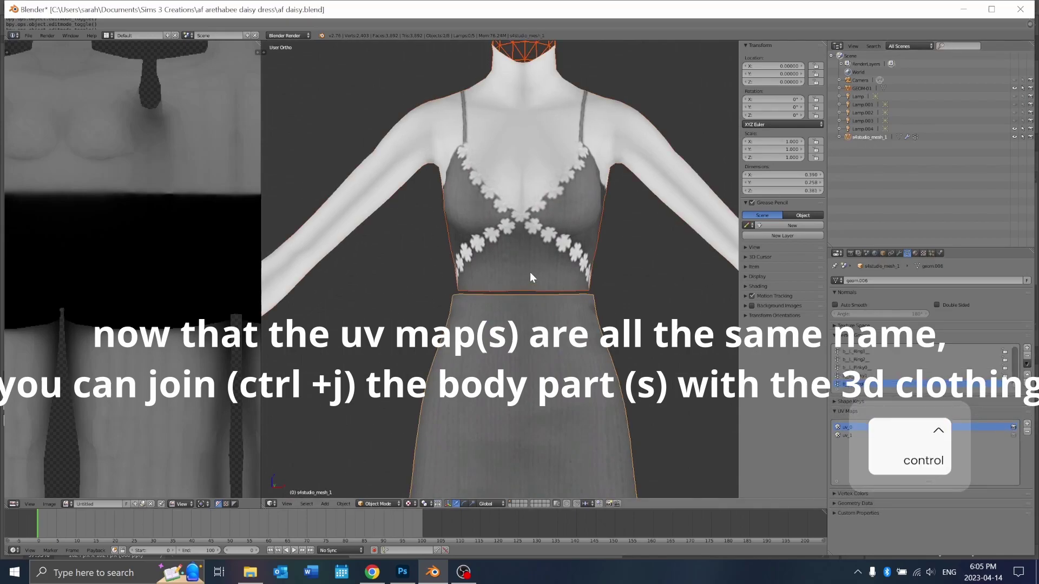
pyautogui.hotkey('ctrl', 'j')
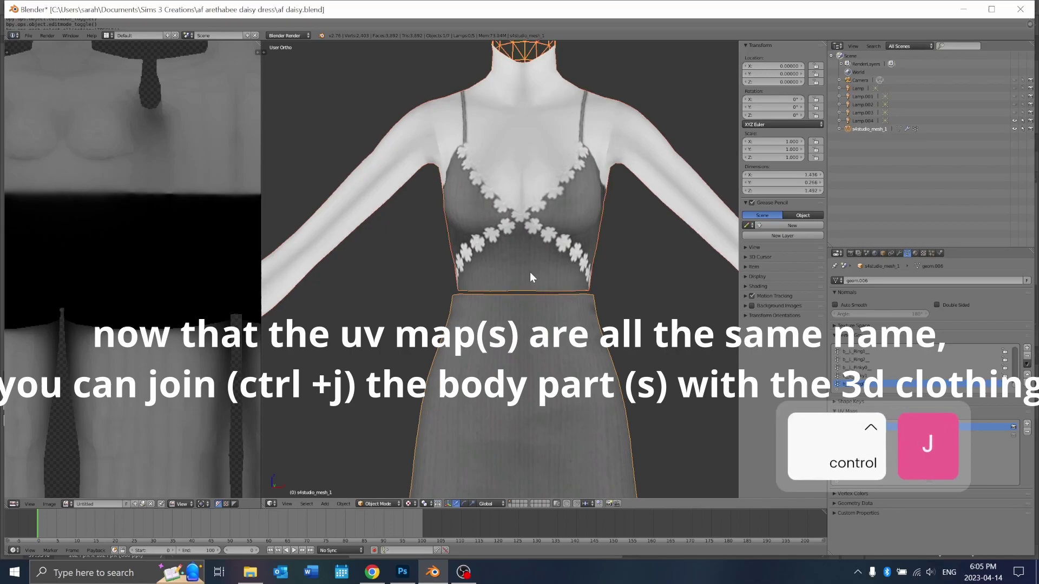
# Inspect the joined mesh's wireframe around the side of the waist, comparing the bodice and skirt edges in Edit Mode
pyautogui.press('Tab')
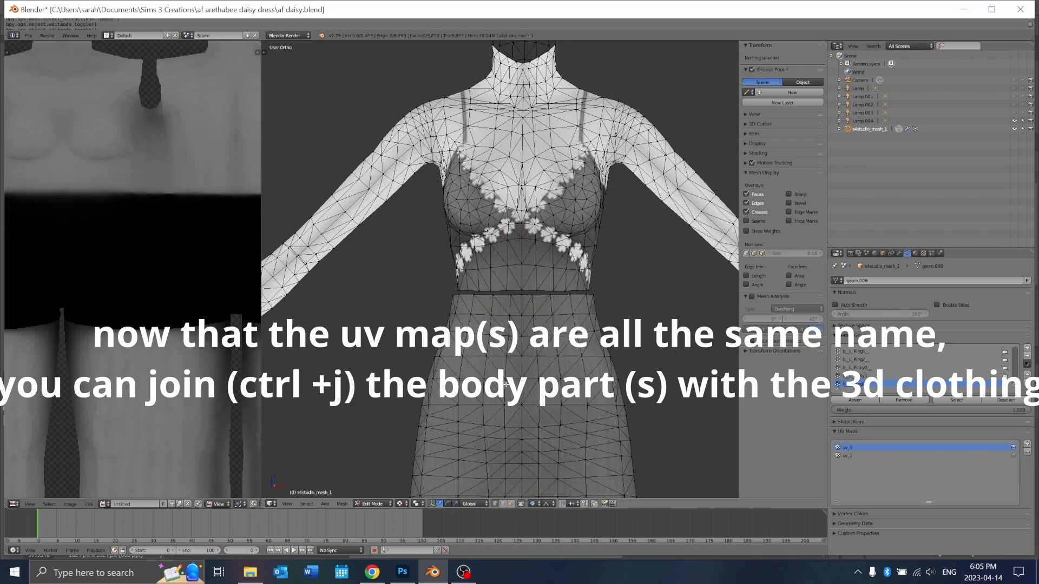
pyautogui.scroll(8, 466, 308)
pyautogui.keyDown('shift'); pyautogui.moveTo(465, 308); pyautogui.dragTo(437, 256, button='middle'); pyautogui.keyUp('shift')
pyautogui.rightClick(505, 259)
pyautogui.scroll(-5, 506, 260)
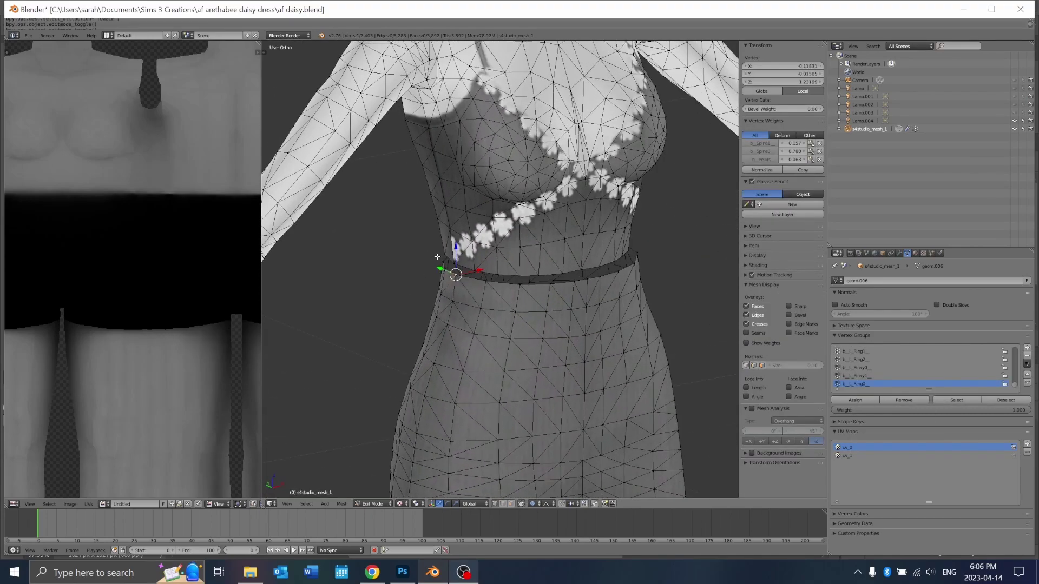
pyautogui.press('Tab')
pyautogui.press('a')
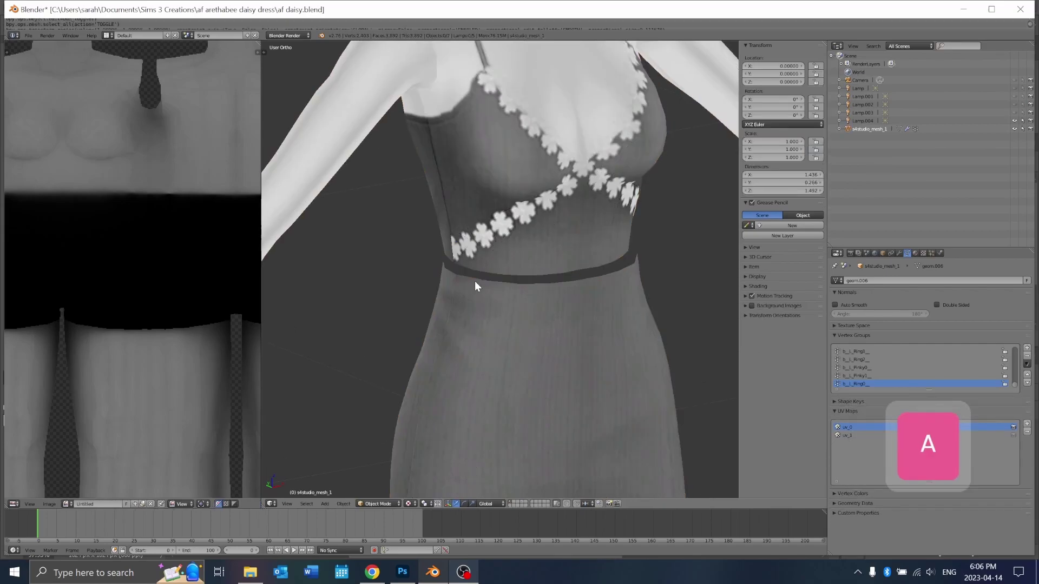
# Select the entire joined mesh in Edit Mode to display its full UV layout, and widen the UV editor
pyautogui.press('Tab')
pyautogui.press('a')
pyautogui.press('a')
pyautogui.scroll(-4, 174, 286)
pyautogui.scroll(5, 174, 285)
pyautogui.scroll(2, 125, 267)
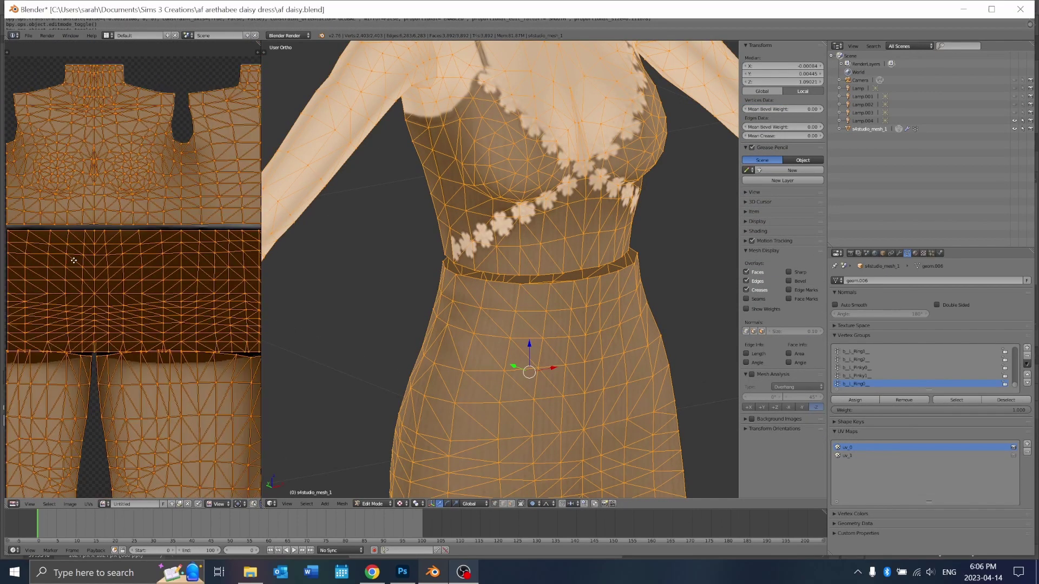
pyautogui.moveTo(469, 276); pyautogui.dragTo(503, 268, button='middle')
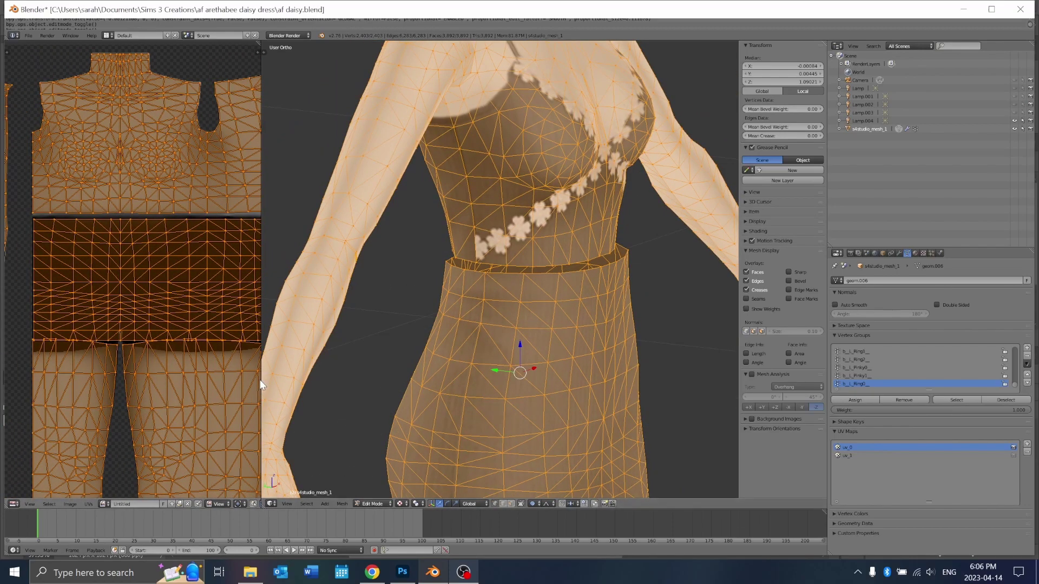
pyautogui.moveTo(261, 385); pyautogui.dragTo(404, 383)
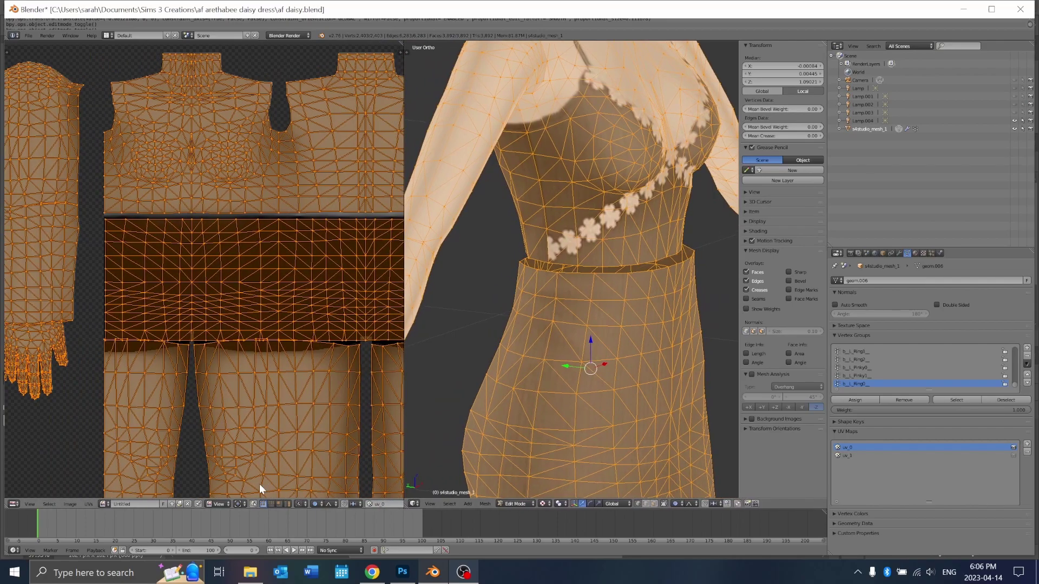
# Clear the selection, select the skirt's side waist vertex and locate it in the UV layout
pyautogui.press('a')
pyautogui.scroll(5, 508, 280)
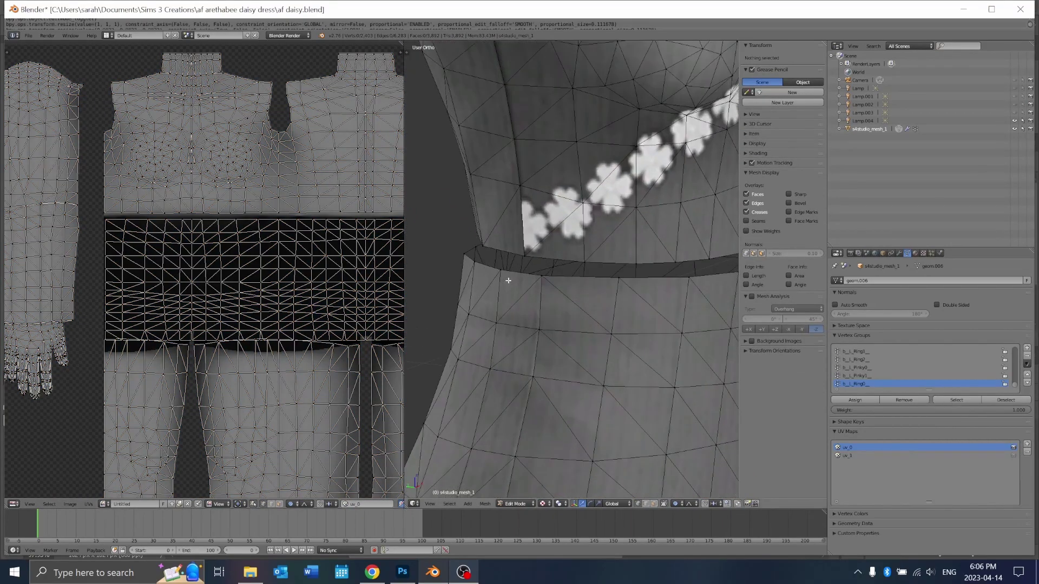
pyautogui.moveTo(508, 280); pyautogui.dragTo(549, 271, button='middle')
pyautogui.rightClick(605, 256)
pyautogui.scroll(-4, 170, 278)
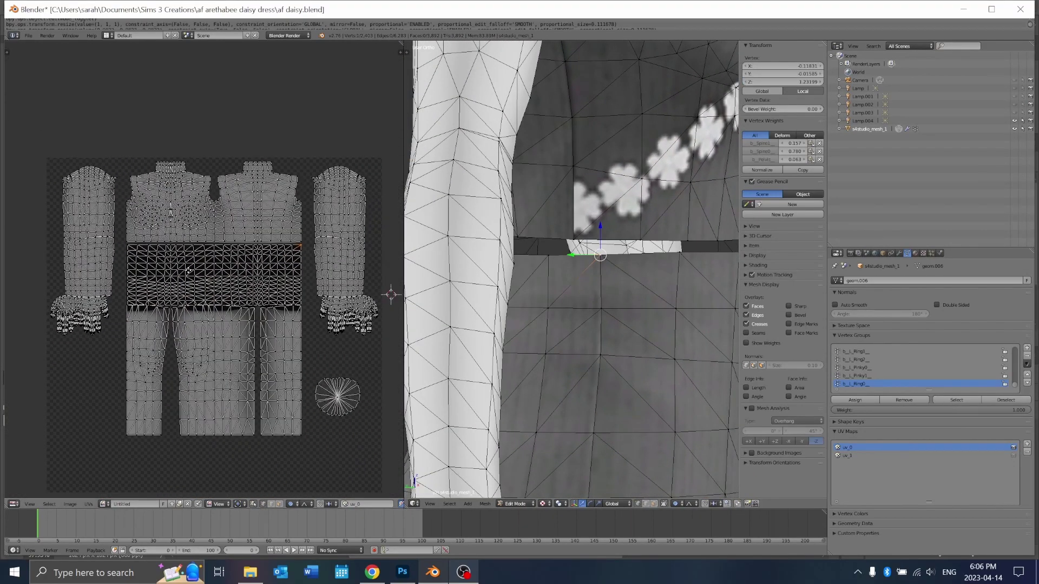
pyautogui.scroll(7, 206, 273)
pyautogui.scroll(-4, 360, 220)
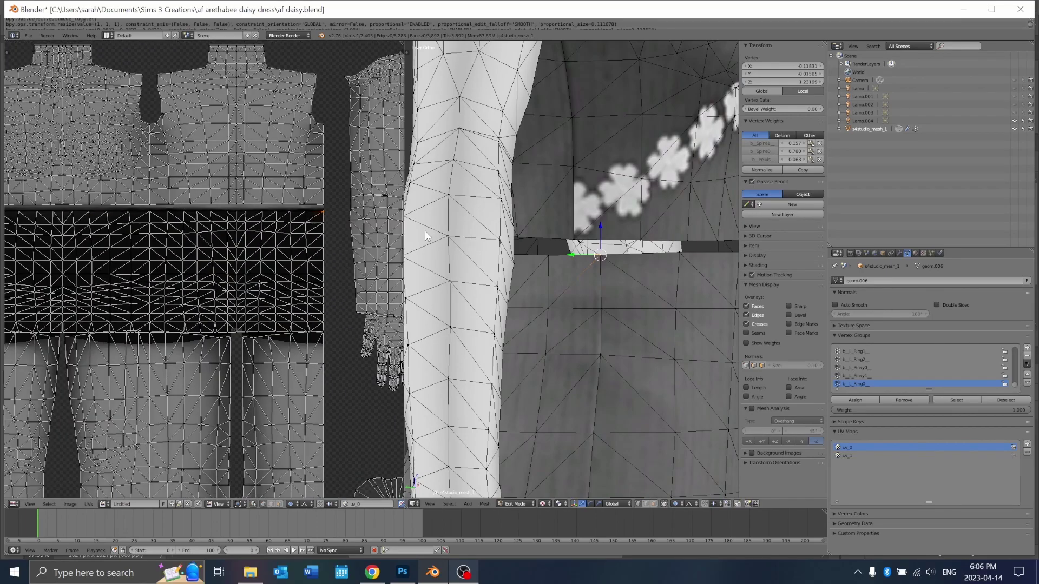
pyautogui.scroll(-1, 111, 225)
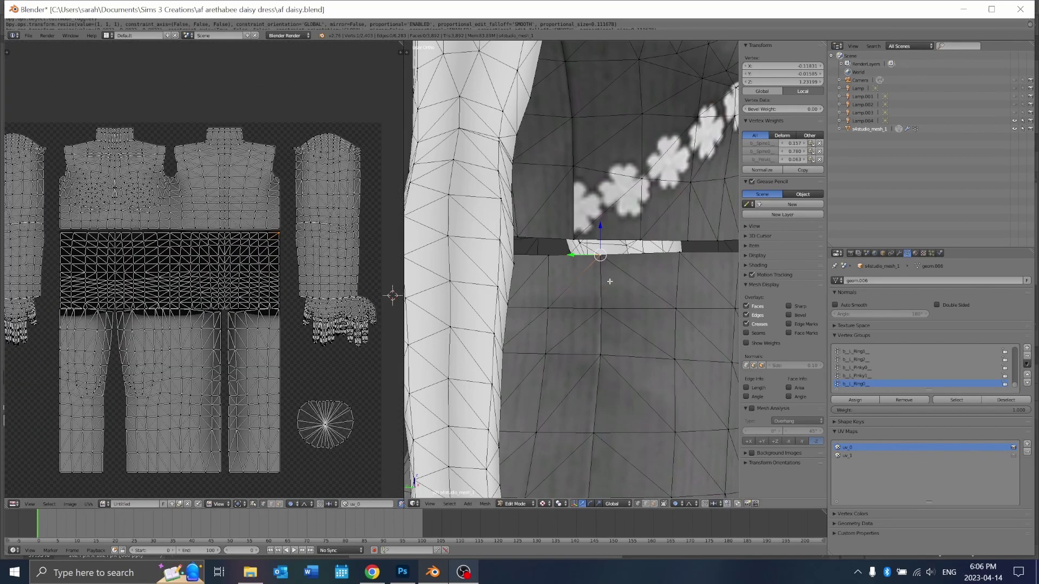
# Select the opposite upper corner of the skirt's UV island, try moving the waist vertex with proportional editing, and undo the move
pyautogui.rightClick(61, 234)
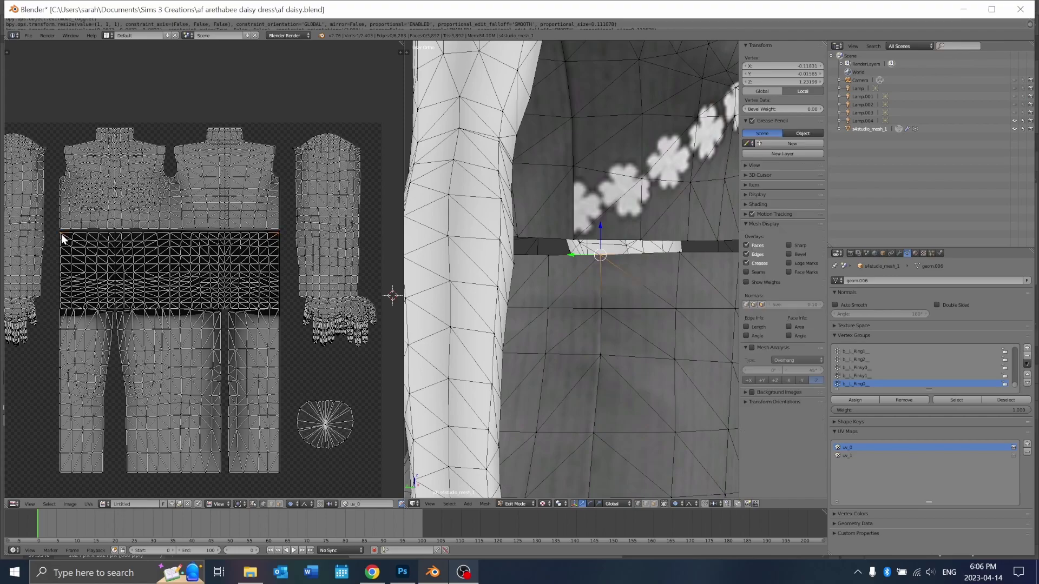
pyautogui.scroll(1, 590, 269)
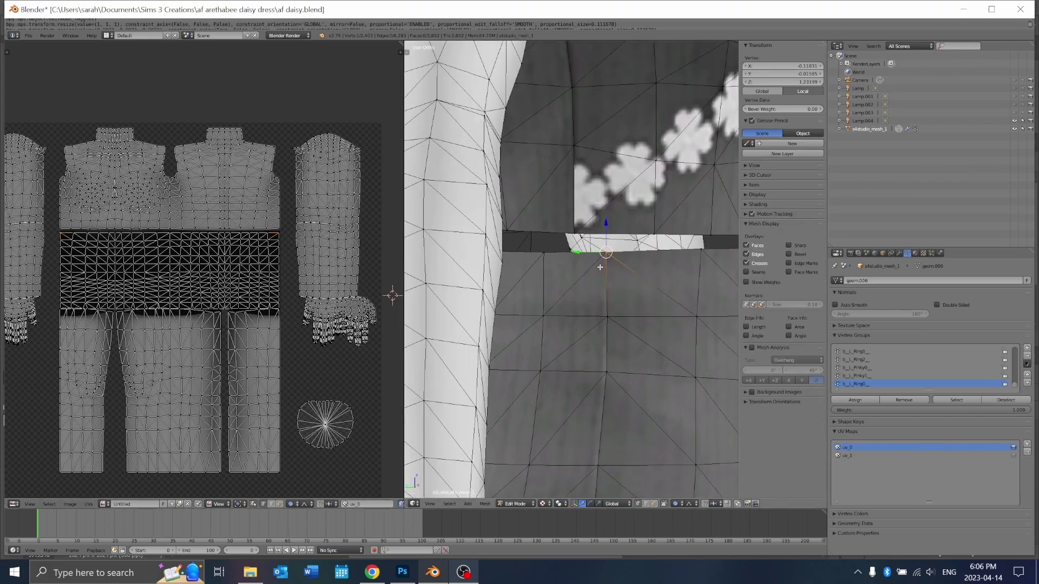
pyautogui.press('g')
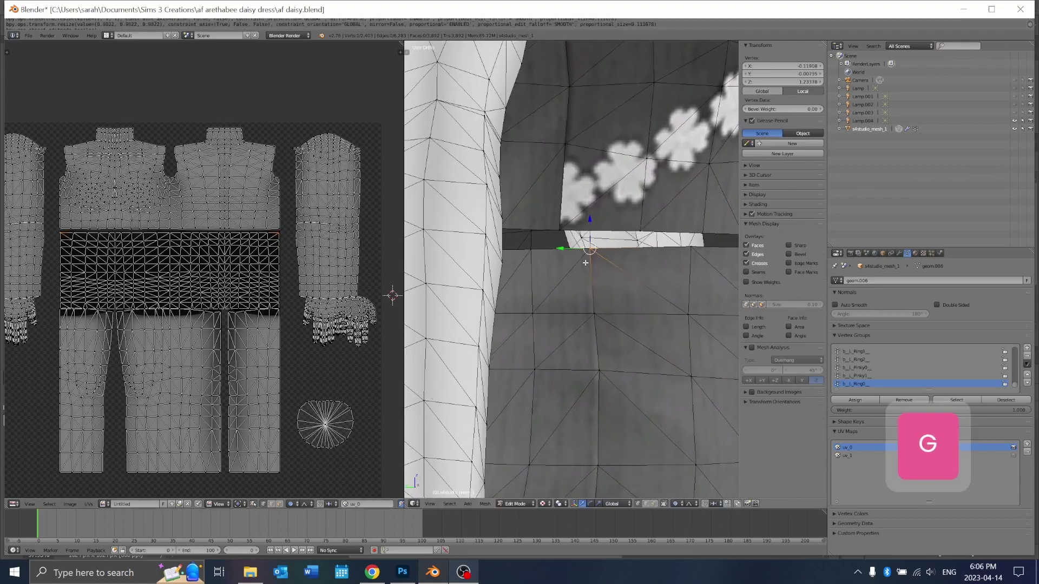
pyautogui.hotkey('ctrl', 'z')
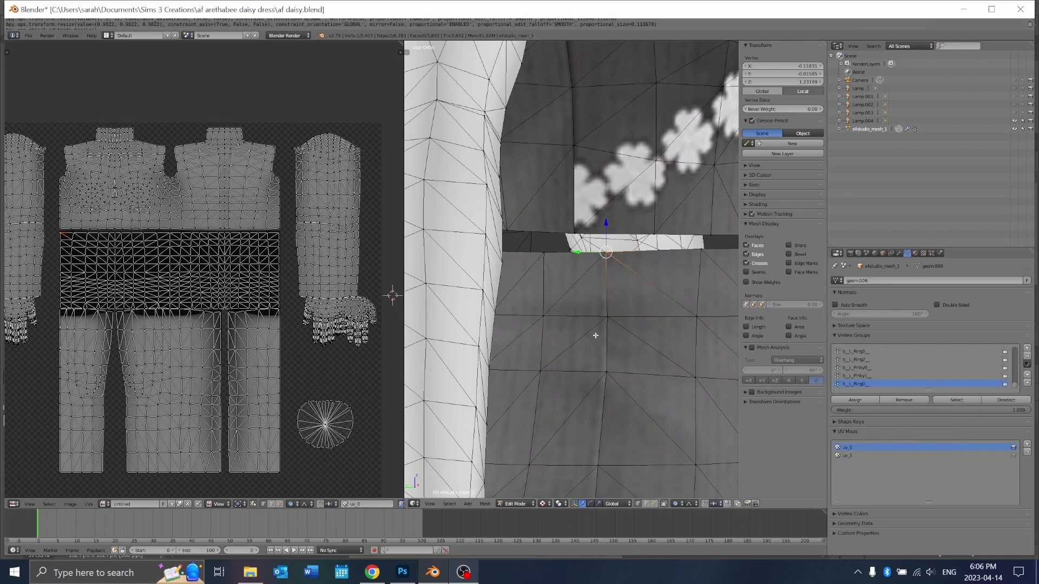
# Disable proportional editing and narrow the UV editor to enlarge the 3D view
pyautogui.click(674, 504)
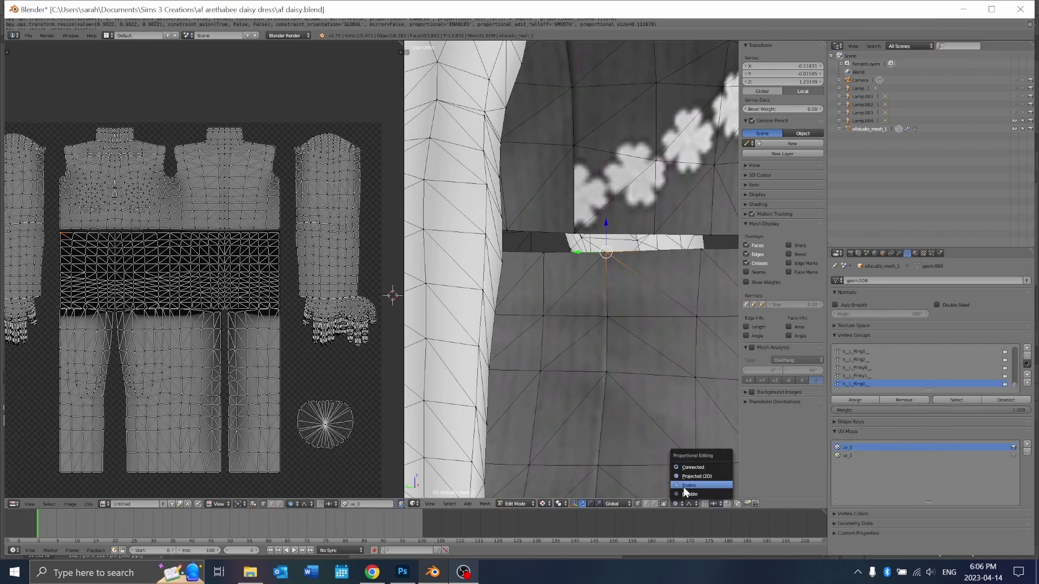
pyautogui.click(684, 493)
pyautogui.click(693, 493)
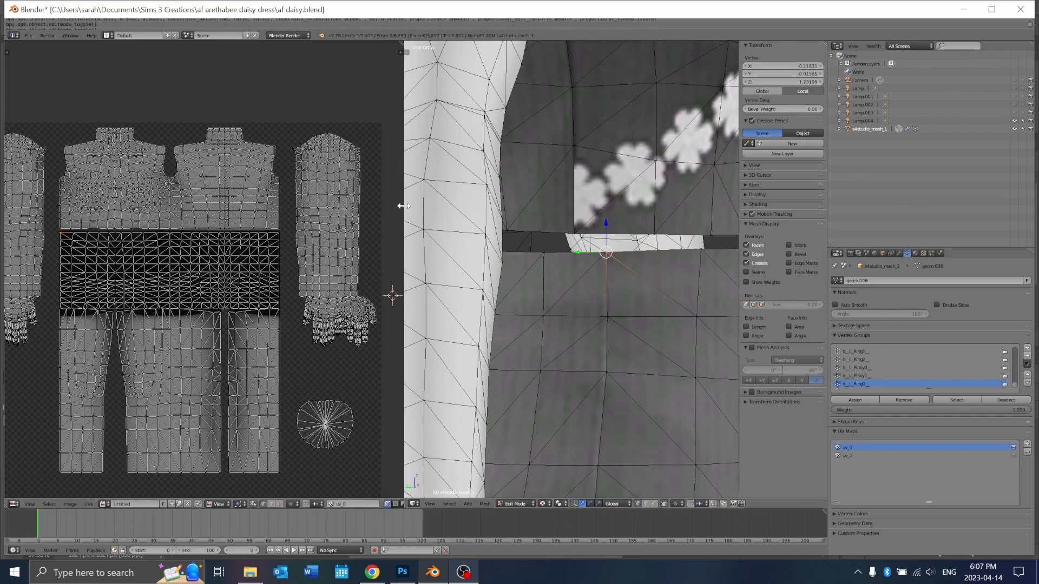
pyautogui.moveTo(404, 206); pyautogui.dragTo(275, 212)
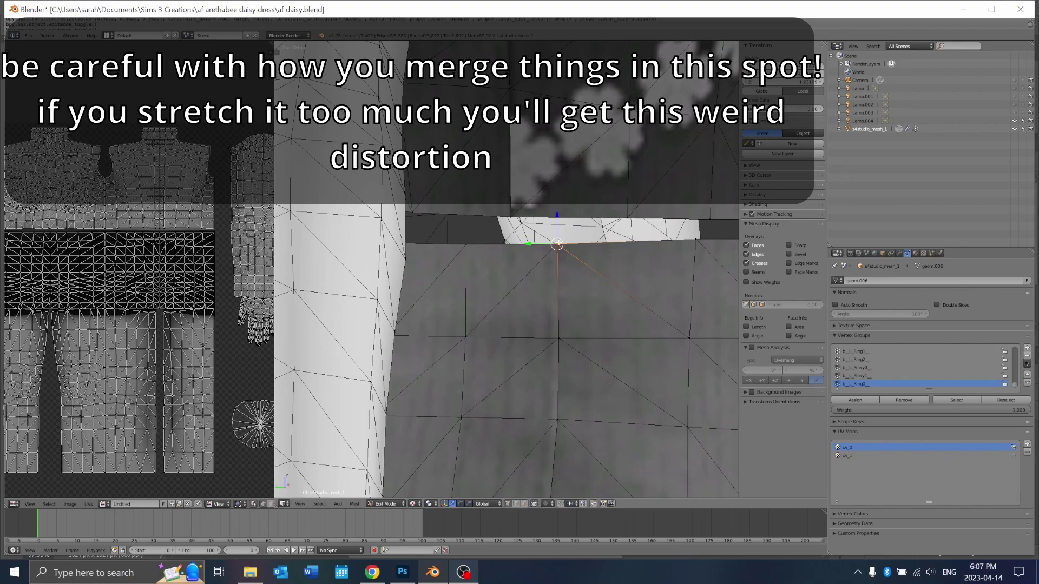
# Try moving the skirt's side waist vertex up toward the bodice without proportional editing, and undo the move
pyautogui.press('g')
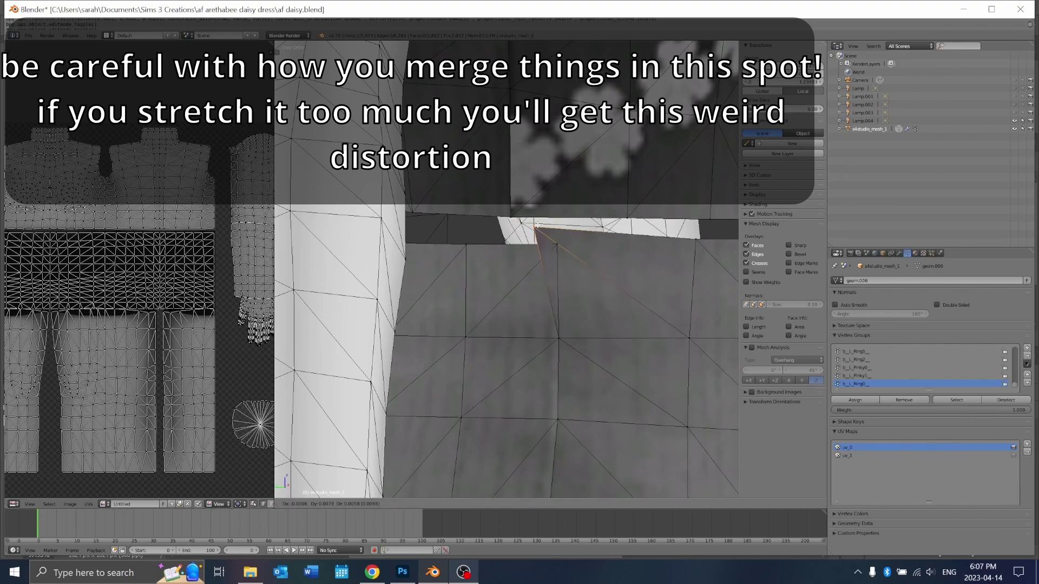
pyautogui.click(537, 225)
pyautogui.hotkey('ctrl', 'z')
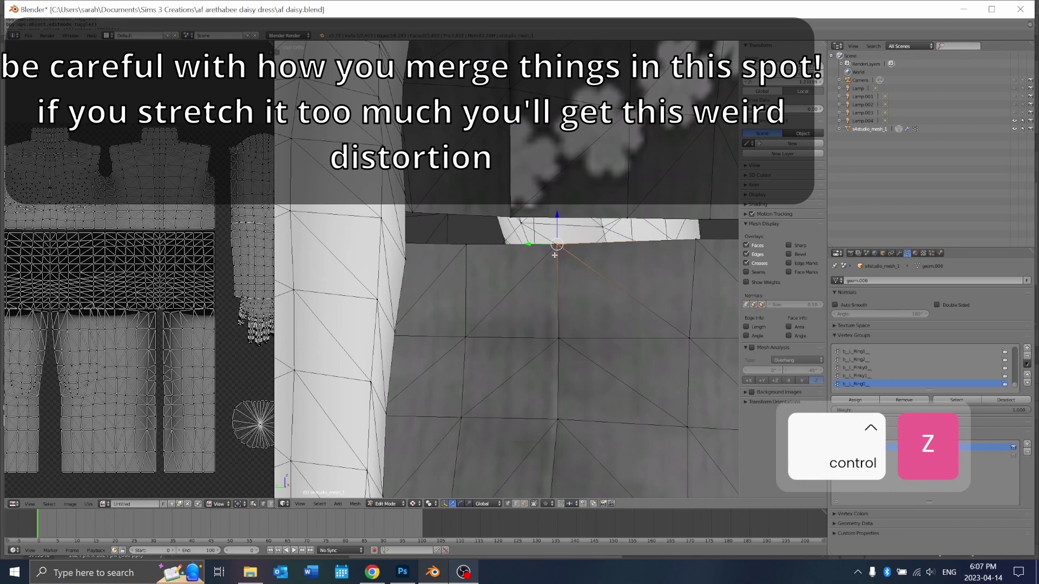
# Select one of the coincident vertices at the skirt's side waist seam and move it slightly toward the back, apart from its twin
pyautogui.scroll(3, 568, 243)
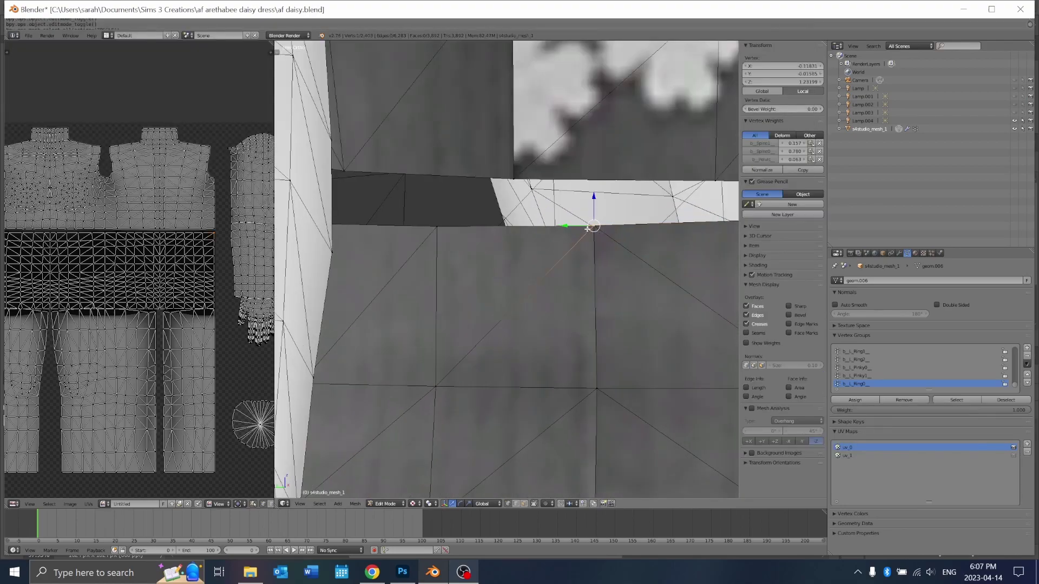
pyautogui.keyDown('shift'); pyautogui.rightClick(595, 229); pyautogui.keyUp('shift')
pyautogui.keyDown('shift'); pyautogui.rightClick(596, 229); pyautogui.keyUp('shift')
pyautogui.press('g')
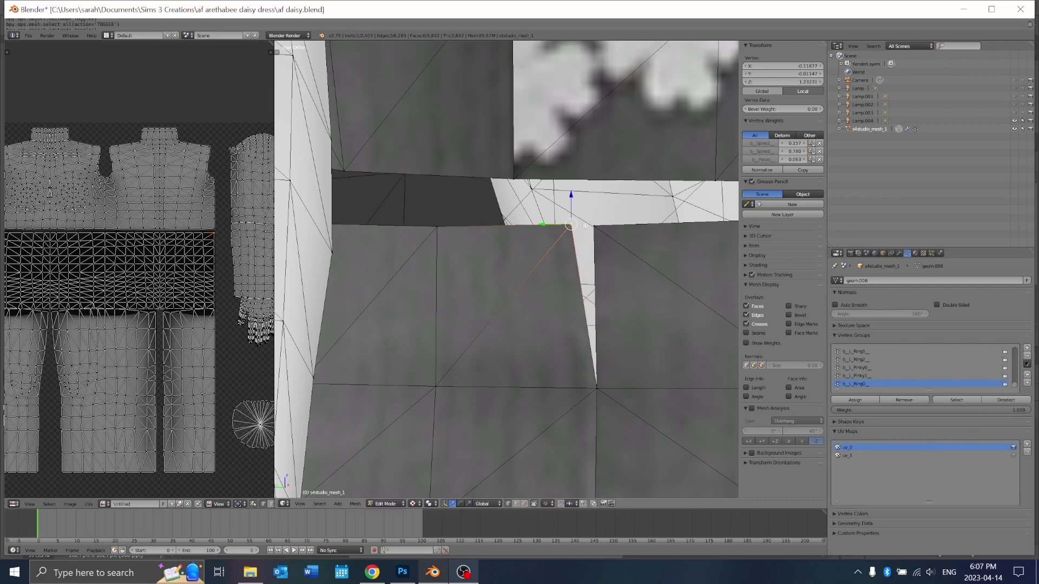
# Add the other skirt seam vertex and the bodice's lower side vertices to the selection and merge them at the first vertex
pyautogui.press('shift')
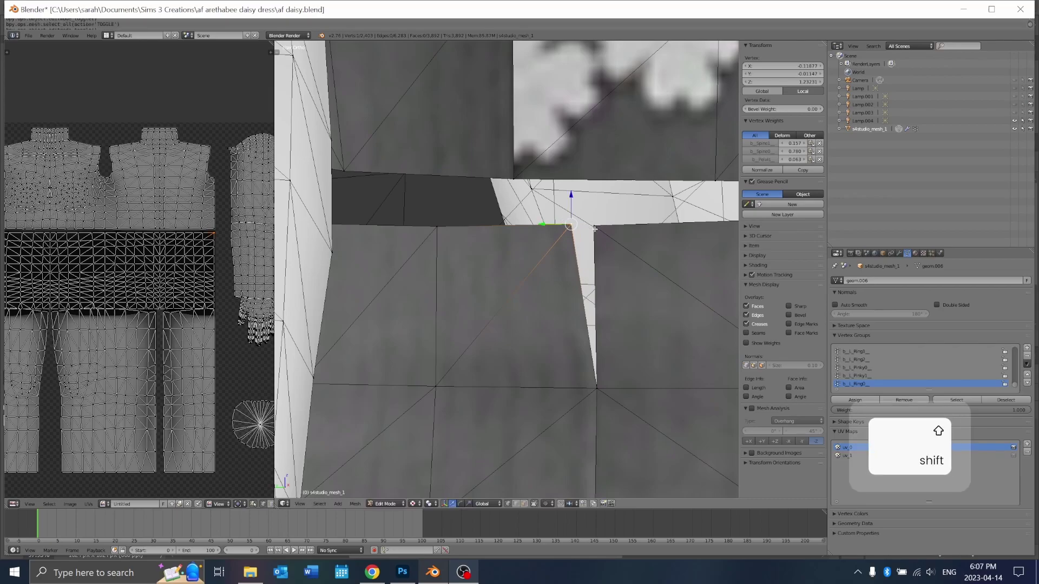
pyautogui.keyDown('shift'); pyautogui.rightClick(517, 177); pyautogui.keyUp('shift')
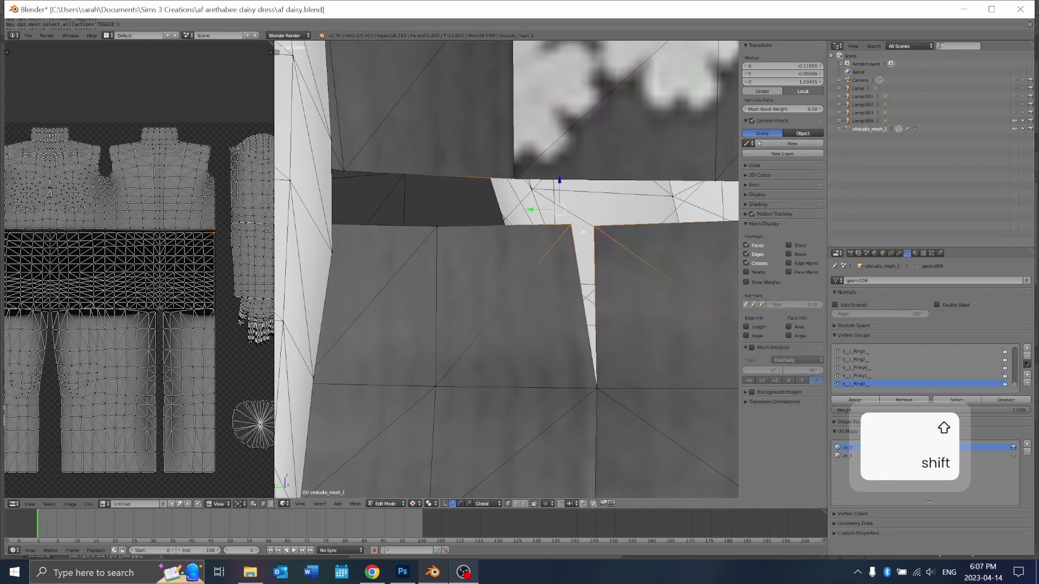
pyautogui.hotkey('alt', 'm')
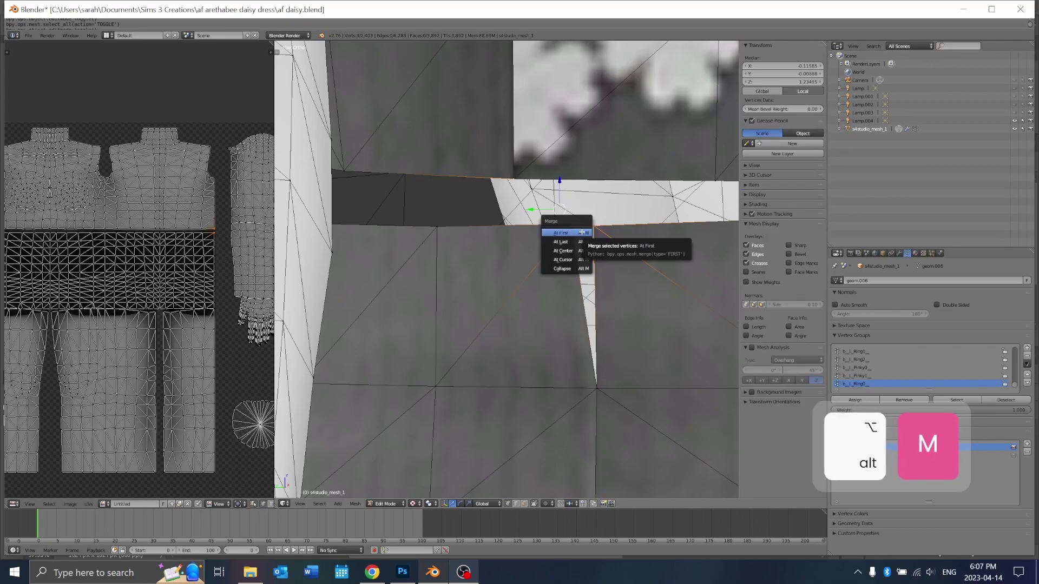
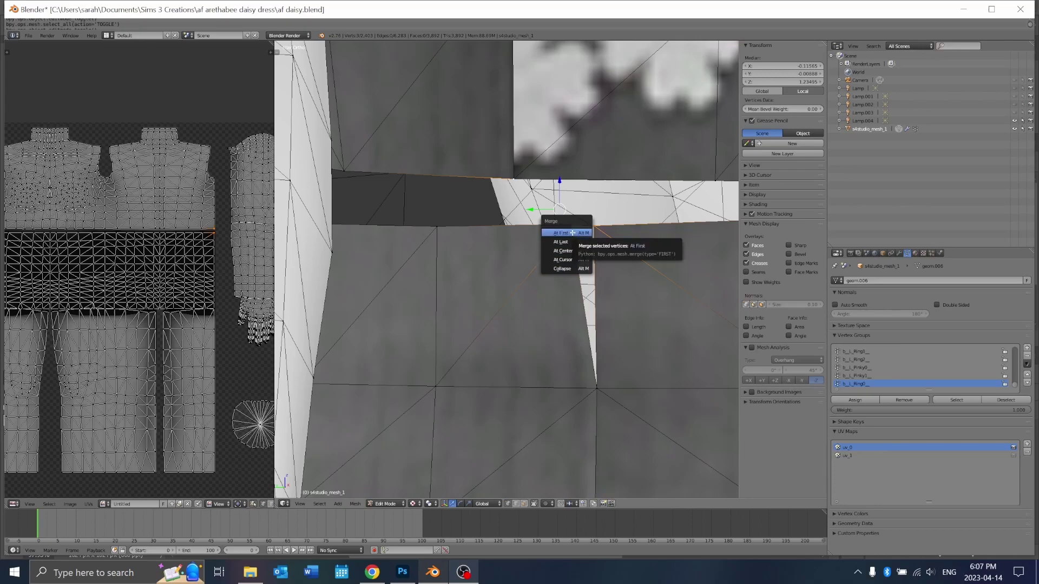
pyautogui.click(566, 233)
pyautogui.scroll(-5, 509, 197)
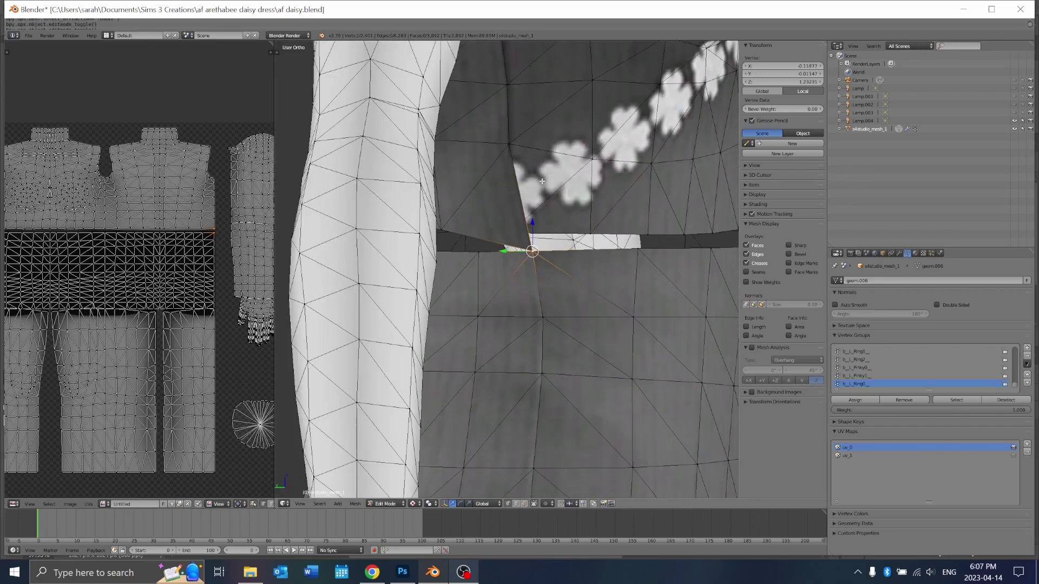
pyautogui.scroll(-5, 490, 142)
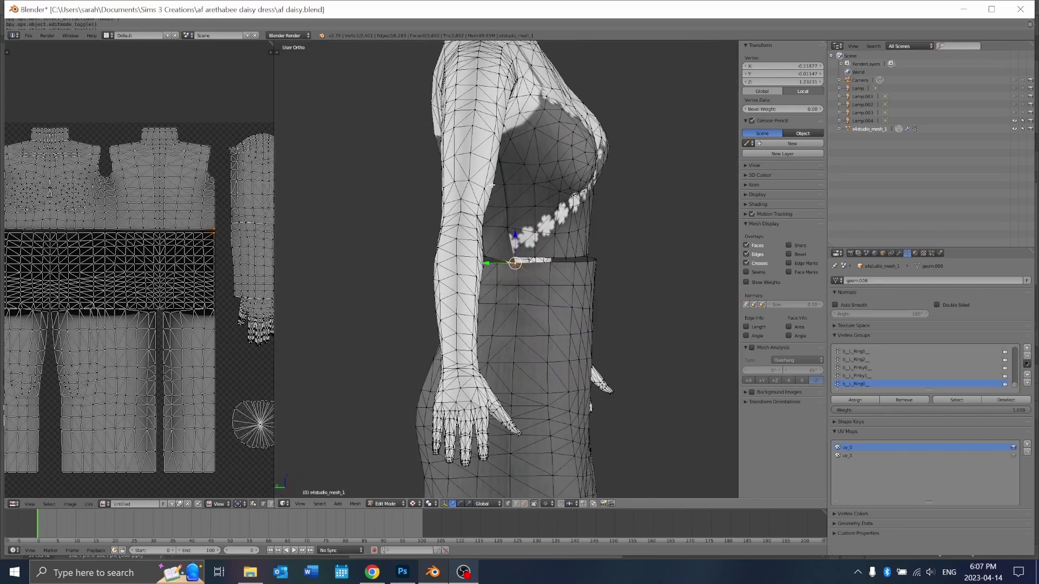
pyautogui.scroll(6, 492, 185)
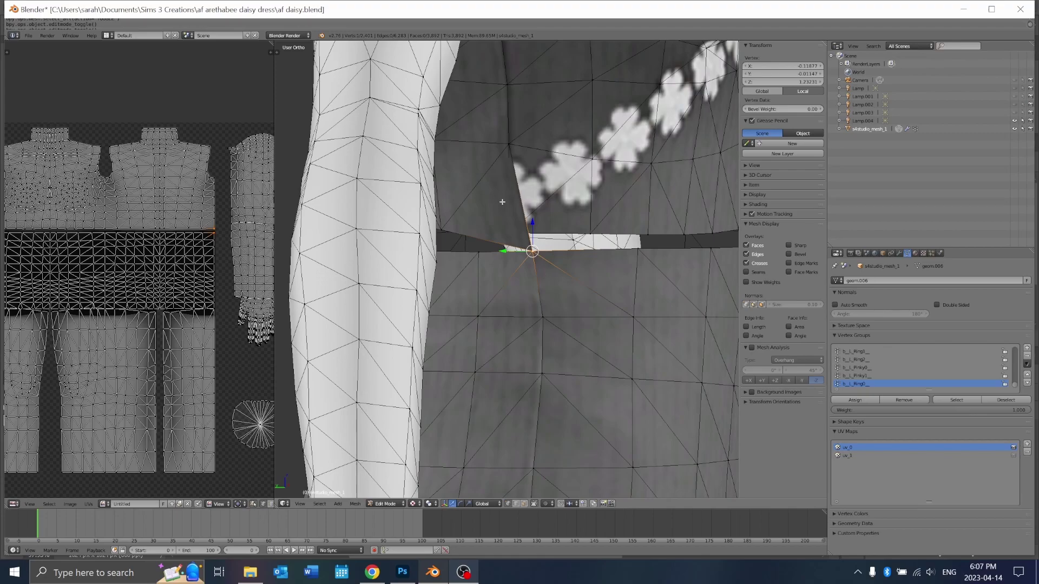
# Undo the merge at the first vertex and merge the selected side seam waist vertices at the last one
pyautogui.hotkey('ctrl', 'z')
pyautogui.hotkey('alt', 'm')
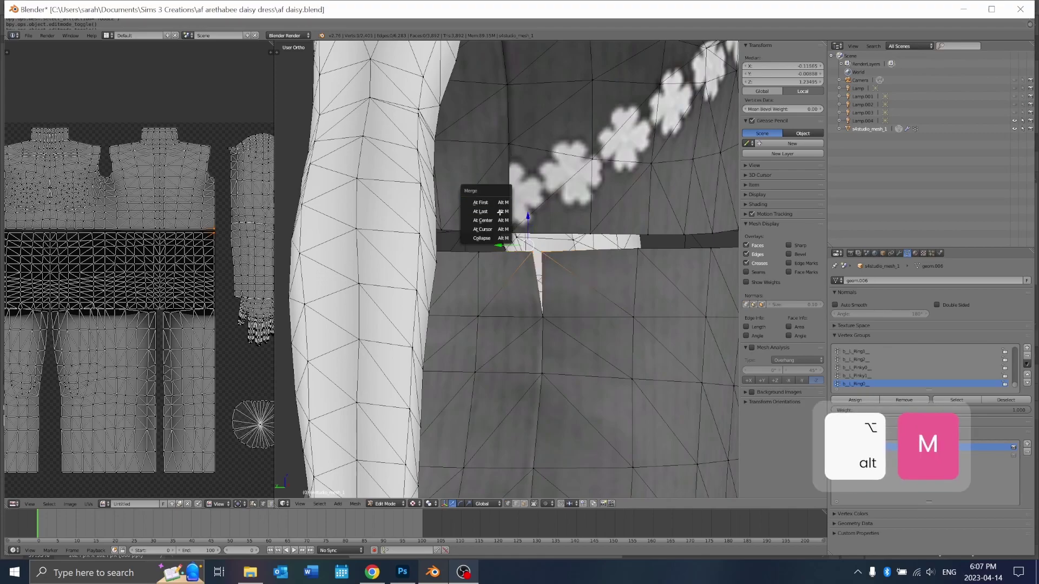
pyautogui.click(499, 212)
# Merge the skirt waist vertex just in front of the side seam into the nearest bodice vertex, using At Last
pyautogui.scroll(2, 531, 248)
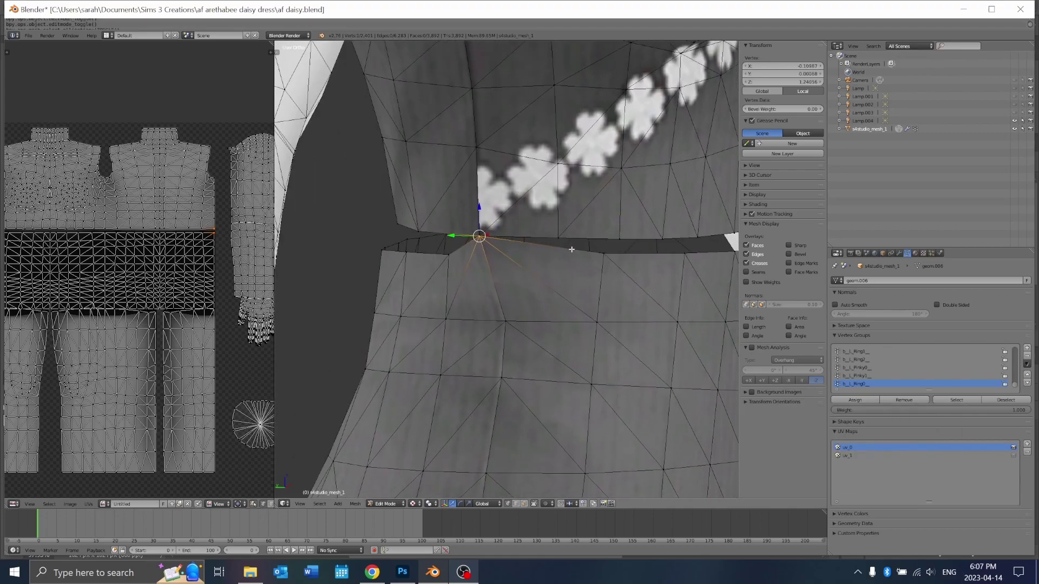
pyautogui.scroll(-4, 571, 249)
pyautogui.scroll(2, 566, 268)
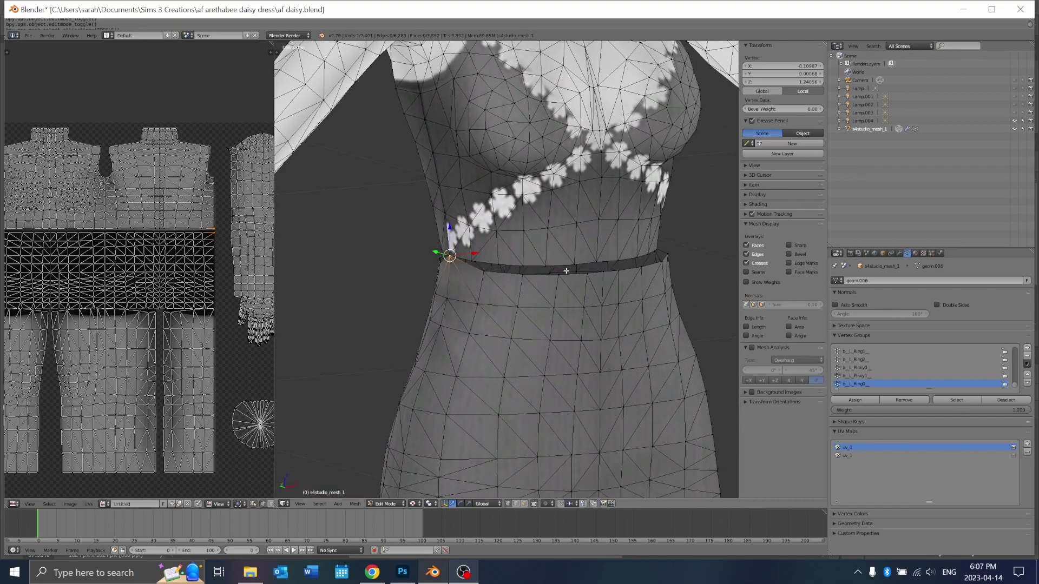
pyautogui.moveTo(566, 270); pyautogui.dragTo(681, 244, button='middle')
pyautogui.scroll(5, 598, 294)
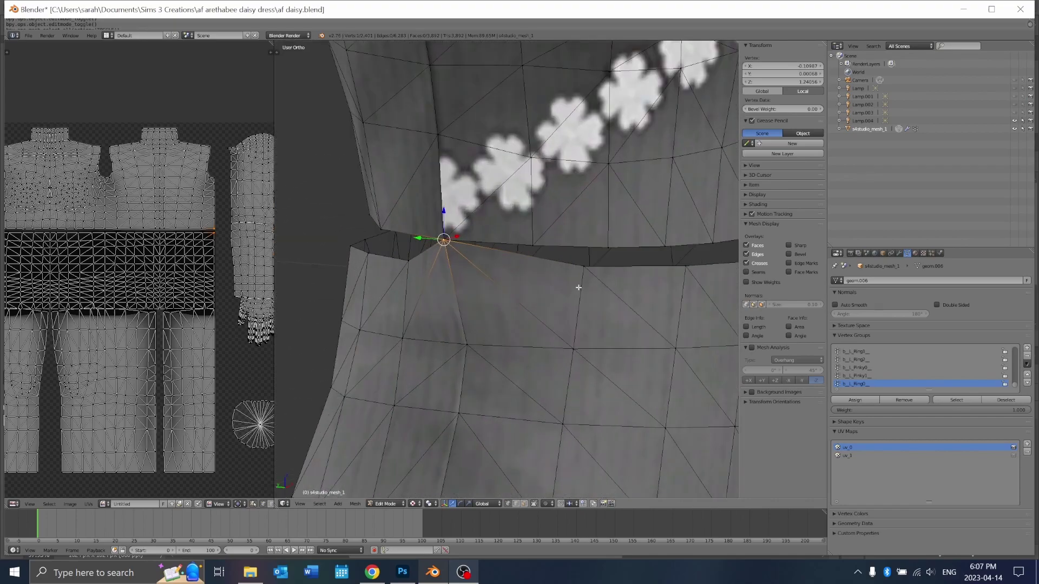
pyautogui.rightClick(582, 268)
pyautogui.keyDown('shift'); pyautogui.rightClick(534, 245); pyautogui.keyUp('shift')
pyautogui.hotkey('alt', 'm')
pyautogui.click(535, 238)
# Merge the second skirt waist vertex in front of the side seam into the bodice edge vertex above it, using At Last
pyautogui.rightClick(684, 266)
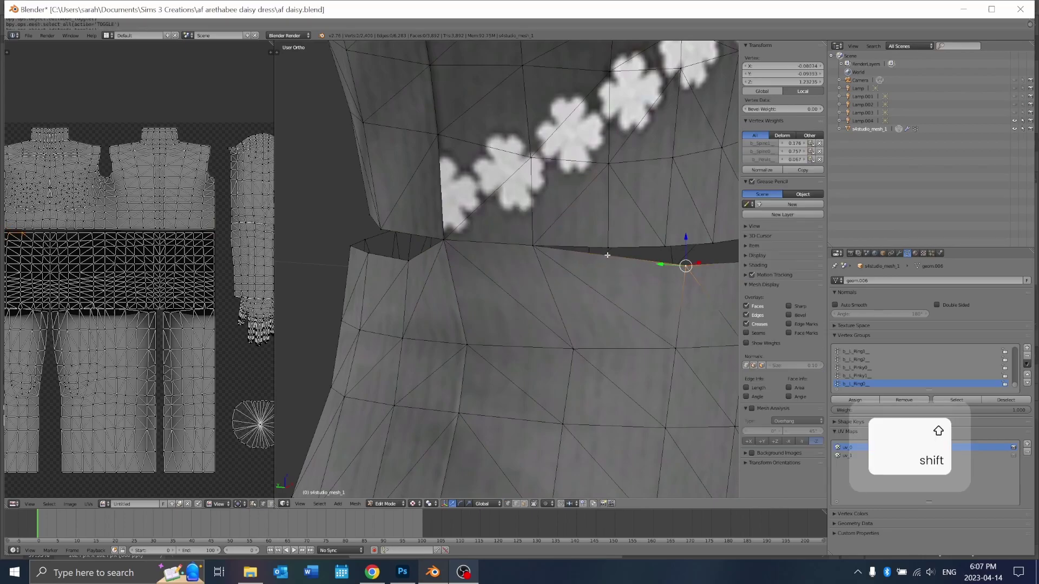
pyautogui.keyDown('shift'); pyautogui.rightClick(608, 251); pyautogui.keyUp('shift')
pyautogui.hotkey('alt', 'm')
pyautogui.click(610, 244)
# Merge the third skirt waist vertex, toward the front of the waist, into the bodice vertex above it, using At Last
pyautogui.moveTo(612, 249); pyautogui.dragTo(528, 259, button='middle')
pyautogui.scroll(-2, 586, 295)
pyautogui.moveTo(480, 308); pyautogui.dragTo(492, 304, button='middle')
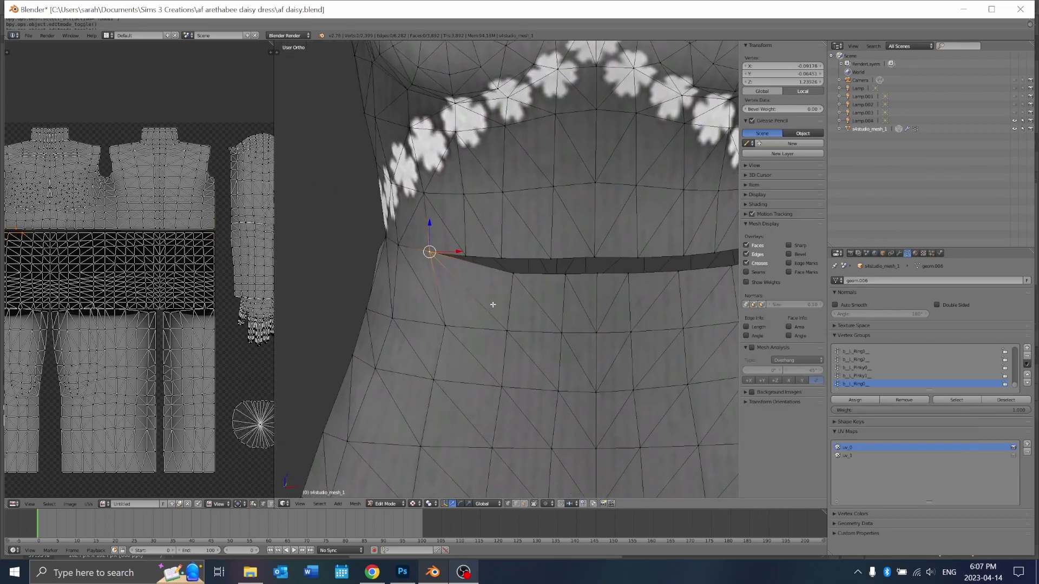
pyautogui.rightClick(511, 272)
pyautogui.keyDown('shift'); pyautogui.rightClick(501, 259); pyautogui.keyUp('shift')
pyautogui.hotkey('alt', 'm')
pyautogui.click(495, 260)
pyautogui.moveTo(482, 268); pyautogui.dragTo(487, 266, button='middle')
pyautogui.scroll(5, 487, 266)
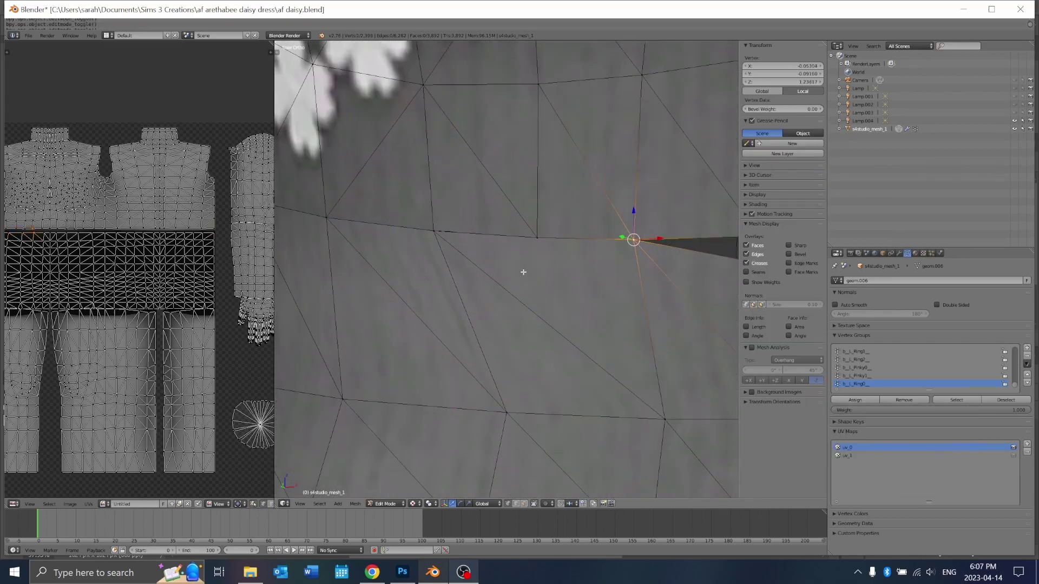
# Switch to face selection and subdivide the skirt triangle below the unmatched bodice vertex on the closed part of the waist seam
pyautogui.press('a')
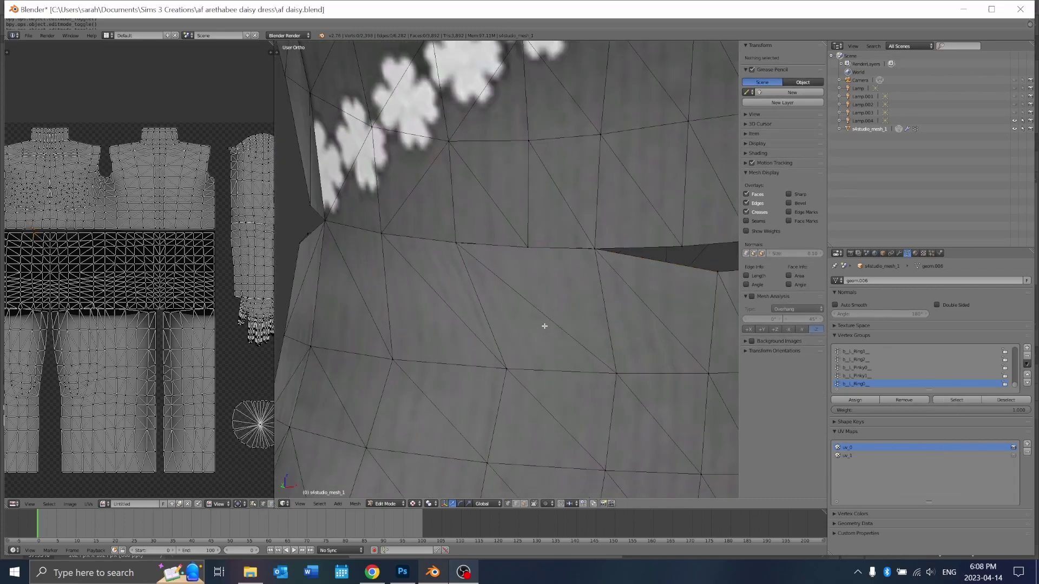
pyautogui.scroll(-4, 584, 314)
pyautogui.scroll(1, 520, 283)
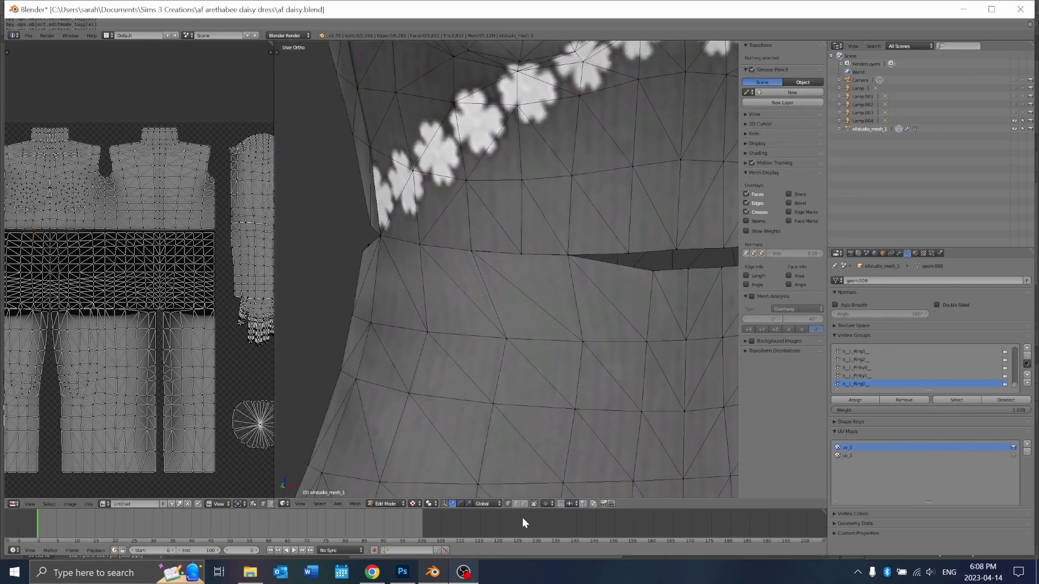
pyautogui.click(523, 504)
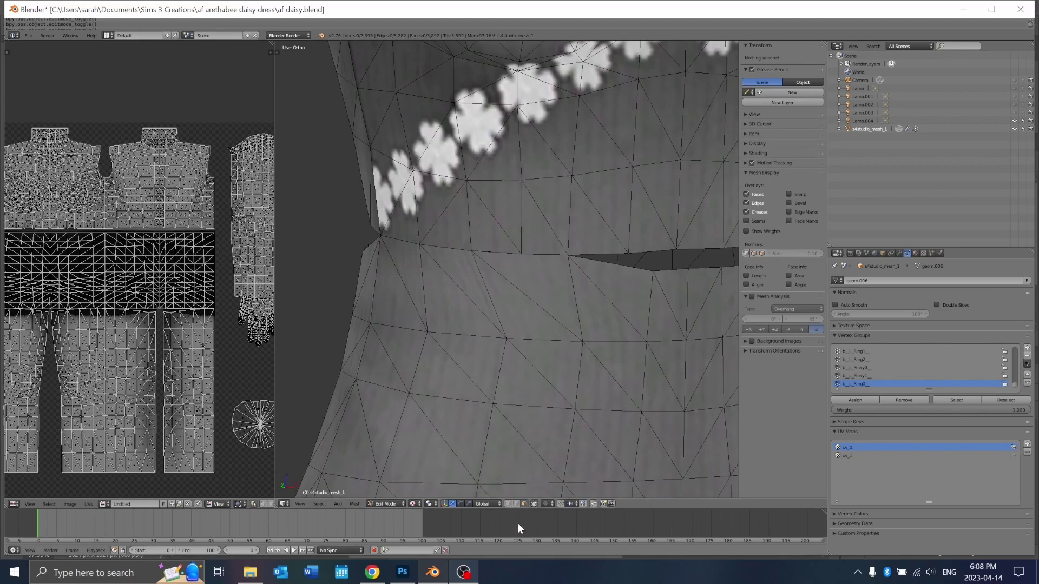
pyautogui.scroll(3, 522, 281)
pyautogui.moveTo(578, 283); pyautogui.dragTo(479, 244, button='middle')
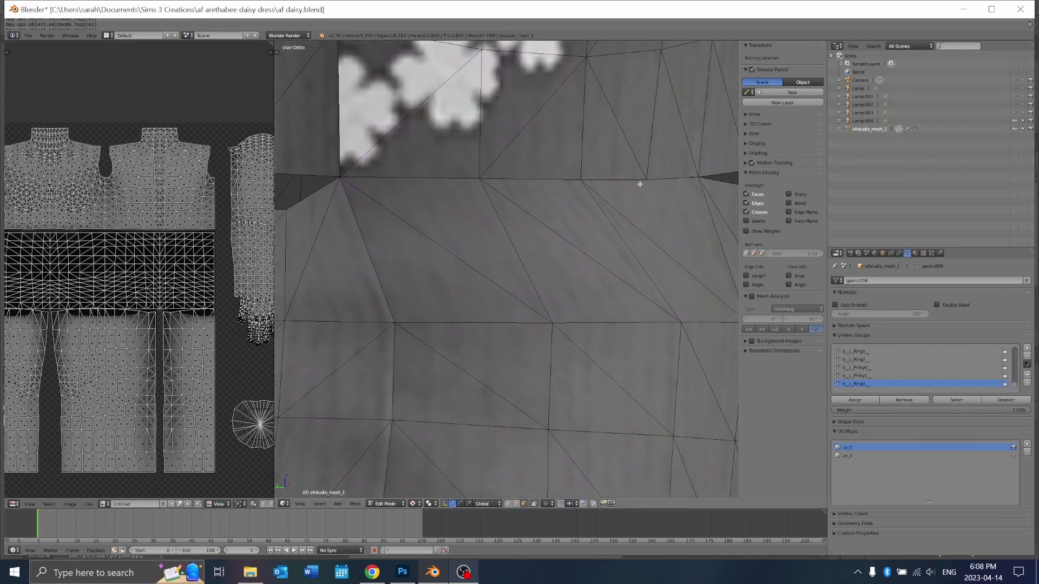
pyautogui.moveTo(640, 179); pyautogui.dragTo(591, 224, button='middle')
pyautogui.keyDown('shift'); pyautogui.moveTo(697, 188); pyautogui.dragTo(555, 216, button='middle'); pyautogui.keyUp('shift')
pyautogui.scroll(2, 449, 244)
pyautogui.moveTo(564, 164); pyautogui.dragTo(480, 225, button='middle')
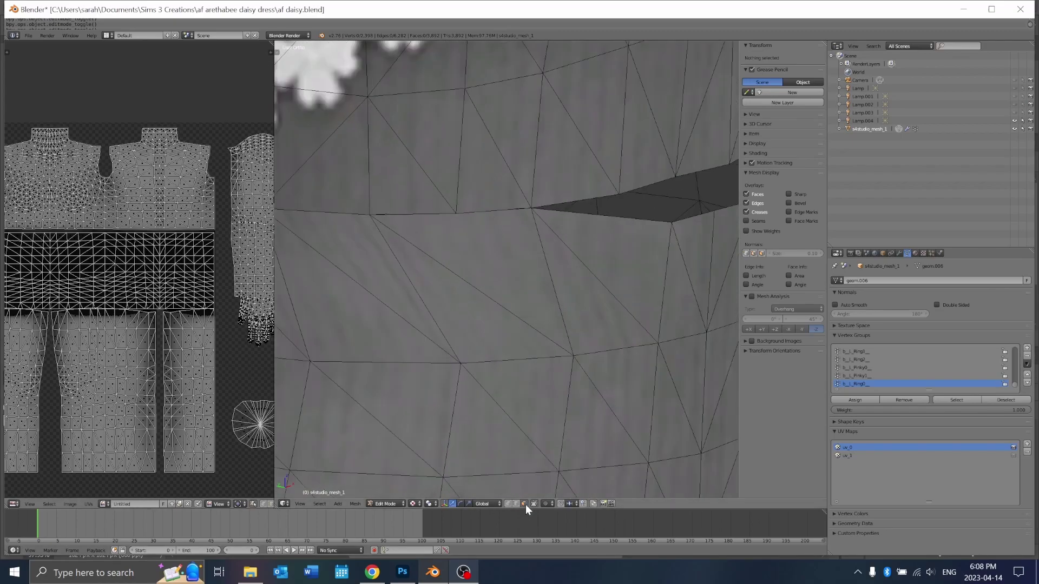
pyautogui.rightClick(483, 242)
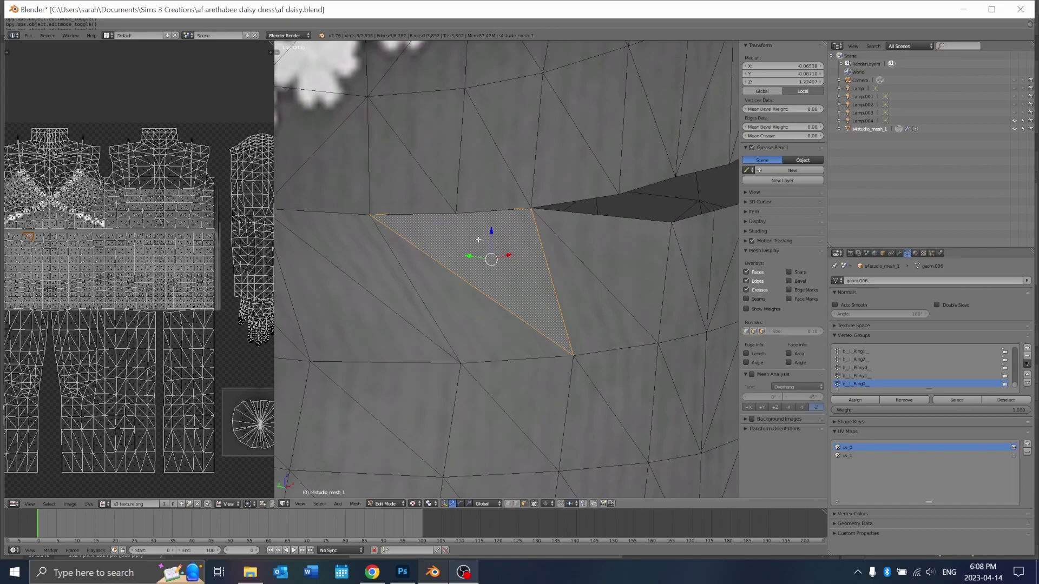
pyautogui.click(279, 54)
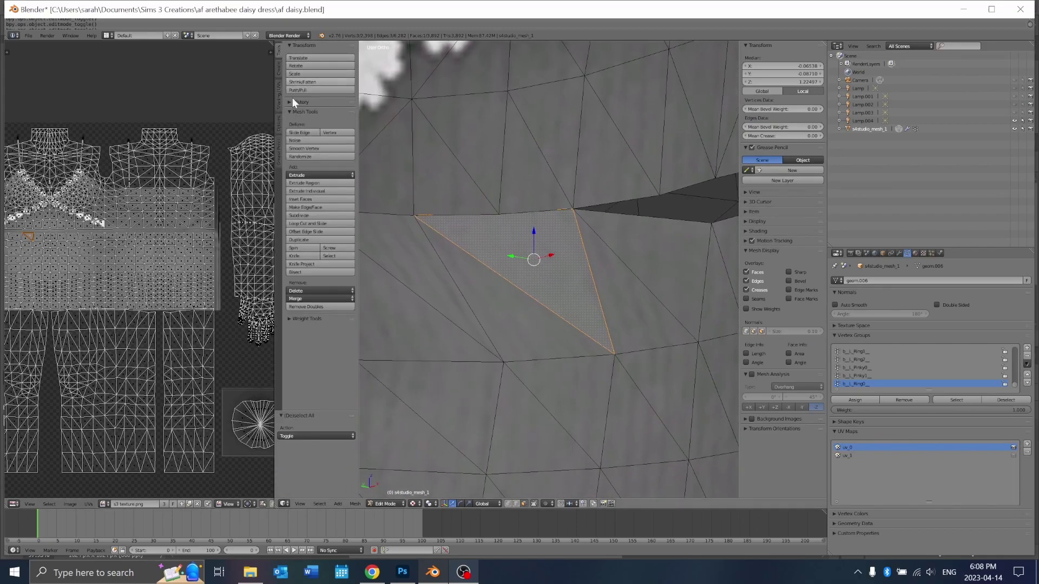
pyautogui.click(292, 216)
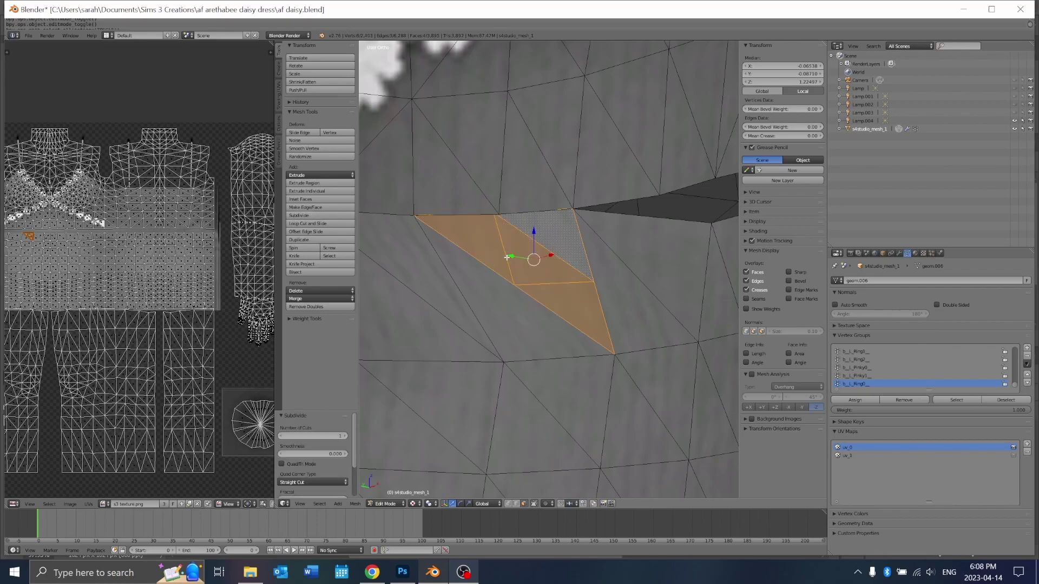
# Switch to vertex selection, try moving the vertex at the midpoint of the subdivided waist edge, and undo the move
pyautogui.rightClick(505, 241)
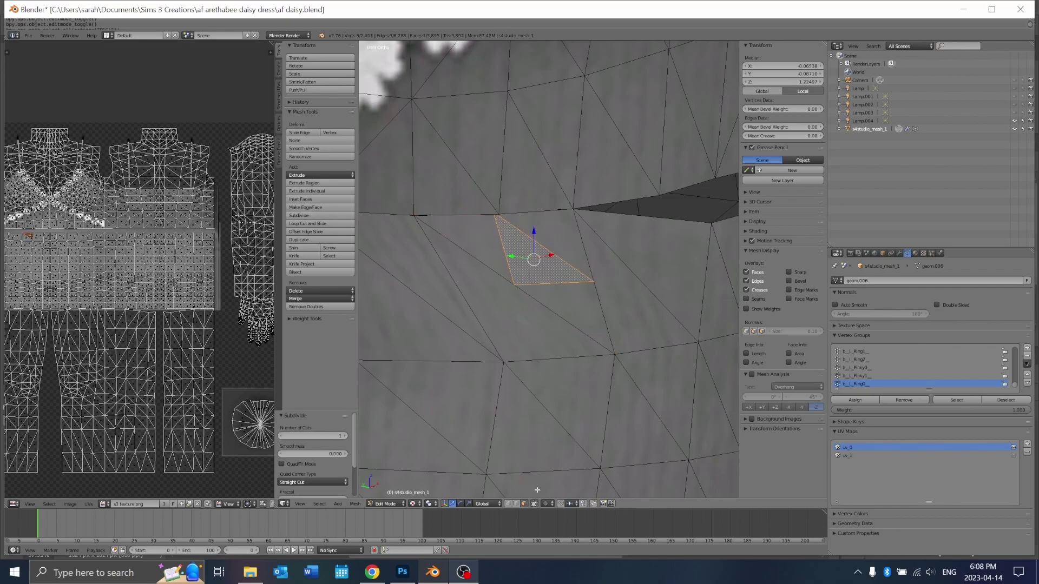
pyautogui.click(508, 505)
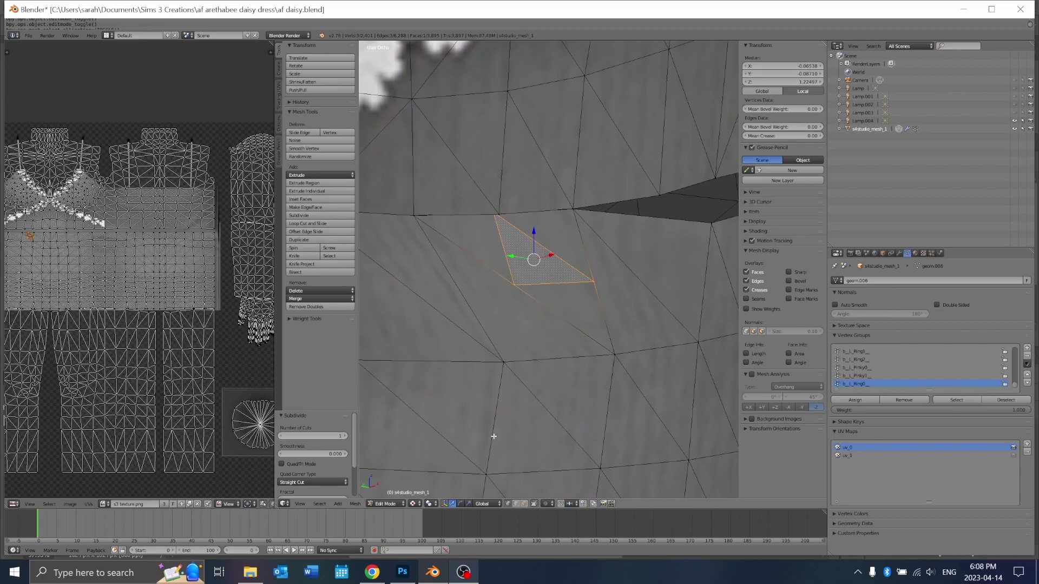
pyautogui.rightClick(497, 214)
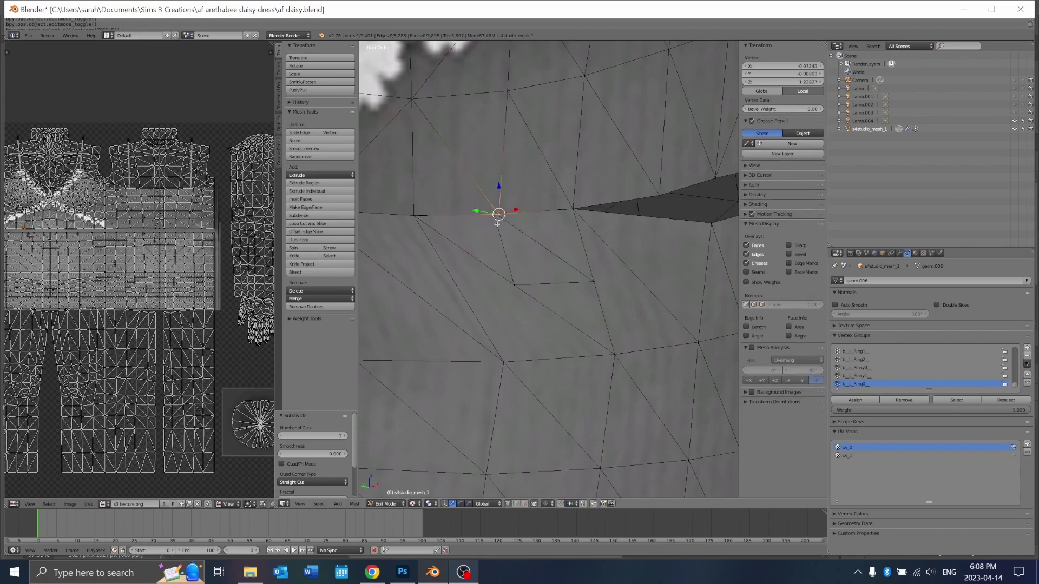
pyautogui.press('g')
pyautogui.click(497, 219)
pyautogui.hotkey('ctrl', 'z')
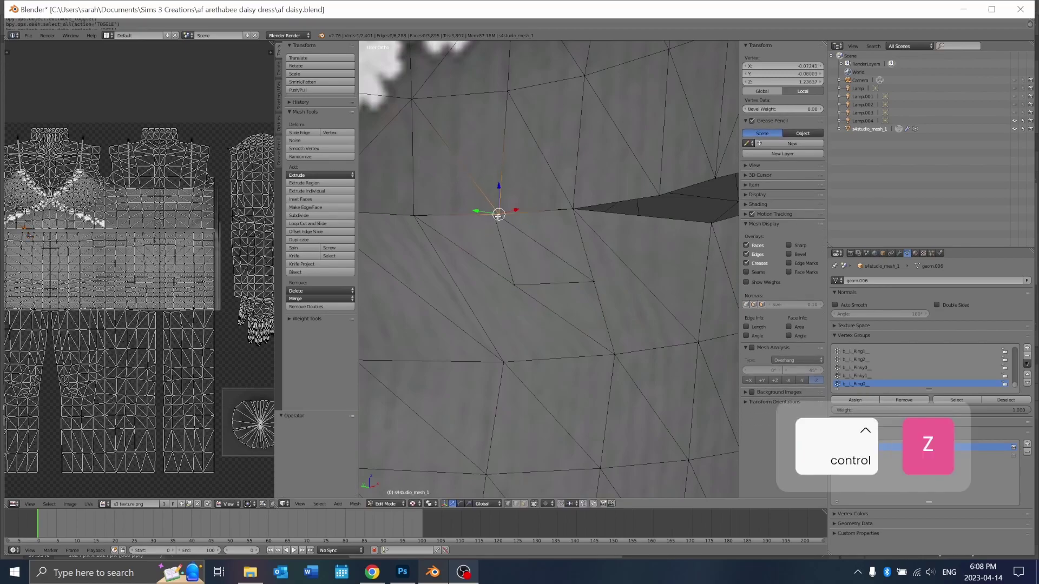
# Move the waist midpoint vertex slightly off its twin and merge the two vertices at the last one
pyautogui.moveTo(500, 216); pyautogui.dragTo(502, 196, button='middle')
pyautogui.rightClick(500, 194)
pyautogui.press('g')
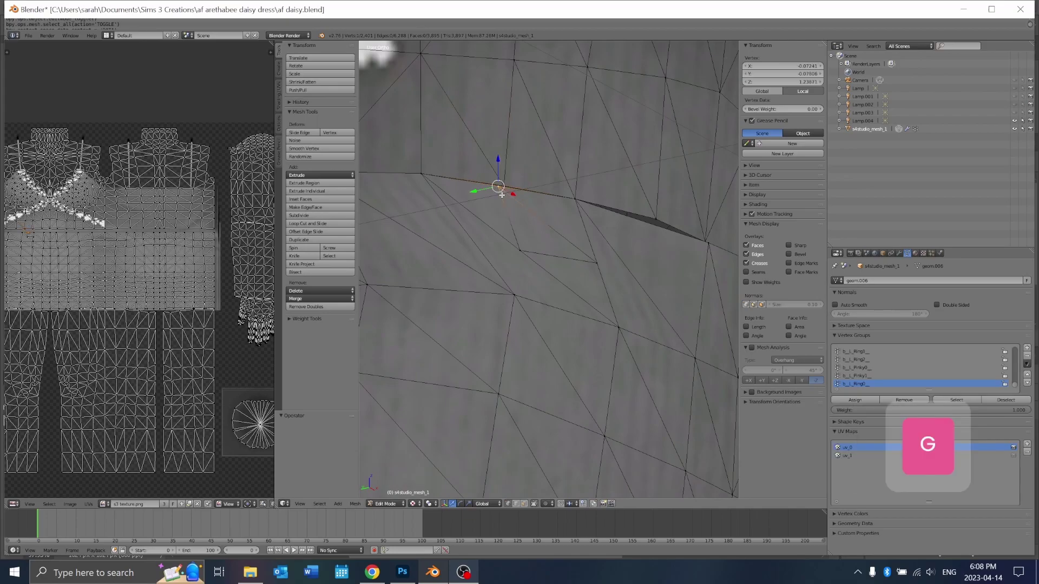
pyautogui.click(506, 199)
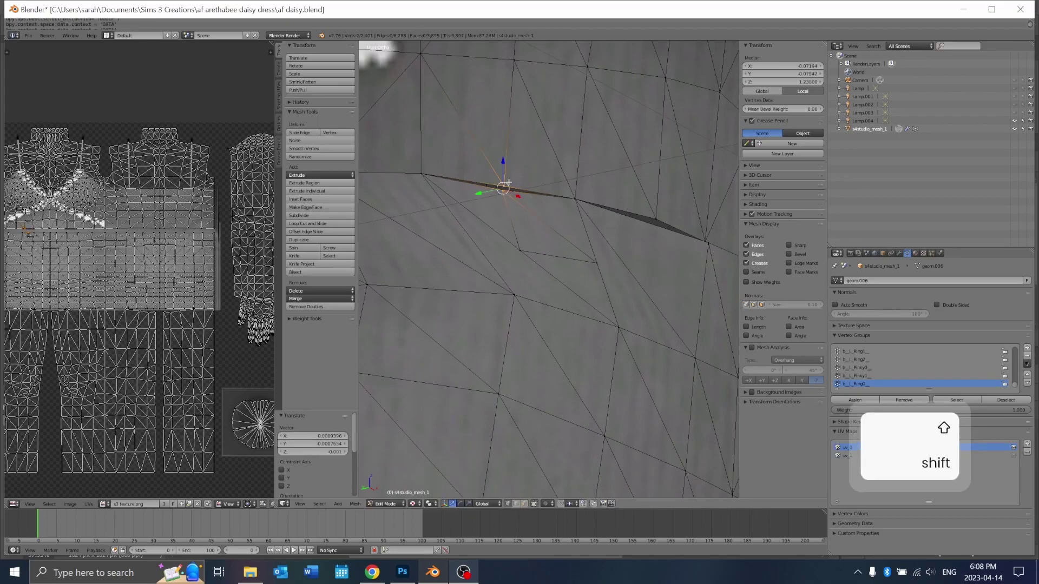
pyautogui.hotkey('alt', 'm')
pyautogui.click(494, 186)
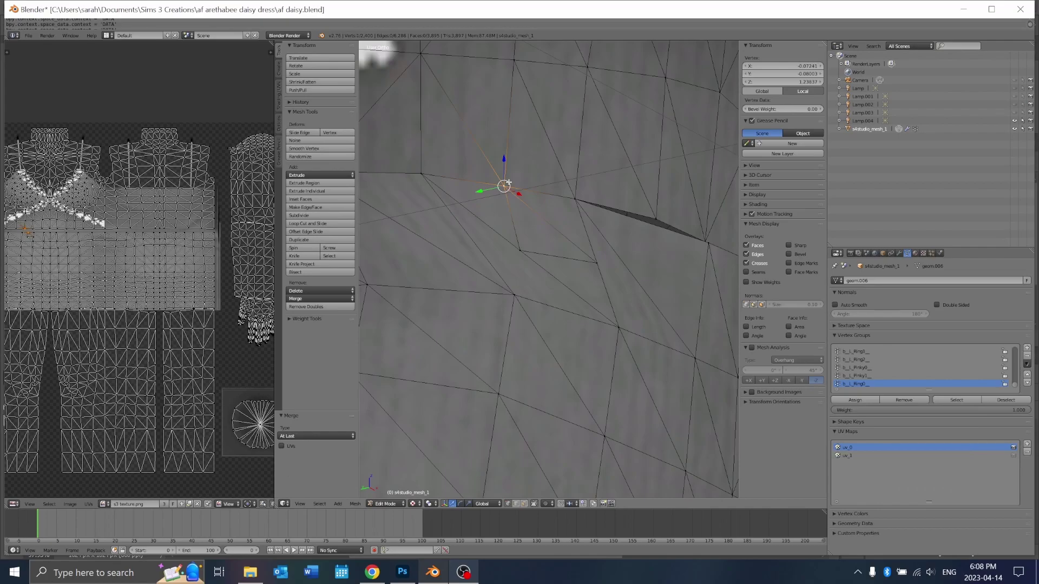
# Merge the skirt vertex at the start of the remaining front waist gap into the bodice vertex above, using At Last
pyautogui.moveTo(494, 186); pyautogui.dragTo(541, 232, button='middle')
pyautogui.scroll(-1, 675, 277)
pyautogui.keyDown('shift'); pyautogui.moveTo(675, 276); pyautogui.dragTo(574, 263, button='middle'); pyautogui.keyUp('shift')
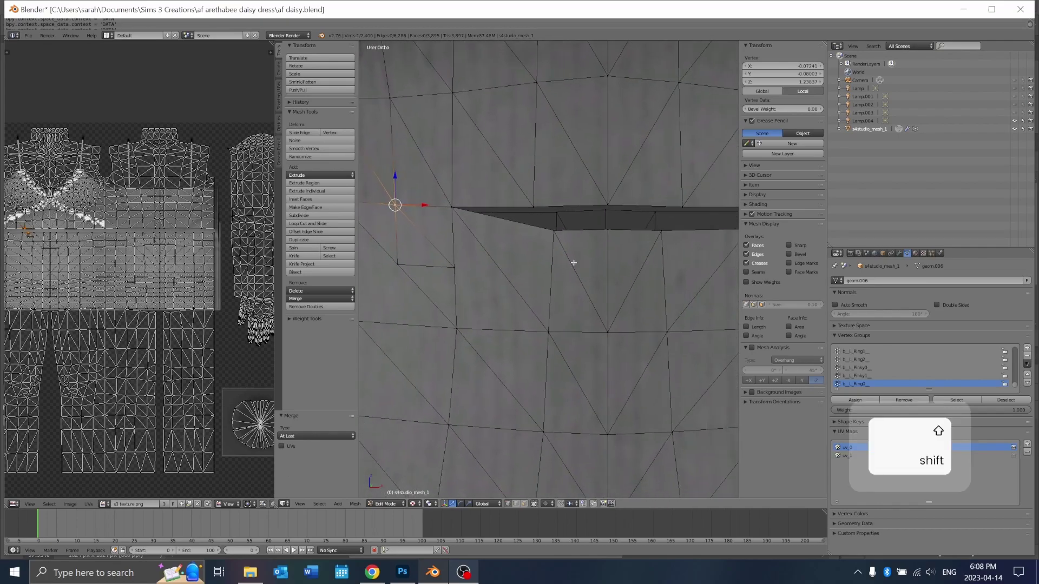
pyautogui.rightClick(547, 229)
pyautogui.keyDown('shift'); pyautogui.rightClick(533, 201); pyautogui.keyUp('shift')
pyautogui.hotkey('alt', 'm')
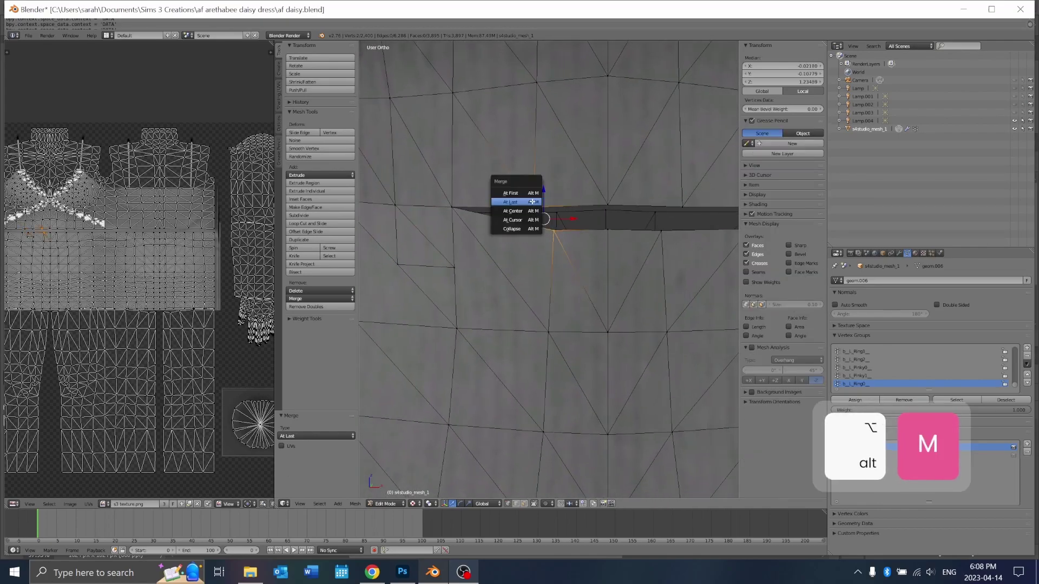
pyautogui.click(532, 203)
# Merge the next two skirt waist vertices across the center front into their matching bodice vertices, using At Last
pyautogui.keyDown('shift'); pyautogui.moveTo(533, 203); pyautogui.dragTo(412, 212, button='middle'); pyautogui.keyUp('shift')
pyautogui.hotkey('alt', 'm')
pyautogui.click(528, 182)
pyautogui.rightClick(547, 224)
pyautogui.keyDown('shift'); pyautogui.rightClick(570, 199); pyautogui.keyUp('shift')
pyautogui.hotkey('alt', 'm')
pyautogui.click(571, 198)
# Merge the following skirt waist vertex past the center front into the bodice vertex above it, using At Last
pyautogui.rightClick(543, 224)
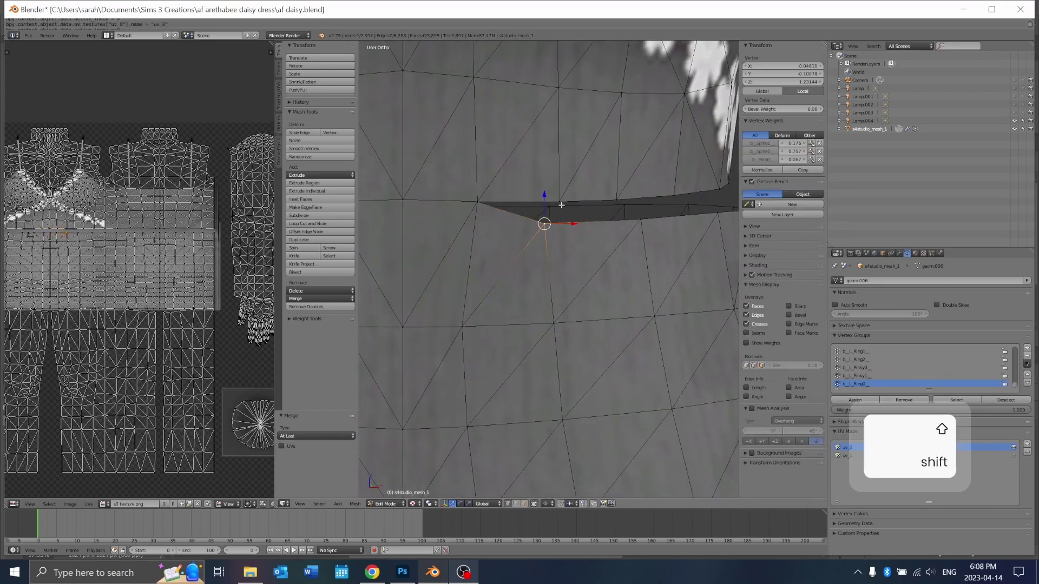
pyautogui.keyDown('shift'); pyautogui.rightClick(559, 204); pyautogui.keyUp('shift')
pyautogui.hotkey('alt', 'm')
pyautogui.click(550, 198)
pyautogui.keyDown('shift'); pyautogui.moveTo(550, 198); pyautogui.dragTo(452, 201, button='middle'); pyautogui.keyUp('shift')
pyautogui.rightClick(542, 224)
pyautogui.keyDown('shift'); pyautogui.rightClick(528, 210); pyautogui.keyUp('shift')
pyautogui.press('a')
# Select the skirt vertex at the gap's edge and the bodice's lower edge vertex above it, and merge them at the last vertex
pyautogui.rightClick(541, 223)
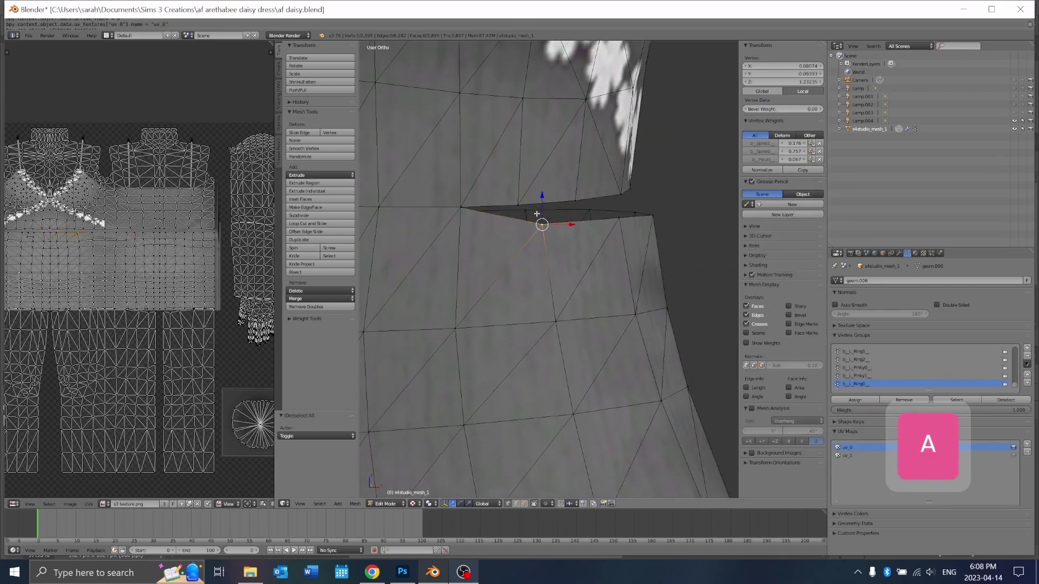
pyautogui.keyDown('shift'); pyautogui.rightClick(518, 205); pyautogui.keyUp('shift')
pyautogui.press('super+m')
pyautogui.click(446, 574)
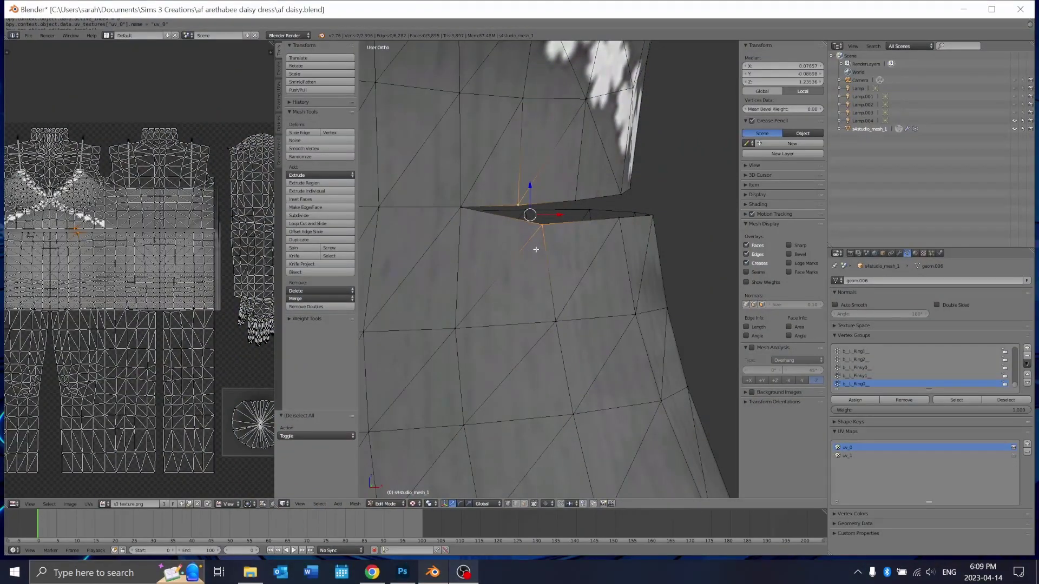
pyautogui.hotkey('alt', 'm')
pyautogui.click(535, 254)
# Merge the last front skirt waist vertex before the opposite side seam into its matching bodice vertex, using At Last
pyautogui.rightClick(604, 238)
pyautogui.moveTo(589, 232); pyautogui.dragTo(562, 249, button='middle')
pyautogui.keyDown('shift'); pyautogui.rightClick(561, 218); pyautogui.keyUp('shift')
pyautogui.hotkey('alt', 'm')
pyautogui.click(563, 222)
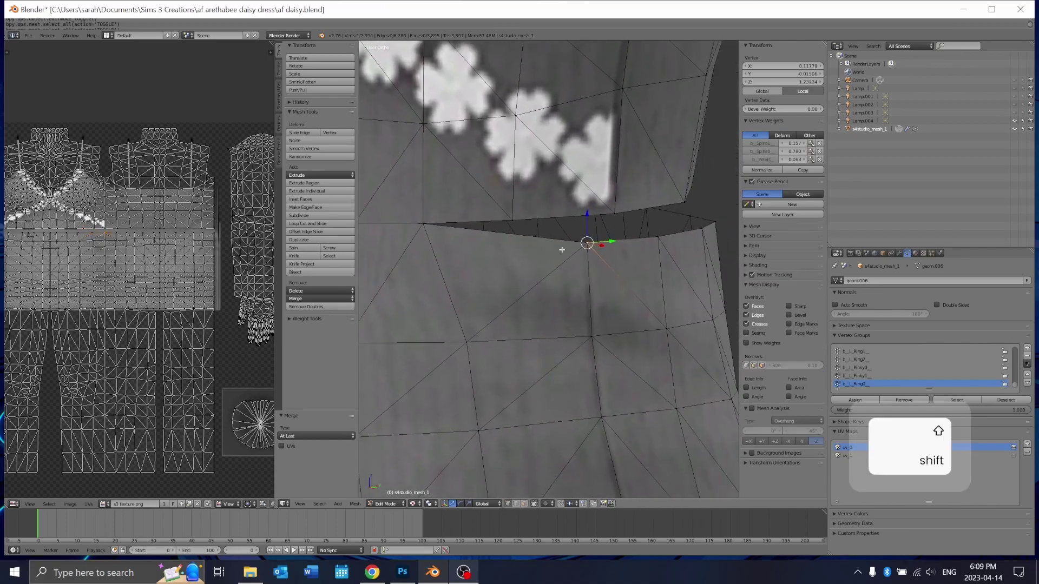
# Move one coincident skirt vertex at the opposite side seam off its twin and merge the seam's skirt and bodice vertices at the last one
pyautogui.press('g')
pyautogui.click(592, 234)
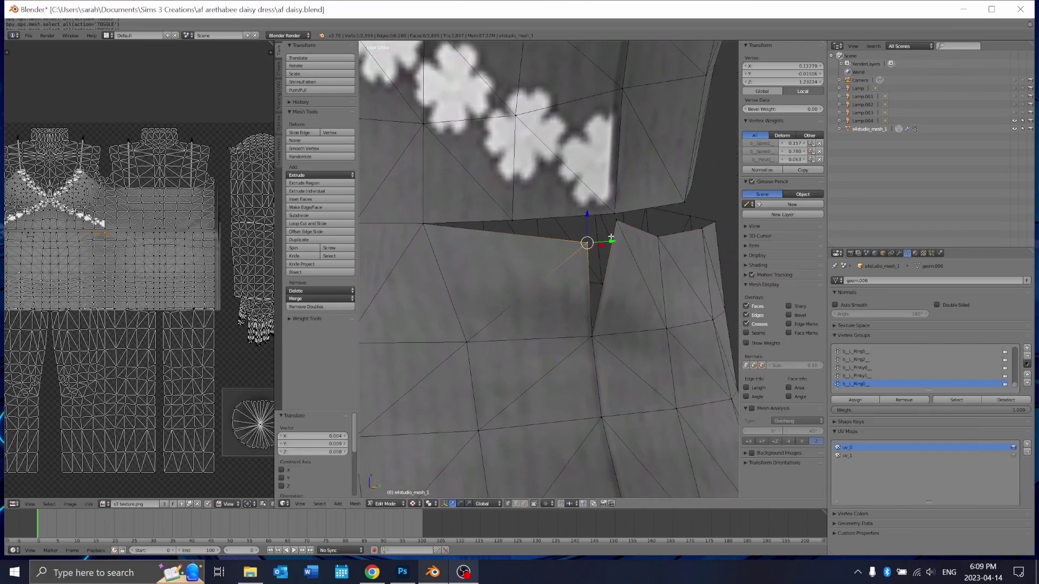
pyautogui.hotkey('alt', 'm')
pyautogui.click(612, 200)
pyautogui.moveTo(603, 227); pyautogui.dragTo(547, 225, button='middle')
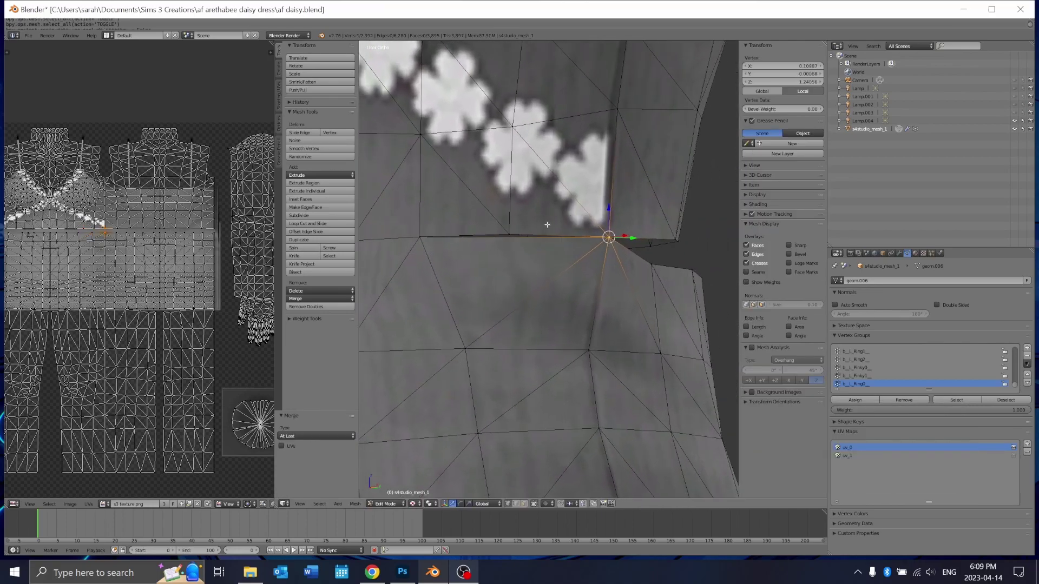
# Subdivide the skirt triangle just in front of the opposite side seam, below the unmatched bodice vertex
pyautogui.press('a')
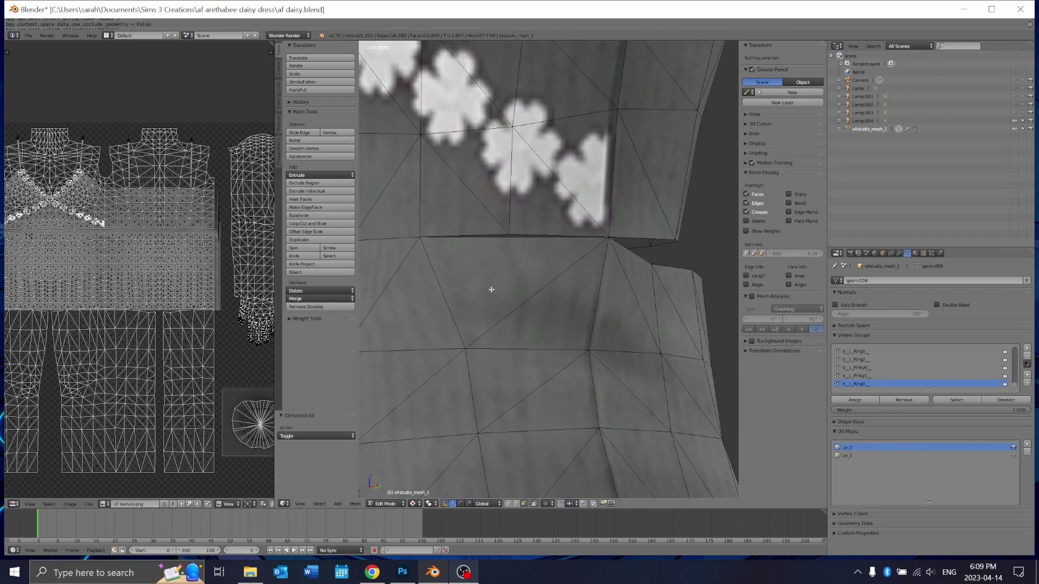
pyautogui.rightClick(490, 290)
pyautogui.click(315, 215)
# Return to vertex selection and merge the new midpoint vertex with the bodice vertex beside it, using At Last
pyautogui.rightClick(518, 234)
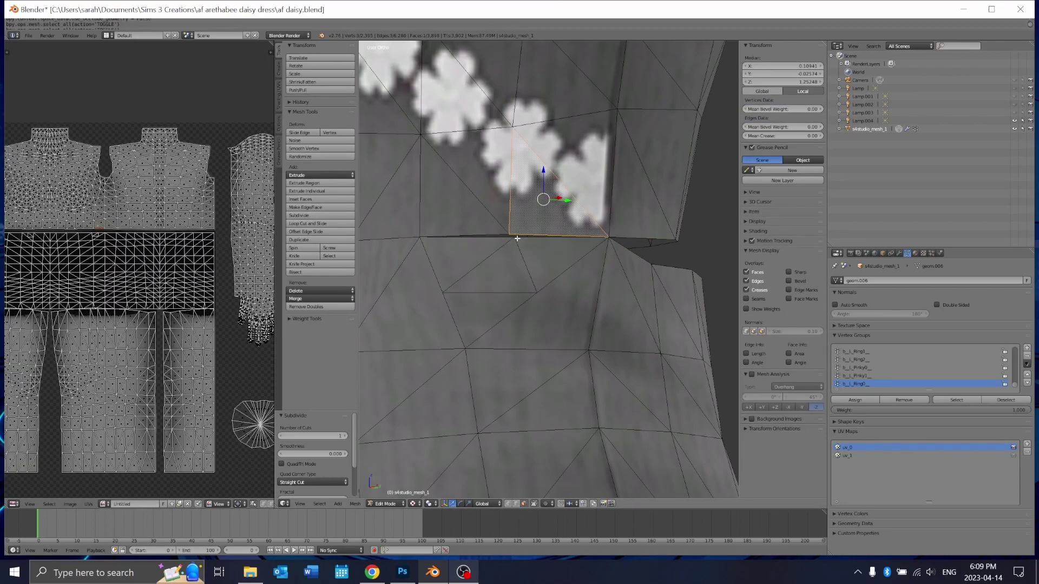
pyautogui.rightClick(501, 271)
pyautogui.click(507, 504)
pyautogui.rightClick(514, 237)
pyautogui.keyDown('shift'); pyautogui.rightClick(510, 234); pyautogui.keyUp('shift')
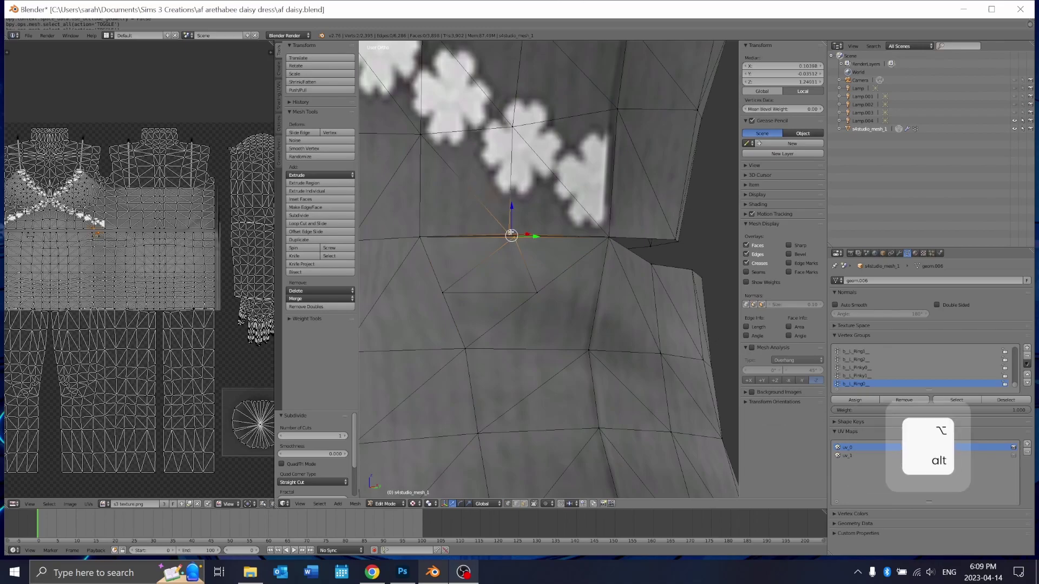
pyautogui.hotkey('alt', 'm')
pyautogui.click(509, 232)
# Merge the second skirt waist vertex behind the side seam into the bodice vertex above it, using At Last
pyautogui.moveTo(541, 243); pyautogui.dragTo(476, 241, button='middle')
pyautogui.moveTo(476, 241); pyautogui.dragTo(512, 261, button='middle')
pyautogui.rightClick(594, 232)
pyautogui.keyDown('shift'); pyautogui.rightClick(569, 202); pyautogui.keyUp('shift')
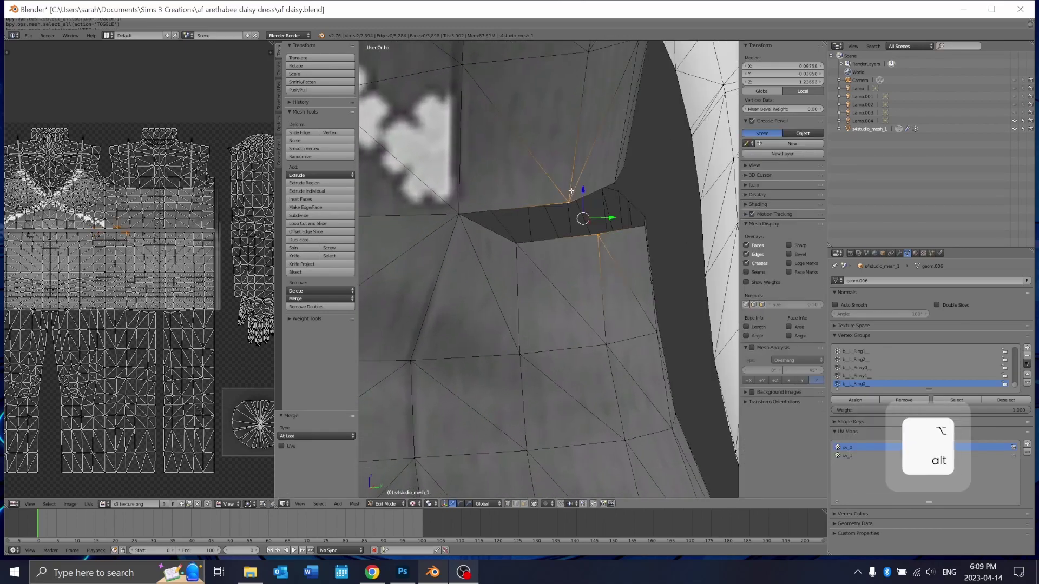
pyautogui.hotkey('alt', 'm')
pyautogui.click(568, 190)
# Dissolve the surplus skirt waist vertex left between the two merged points just behind the side seam
pyautogui.rightClick(518, 240)
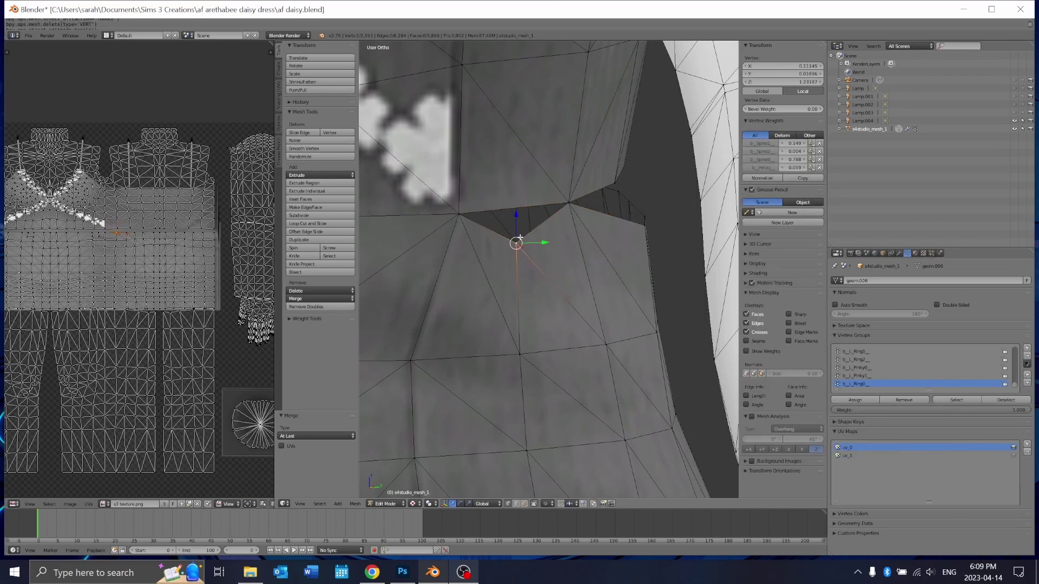
pyautogui.scroll(2, 520, 238)
pyautogui.keyDown('shift'); pyautogui.moveTo(522, 237); pyautogui.dragTo(546, 227, button='middle'); pyautogui.keyUp('shift')
pyautogui.scroll(-13, 423, 176)
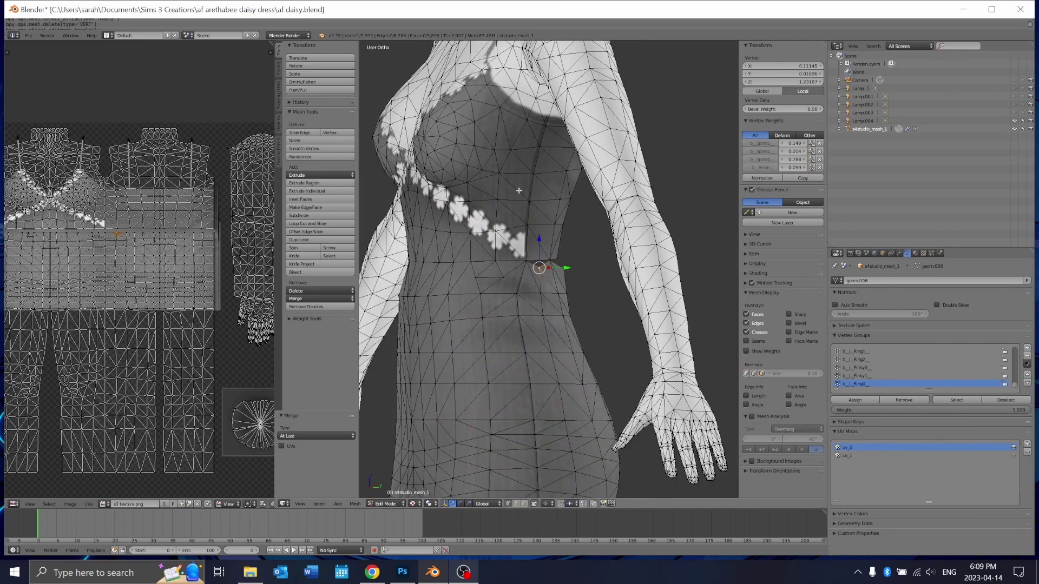
pyautogui.scroll(11, 515, 260)
pyautogui.moveTo(515, 260); pyautogui.dragTo(507, 273, button='middle')
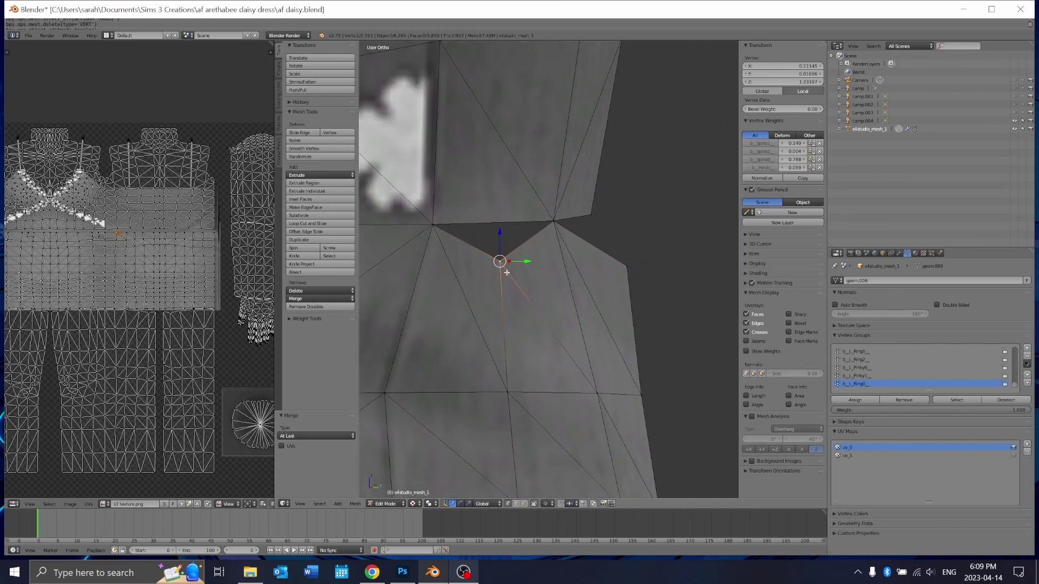
pyautogui.press('Delete')
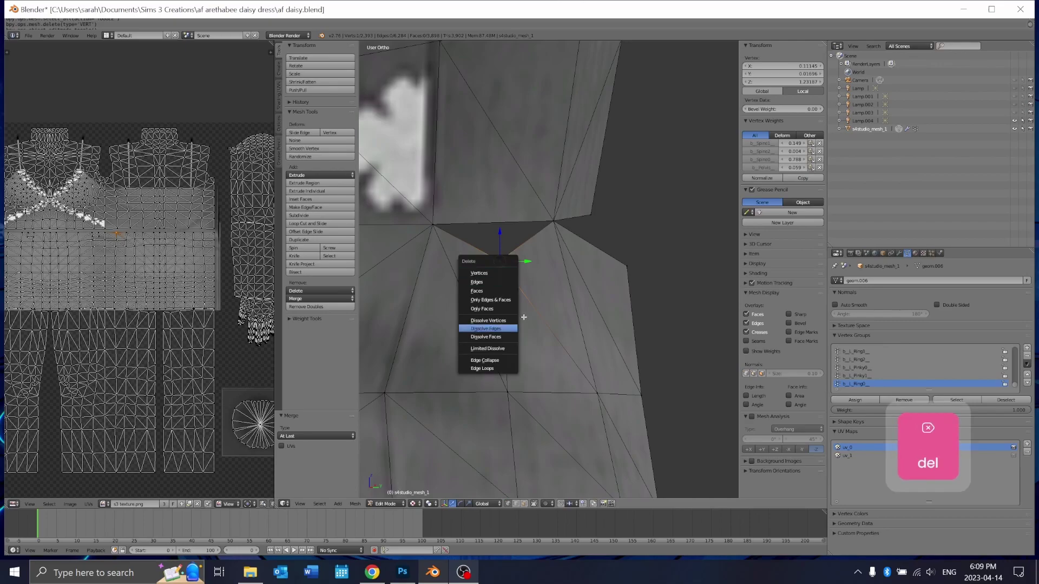
pyautogui.click(489, 321)
# Merge the first open skirt waist vertex on the back of the dress into the bodice vertex above it, using At Last
pyautogui.moveTo(510, 225); pyautogui.dragTo(539, 212, button='middle')
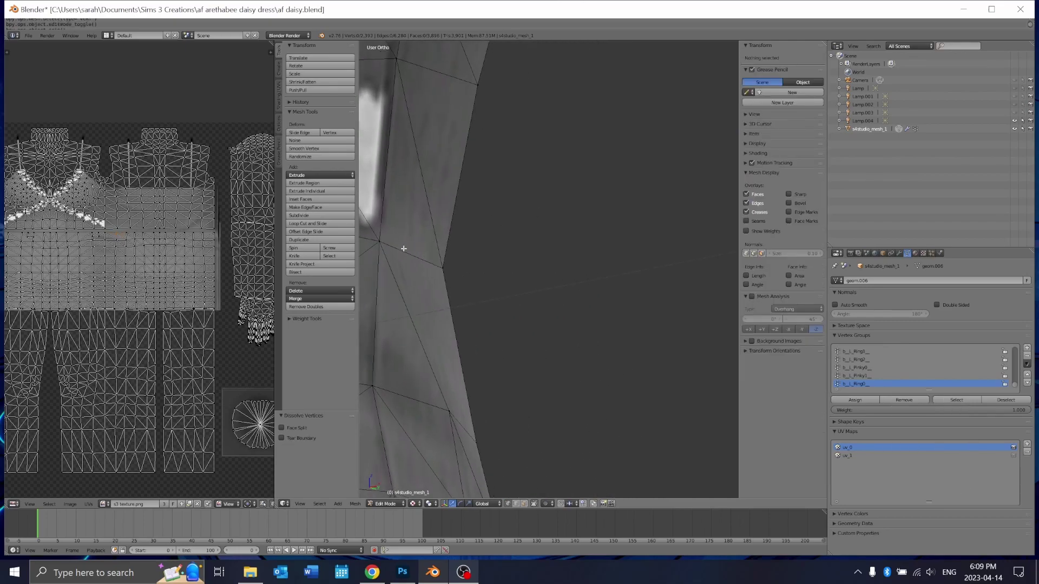
pyautogui.moveTo(519, 270); pyautogui.dragTo(406, 262, button='middle')
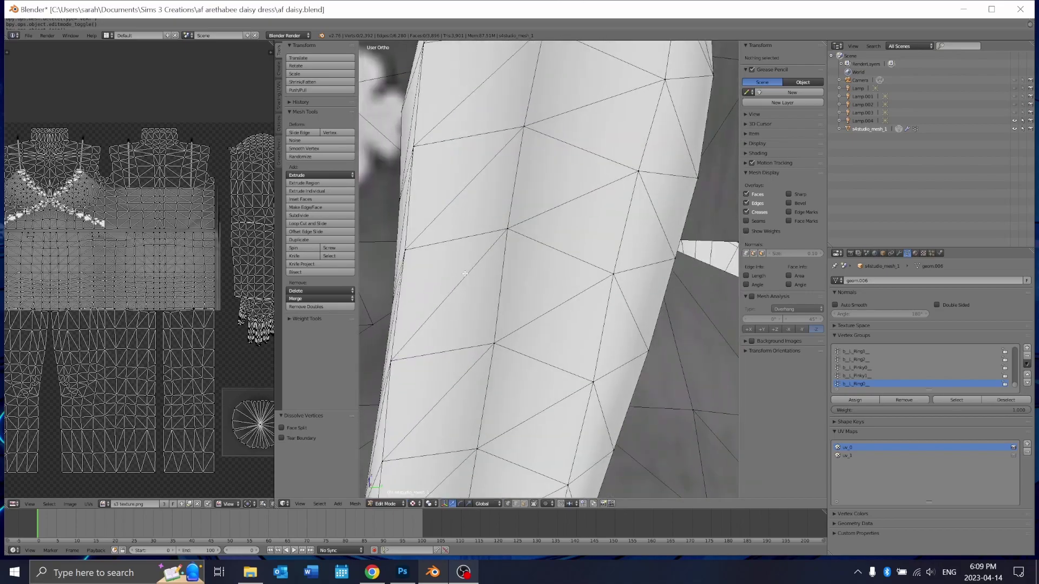
pyautogui.scroll(-4, 596, 283)
pyautogui.moveTo(698, 284); pyautogui.dragTo(504, 267, button='middle')
pyautogui.scroll(3, 519, 255)
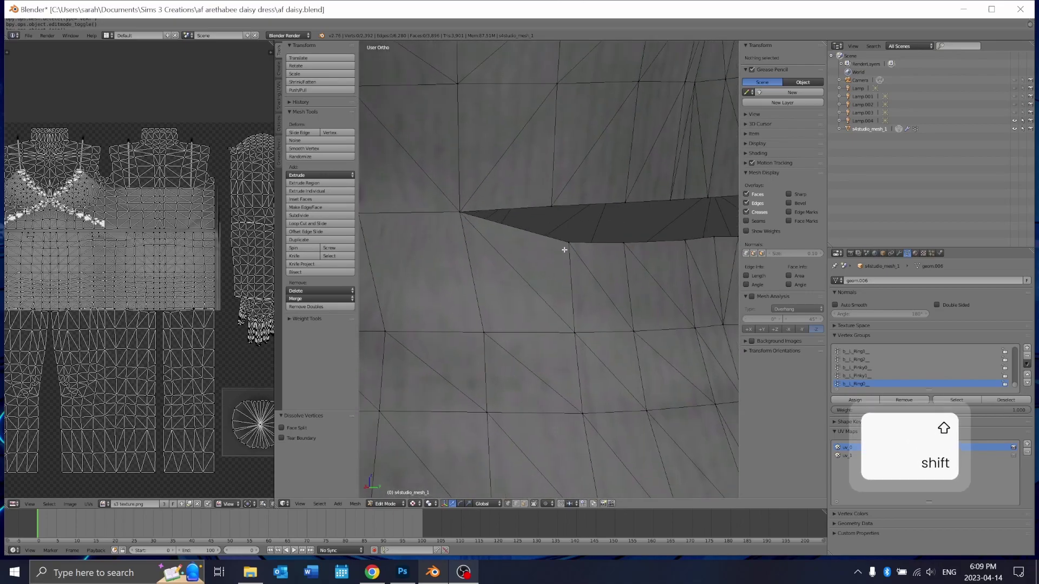
pyautogui.rightClick(565, 245)
pyautogui.keyDown('shift'); pyautogui.rightClick(552, 205); pyautogui.keyUp('shift')
pyautogui.hotkey('alt', 'm')
pyautogui.click(561, 197)
# Merge the next skirt waist vertex towards the centre back into its bodice counterpart, using At Last
pyautogui.keyDown('shift'); pyautogui.moveTo(560, 197); pyautogui.dragTo(498, 204, button='middle'); pyautogui.keyUp('shift')
pyautogui.rightClick(561, 248)
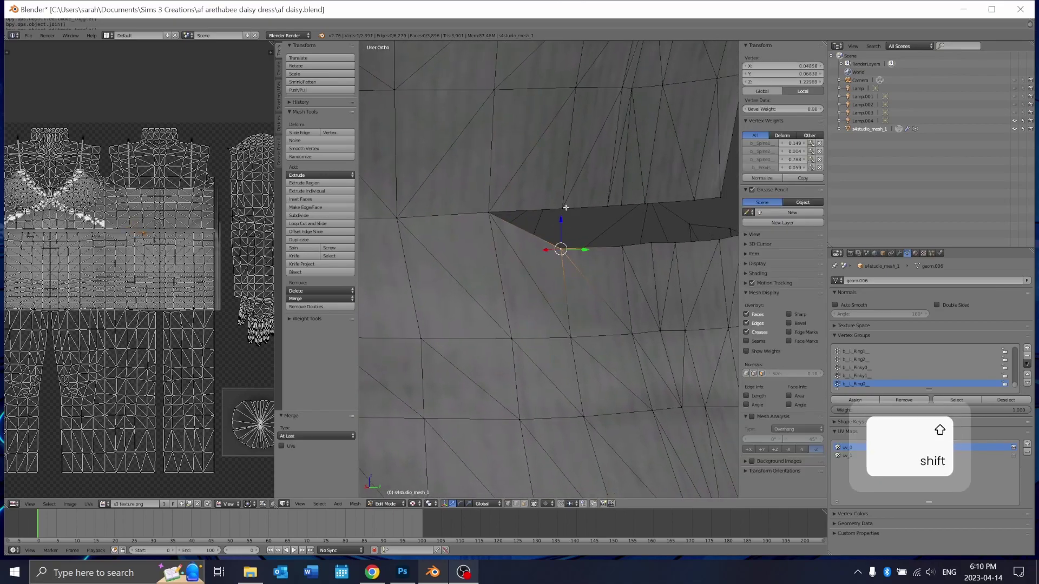
pyautogui.keyDown('shift'); pyautogui.rightClick(561, 205); pyautogui.keyUp('shift')
pyautogui.hotkey('alt', 'm')
pyautogui.click(561, 204)
# Merge the skirt waist vertex just before the centre back into the bodice vertex above it, using At Last
pyautogui.moveTo(562, 206); pyautogui.dragTo(458, 214, button='middle')
pyautogui.rightClick(582, 235)
pyautogui.keyDown('shift'); pyautogui.rightClick(588, 193); pyautogui.keyUp('shift')
pyautogui.hotkey('alt', 'm')
pyautogui.click(589, 193)
# Merge the centre-back skirt vertex and the one just past it into their matching bodice vertices, using At Last
pyautogui.keyDown('shift'); pyautogui.moveTo(536, 227); pyautogui.dragTo(501, 218, button='middle'); pyautogui.keyUp('shift')
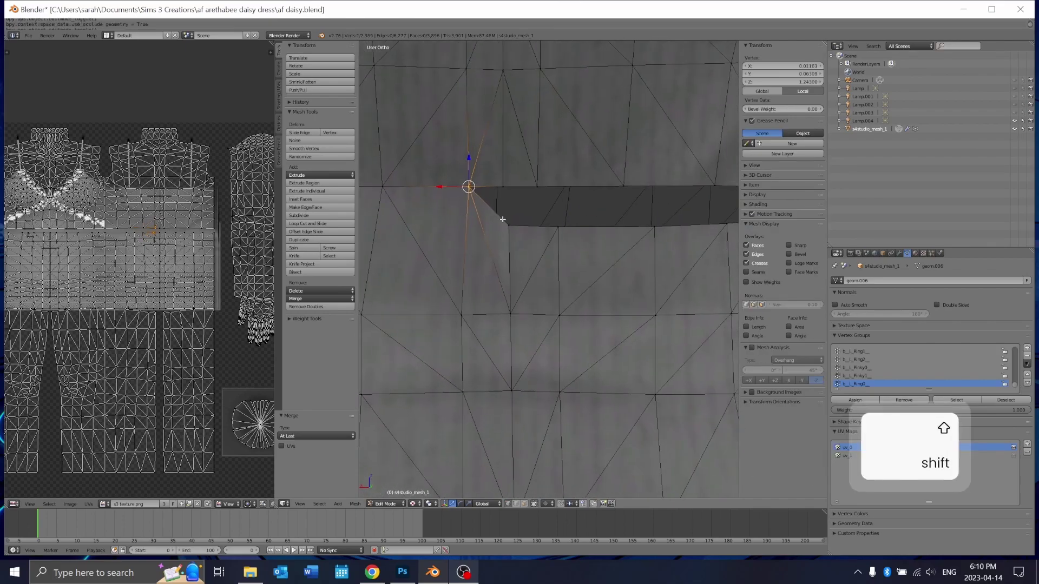
pyautogui.rightClick(503, 186)
pyautogui.rightClick(508, 224)
pyautogui.keyDown('shift'); pyautogui.rightClick(503, 186); pyautogui.keyUp('shift')
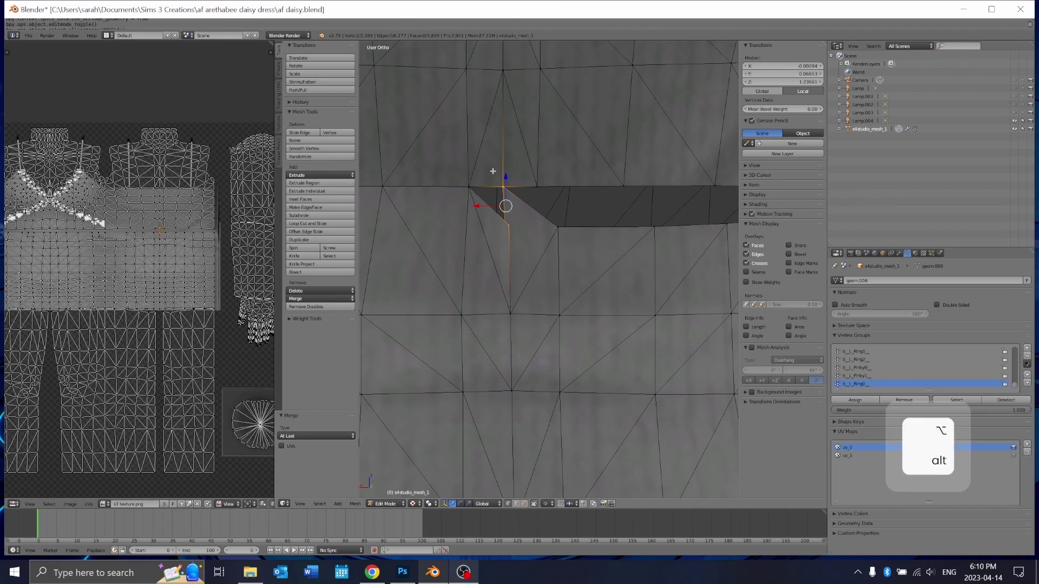
pyautogui.hotkey('alt', 'm')
pyautogui.click(493, 173)
pyautogui.rightClick(558, 227)
pyautogui.keyDown('shift'); pyautogui.rightClick(536, 185); pyautogui.keyUp('shift')
pyautogui.hotkey('alt', 'm')
pyautogui.click(534, 180)
# Merge the next two skirt waist vertices beyond the centre back into the bodice vertices above them, using At Last
pyautogui.keyDown('shift'); pyautogui.moveTo(639, 217); pyautogui.dragTo(538, 221, button='middle'); pyautogui.keyUp('shift')
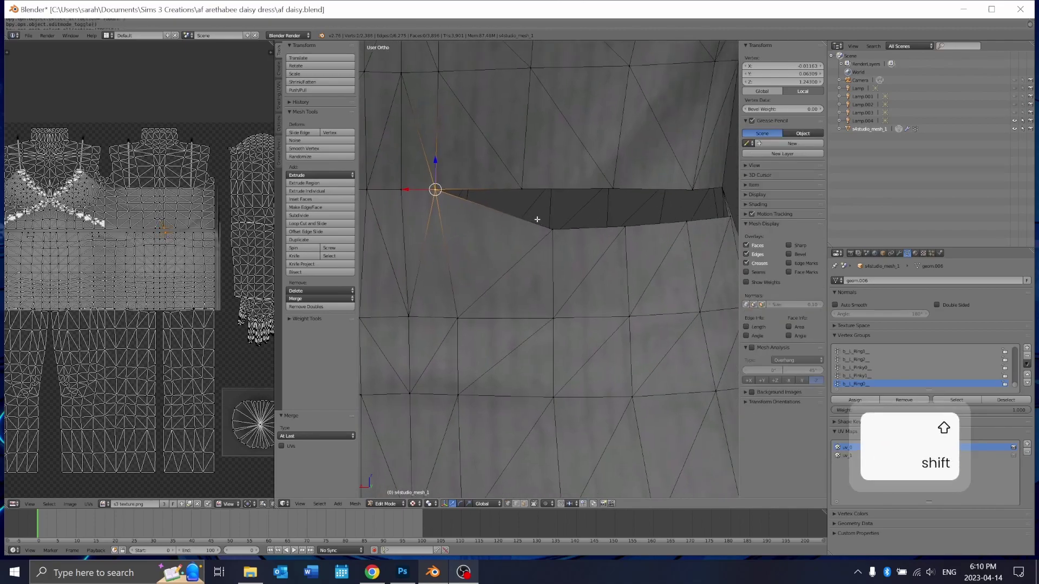
pyautogui.rightClick(552, 227)
pyautogui.keyDown('shift'); pyautogui.rightClick(521, 187); pyautogui.keyUp('shift')
pyautogui.hotkey('alt', 'm')
pyautogui.click(519, 185)
pyautogui.rightClick(626, 230)
pyautogui.keyDown('shift'); pyautogui.rightClick(611, 187); pyautogui.keyUp('shift')
pyautogui.hotkey('alt', 'm')
pyautogui.click(610, 186)
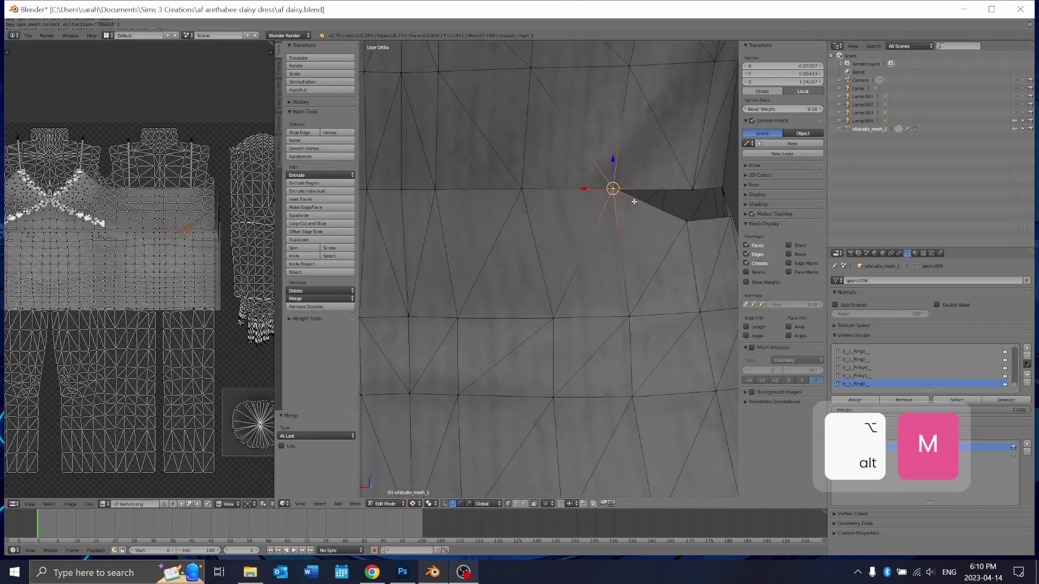
# Merge the last open back waist vertex into the bodice at last, and dissolve the surplus skirt vertex beside the side seam
pyautogui.moveTo(634, 200); pyautogui.dragTo(478, 190, button='middle')
pyautogui.rightClick(624, 209)
pyautogui.keyDown('shift'); pyautogui.rightClick(640, 162); pyautogui.keyUp('shift')
pyautogui.hotkey('alt', 'm')
pyautogui.click(641, 165)
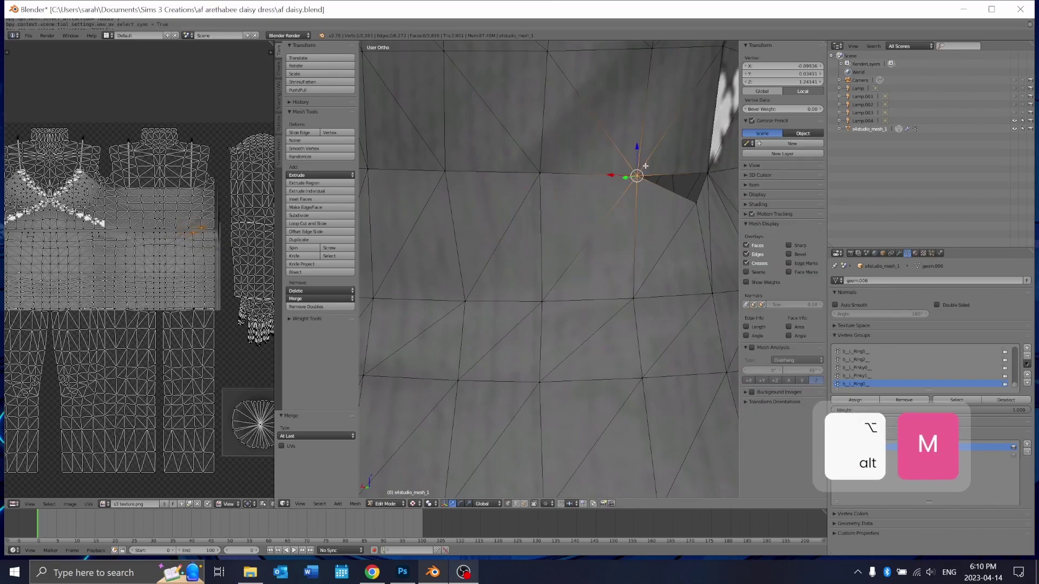
pyautogui.moveTo(671, 212); pyautogui.dragTo(593, 213, button='middle')
pyautogui.press('Delete')
pyautogui.click(612, 219)
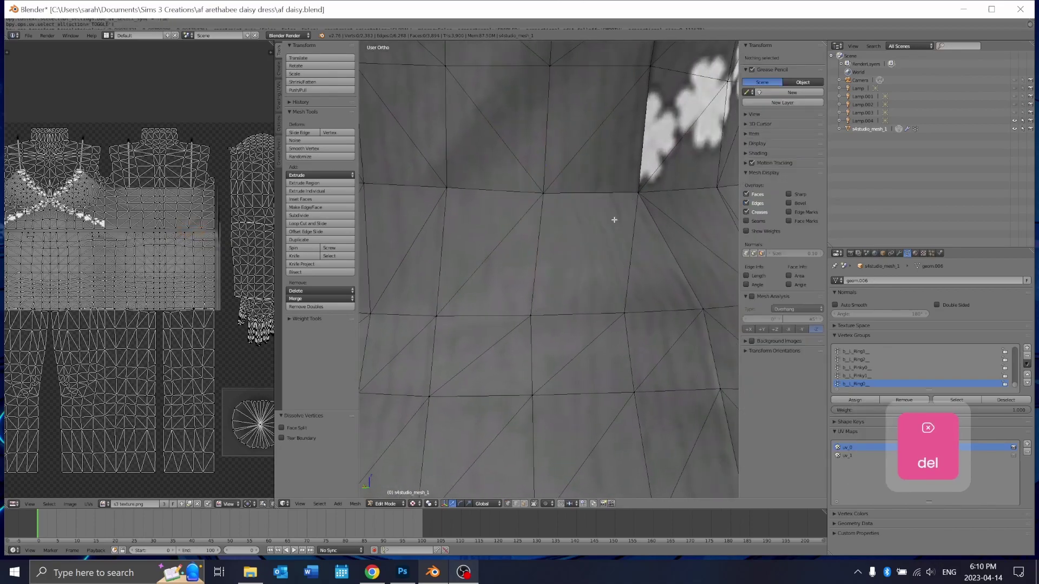
# Inspect the joined waist from the front of the dress in Object Mode and return to Edit Mode
pyautogui.scroll(-5, 523, 218)
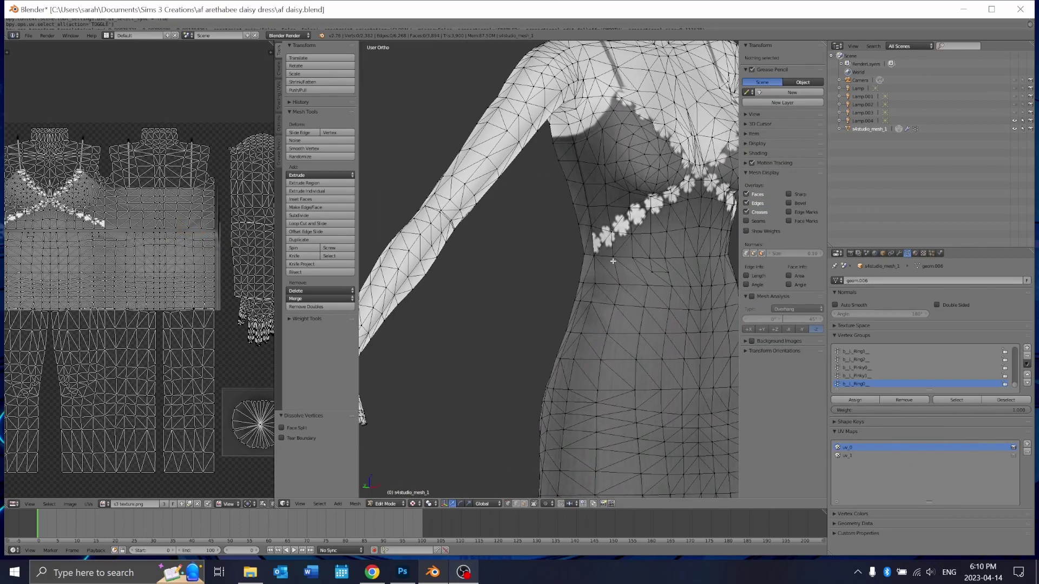
pyautogui.scroll(-3, 613, 262)
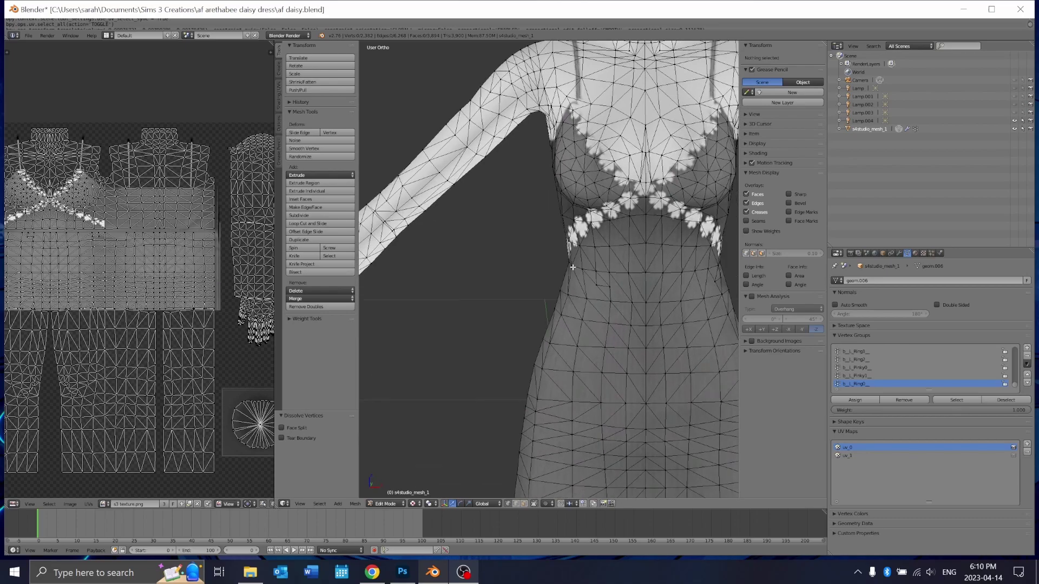
pyautogui.press('Tab')
pyautogui.scroll(-3, 628, 331)
pyautogui.keyDown('shift'); pyautogui.moveTo(616, 331); pyautogui.dragTo(578, 252, button='middle'); pyautogui.keyUp('shift')
pyautogui.scroll(5, 544, 265)
pyautogui.keyDown('shift'); pyautogui.moveTo(584, 198); pyautogui.dragTo(588, 311, button='middle'); pyautogui.keyUp('shift')
pyautogui.scroll(-4, 588, 310)
pyautogui.rightClick(553, 310)
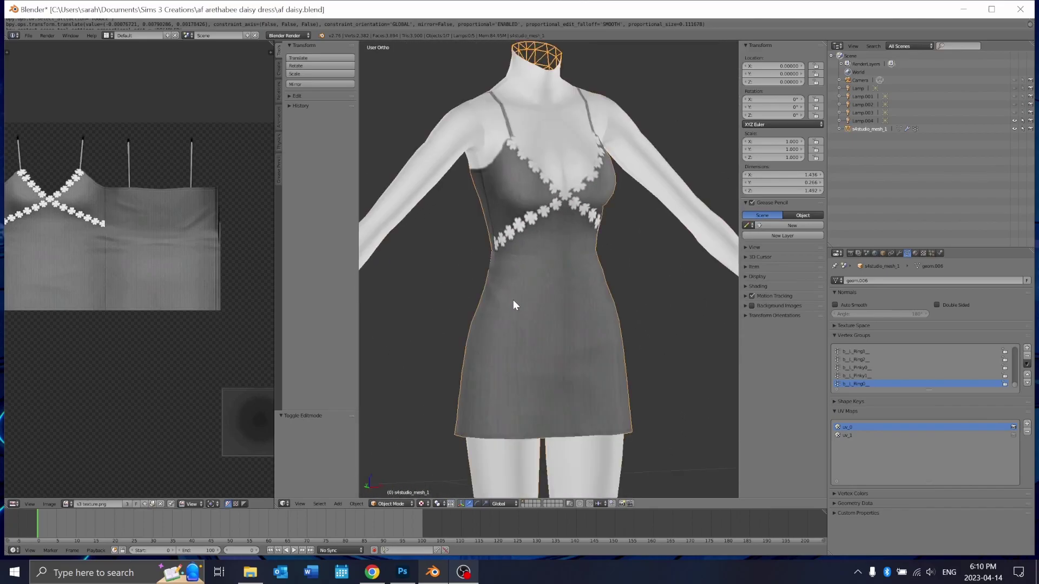
pyautogui.press('Tab')
pyautogui.press('a')
pyautogui.scroll(6, 88, 234)
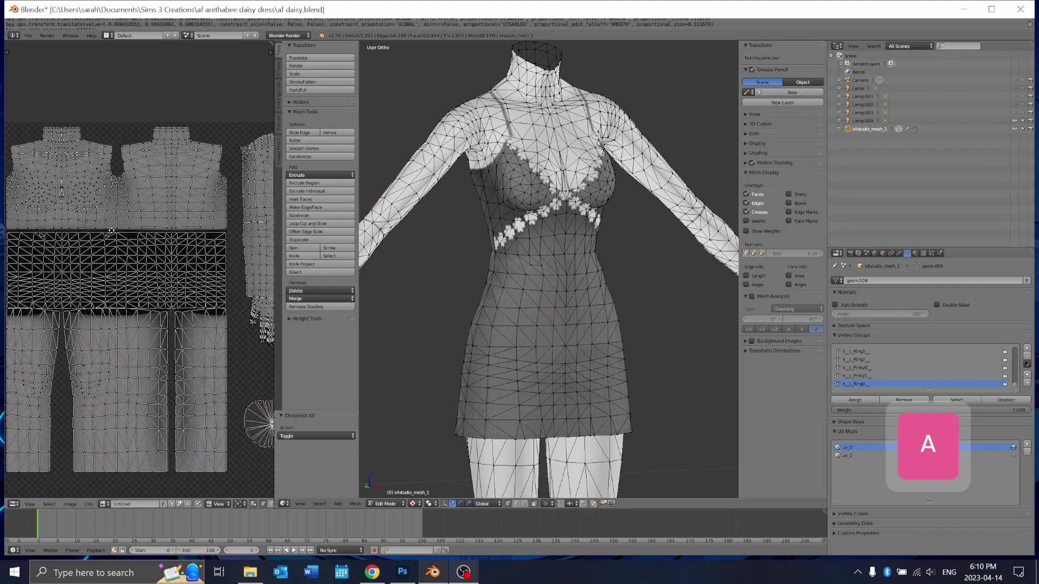
pyautogui.press('Tab')
pyautogui.scroll(4, 521, 248)
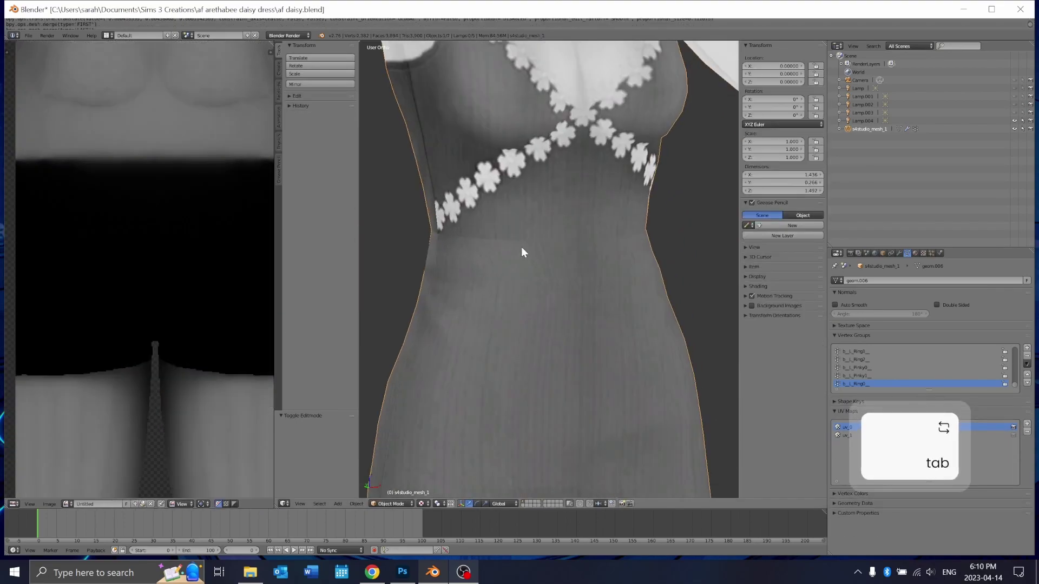
pyautogui.scroll(-4, 498, 271)
pyautogui.press('Tab')
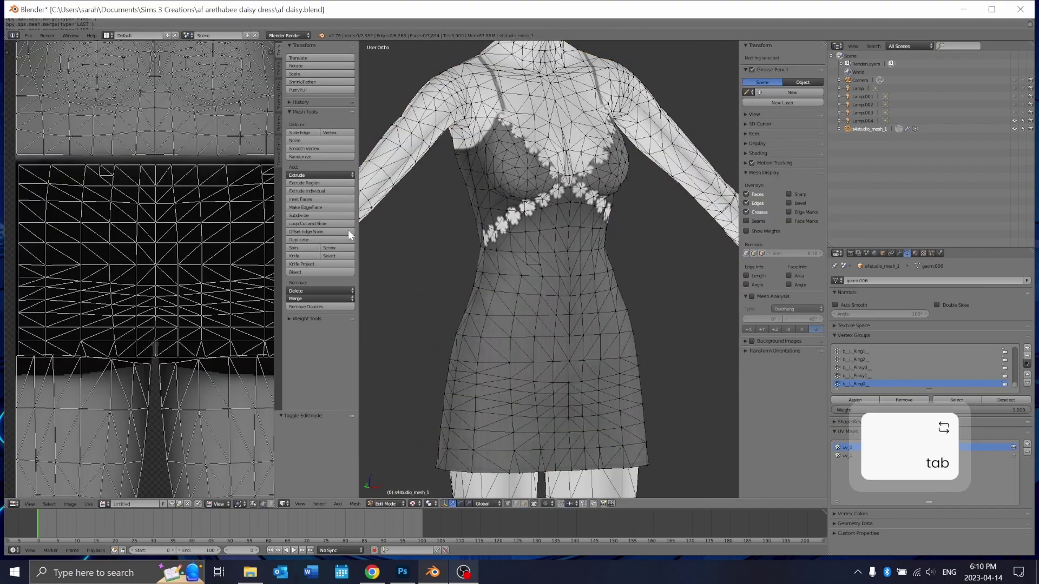
# Widen the UV editor and bring the whole UV layout of the dress into view
pyautogui.scroll(4, 368, 217)
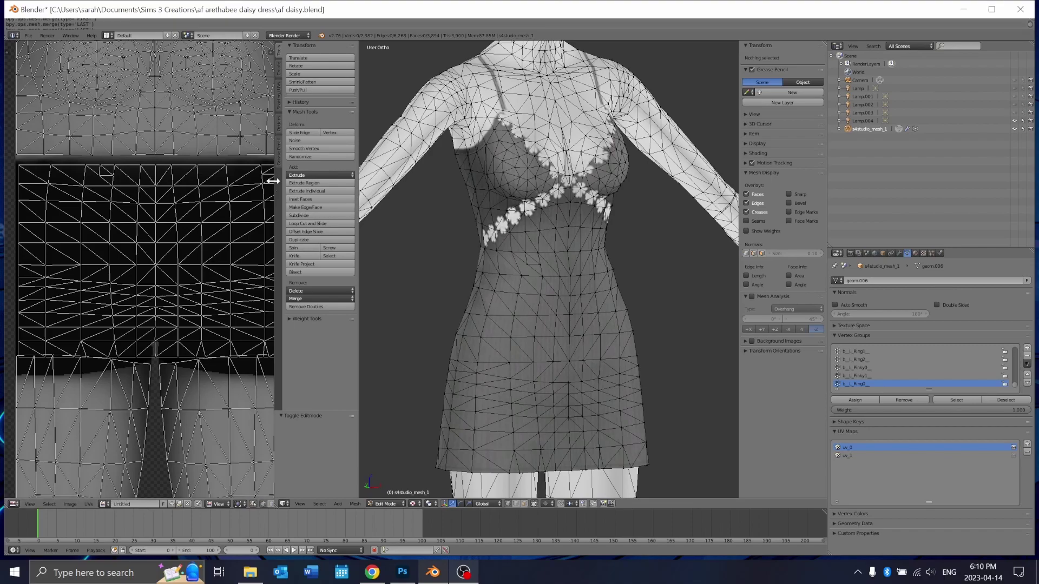
pyautogui.moveTo(273, 180); pyautogui.dragTo(416, 225)
pyautogui.scroll(-4, 421, 243)
pyautogui.scroll(-1, 506, 322)
pyautogui.scroll(-4, 275, 371)
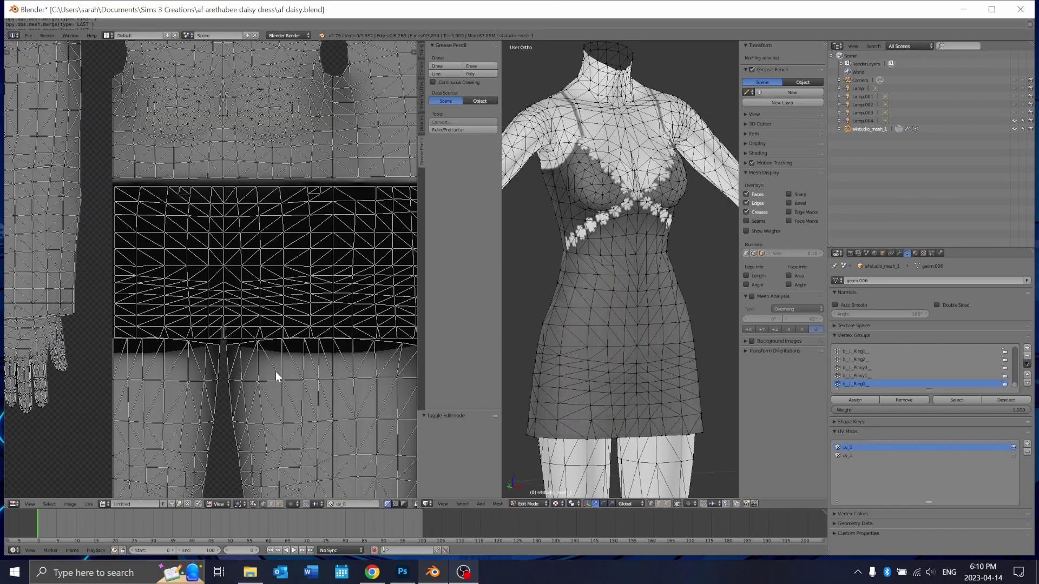
pyautogui.click(254, 504)
pyautogui.click(254, 504)
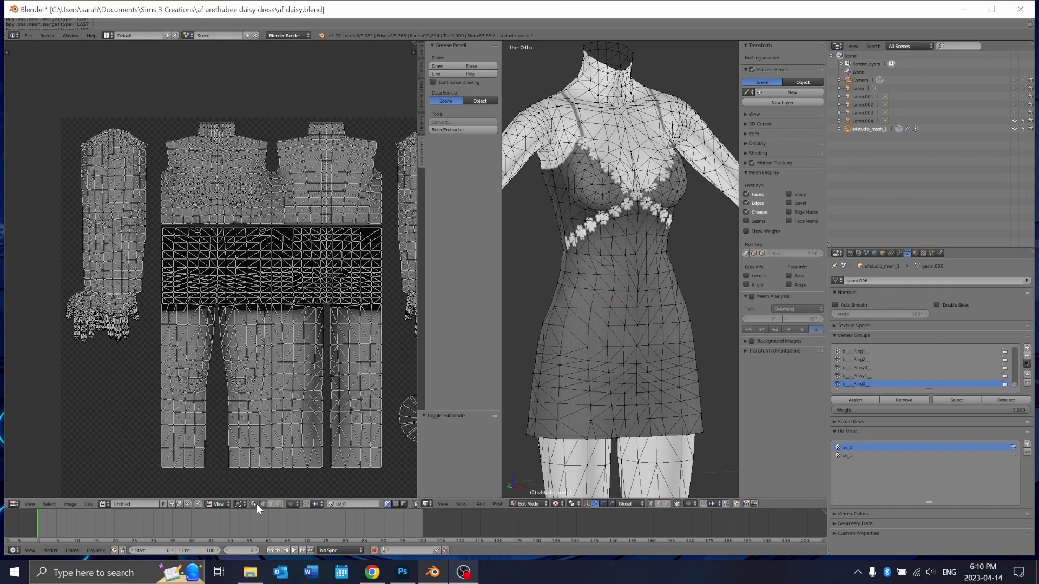
pyautogui.click(257, 505)
pyautogui.click(257, 505)
pyautogui.press('a')
pyautogui.press('a')
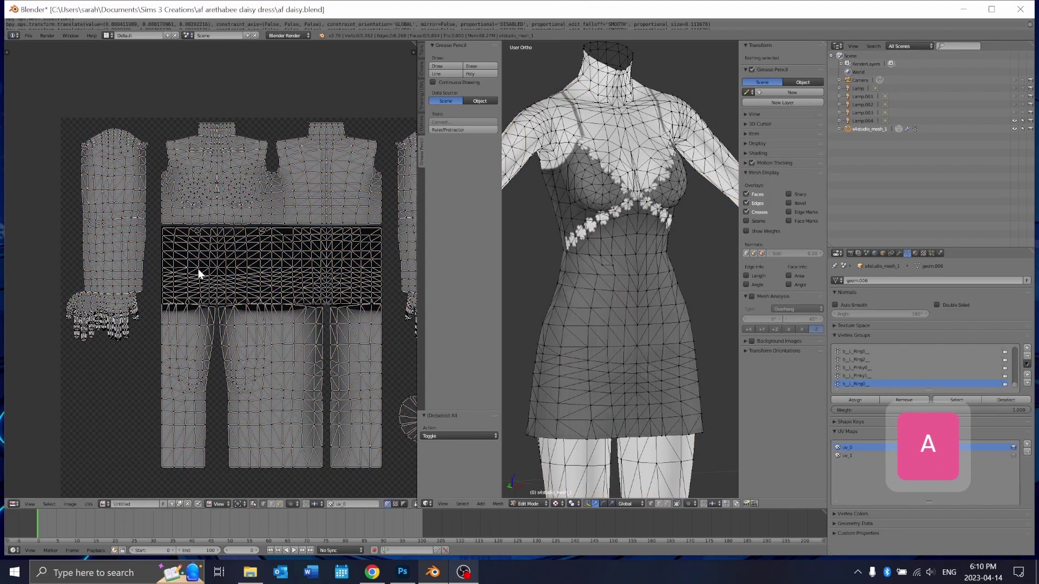
# Examine the waistline gap between the bodice and skirt UV islands for vertices that need to line up
pyautogui.scroll(4, 200, 271)
pyautogui.scroll(-5, 239, 280)
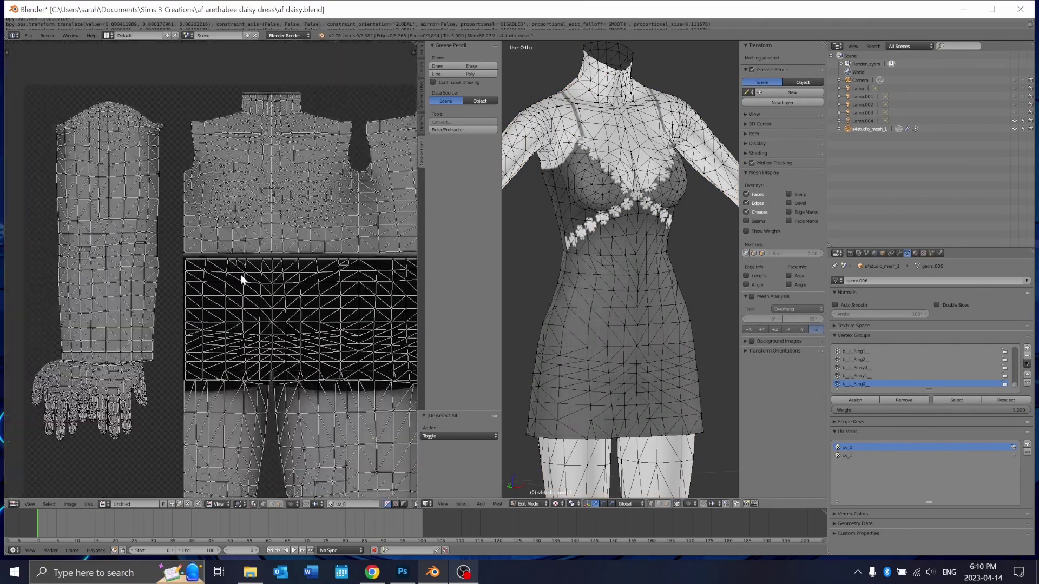
pyautogui.scroll(5, 219, 265)
pyautogui.scroll(3, 146, 252)
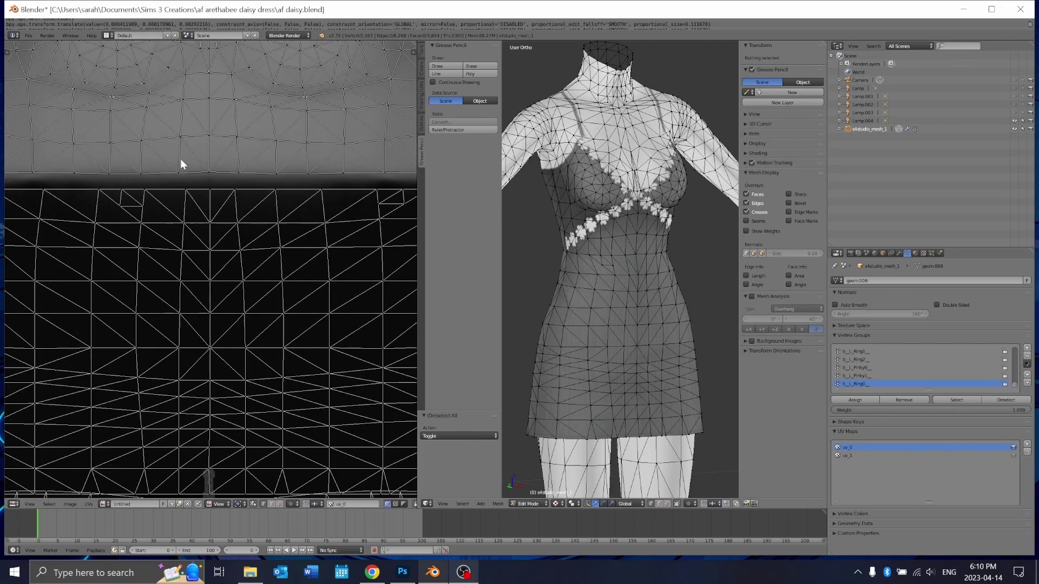
pyautogui.scroll(-3, 174, 264)
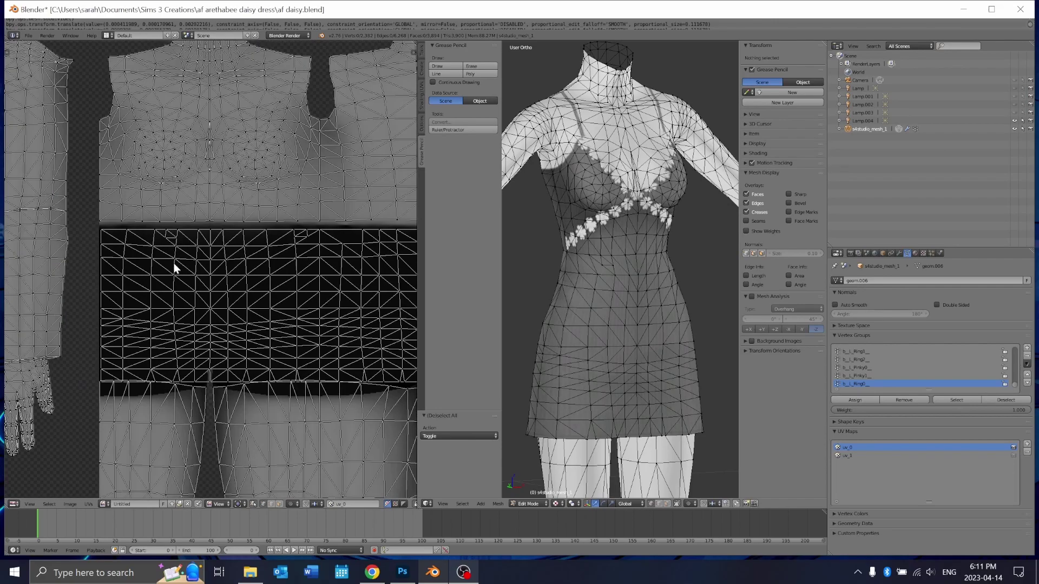
pyautogui.moveTo(173, 265); pyautogui.dragTo(227, 254, button='middle')
pyautogui.scroll(3, 229, 255)
pyautogui.moveTo(188, 181); pyautogui.dragTo(238, 259, button='middle')
pyautogui.scroll(-3, 239, 259)
pyautogui.scroll(1, 228, 239)
pyautogui.scroll(3, 228, 239)
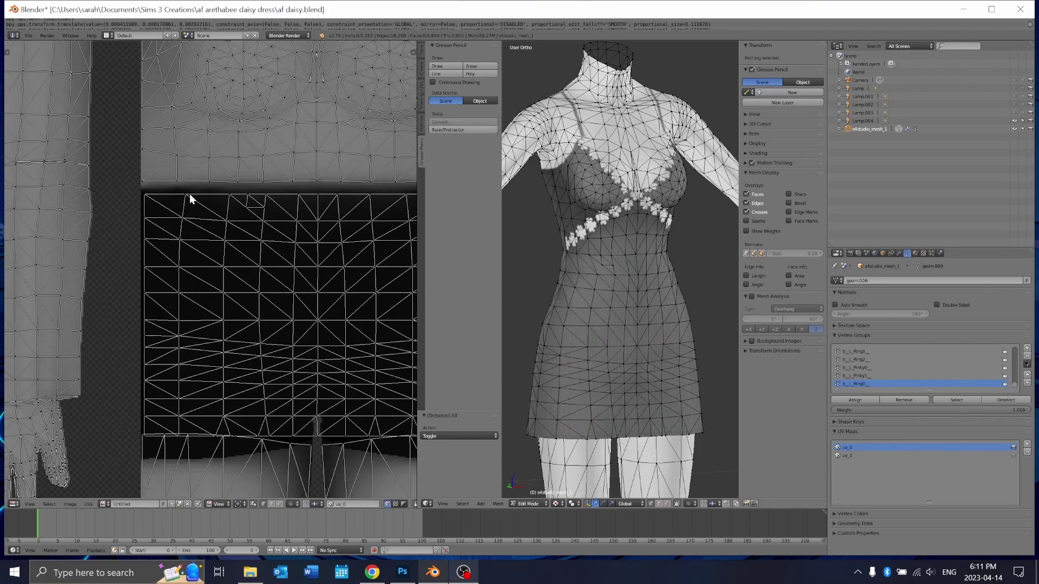
# Select individual vertices along the skirt's waist edge in the UV layout to check their matching bodice points, ending at the corner
pyautogui.rightClick(180, 191)
pyautogui.scroll(4, 157, 195)
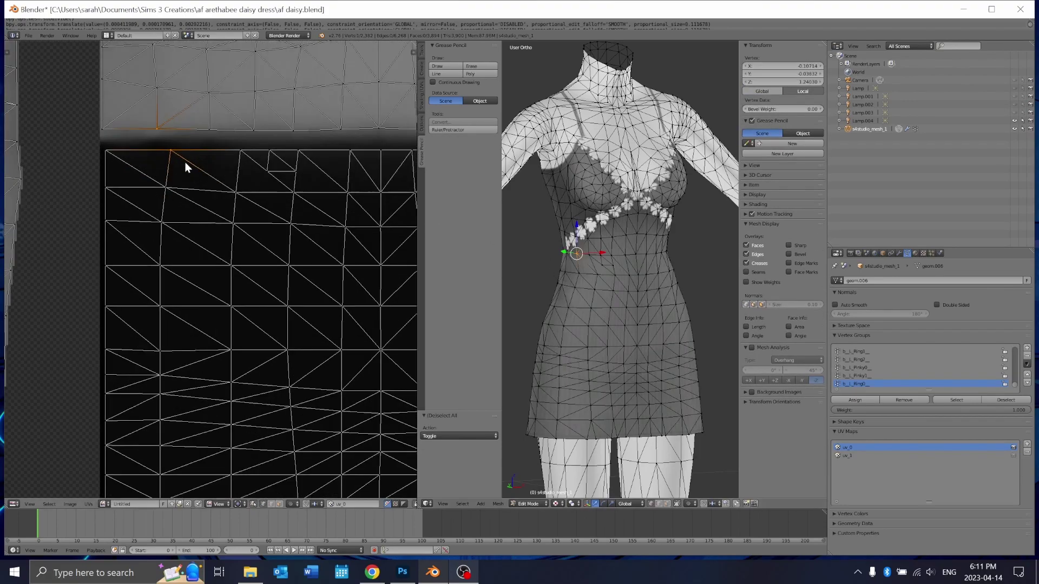
pyautogui.moveTo(214, 167); pyautogui.dragTo(215, 205, button='middle')
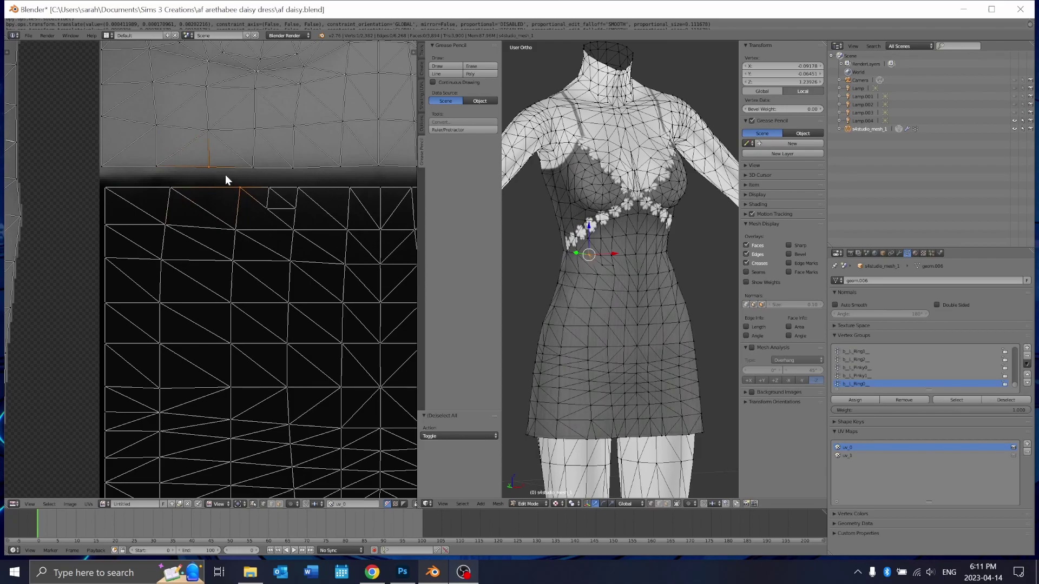
pyautogui.rightClick(163, 183)
pyautogui.rightClick(108, 164)
# Examine the side-seam waist vertex on the 3D mesh and in the UV layout, and select the next vertex along the waist edge
pyautogui.scroll(-3, 388, 269)
pyautogui.moveTo(535, 278); pyautogui.dragTo(572, 278, button='middle')
pyautogui.scroll(8, 586, 272)
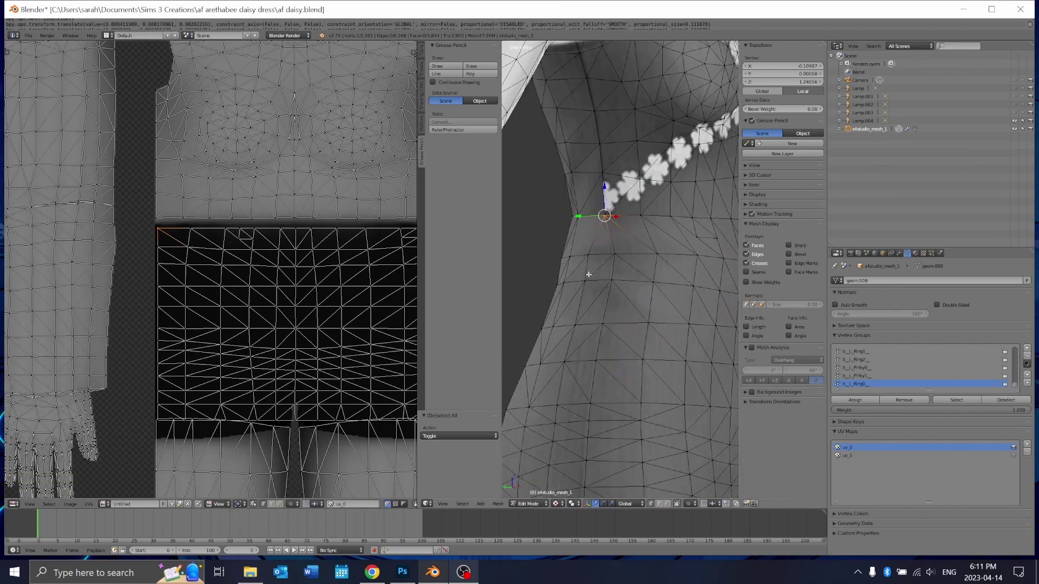
pyautogui.scroll(-4, 249, 265)
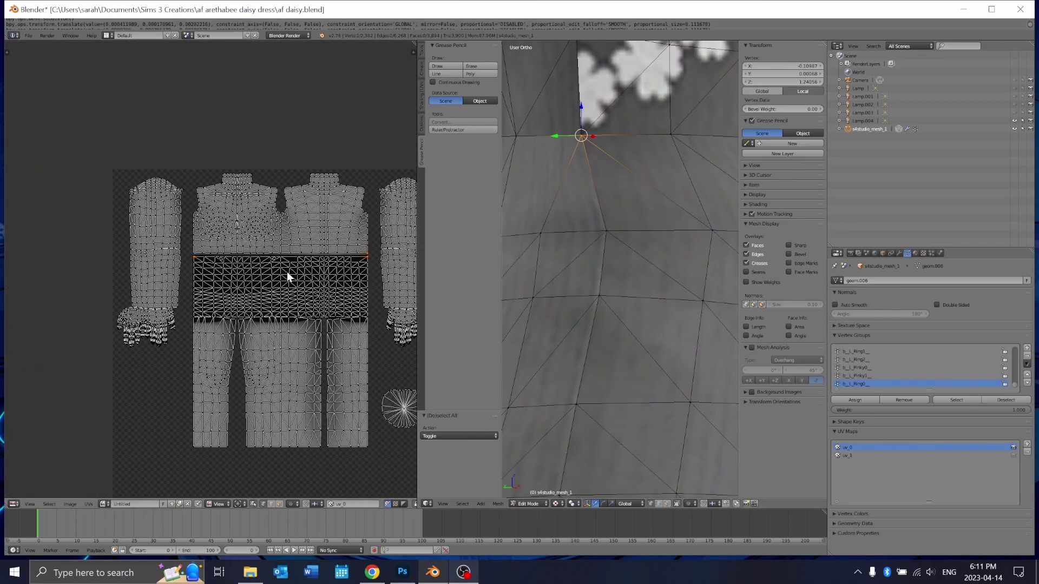
pyautogui.scroll(8, 232, 223)
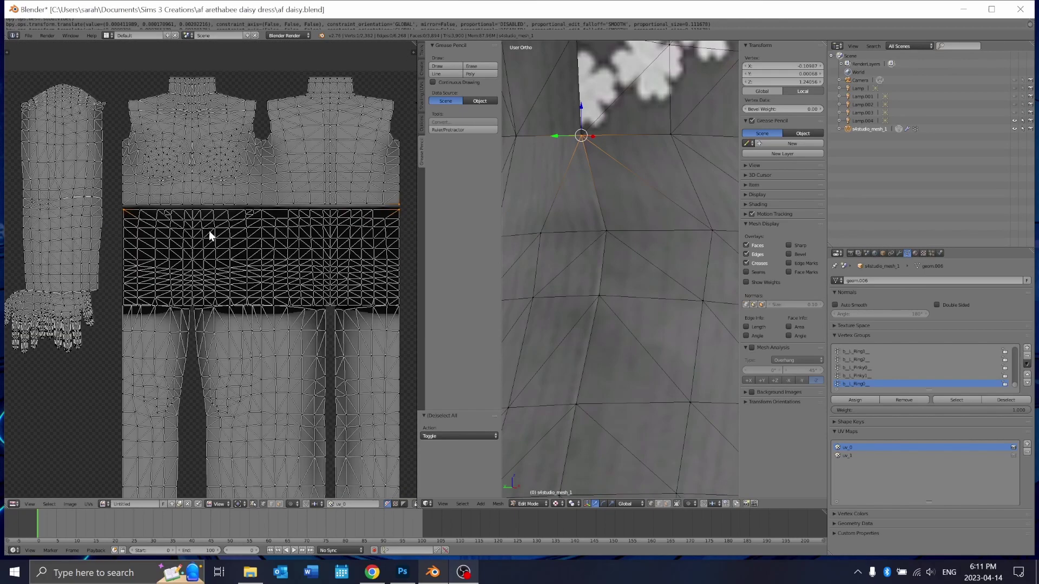
pyautogui.scroll(4, 226, 283)
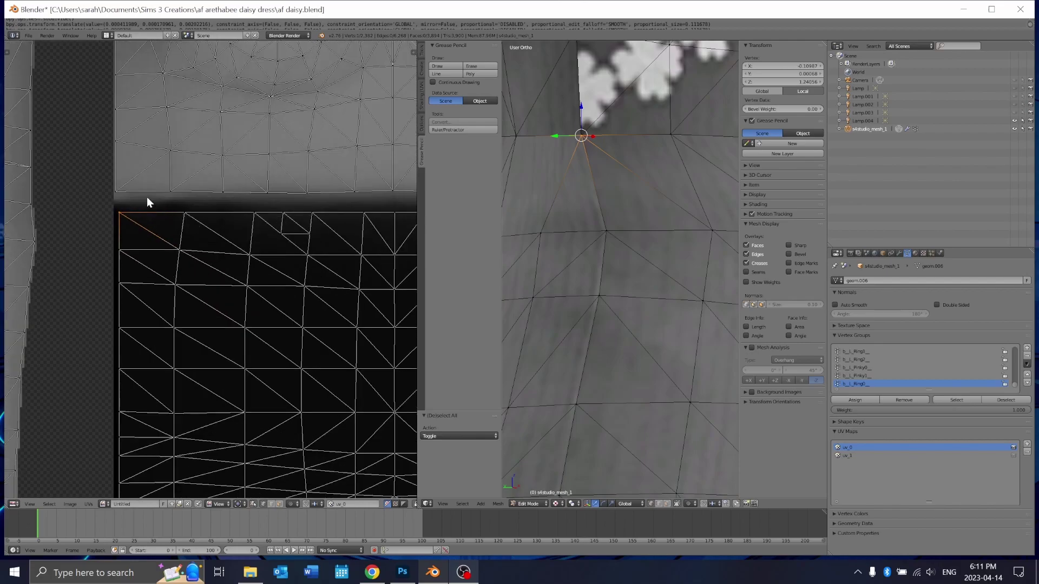
pyautogui.rightClick(183, 204)
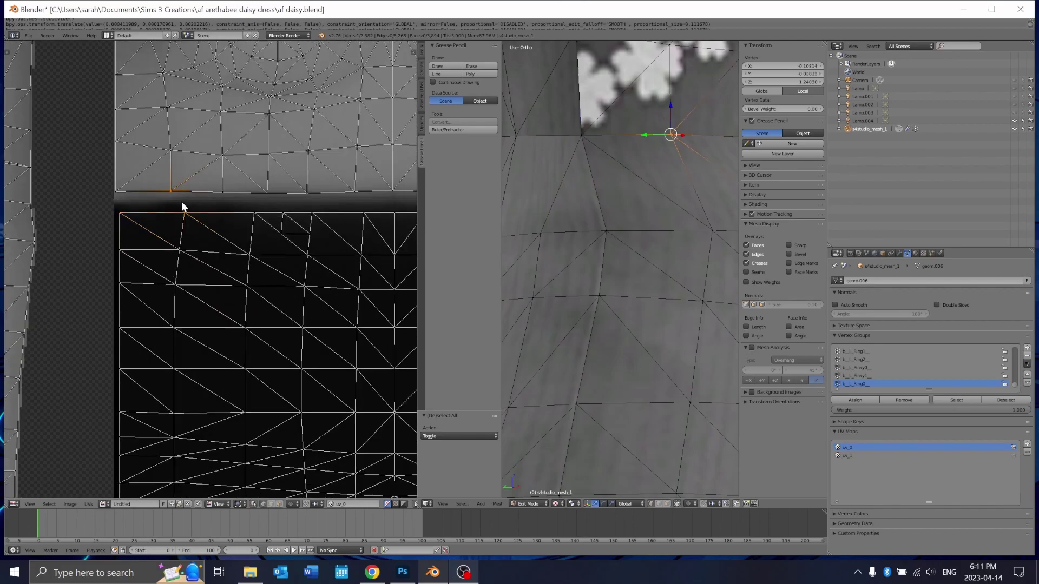
# Weld the selected bodice and skirt UV vertices beside the waistline corner and check the dress in Object Mode
pyautogui.scroll(-1, 205, 221)
pyautogui.press('w')
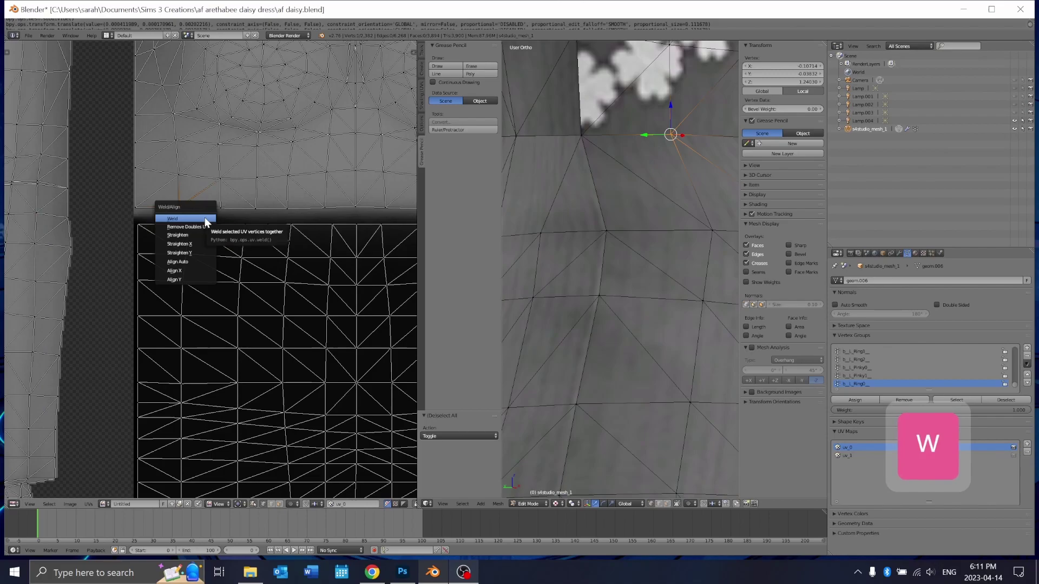
pyautogui.click(205, 218)
pyautogui.scroll(1, 205, 218)
pyautogui.press('Tab')
pyautogui.press('Tab')
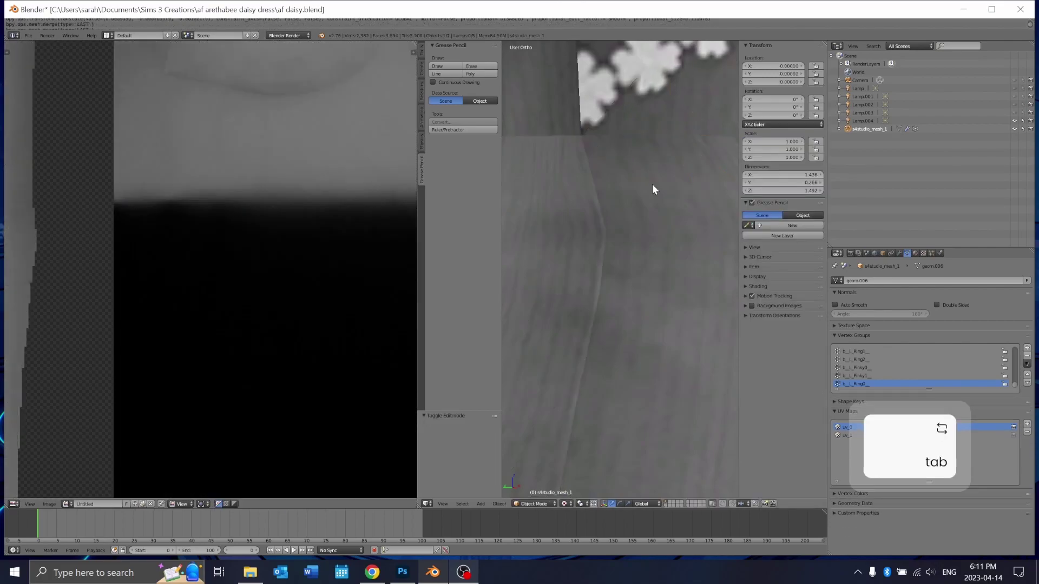
# Weld the next pairs of bodice and skirt UV vertices along the waistline towards the middle of the layout
pyautogui.press('a')
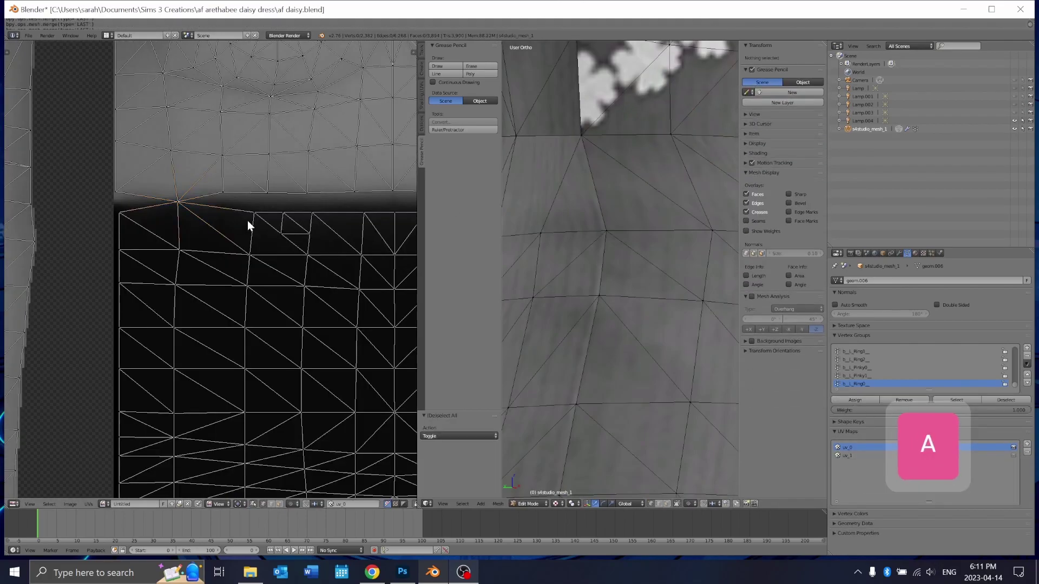
pyautogui.press('w')
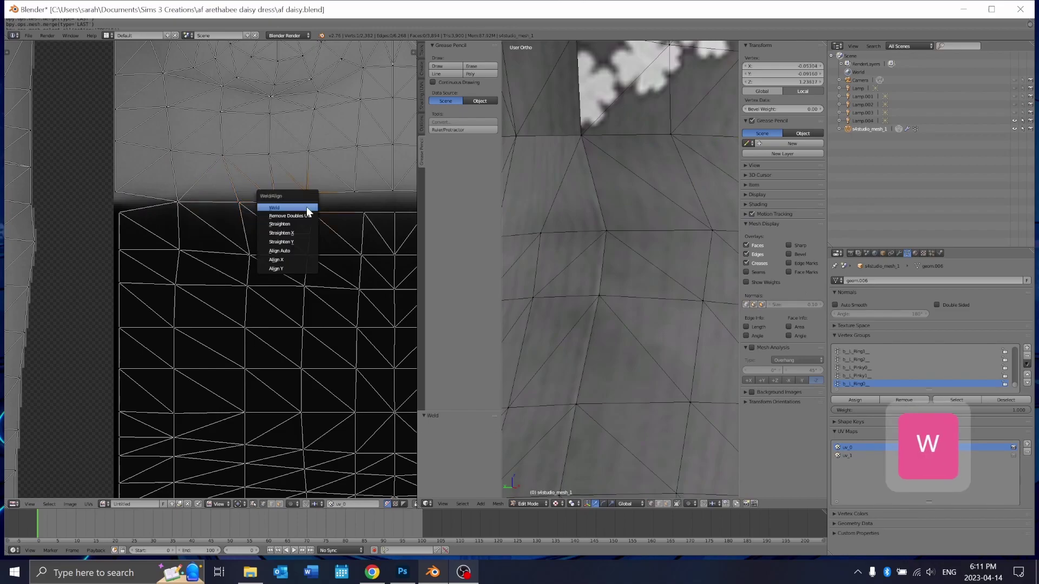
pyautogui.click(306, 206)
pyautogui.moveTo(273, 208); pyautogui.dragTo(200, 209, button='middle')
pyautogui.rightClick(237, 210)
pyautogui.press('w')
pyautogui.click(237, 210)
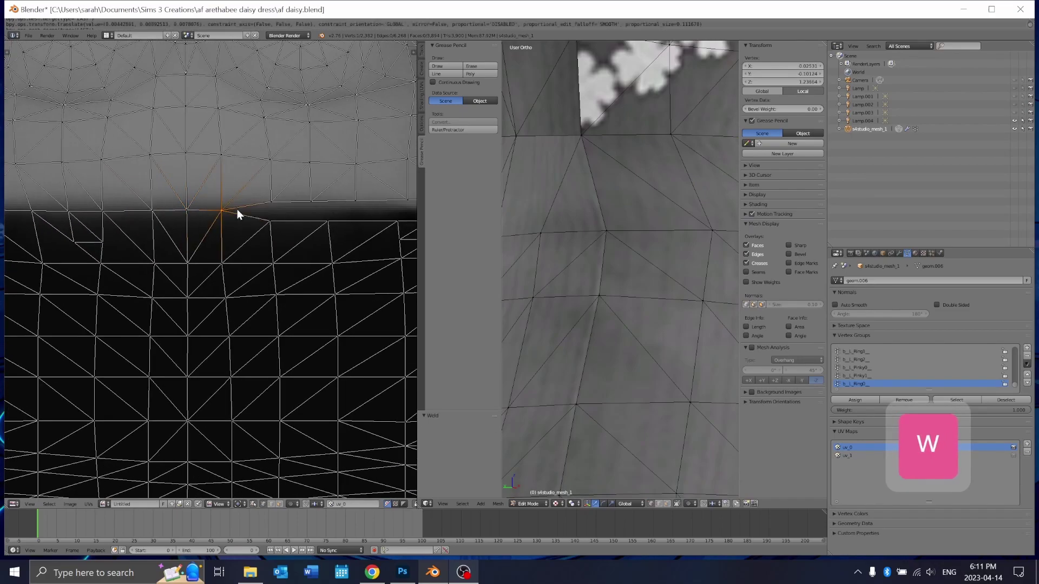
# Continue welding matching bodice and skirt UV vertices along the waistline past the centre of the layout
pyautogui.rightClick(216, 215)
pyautogui.moveTo(292, 214); pyautogui.dragTo(200, 197, button='middle')
pyautogui.rightClick(246, 210)
pyautogui.press('w')
pyautogui.click(246, 211)
pyautogui.press('w')
pyautogui.click(229, 201)
pyautogui.rightClick(210, 200)
pyautogui.press('w')
pyautogui.click(212, 199)
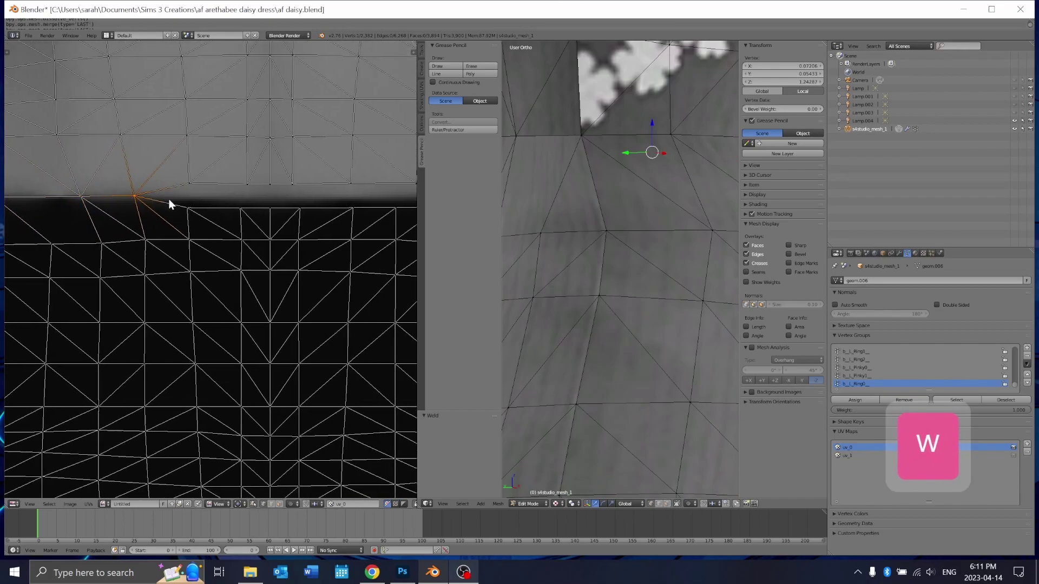
# Weld the remaining waistline UV vertex pairs towards the far edge of the layout and clear the selection
pyautogui.moveTo(285, 200); pyautogui.dragTo(235, 200, button='middle')
pyautogui.press('w')
pyautogui.click(220, 200)
pyautogui.rightClick(243, 196)
pyautogui.moveTo(302, 198); pyautogui.dragTo(189, 186, button='middle')
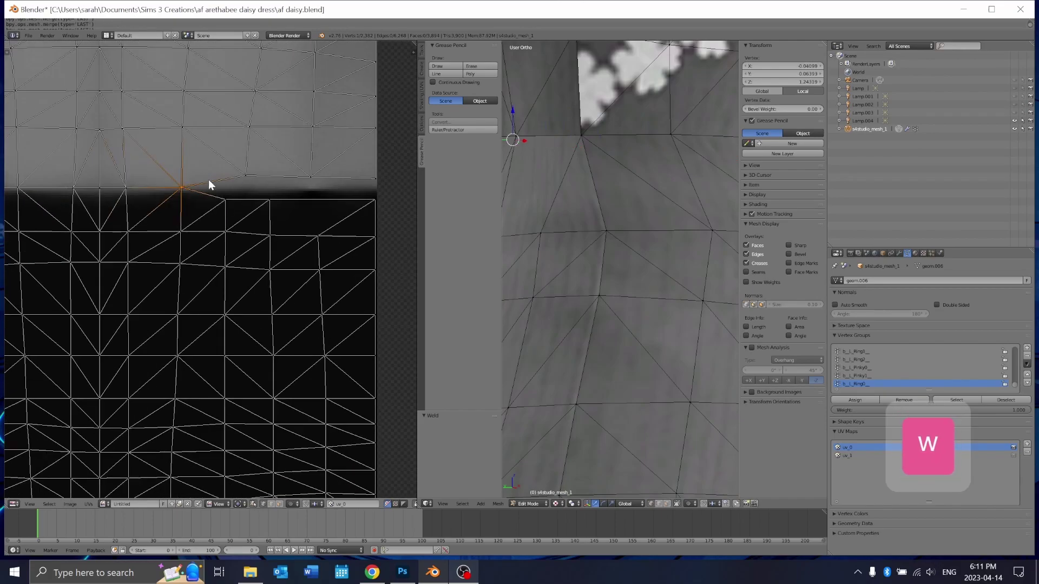
pyautogui.press('w')
pyautogui.click(243, 189)
pyautogui.rightClick(296, 185)
pyautogui.press('w')
pyautogui.click(297, 185)
pyautogui.press('a')
# Show the whole dress from the front and narrow the UV editor to give the 3D view more room
pyautogui.scroll(-5, 295, 185)
pyautogui.scroll(-9, 584, 199)
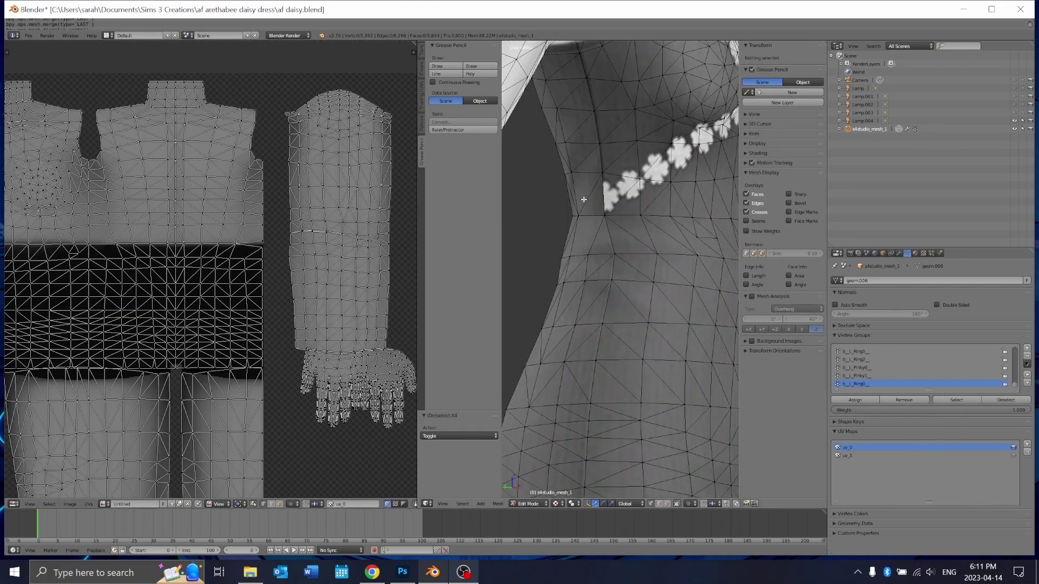
pyautogui.press('KP_1')
pyautogui.press('Tab')
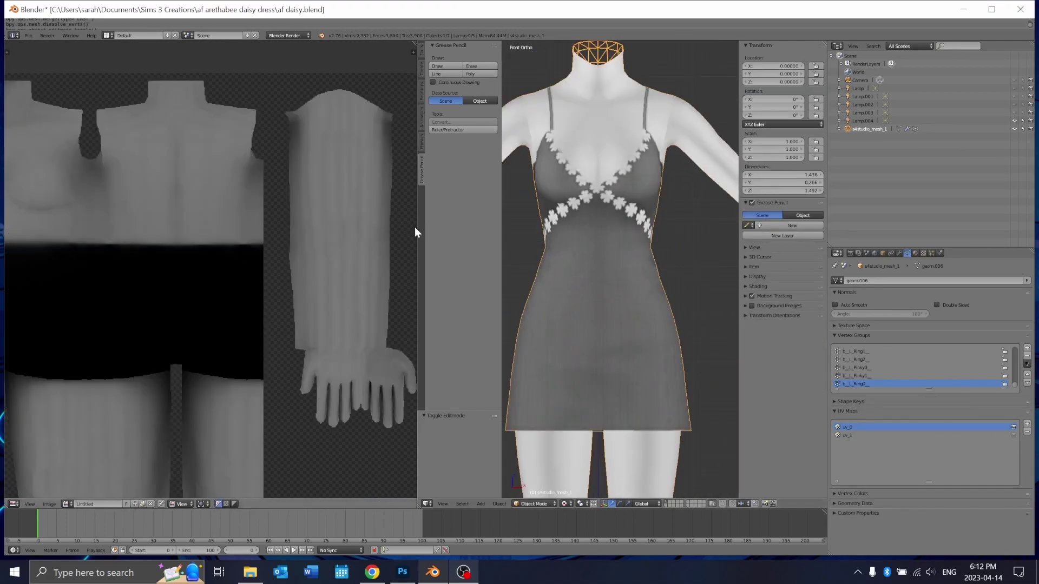
pyautogui.moveTo(416, 227); pyautogui.dragTo(356, 244)
pyautogui.press('Tab')
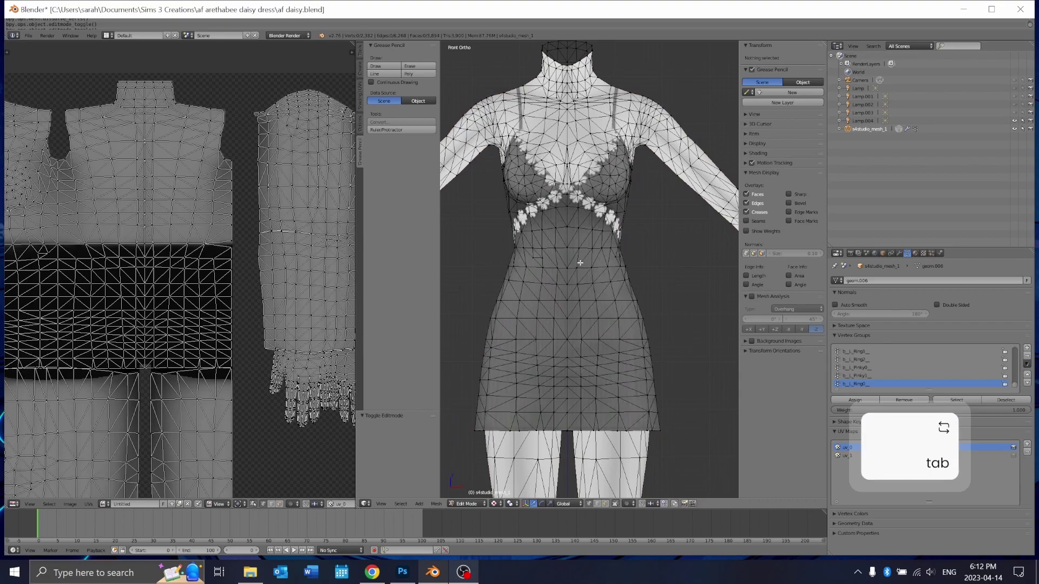
# Examine the dress's waist and side seam from the back and side in Object Mode for shading or texture problems
pyautogui.press('a')
pyautogui.scroll(5, 550, 273)
pyautogui.press('Tab')
pyautogui.moveTo(550, 272); pyautogui.dragTo(632, 253, button='middle')
pyautogui.scroll(4, 641, 276)
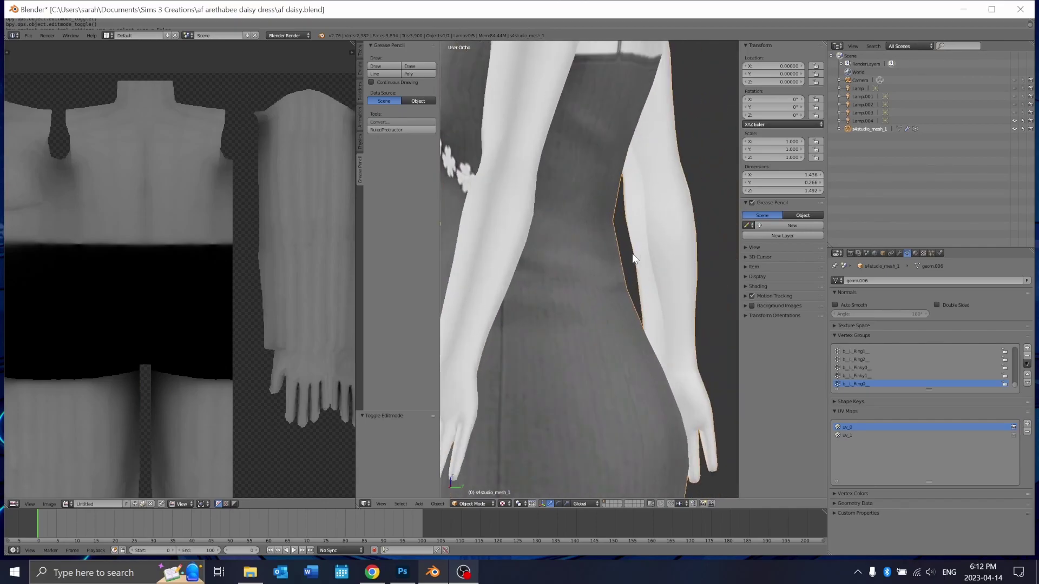
pyautogui.scroll(-5, 632, 255)
pyautogui.moveTo(560, 269); pyautogui.dragTo(511, 263, button='middle')
pyautogui.scroll(5, 563, 249)
pyautogui.scroll(5, 631, 255)
pyautogui.scroll(2, 548, 249)
pyautogui.scroll(-3, 547, 253)
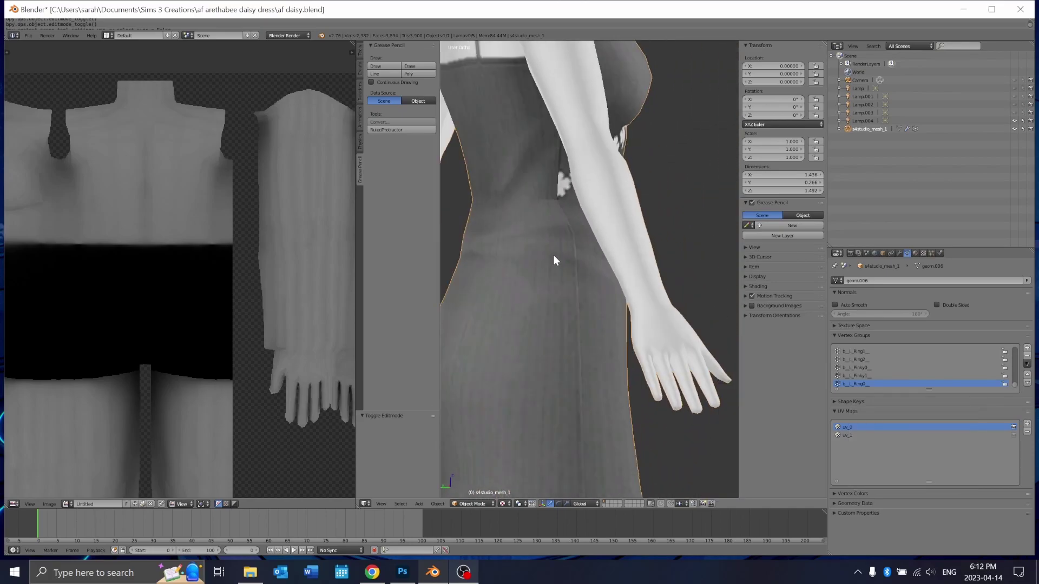
# Try to move a side-seam vertex below the waist with proportional editing enabled, and undo the move
pyautogui.press('Tab')
pyautogui.rightClick(572, 242)
pyautogui.press('g')
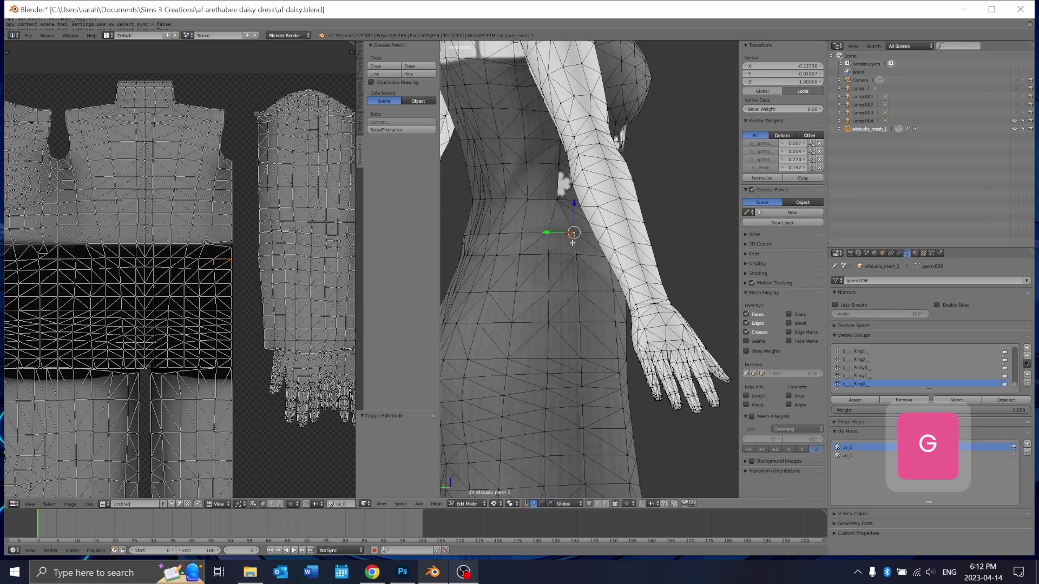
pyautogui.click(626, 504)
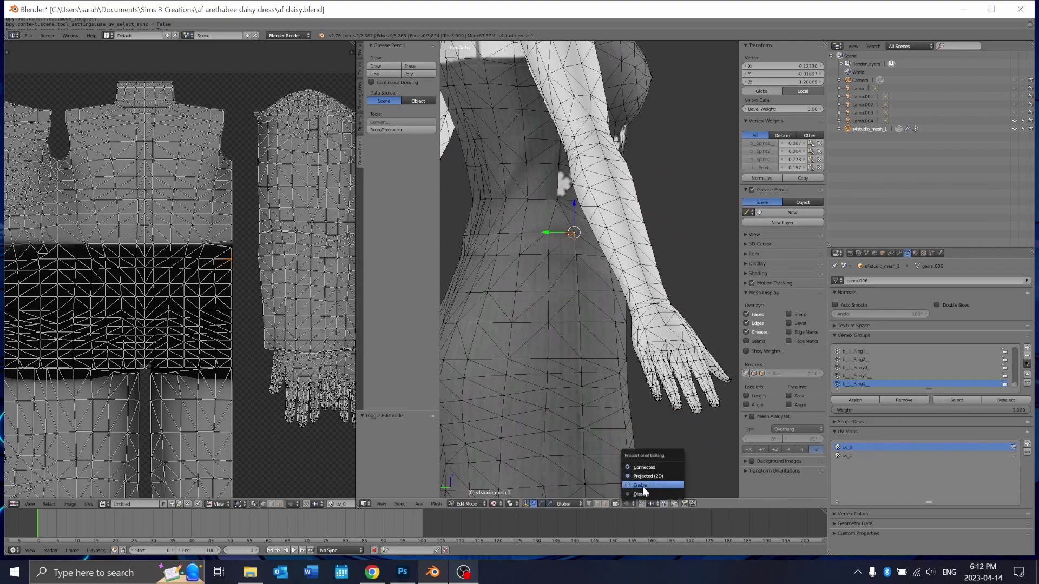
pyautogui.click(641, 485)
pyautogui.press('g')
pyautogui.click(584, 246)
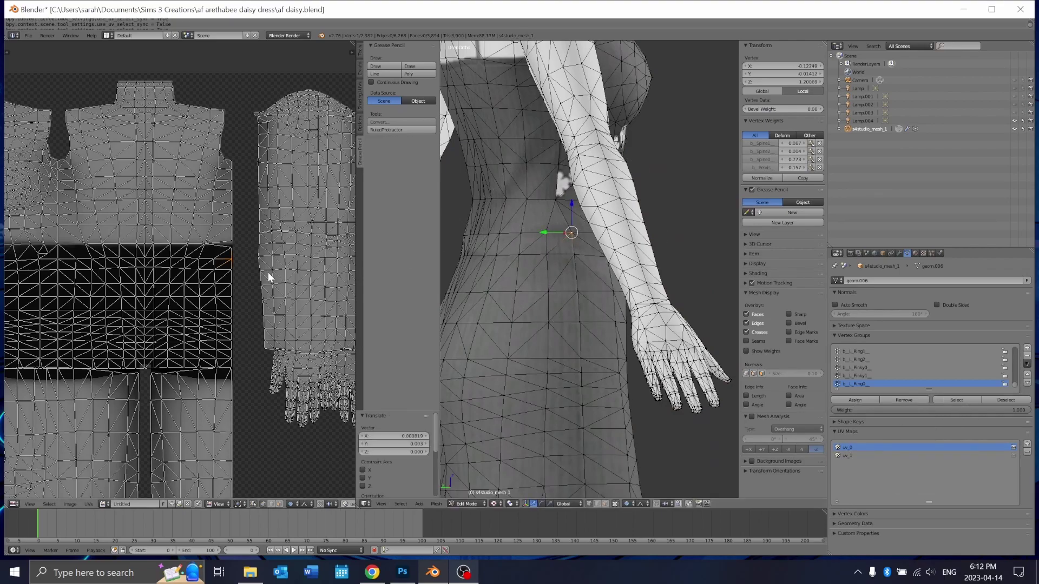
pyautogui.hotkey('ctrl', 'z')
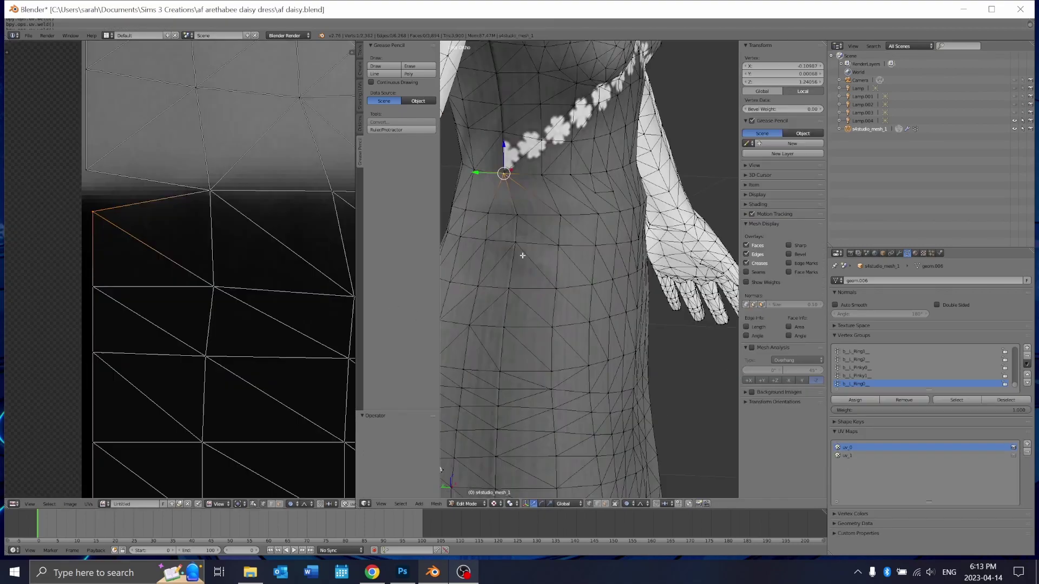
# Disable proportional editing, move the skirt's corner UV vertex onto the bodice's waistline corner, and check the side seam on the dress
pyautogui.scroll(-2, 523, 255)
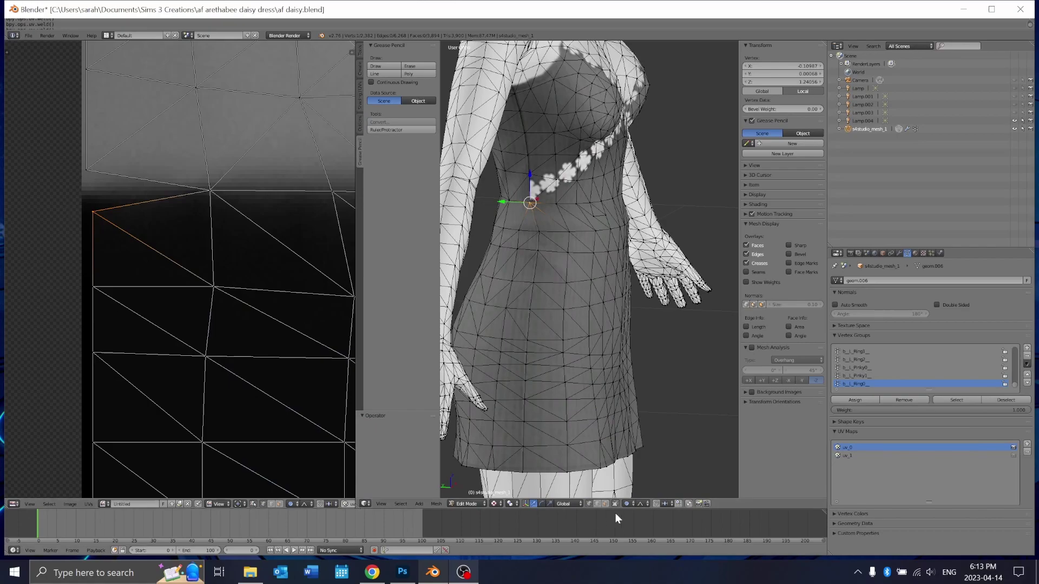
pyautogui.click(628, 503)
pyautogui.click(641, 495)
pyautogui.scroll(3, 95, 303)
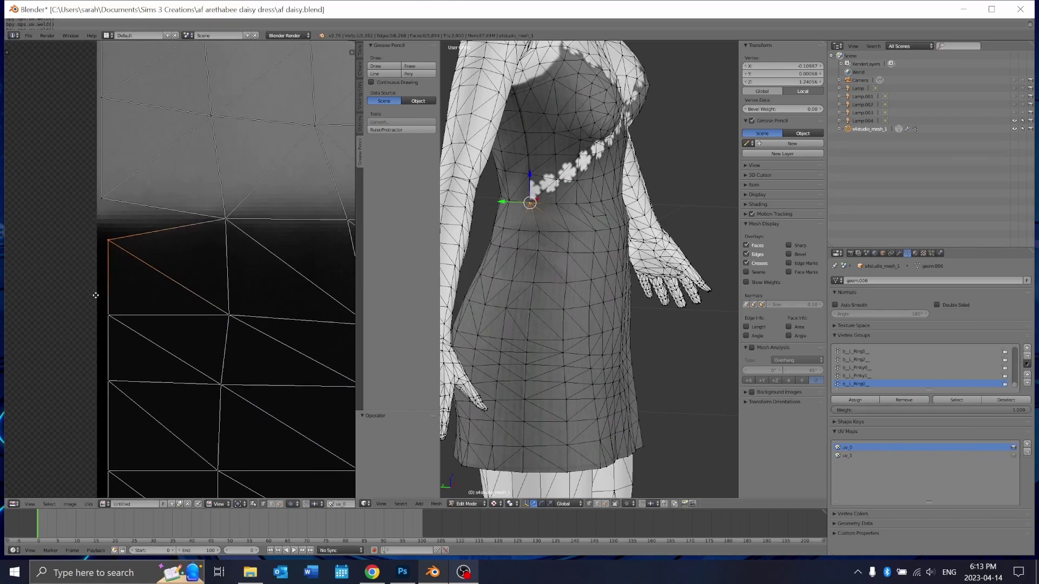
pyautogui.press('g')
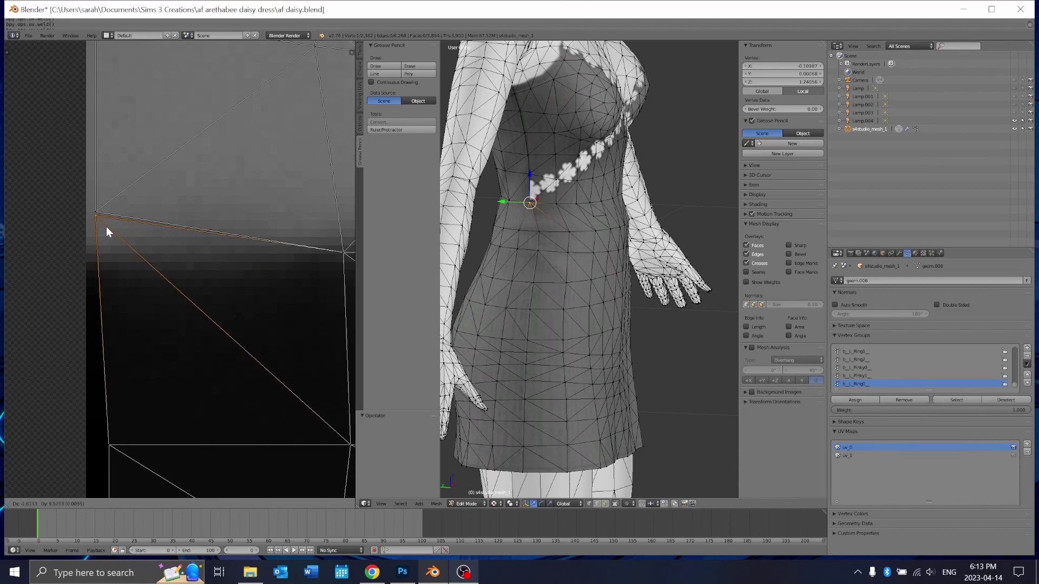
pyautogui.click(106, 227)
pyautogui.press('Tab')
pyautogui.scroll(5, 540, 232)
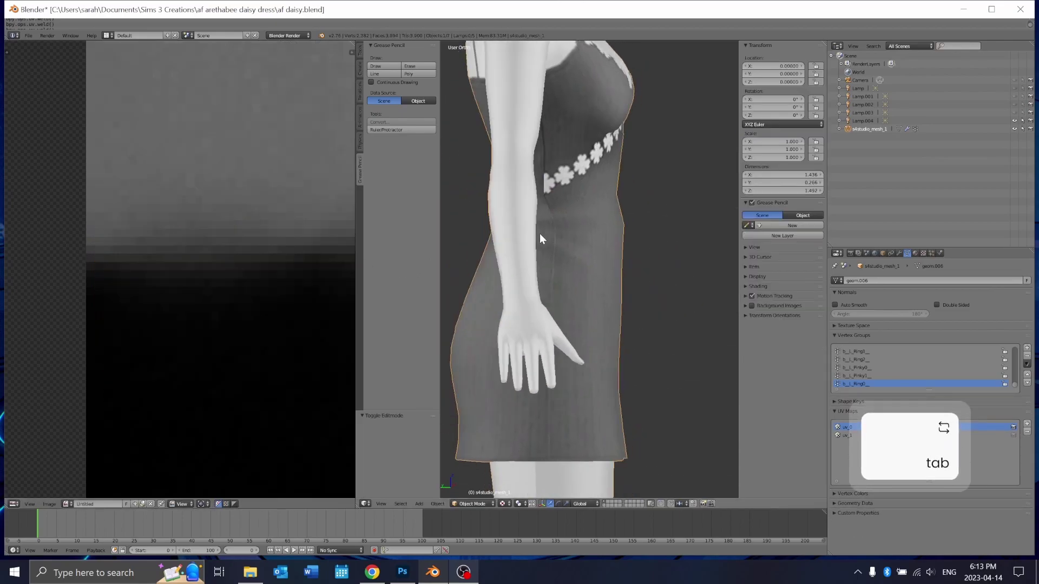
pyautogui.press('Tab')
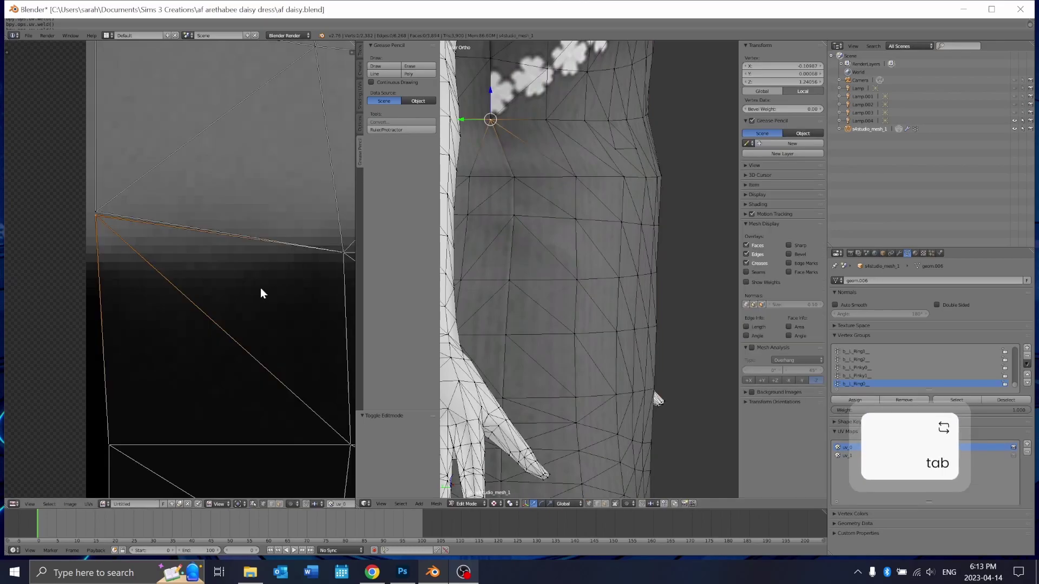
# Clear the mesh selection and examine the dress's waist in the front view
pyautogui.press('a')
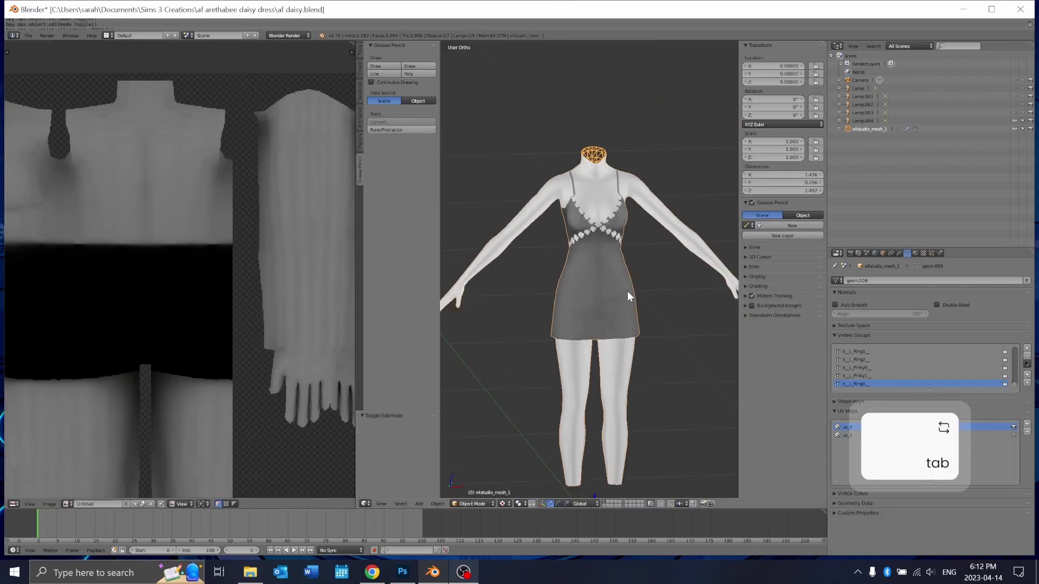
pyautogui.press('Tab')
pyautogui.press('a')
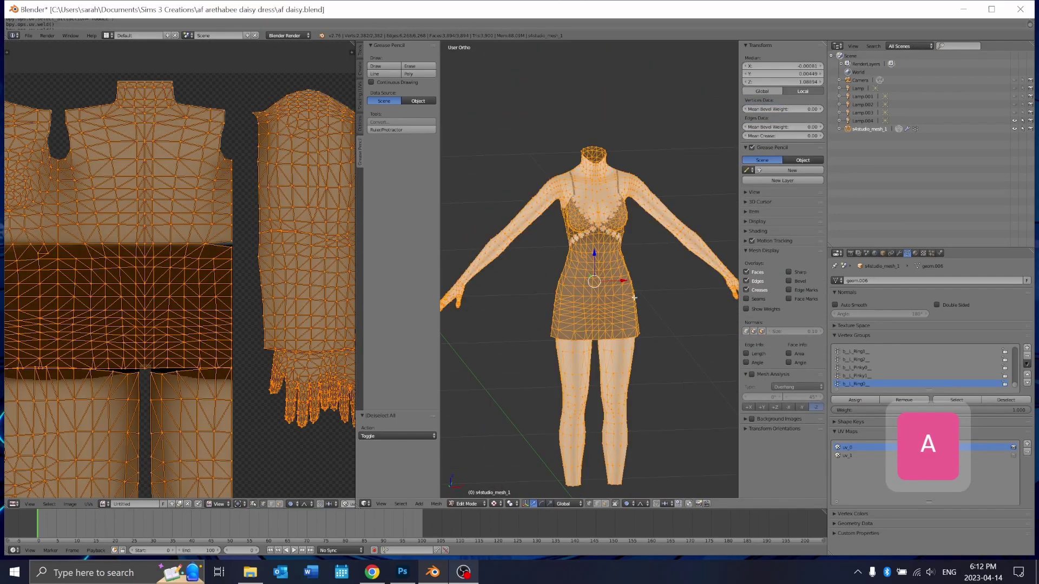
pyautogui.press('a')
pyautogui.scroll(4, 642, 306)
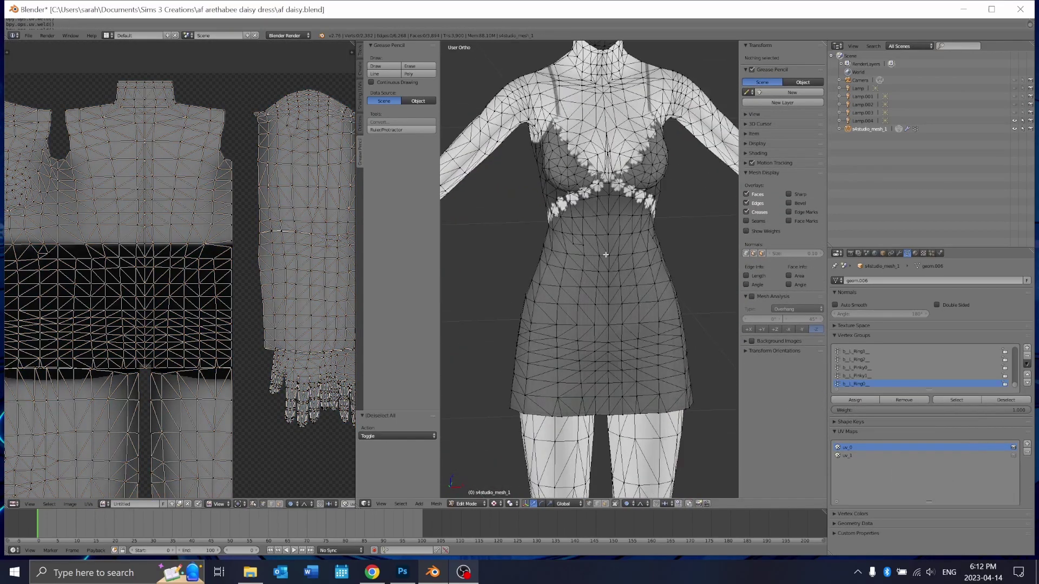
pyautogui.press('KP_1')
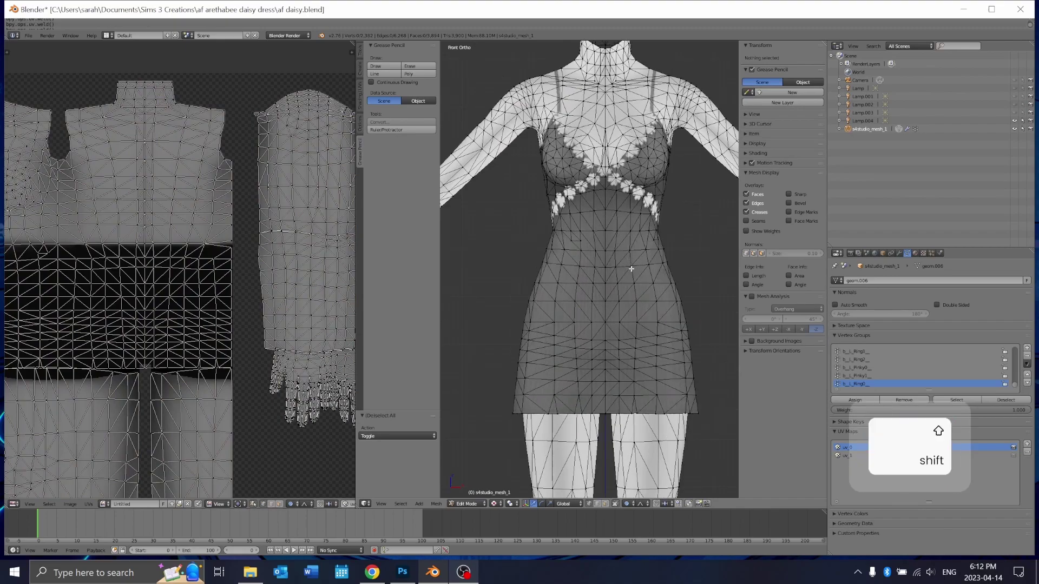
pyautogui.keyDown('shift'); pyautogui.moveTo(626, 269); pyautogui.dragTo(616, 213, button='middle'); pyautogui.keyUp('shift')
pyautogui.scroll(2, 616, 213)
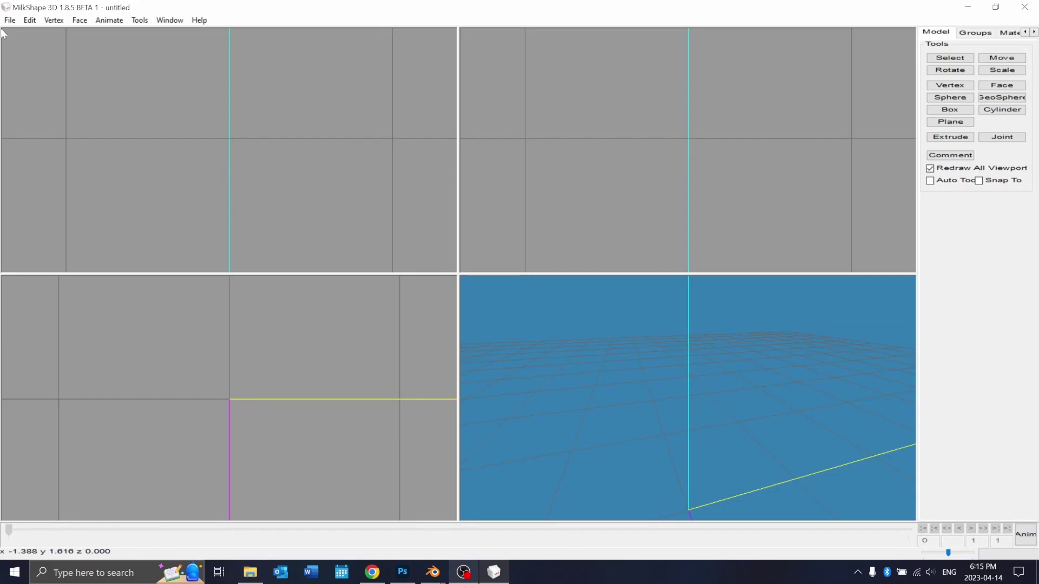
# Switch to MilkShape 3D and import the Wavefront OBJ file hlod.obj from the af arethabee daisy dress folder
pyautogui.click(10, 20)
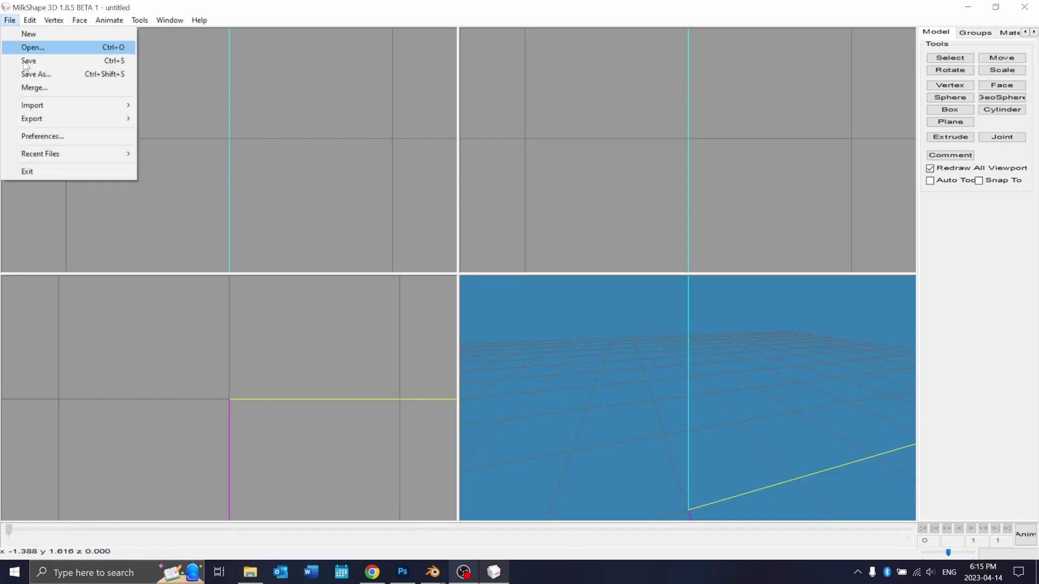
pyautogui.moveTo(54, 111)
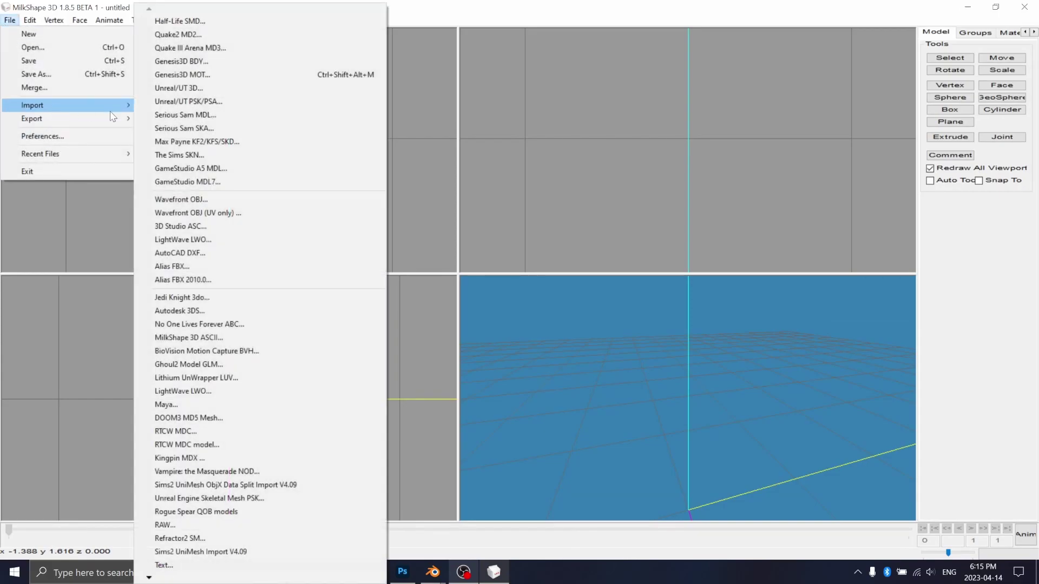
pyautogui.click(223, 200)
pyautogui.click(159, 145)
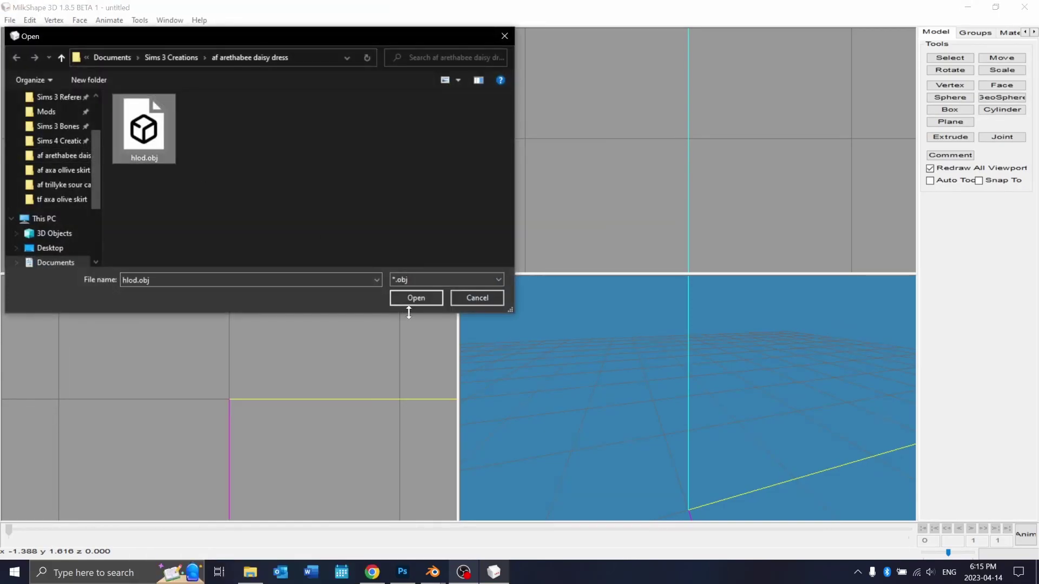
pyautogui.click(415, 298)
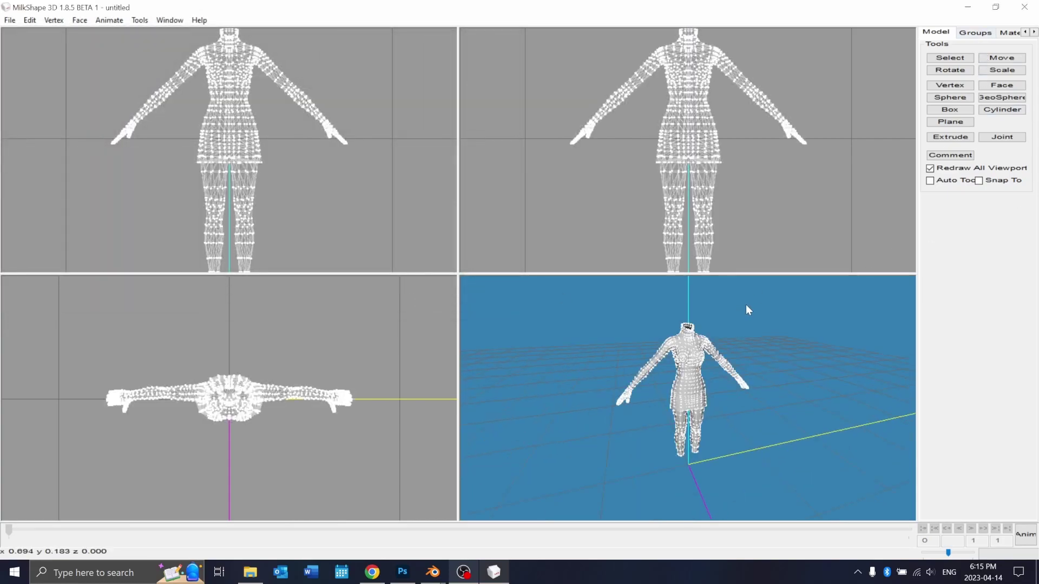
# Turn off Auto Smooth for the imported dress mesh's smoothing groups and check the model in the perspective view
pyautogui.scroll(5, 746, 304)
pyautogui.click(975, 34)
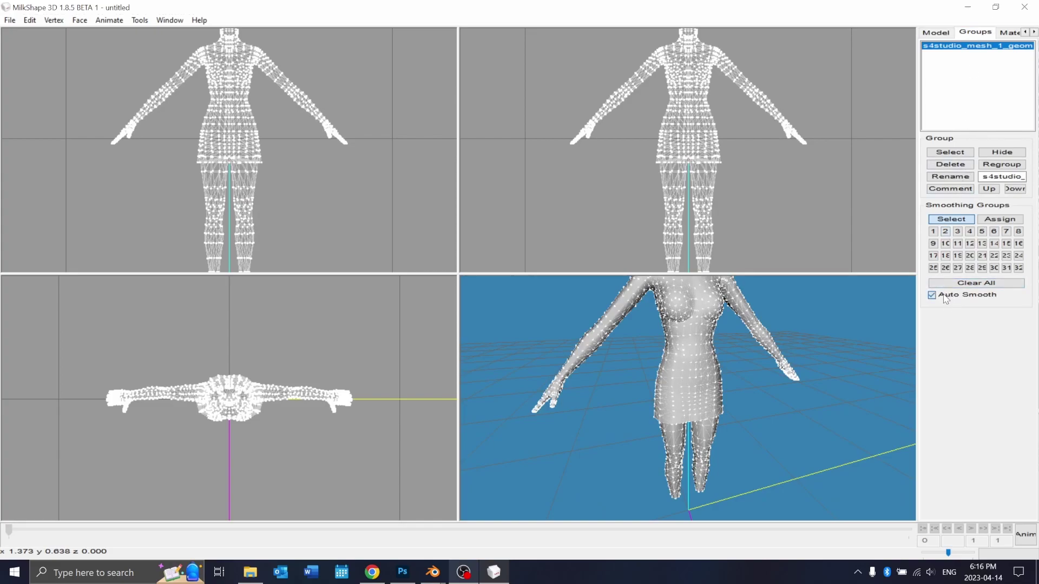
pyautogui.scroll(1, 719, 336)
pyautogui.scroll(-2, 720, 336)
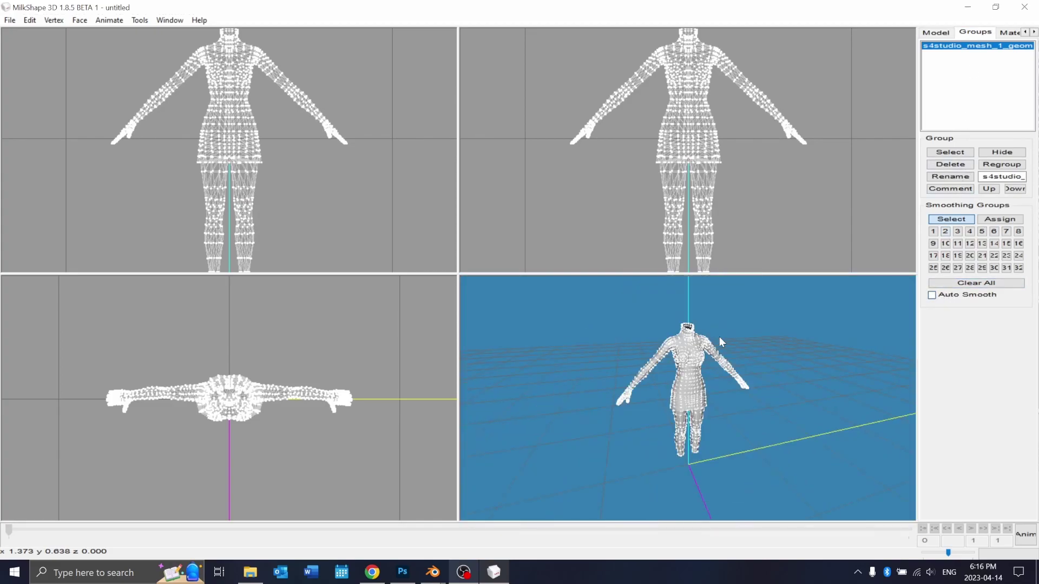
pyautogui.scroll(1, 719, 337)
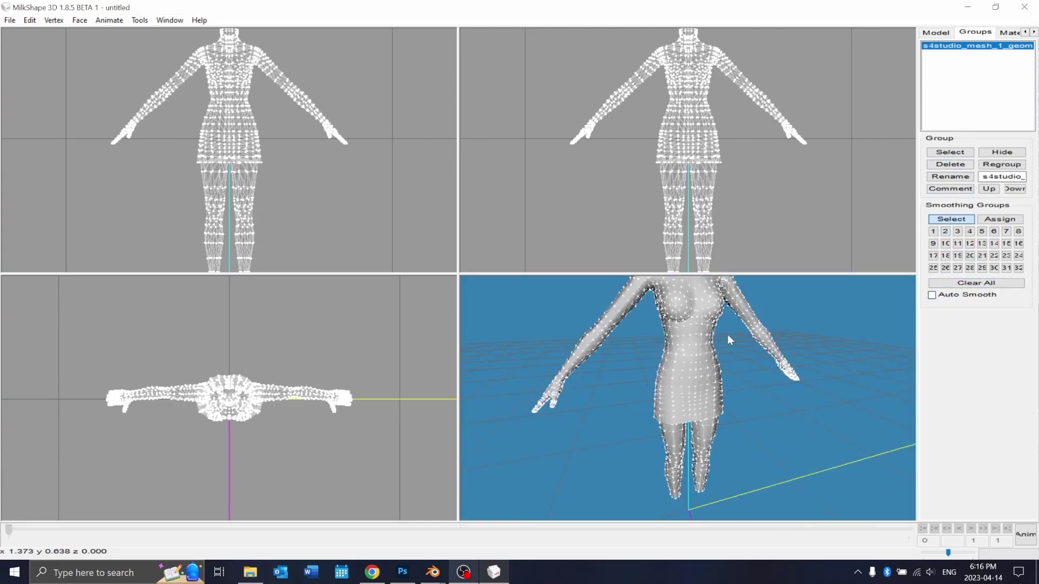
# Select the whole dress mesh group, align its vertex normals, and check the shading up close in the perspective view
pyautogui.click(951, 153)
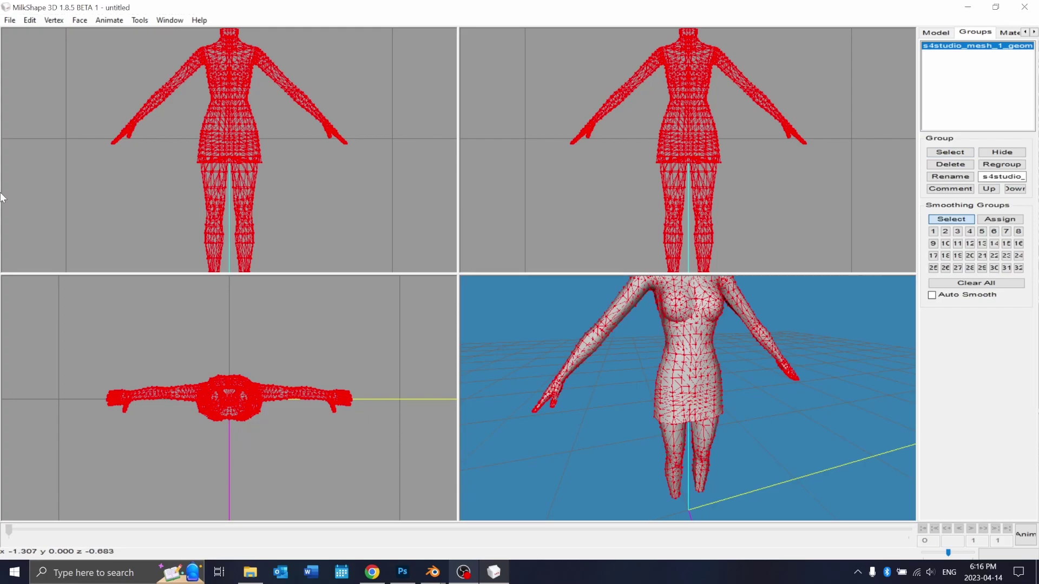
pyautogui.click(54, 21)
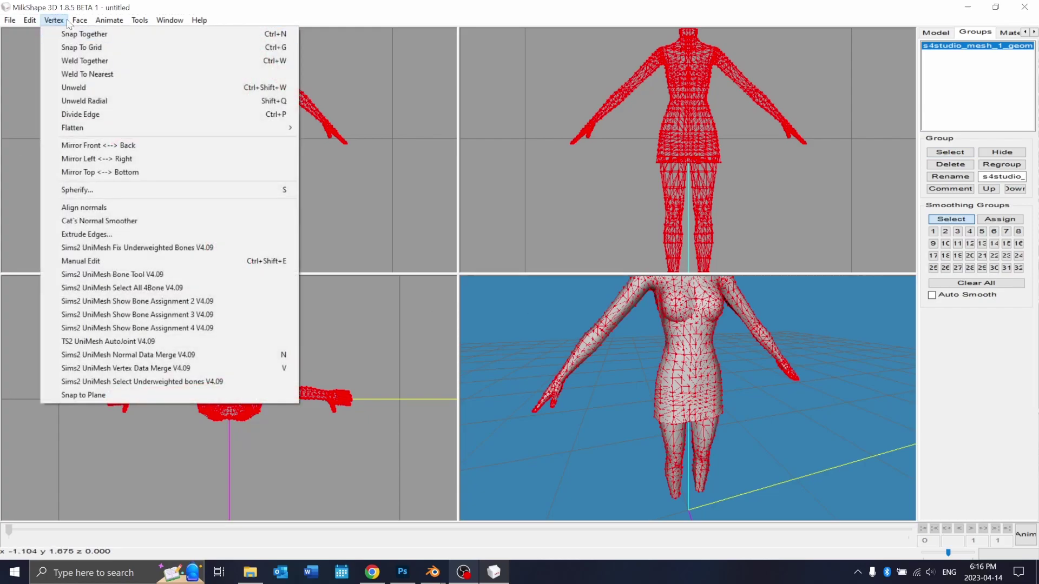
pyautogui.click(168, 207)
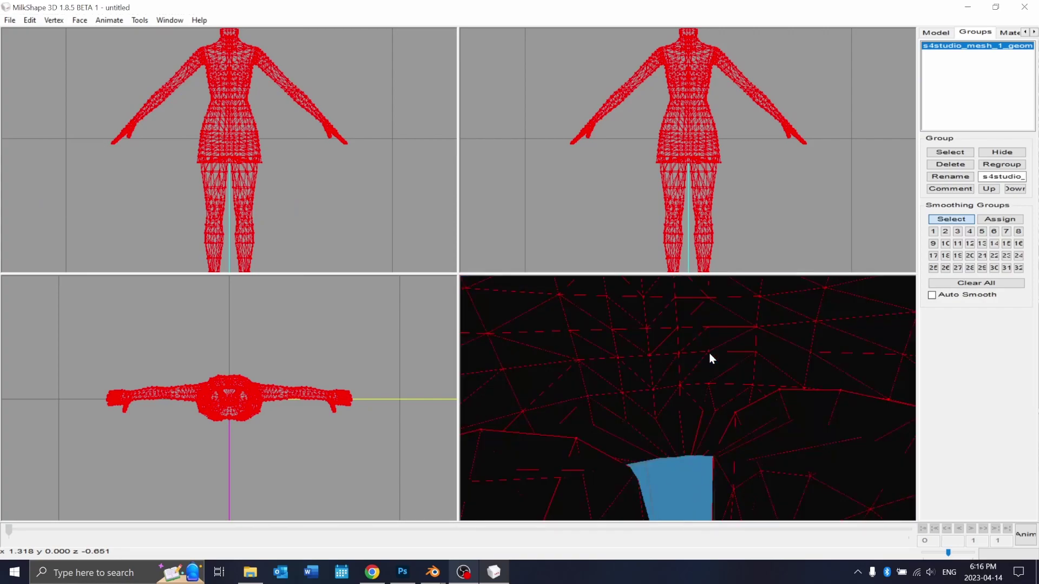
pyautogui.press('Tab')
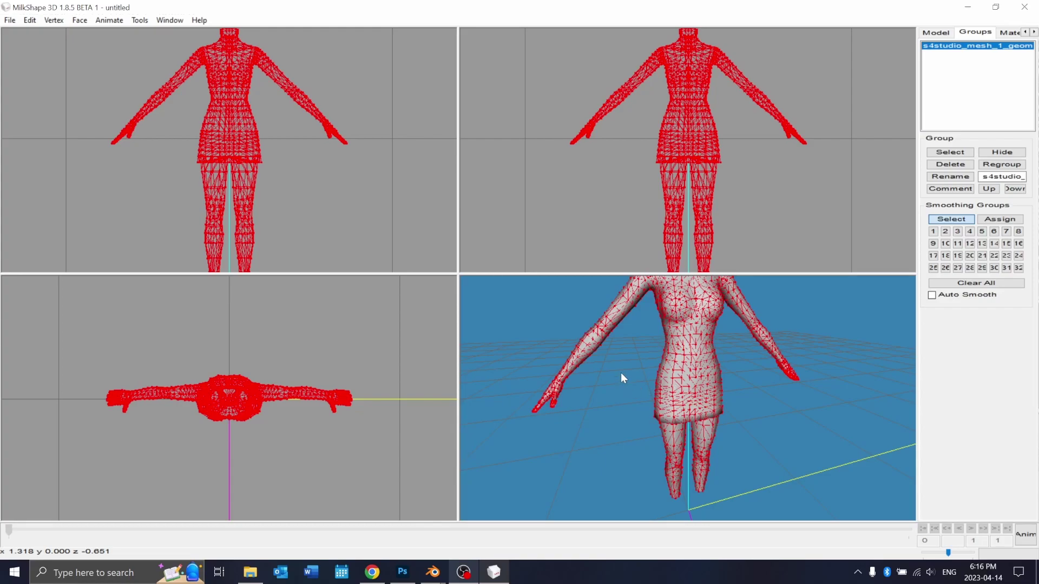
pyautogui.scroll(-1, 642, 369)
pyautogui.scroll(1, 642, 369)
pyautogui.click(53, 20)
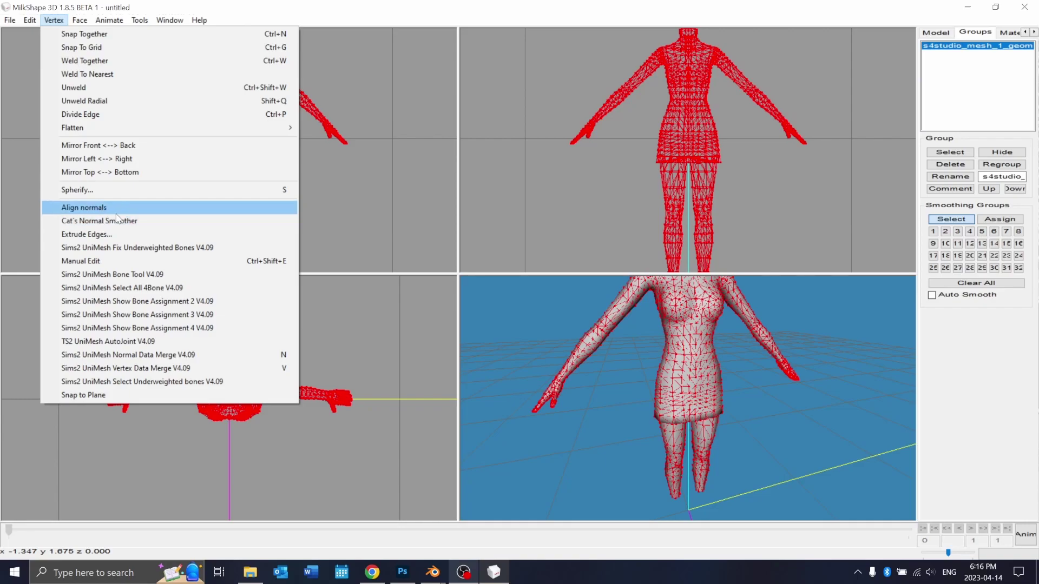
pyautogui.moveTo(82, 23)
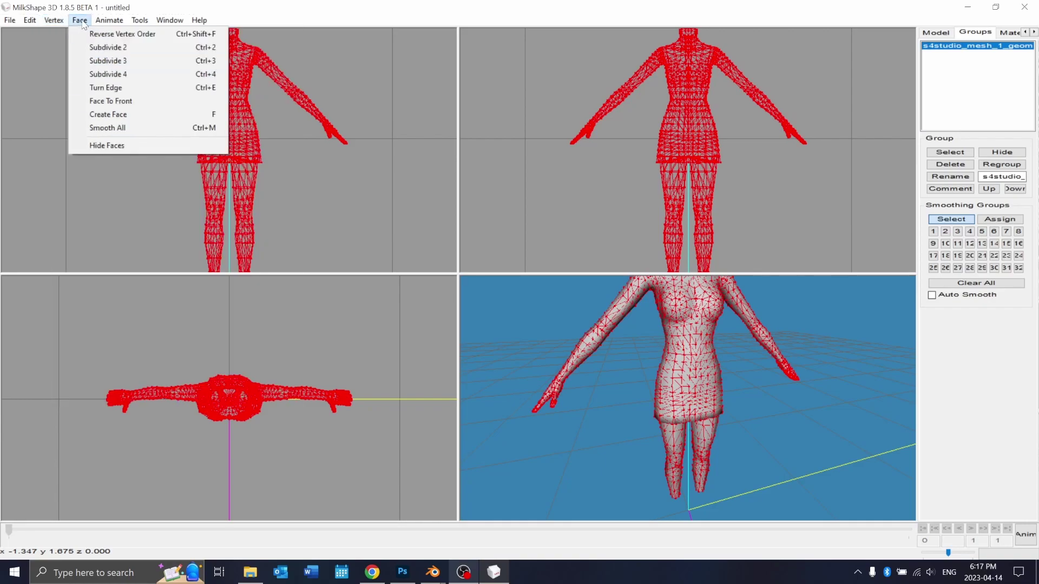
pyautogui.moveTo(50, 23)
pyautogui.click(981, 324)
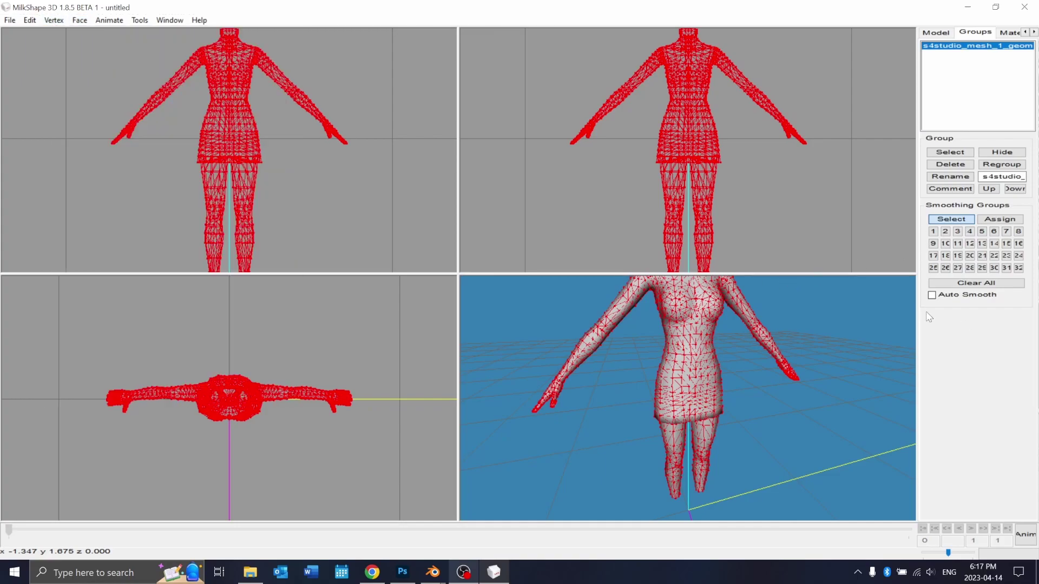
pyautogui.click(10, 21)
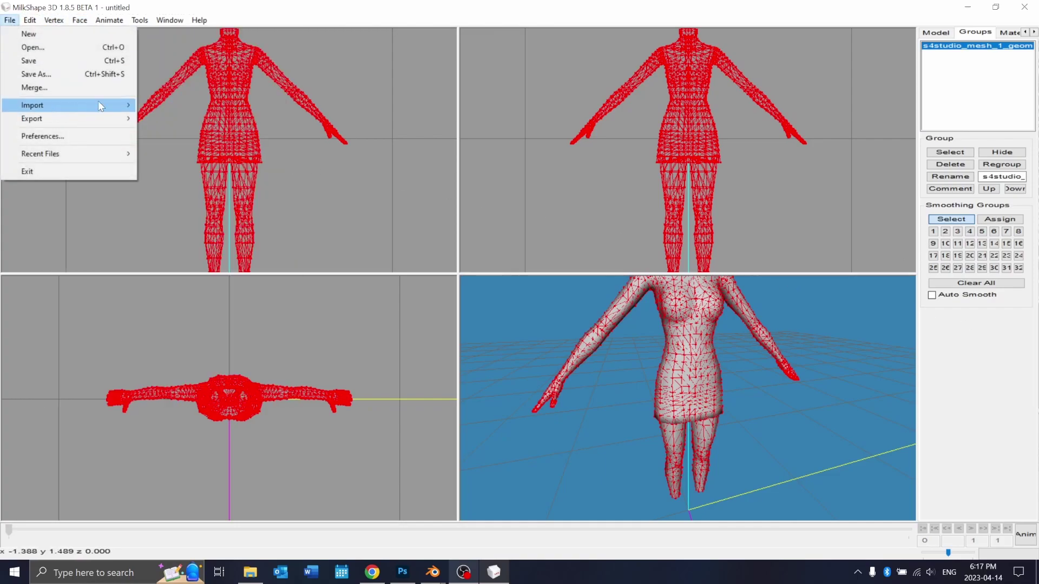
pyautogui.moveTo(109, 20)
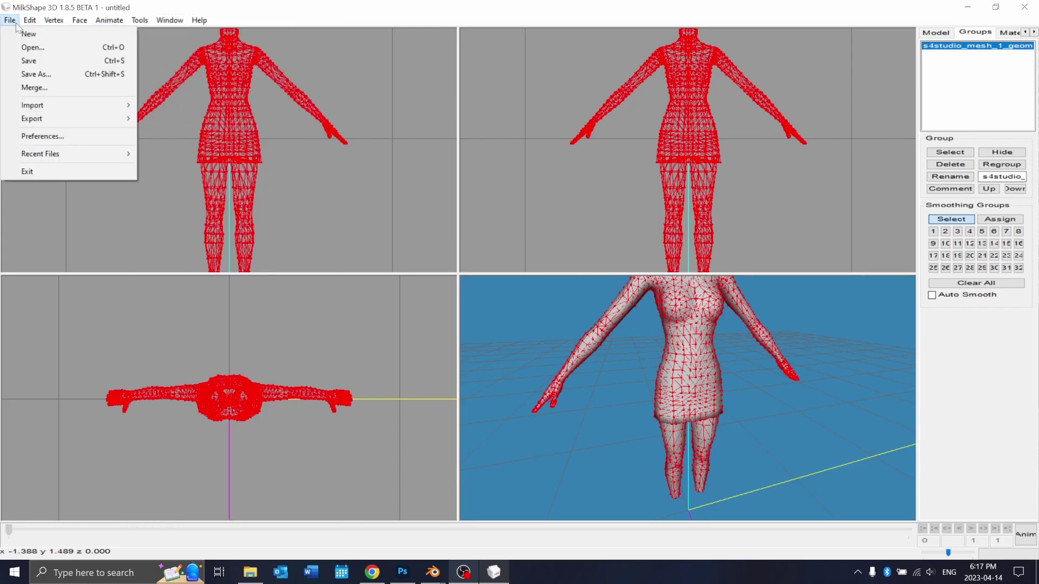
pyautogui.moveTo(11, 20)
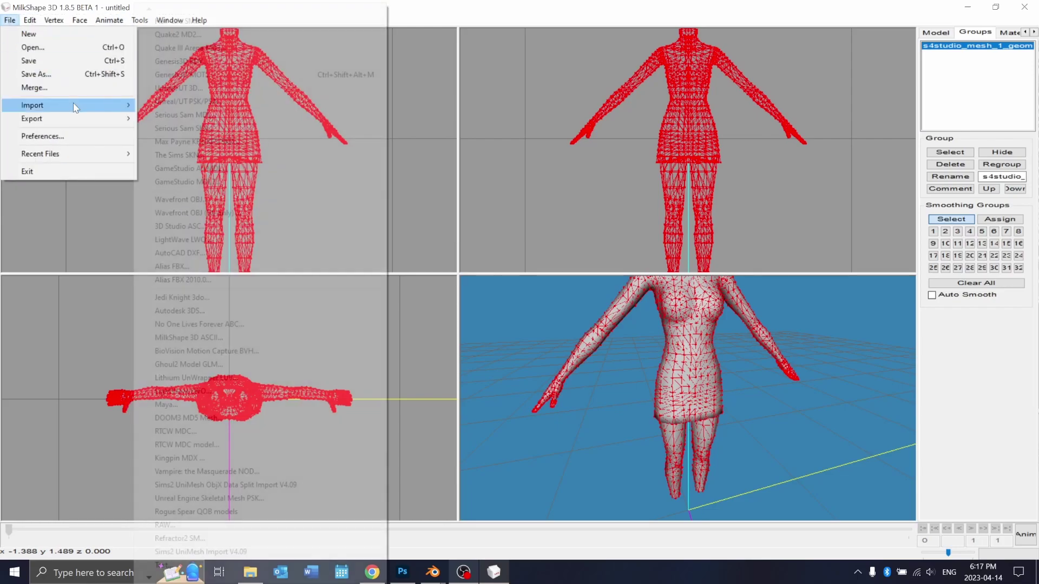
pyautogui.click(548, 277)
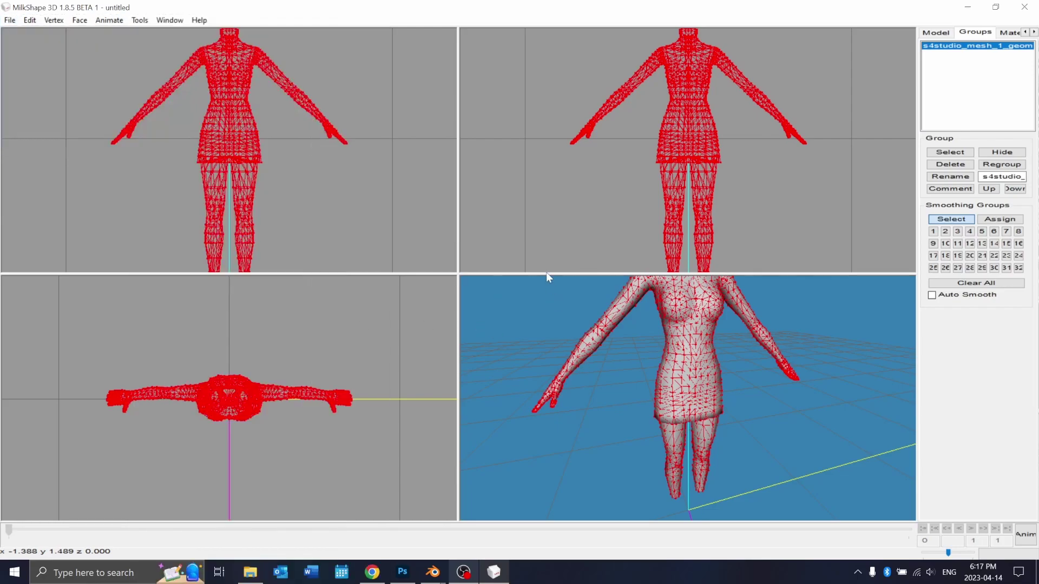
pyautogui.scroll(1, 595, 341)
pyautogui.scroll(-1, 595, 340)
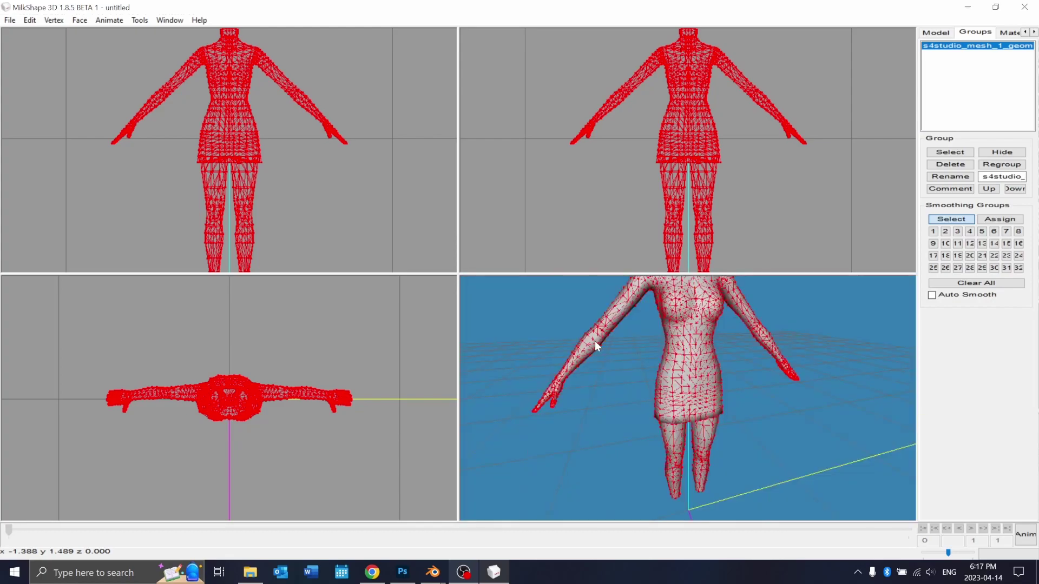